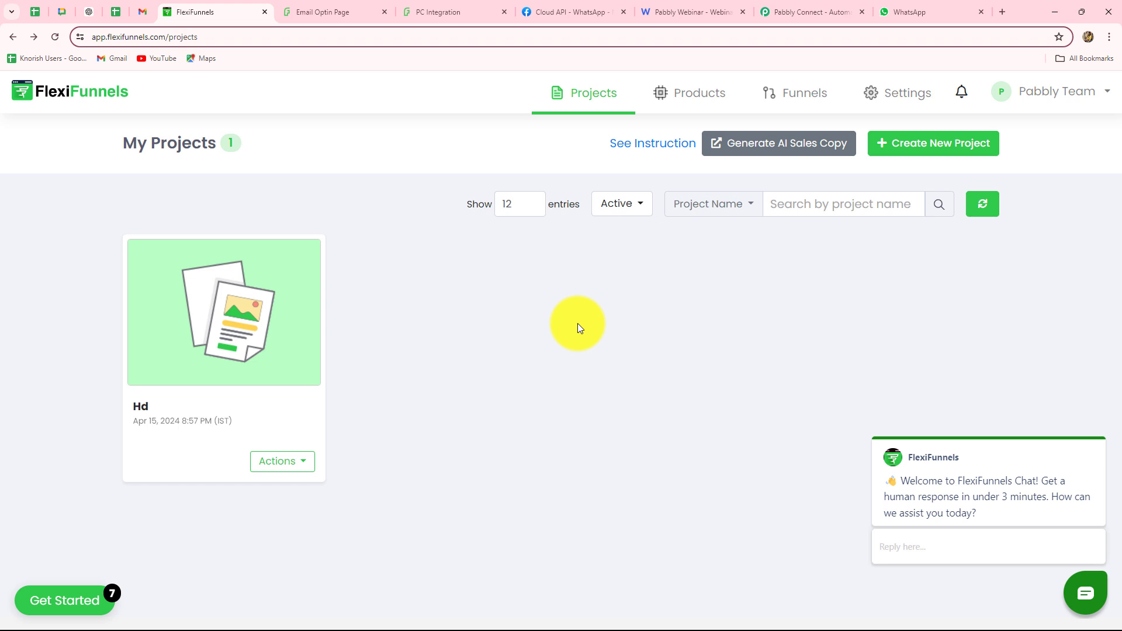
Review the Pabbly Webinar optin form in FlexiFunnels, then check its zero-attendee analytics in WebinarKit
left_click(678, 12)
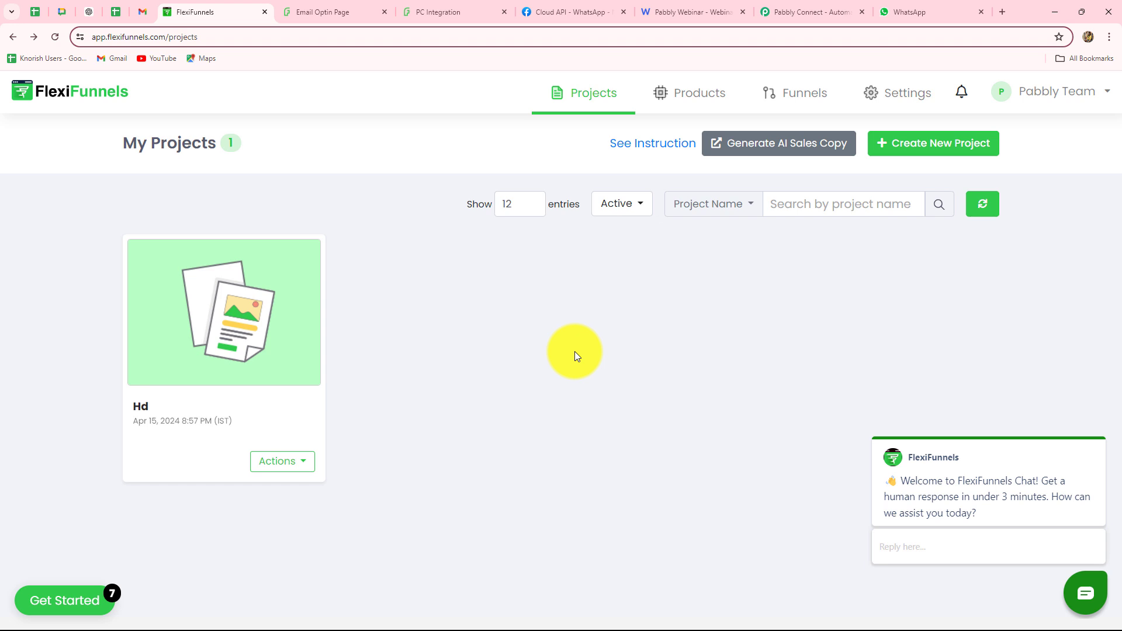
left_click(304, 6)
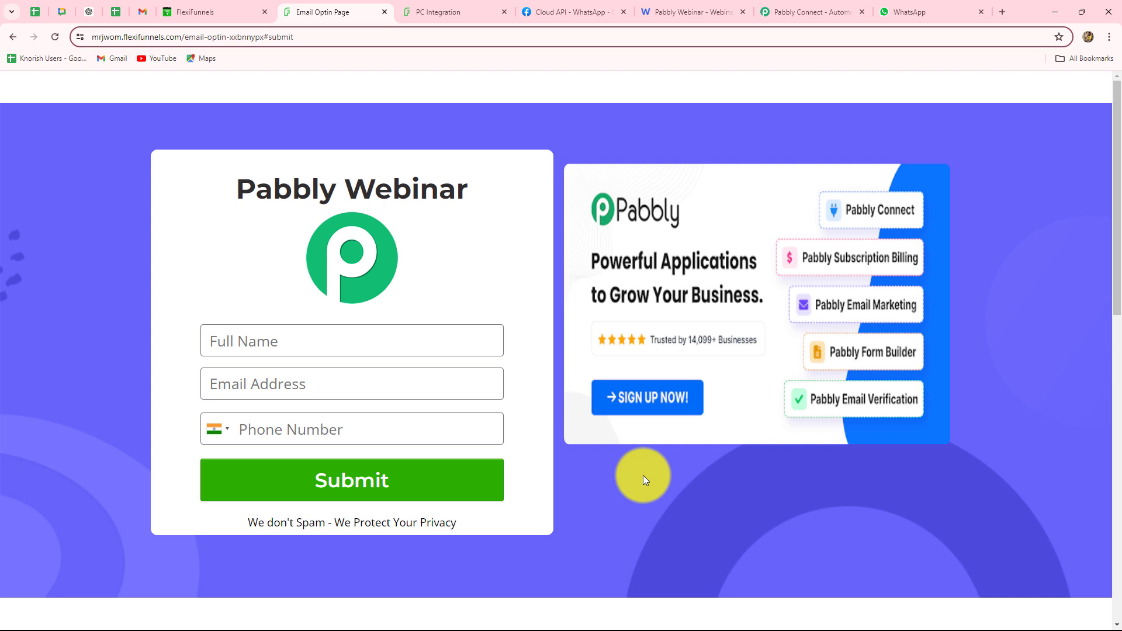
left_click(666, 10)
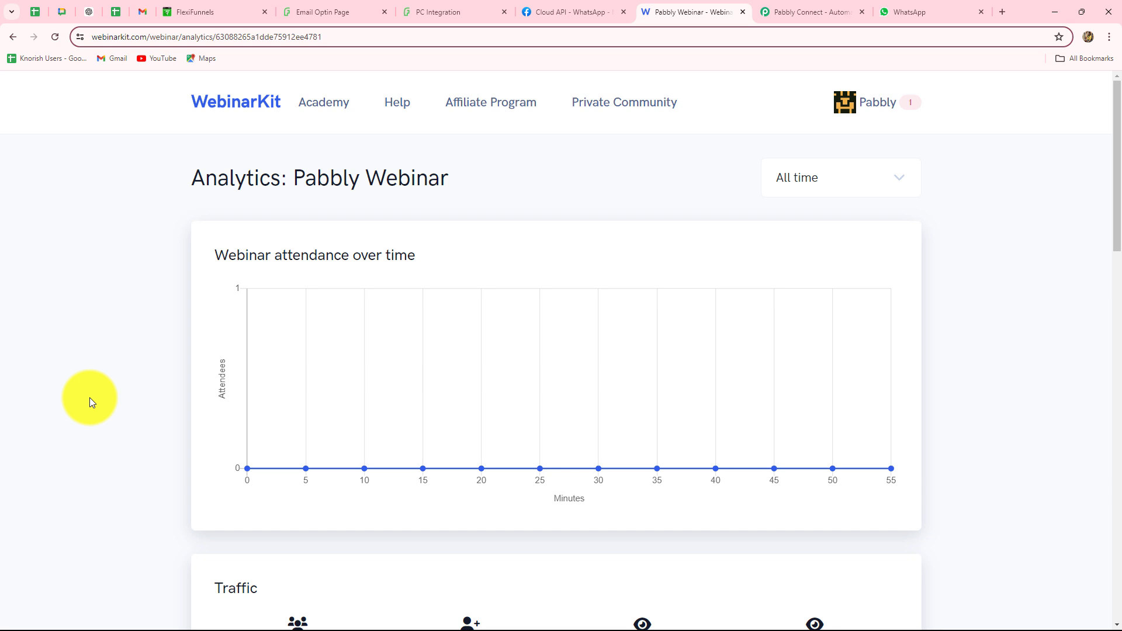
Switch to the Pabbly Connect homepage at pabbly.com/connect
left_click(803, 7)
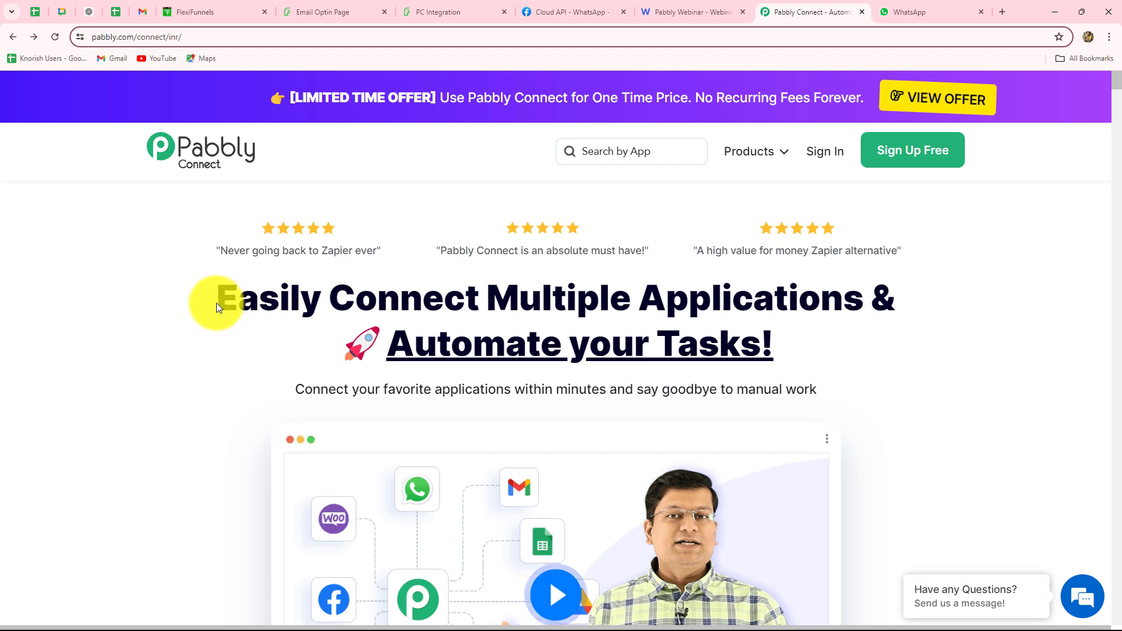
Sign in to the Pabbly account from the Pabbly Connect homepage
left_click_drag(217, 301, 843, 343)
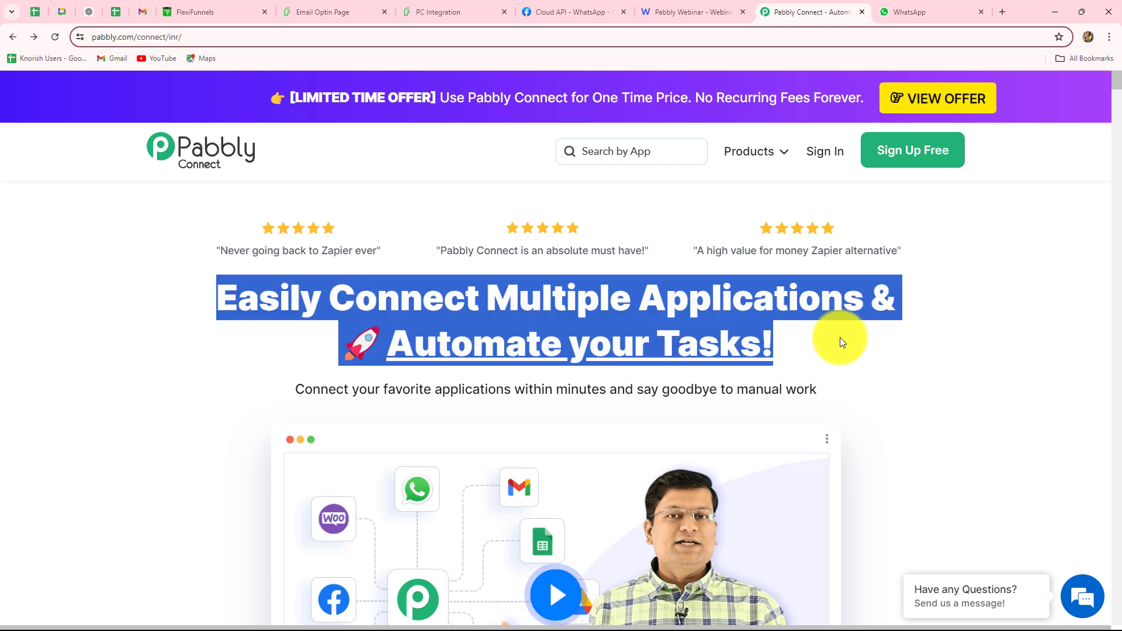
left_click(840, 339)
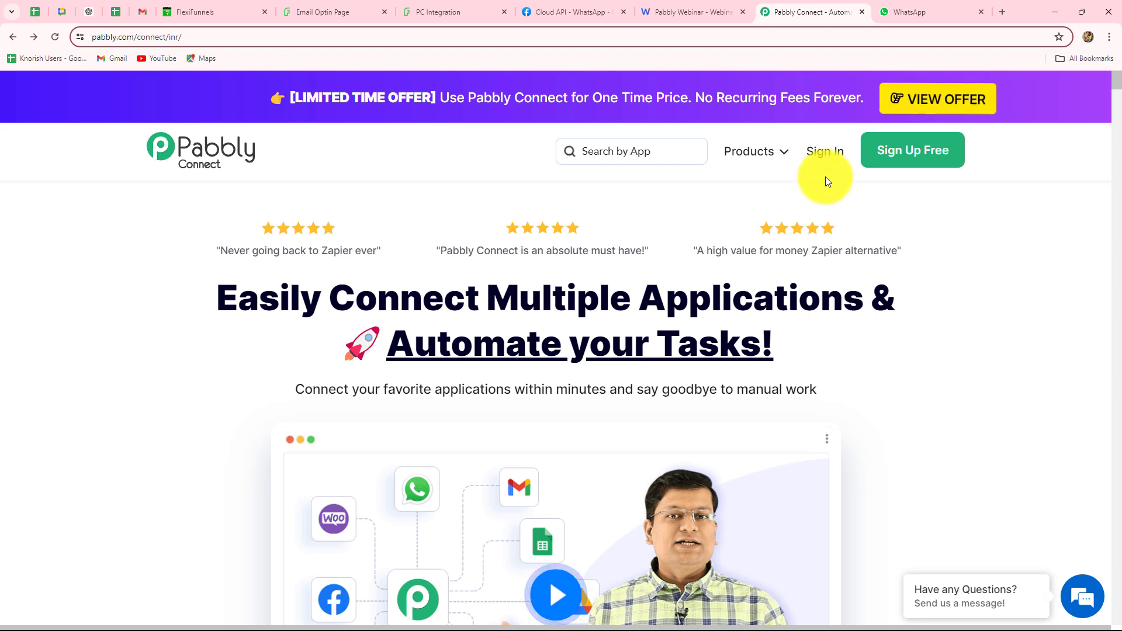
left_click(825, 152)
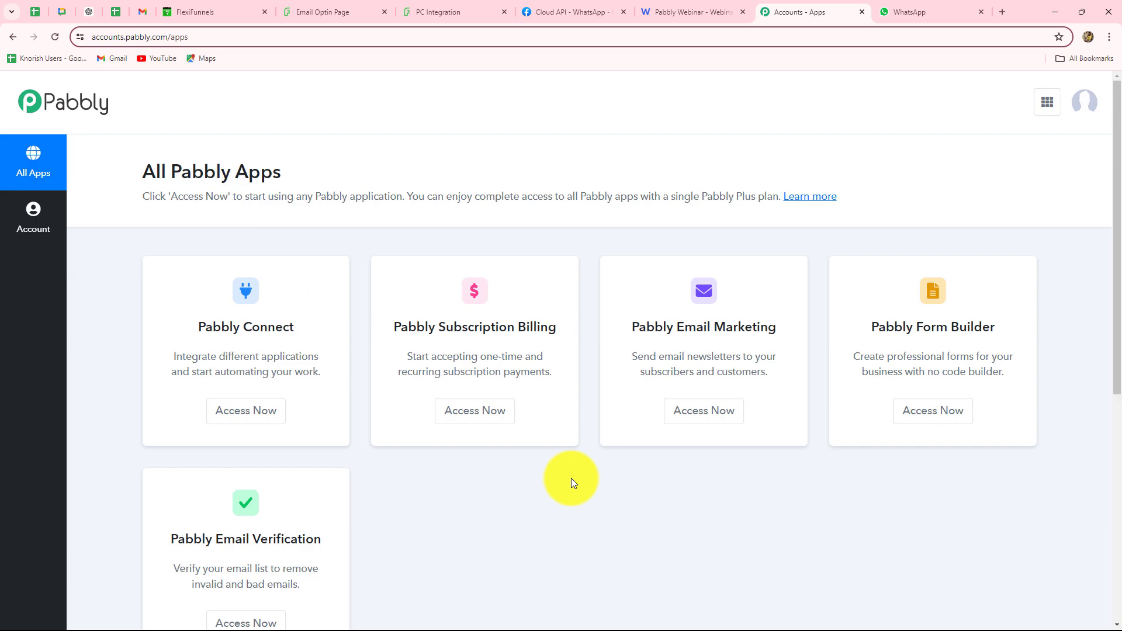
Launch Pabbly Connect from All Pabbly Apps, reaching the dashboard with 3000 tasks and no workflows
scroll(572, 483, "down", 4)
scroll(571, 483, "up", 4)
scroll(570, 479, "down", 3)
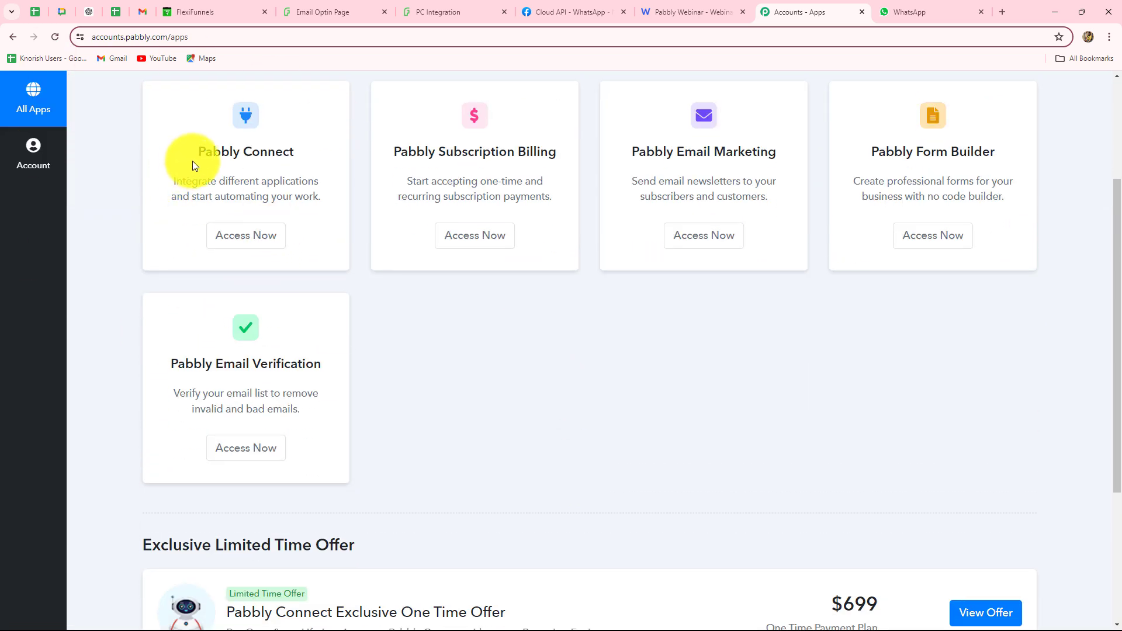
left_click_drag(188, 151, 321, 159)
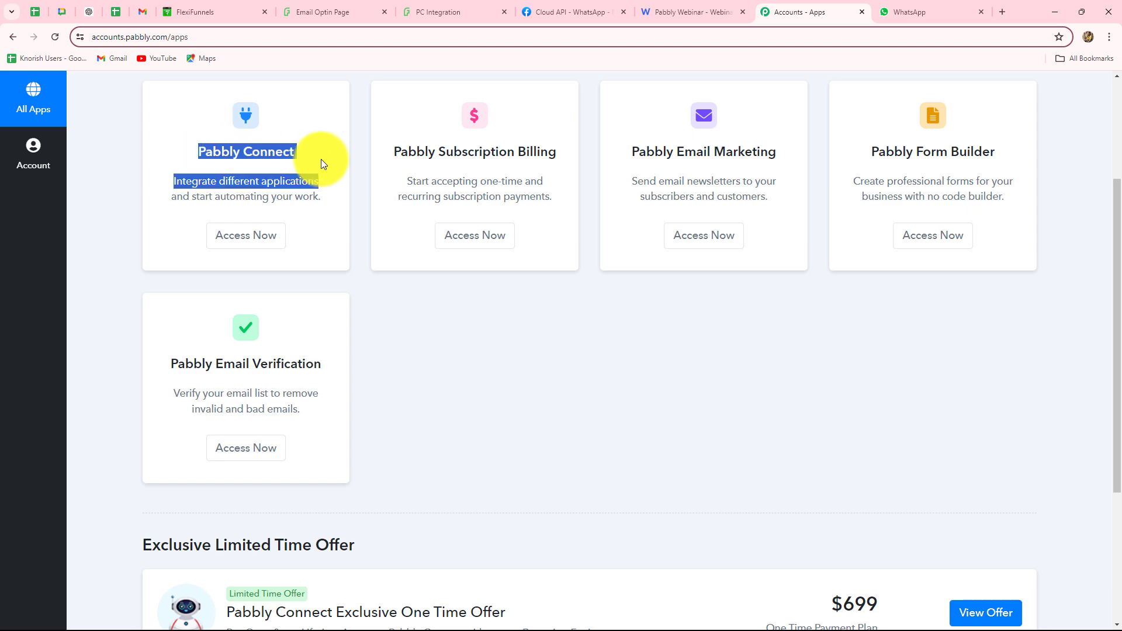
left_click(263, 241)
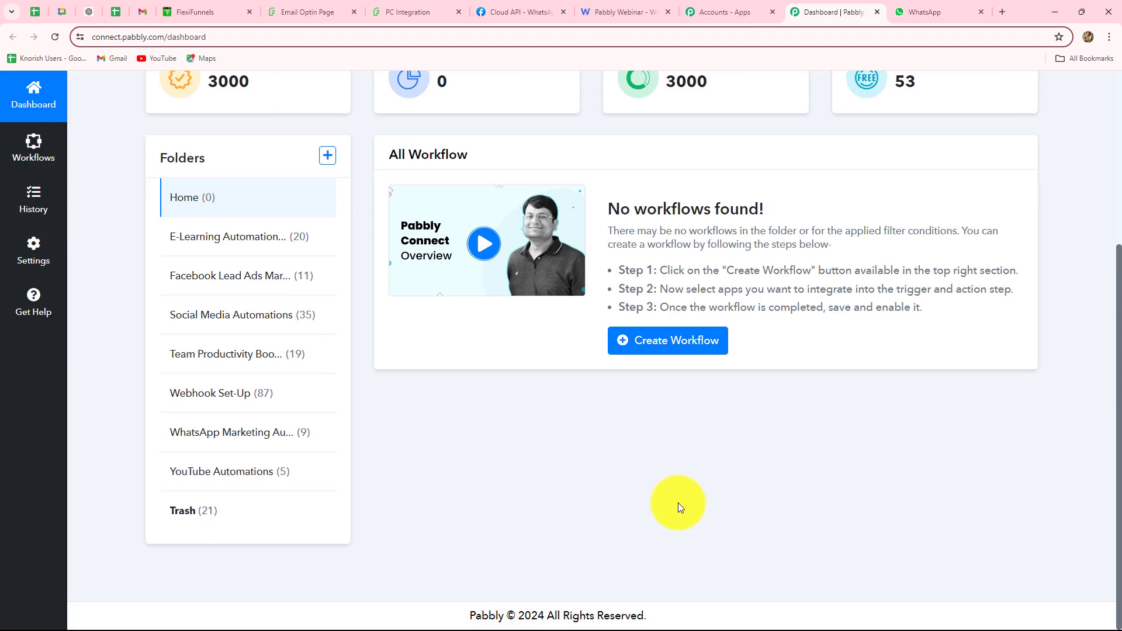
scroll(678, 503, "down", 5)
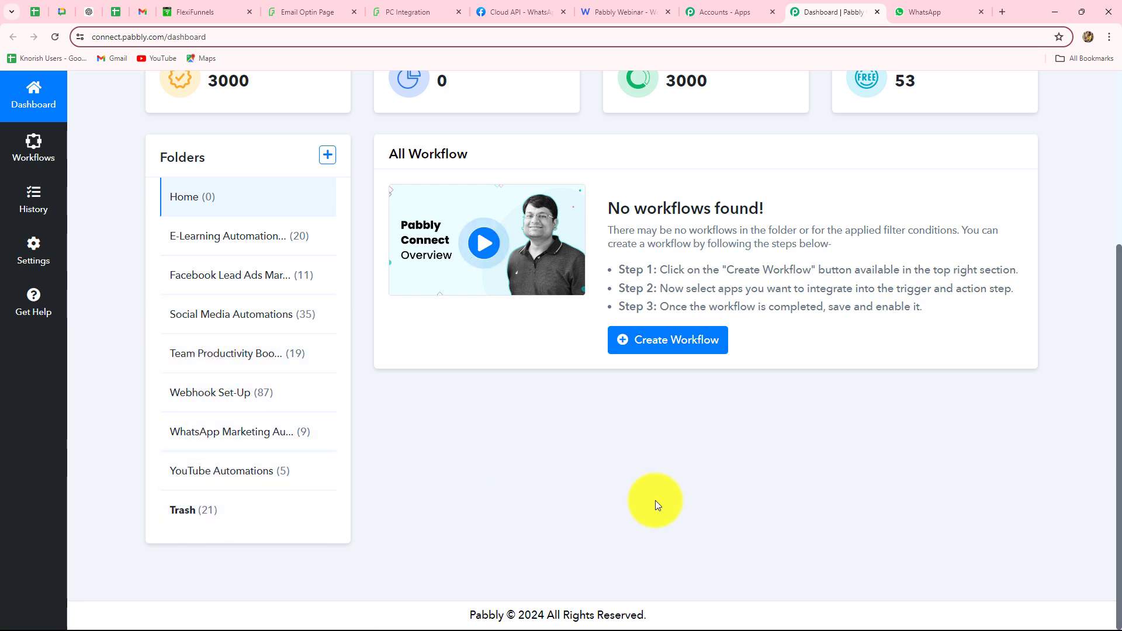
scroll(656, 505, "up", 3)
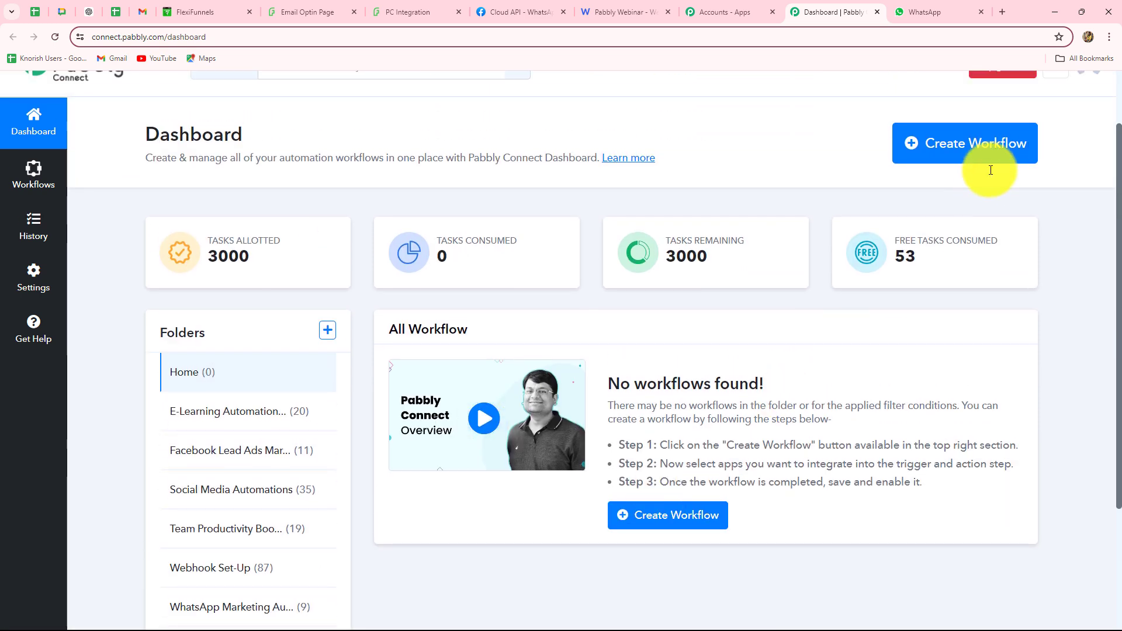
Create the workflow 'Add WebinarKit Registrant for FlexiFunnels Form Submission…' in the WhatsApp Marketing Automations folder
left_click(944, 159)
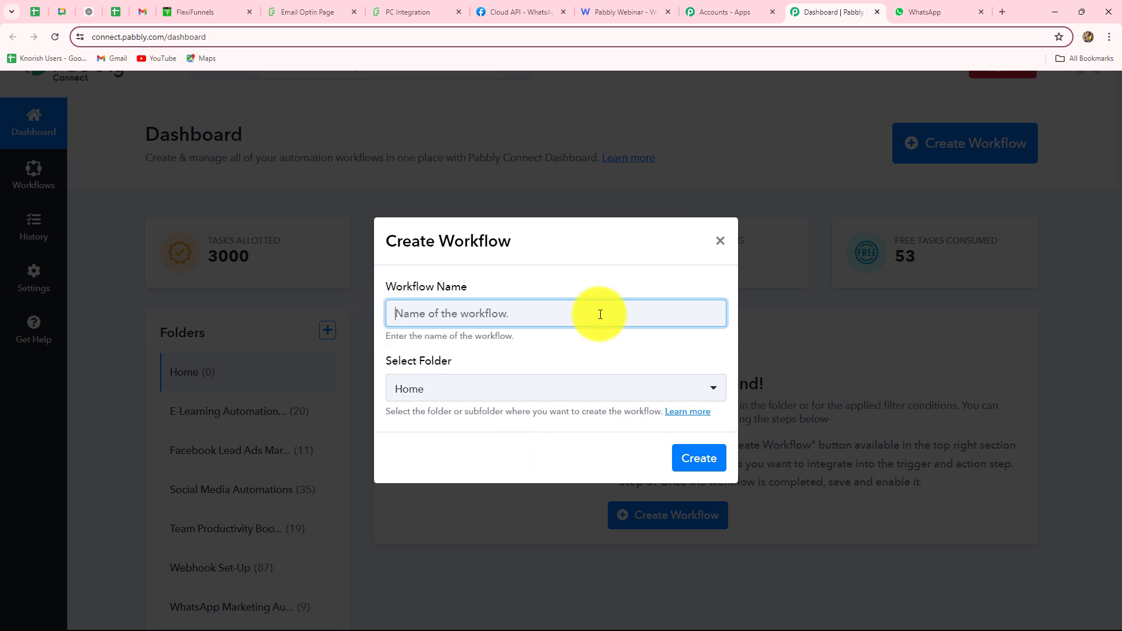
key("ctrl+v")
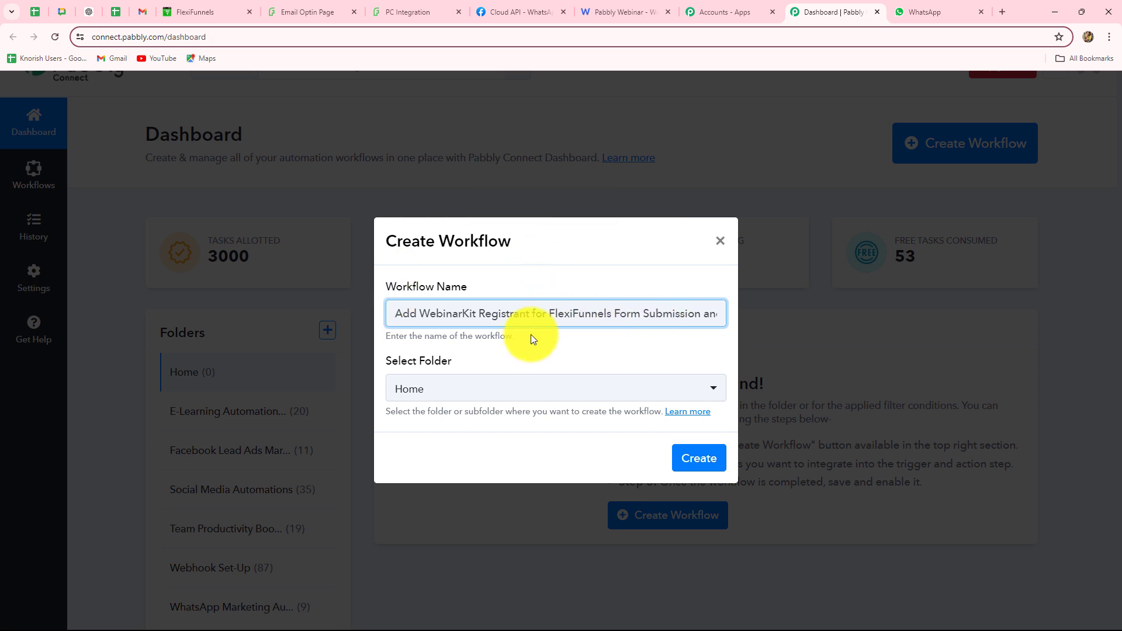
left_click(492, 396)
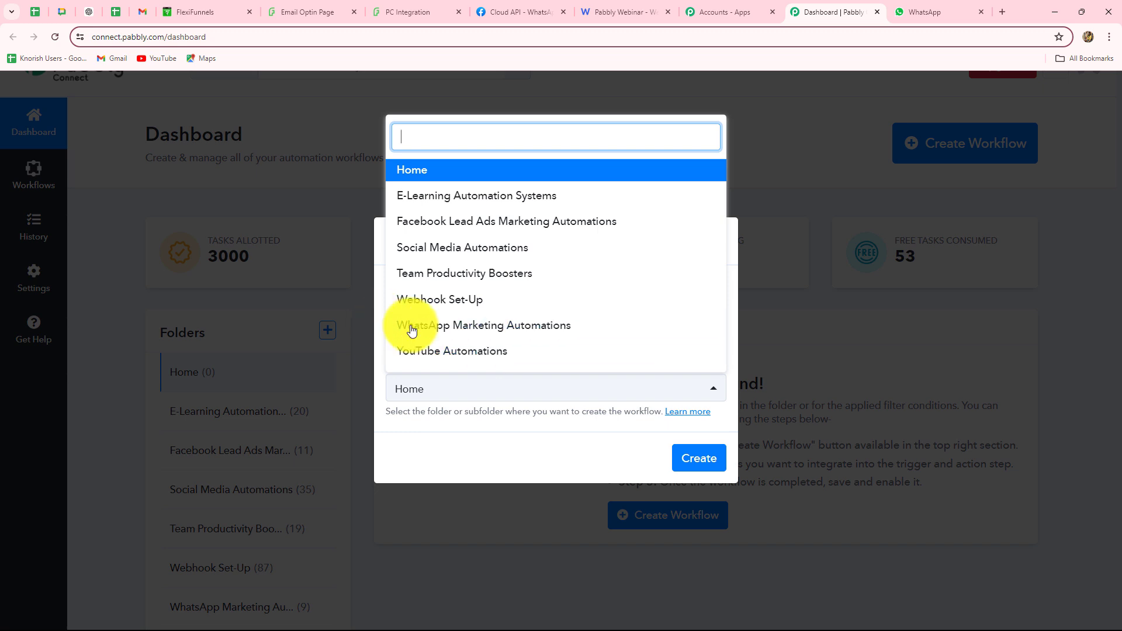
left_click(496, 325)
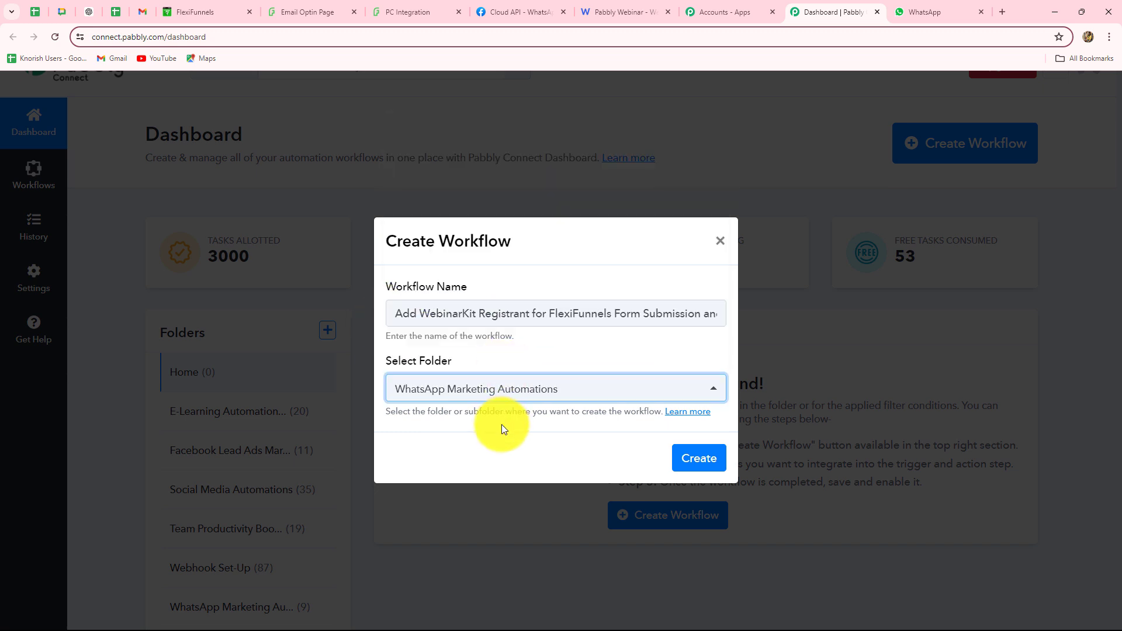
left_click(698, 459)
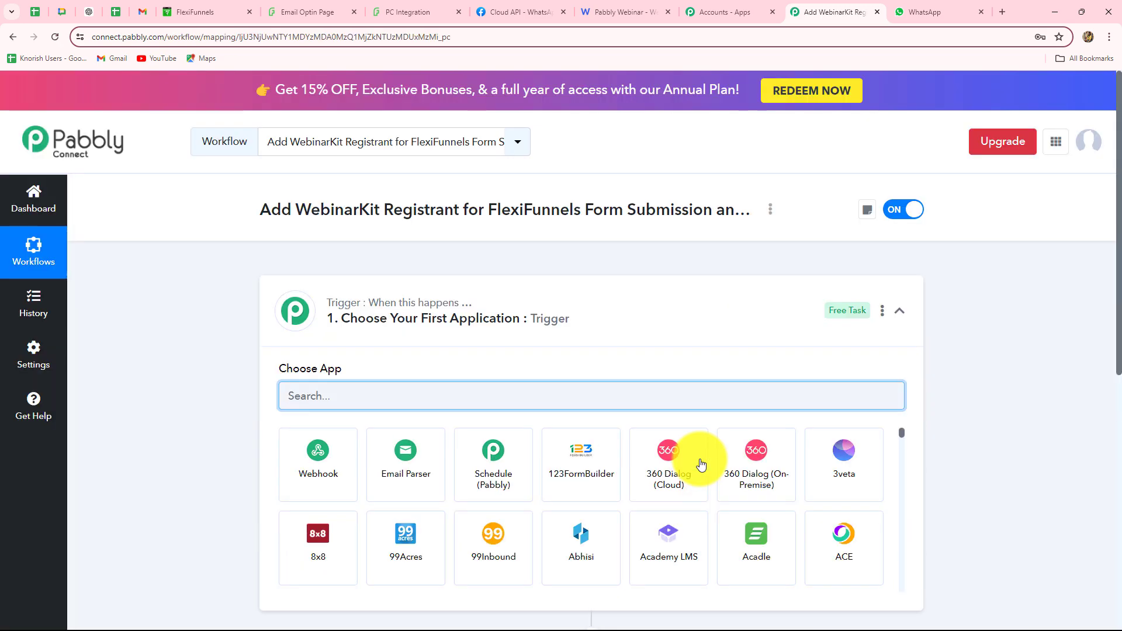
scroll(701, 463, "down", 5)
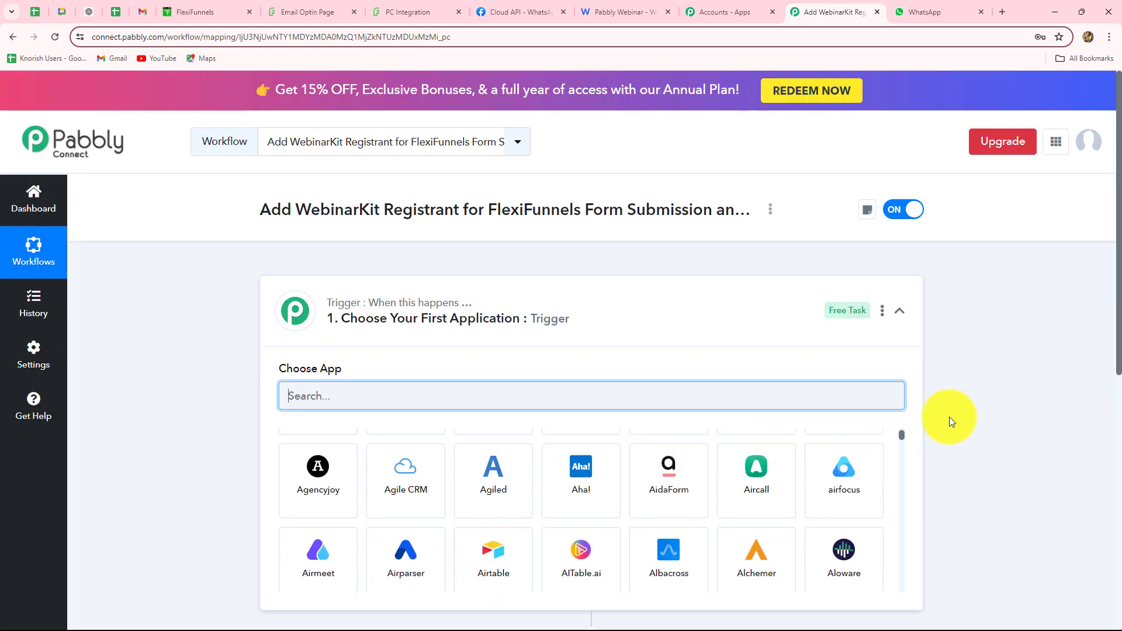
scroll(950, 416, "down", 4)
scroll(951, 416, "up", 1)
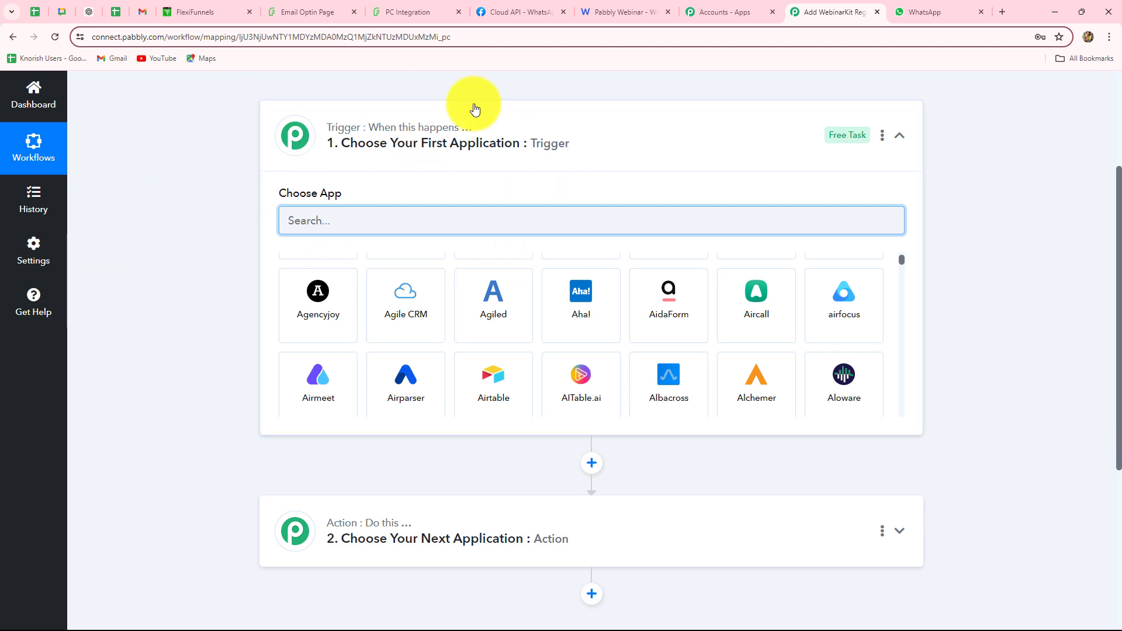
scroll(475, 556, "down", 1)
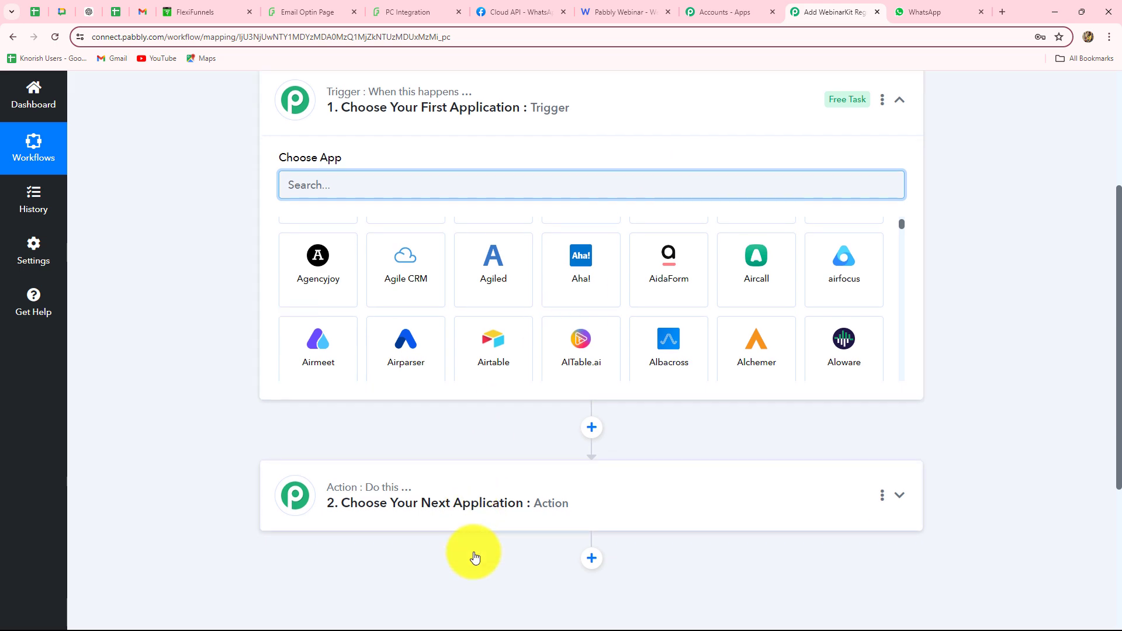
scroll(474, 557, "down", 4)
scroll(474, 557, "up", 4)
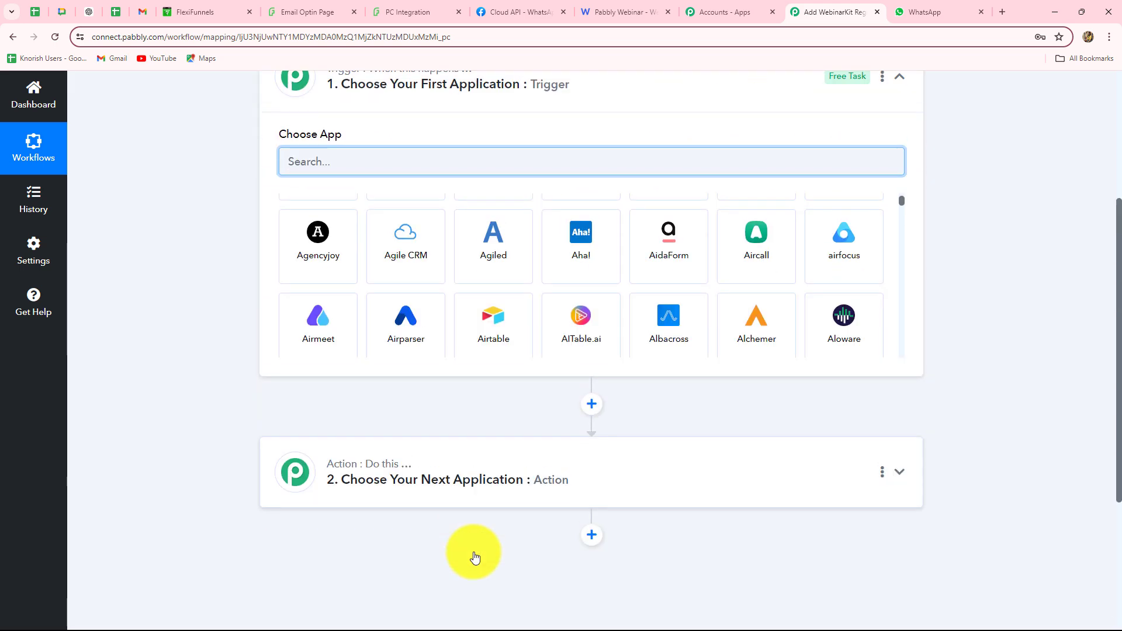
scroll(474, 358, "up", 2)
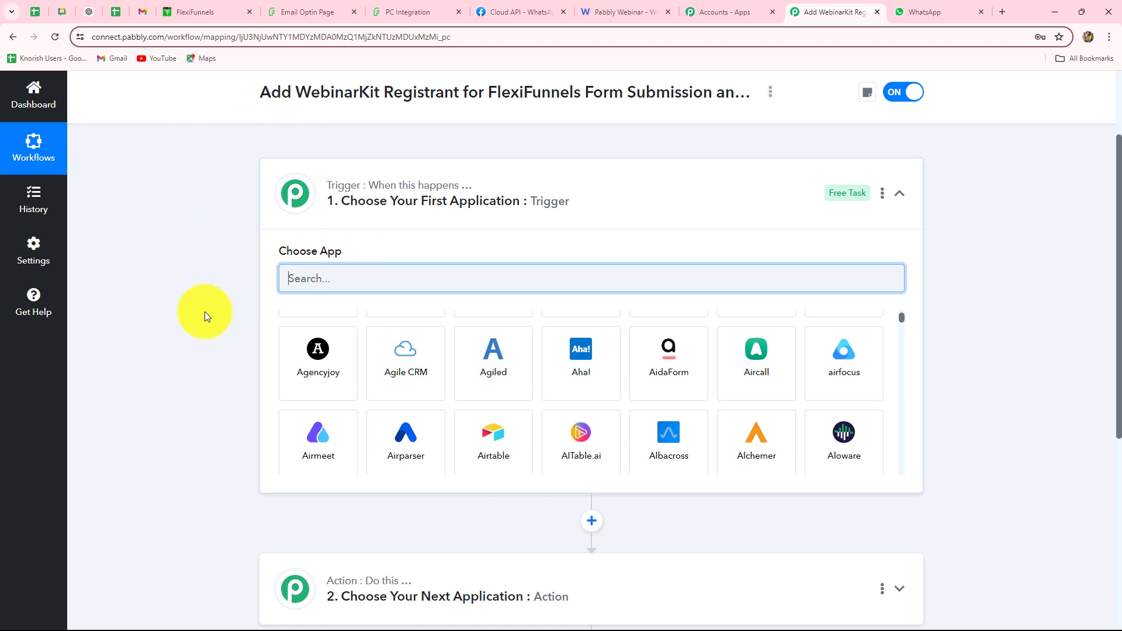
scroll(348, 478, "down", 1)
scroll(349, 479, "down", 2)
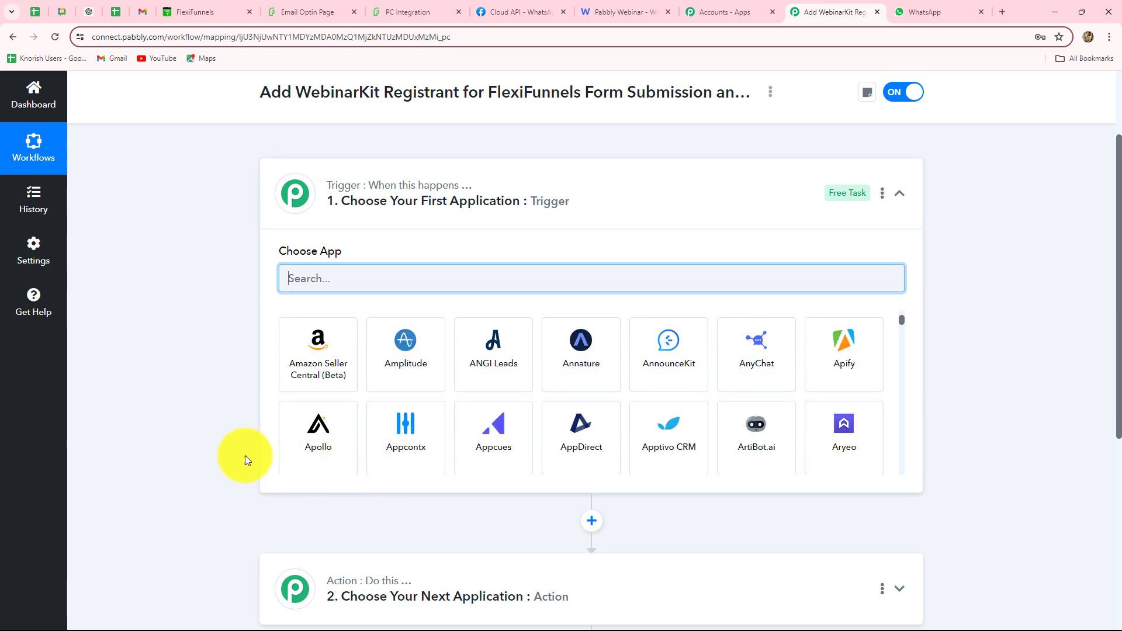
scroll(500, 489, "down", 4)
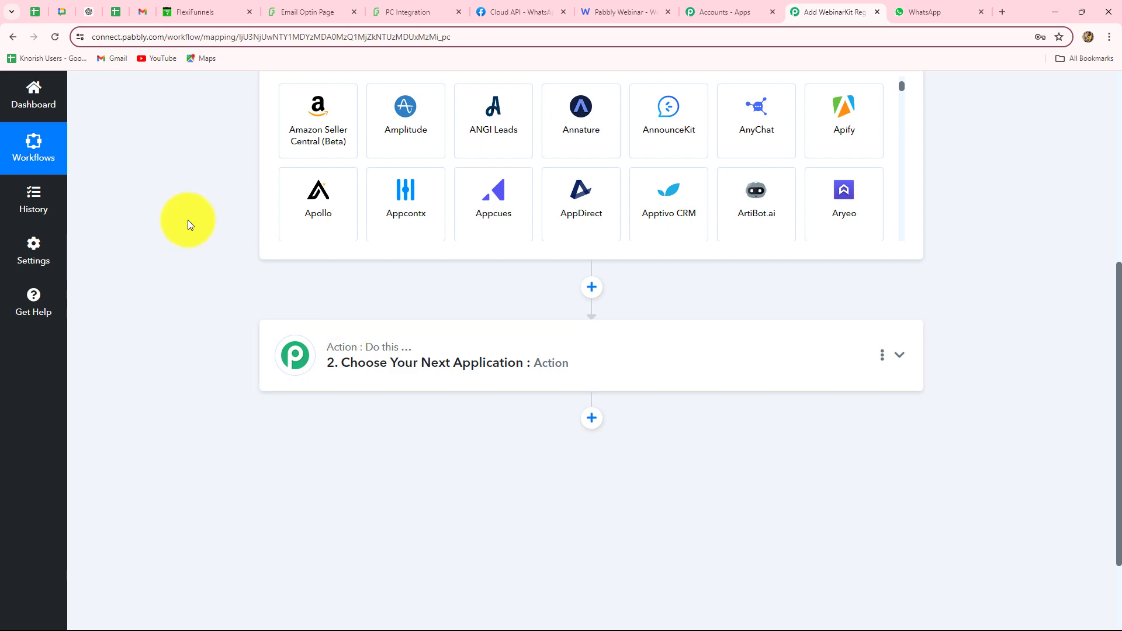
scroll(189, 219, "up", 5)
scroll(193, 217, "down", 3)
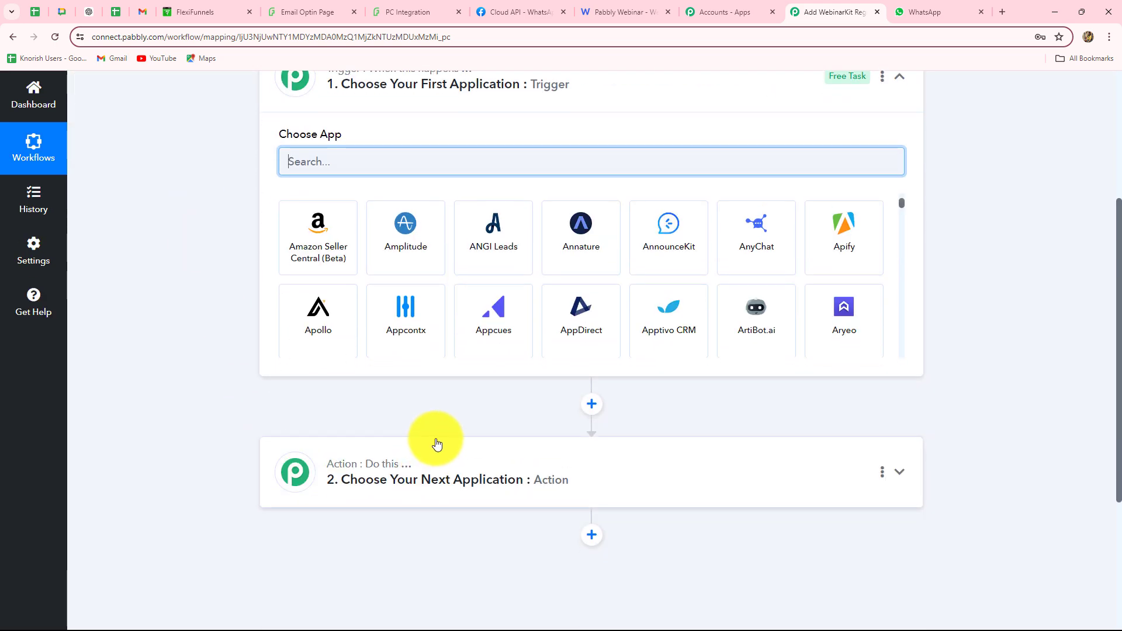
scroll(430, 444, "up", 1)
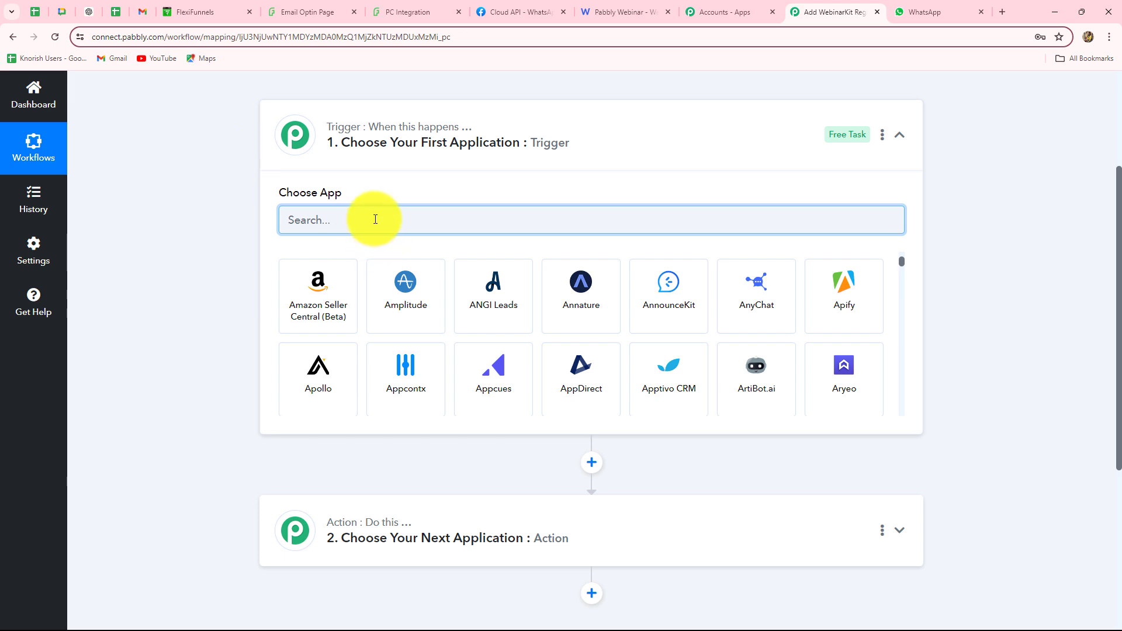
left_click(222, 14)
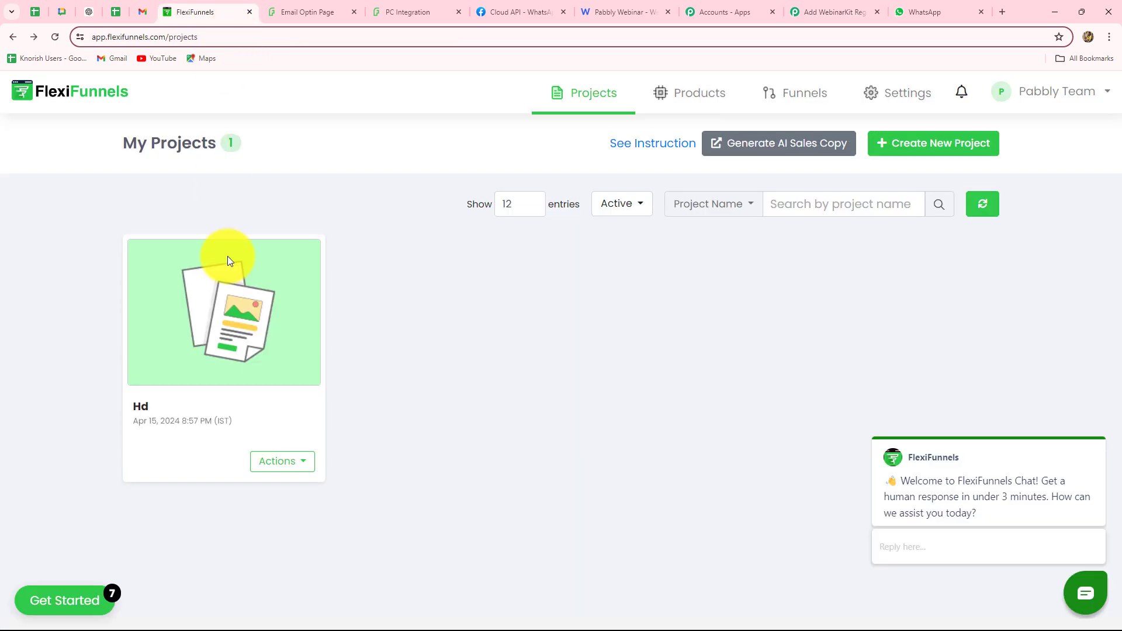
left_click(339, 12)
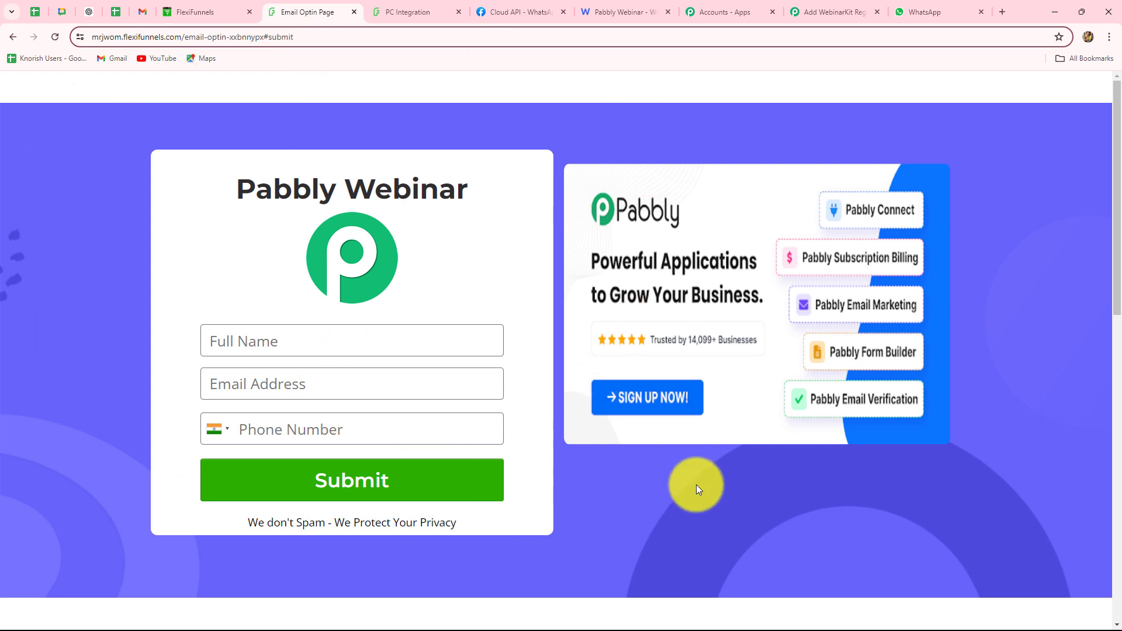
left_click(818, 10)
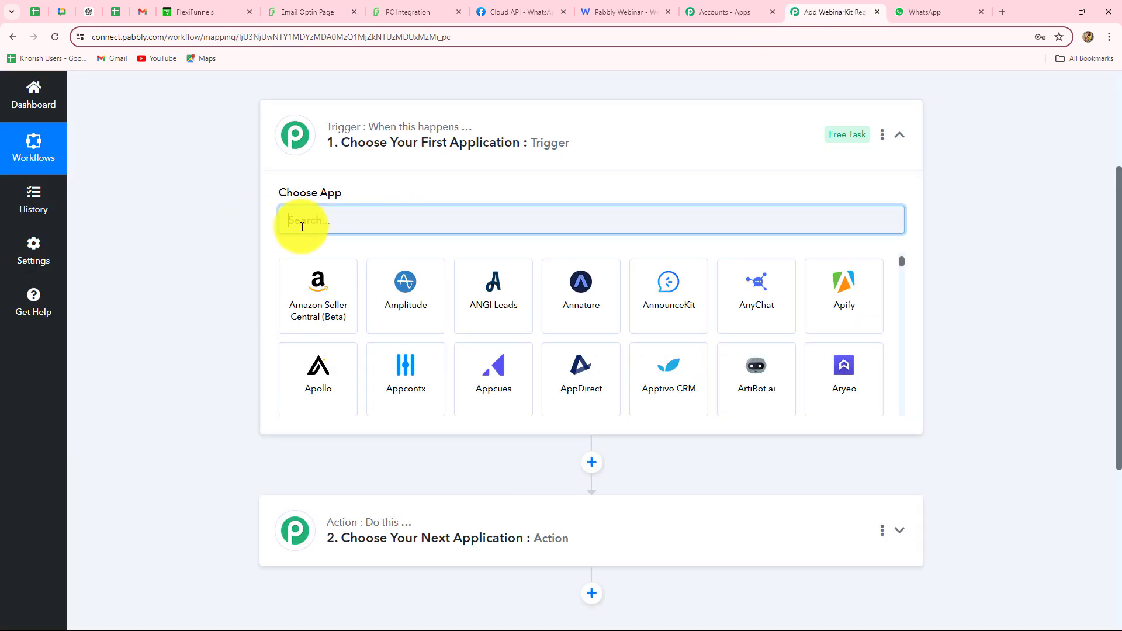
Set FlexiFunnels as the trigger app with the New Form Submission event
type("Fle")
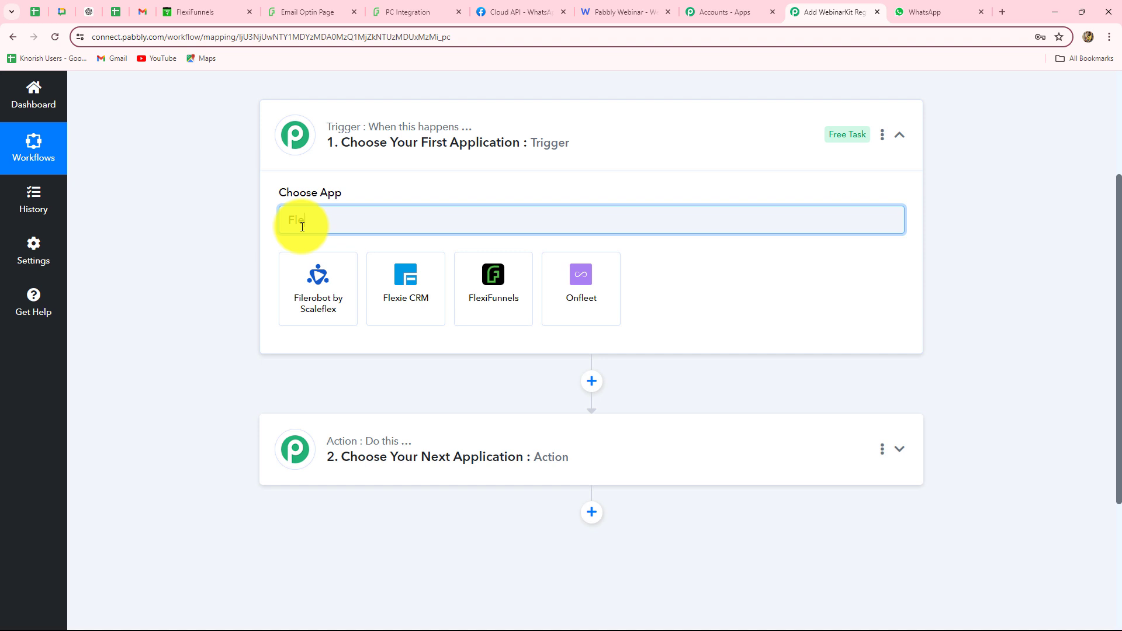
left_click(479, 298)
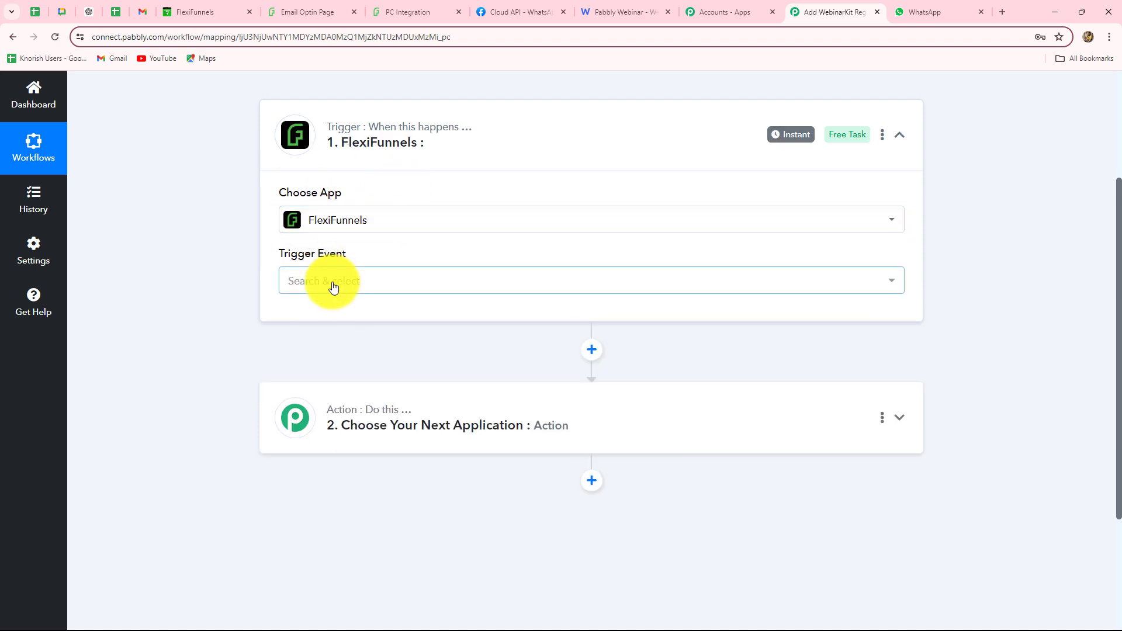
left_click(334, 288)
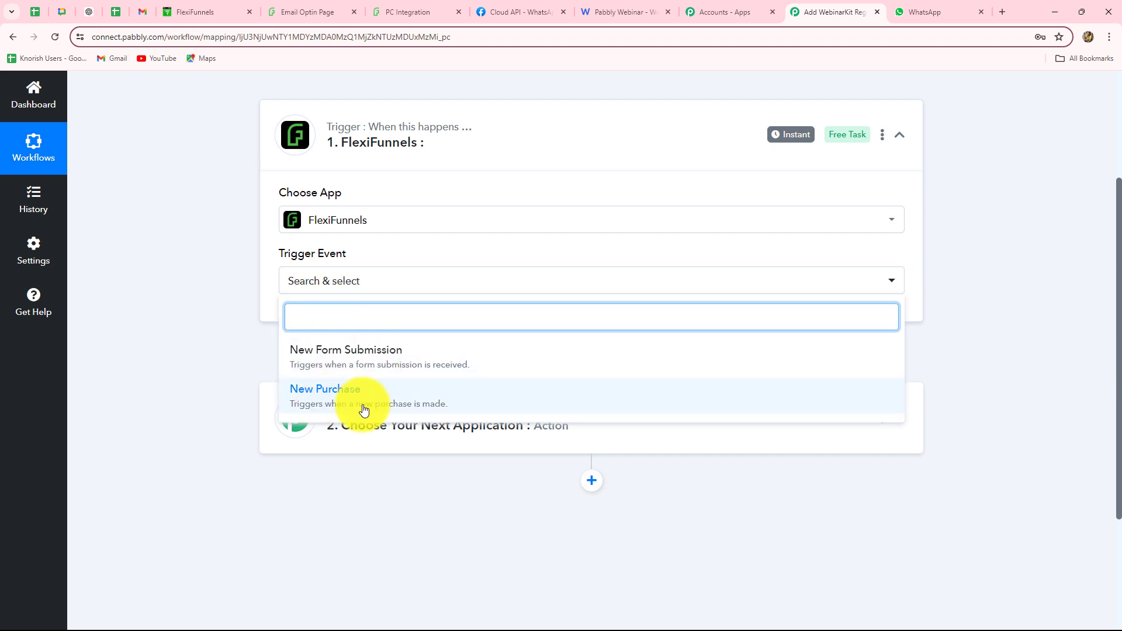
left_click(345, 362)
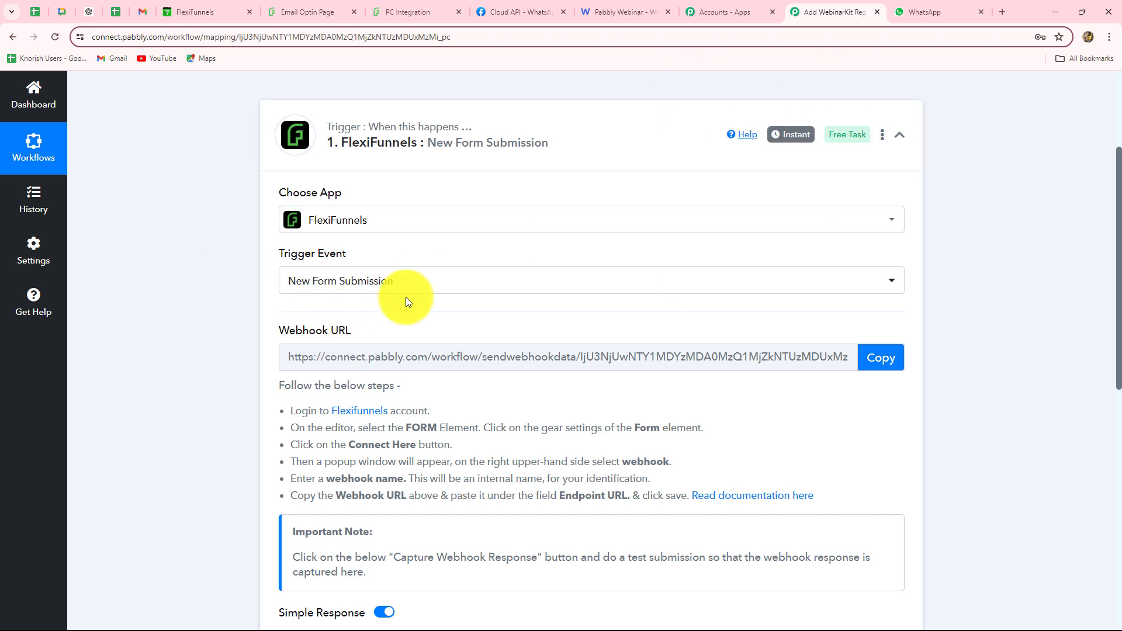
Copy the FlexiFunnels trigger's webhook URL and move to the FlexiFunnels My Projects page
scroll(407, 301, "down", 2)
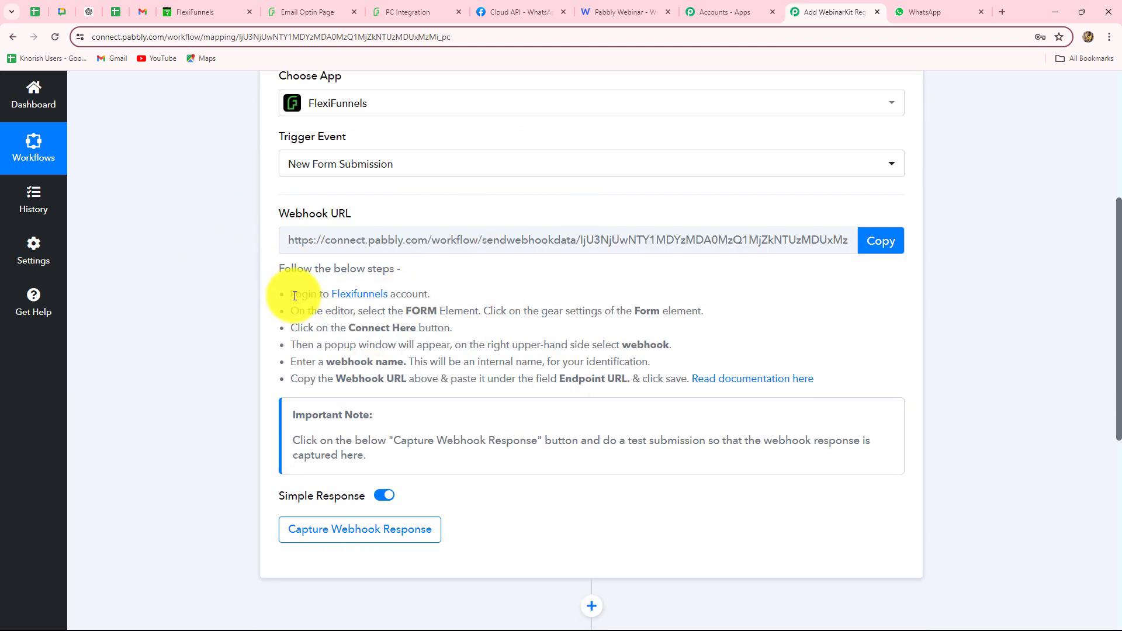
left_click_drag(292, 296, 833, 390)
left_click(798, 317)
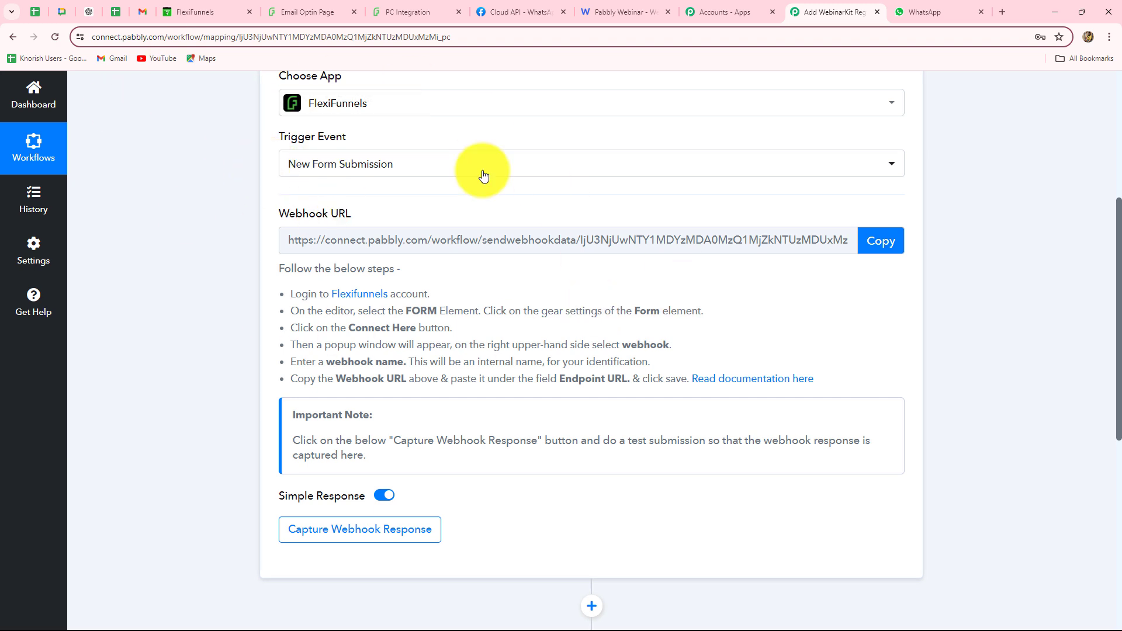
left_click(882, 248)
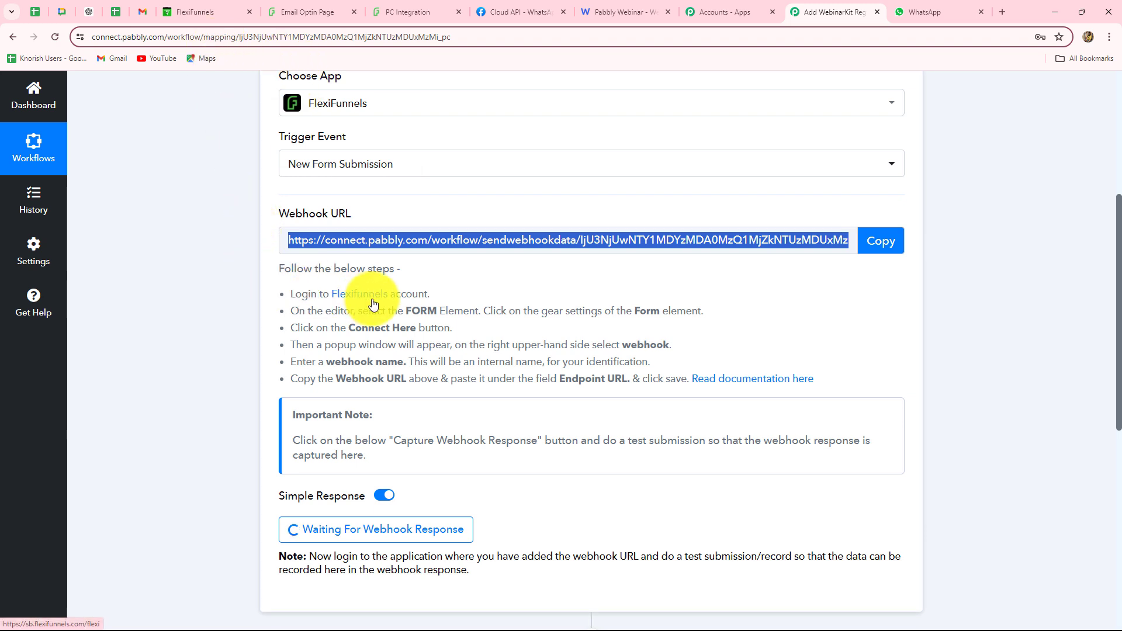
left_click(193, 7)
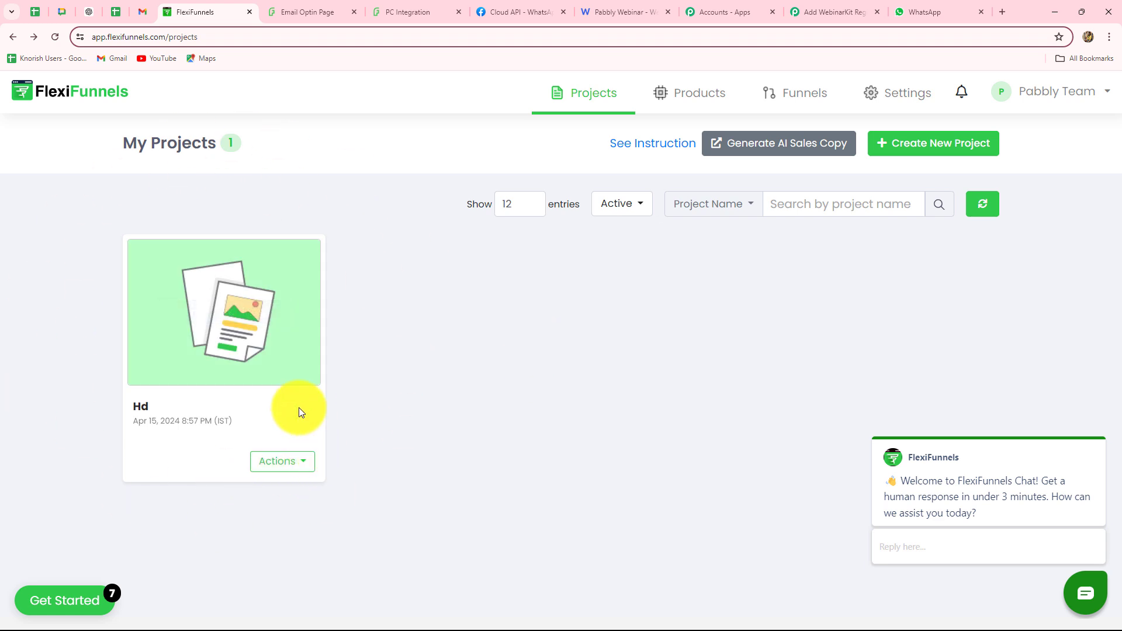
Open the Hd project's Email Optin Page in the FlexiFunnels page editor
mouse_move(239, 330)
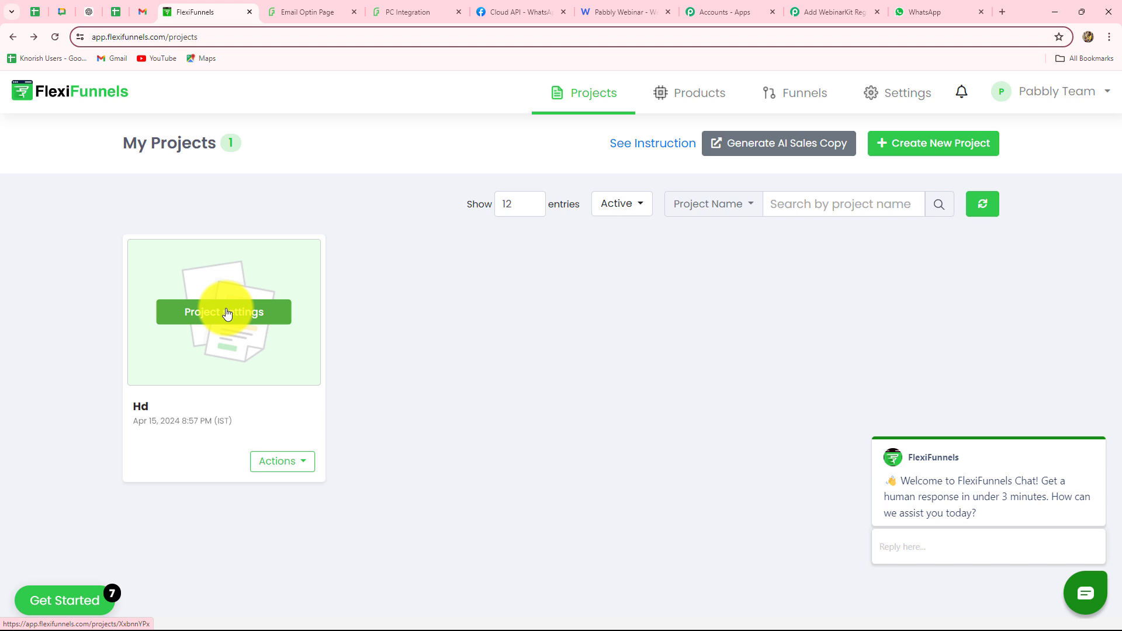
left_click(228, 314)
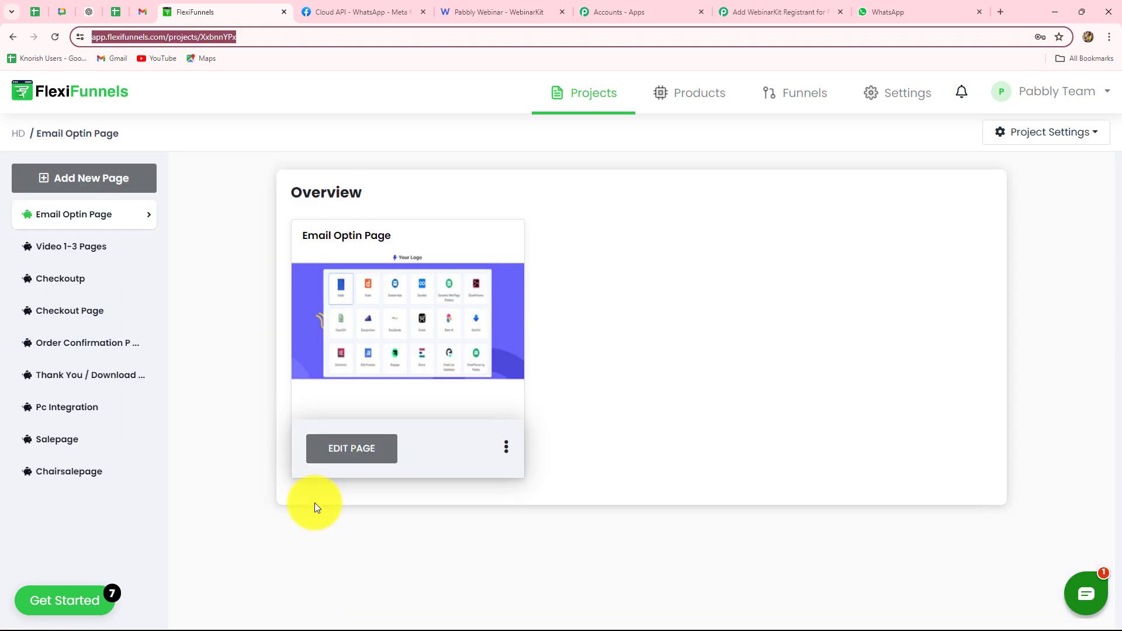
left_click(339, 454)
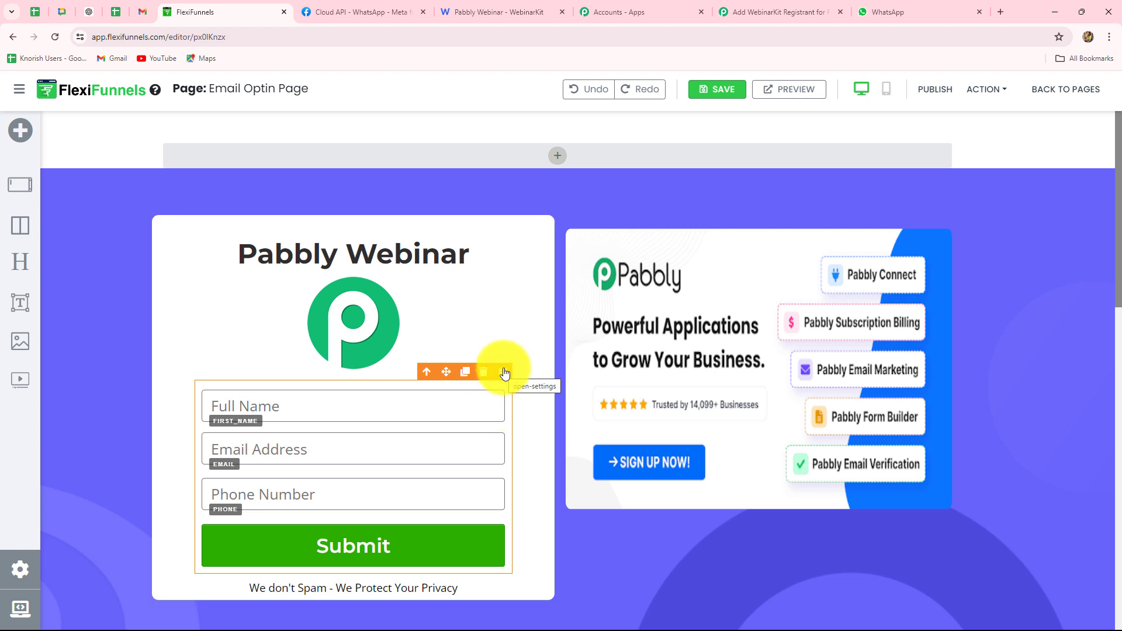
Open the opt-in form's webhook integration and rename it to 'New Webinar Registration'
left_click(504, 374)
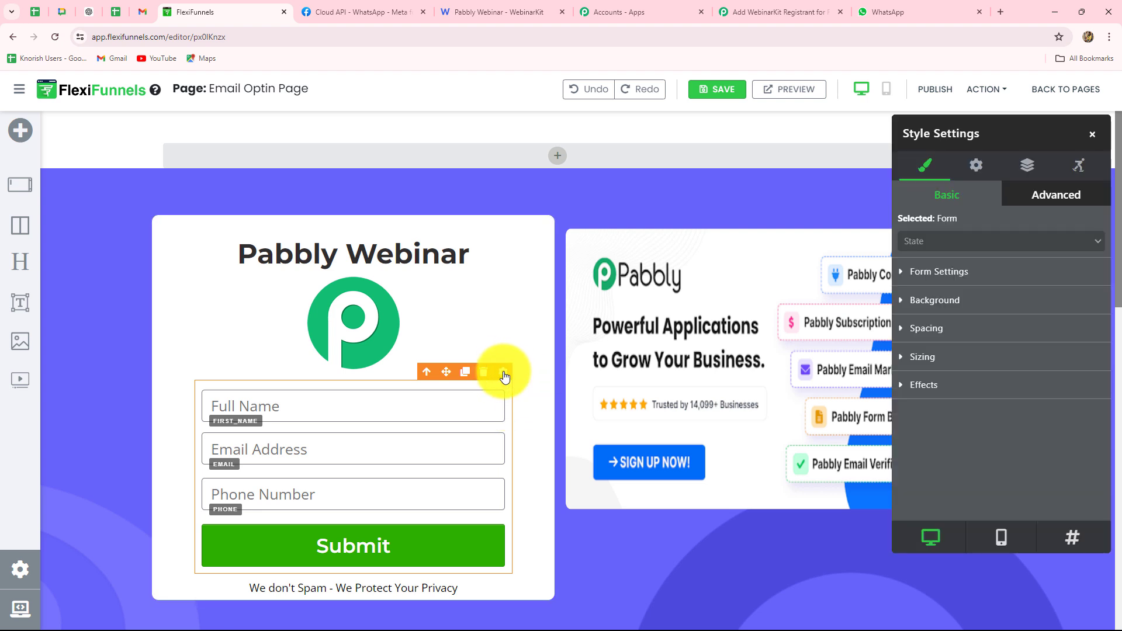
left_click(977, 165)
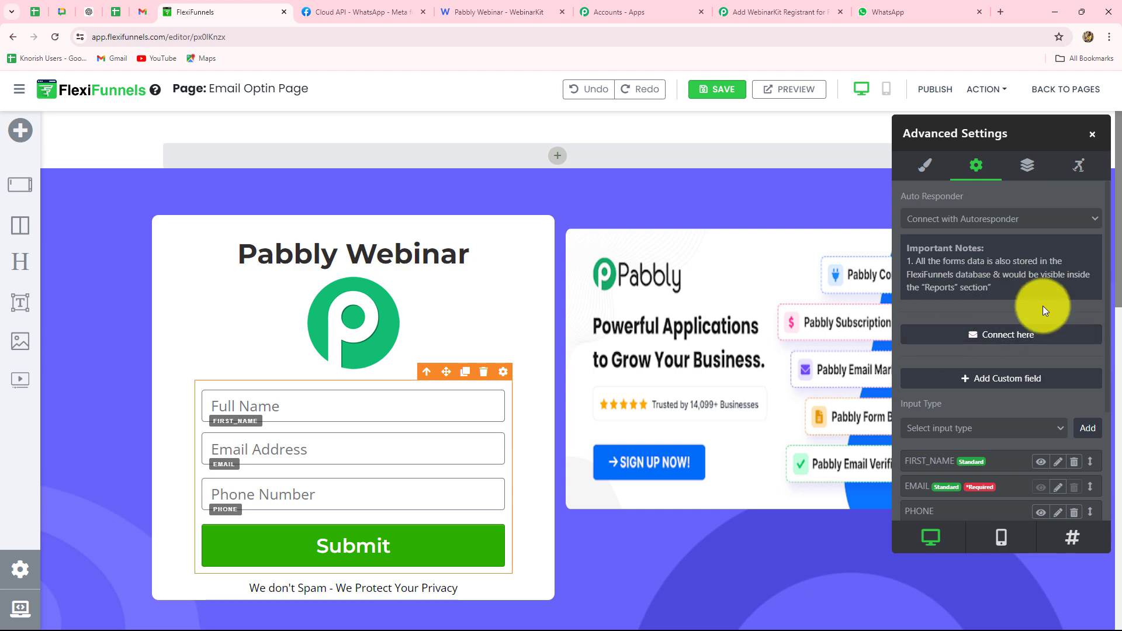
left_click(997, 340)
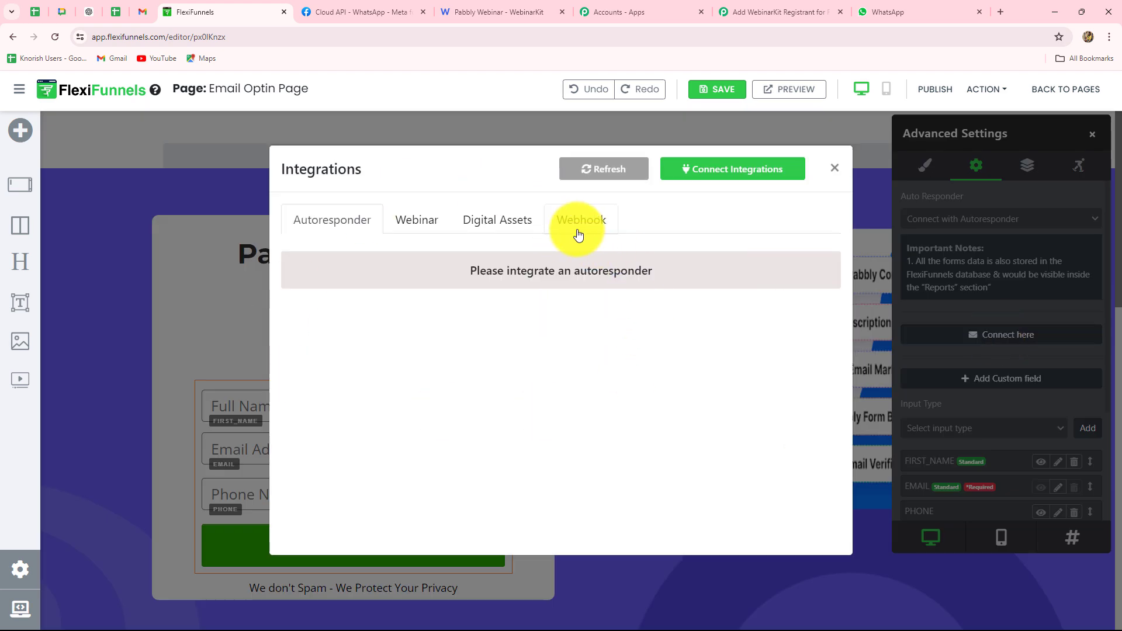
left_click(579, 235)
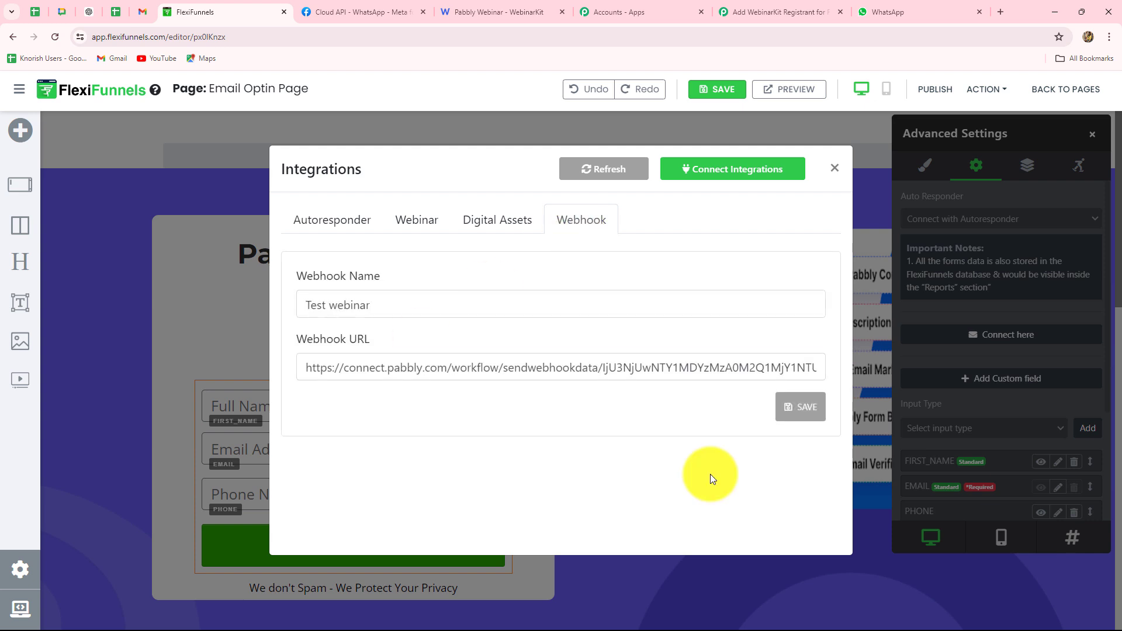
left_click_drag(404, 305, 230, 301)
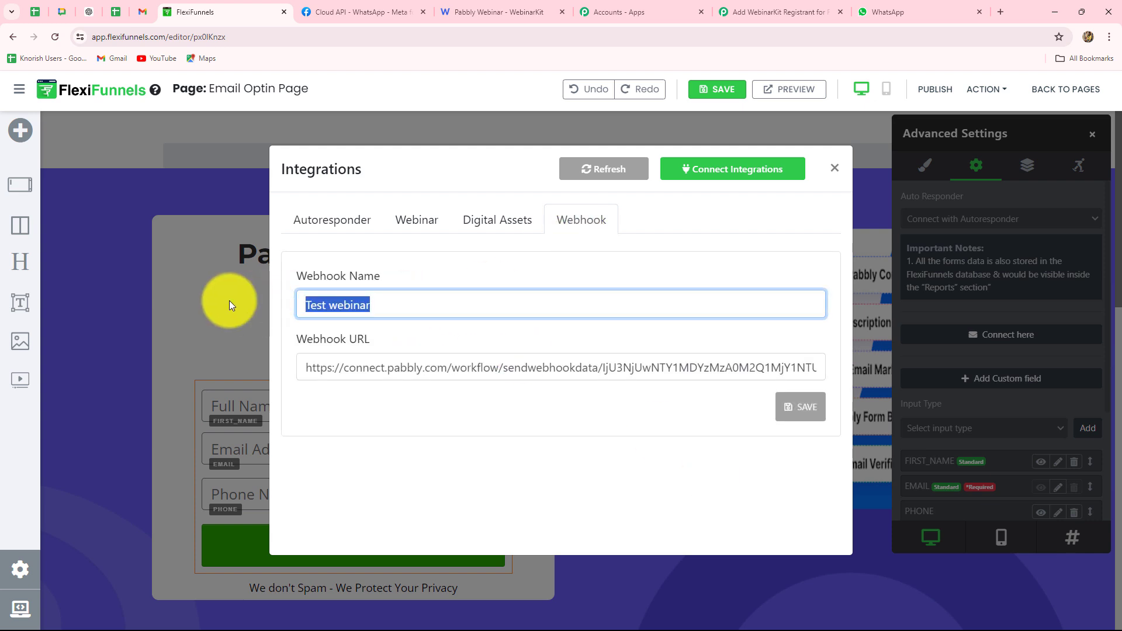
key("BackSpace")
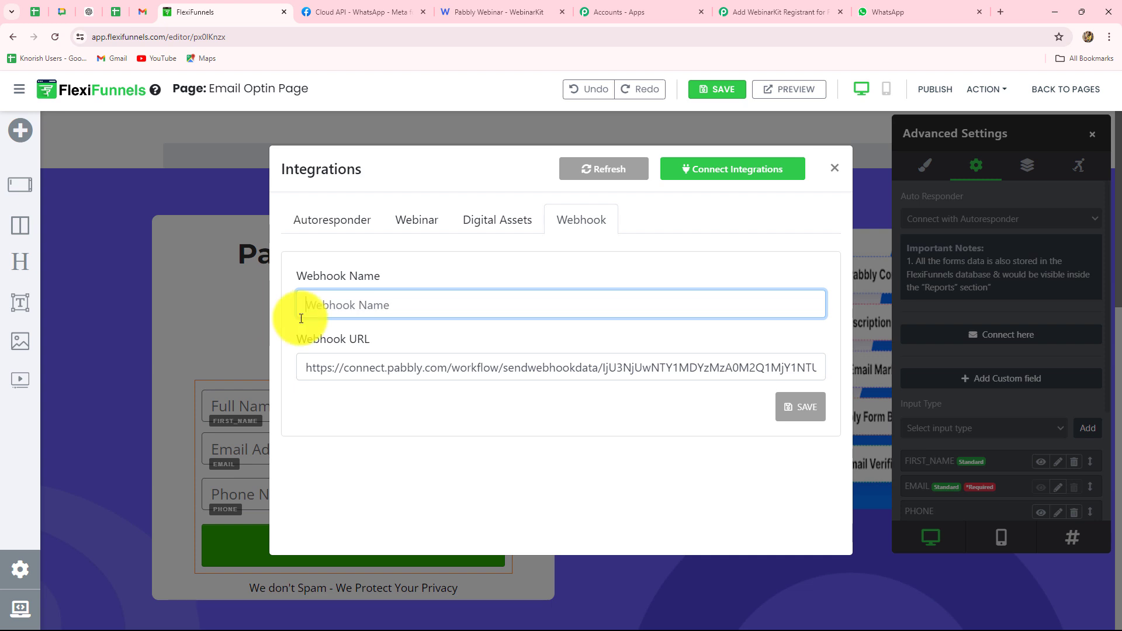
key("ctrl+v")
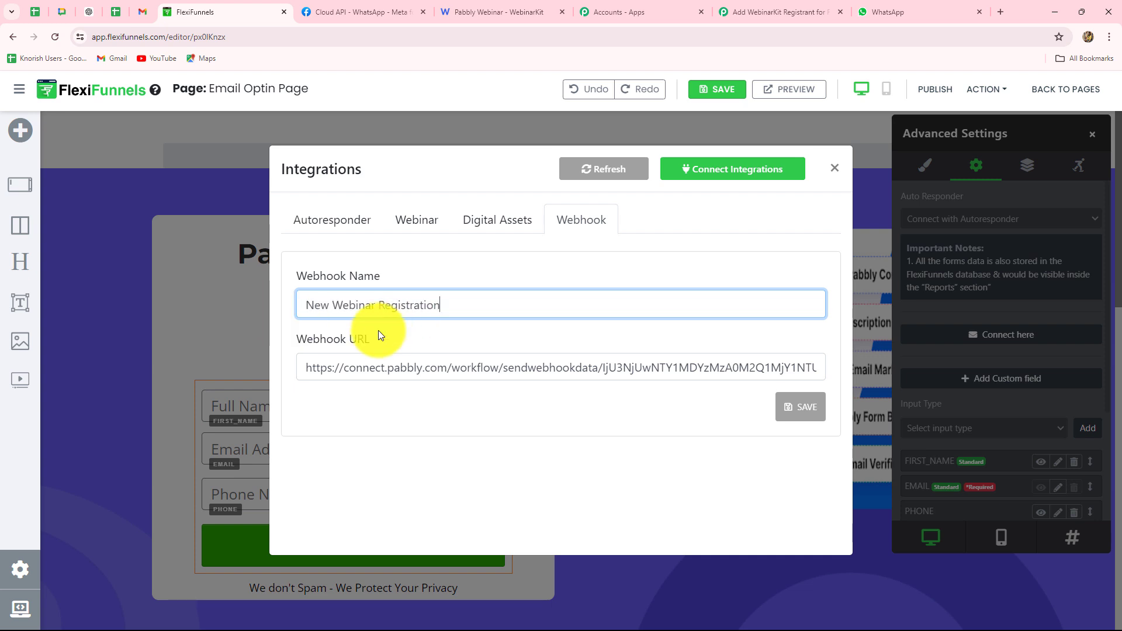
left_click(420, 328)
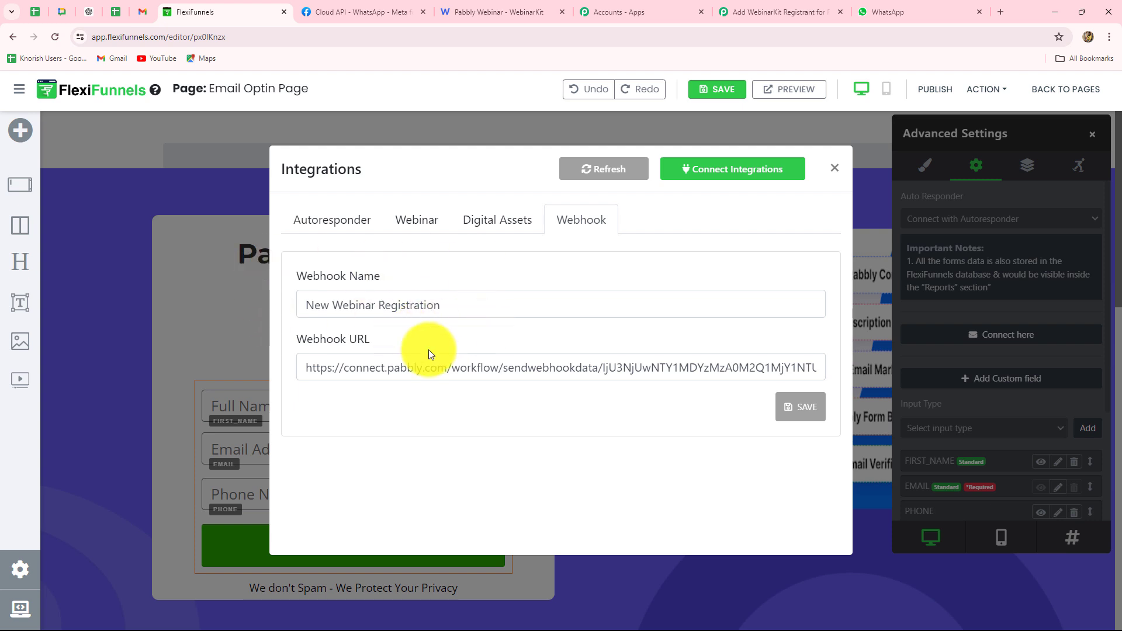
Replace the webhook URL with the Pabbly Connect URL, then save the integration and page
left_click_drag(805, 370, 264, 360)
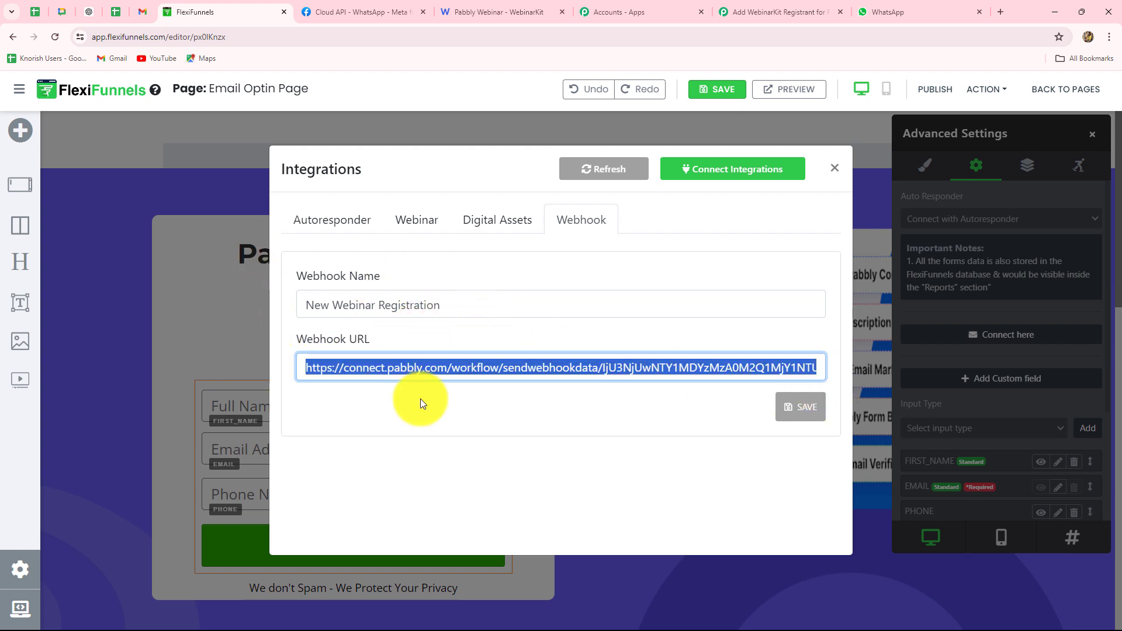
key("BackSpace")
left_click_drag(520, 364, 251, 363)
key("BackSpace")
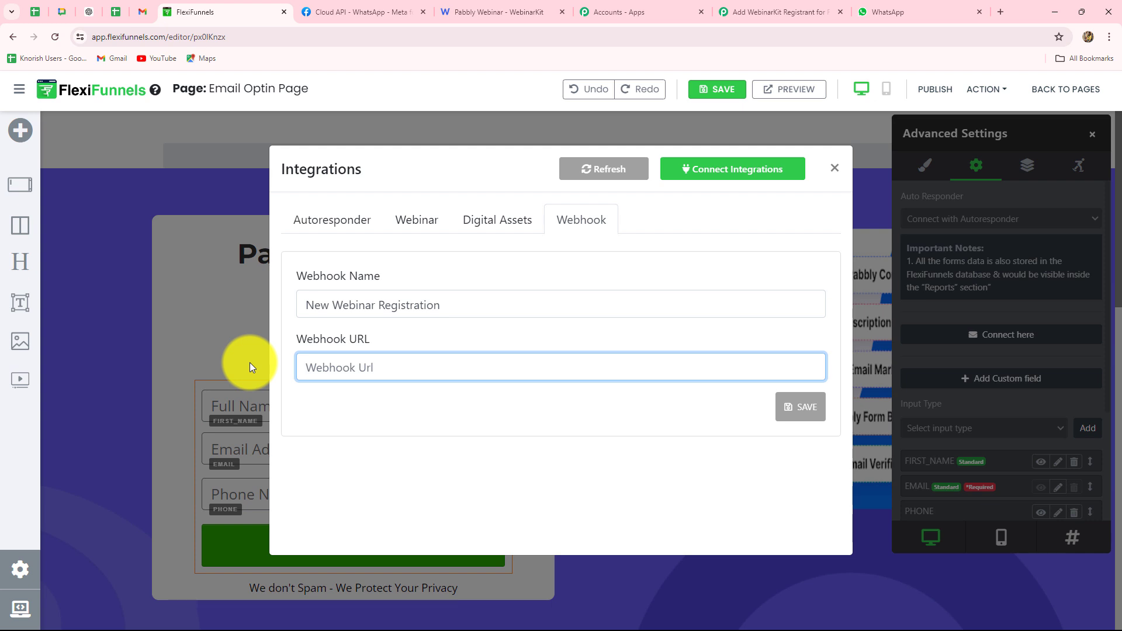
key("ctrl+v")
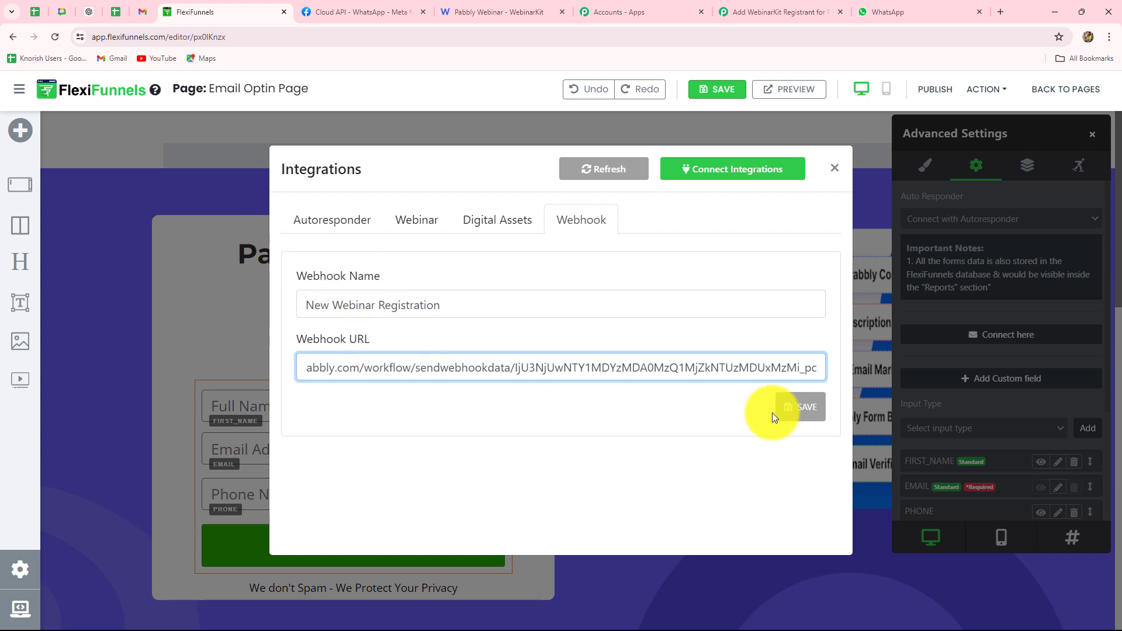
left_click(806, 415)
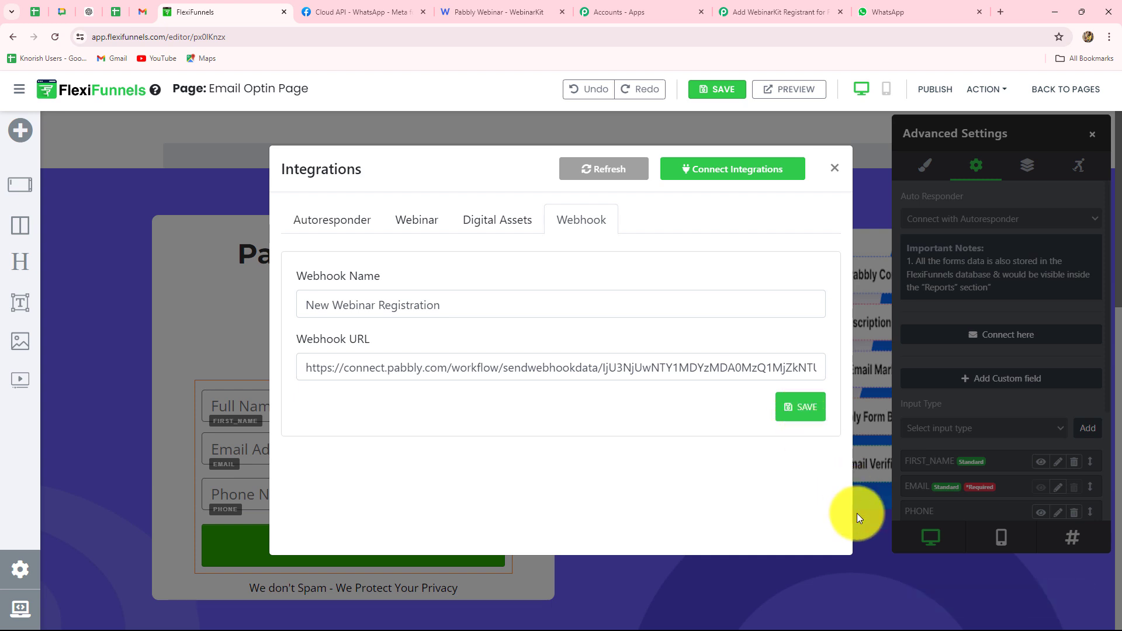
left_click(722, 93)
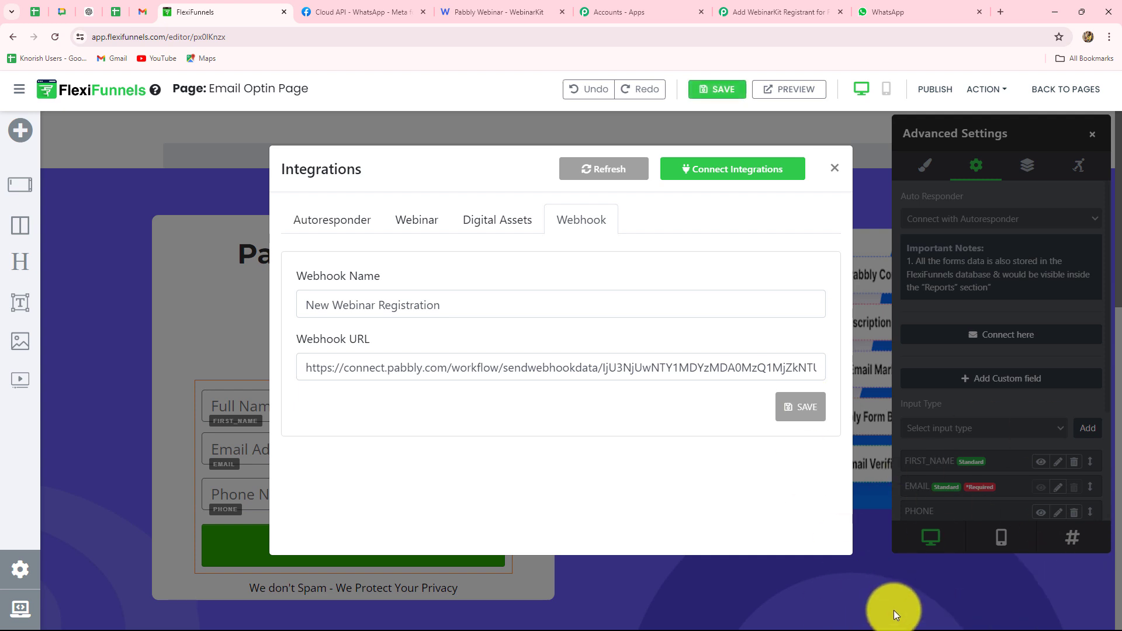
Publish the Email Optin Page and open its published URL in a new tab
left_click(936, 92)
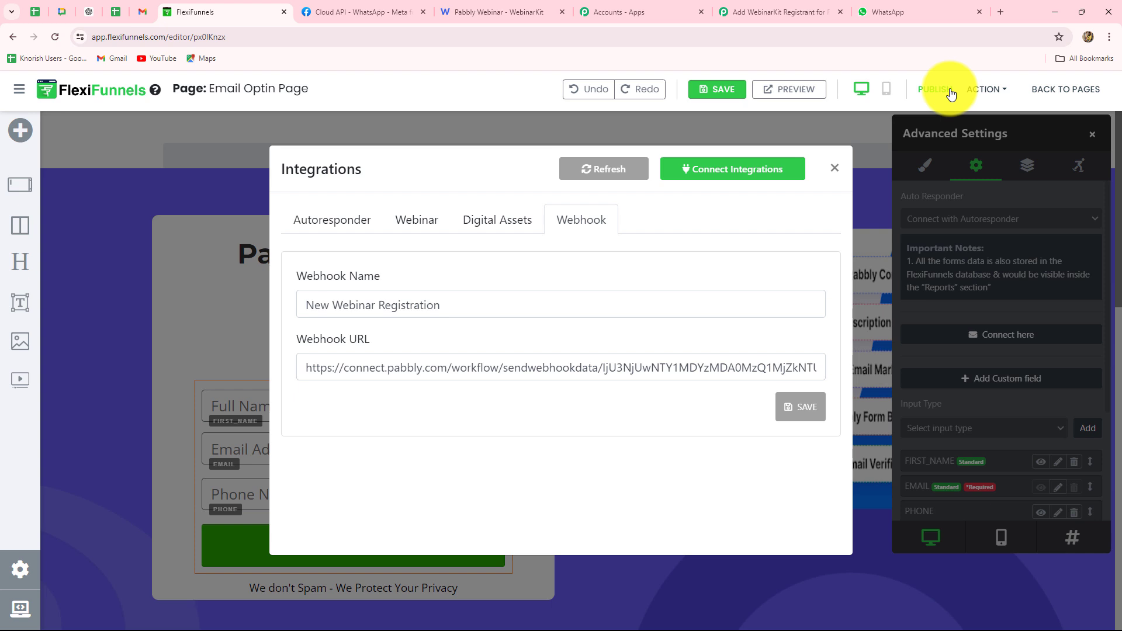
left_click(986, 92)
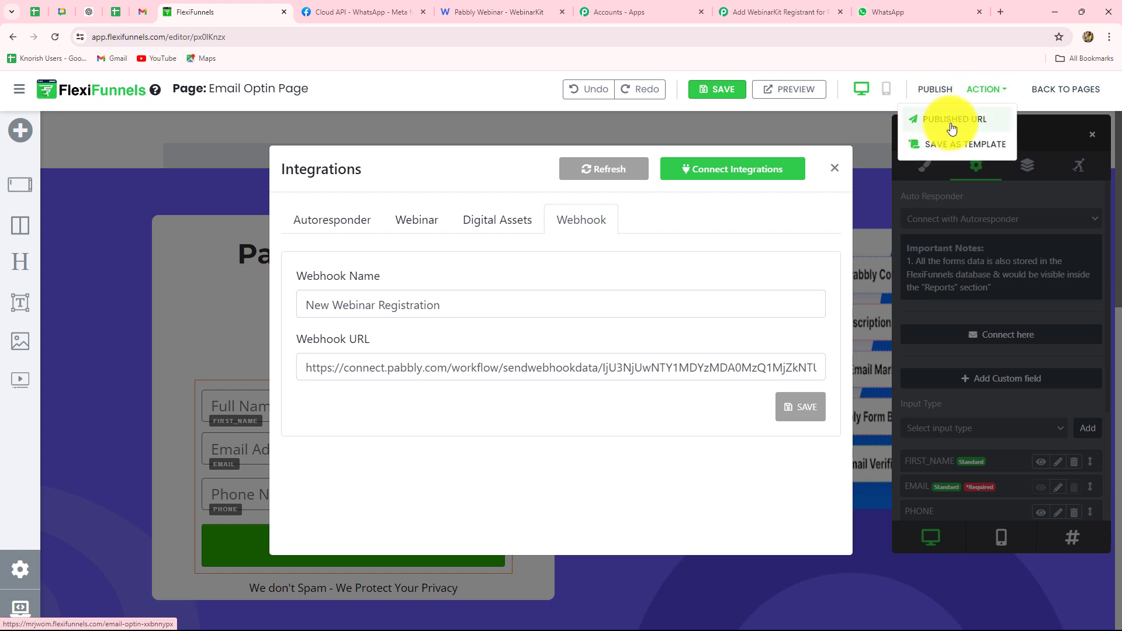
left_click(953, 122)
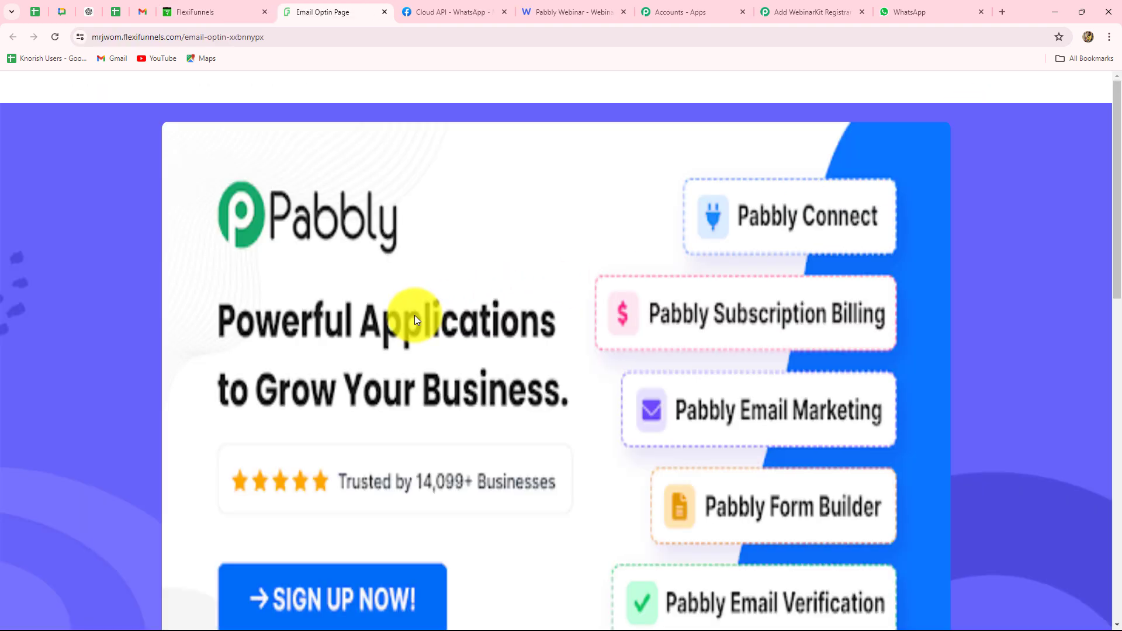
scroll(559, 311, "down", 6)
scroll(559, 311, "up", 5)
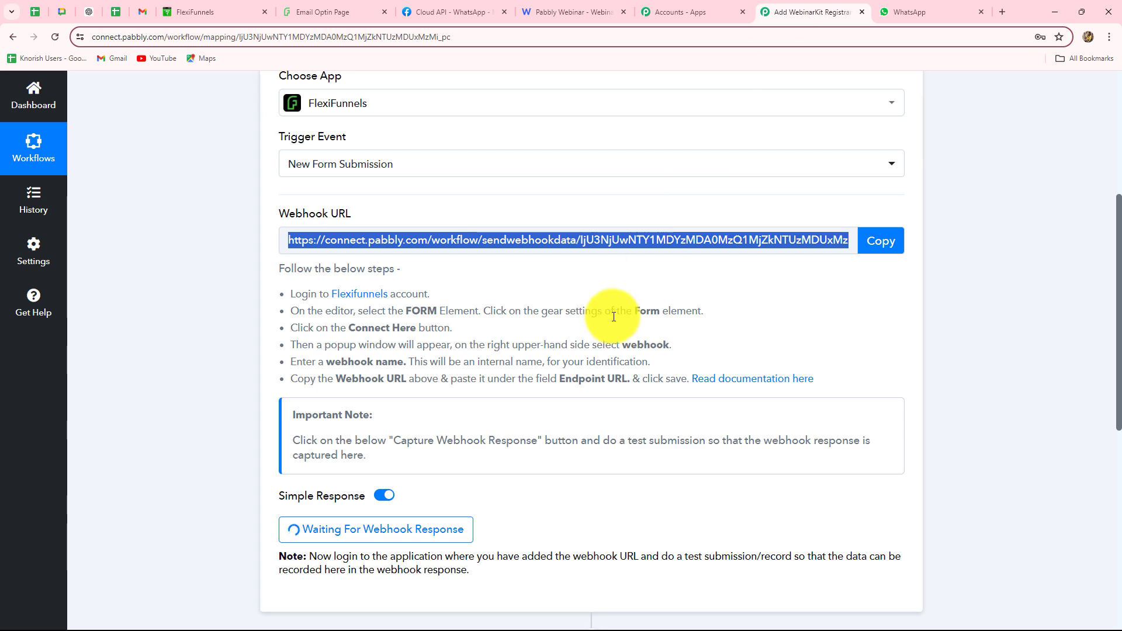
Leave the Pabbly trigger waiting and return to the live Email Optin Page form
scroll(614, 351, "down", 4)
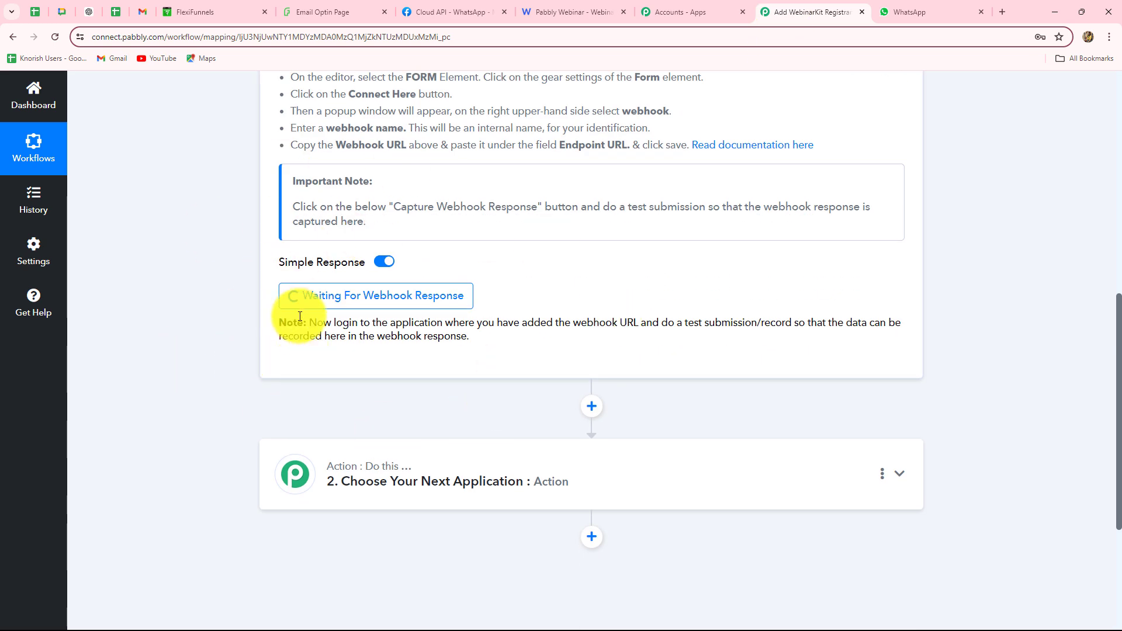
left_click(370, 3)
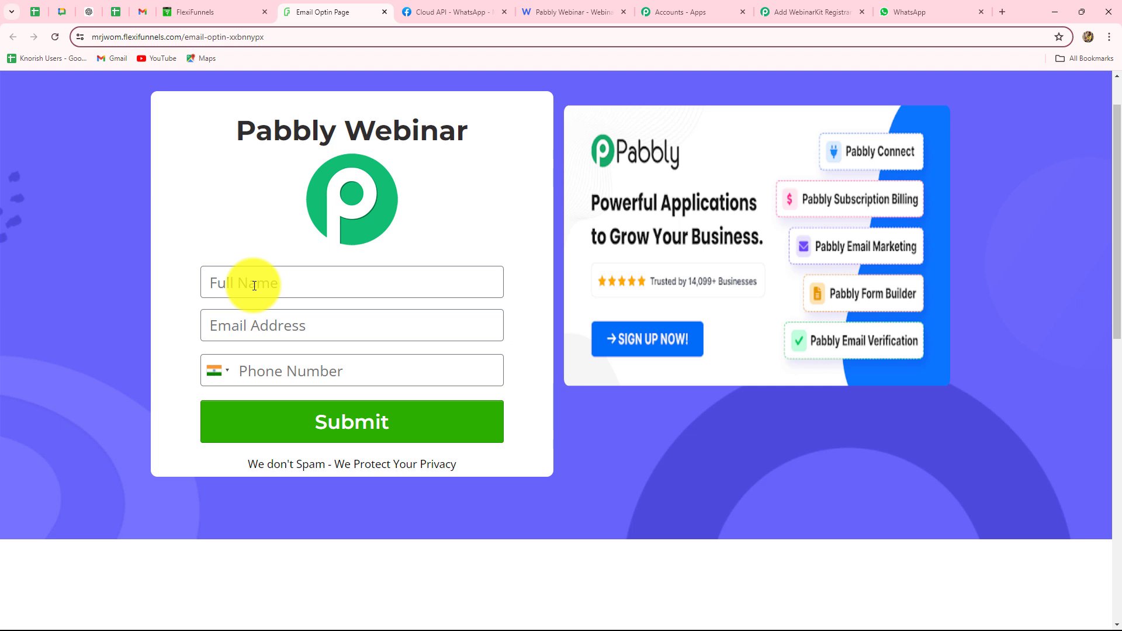
Submit a test registration on the Pabbly Webinar opt-in form with a full name, email address and phone number
left_click(254, 286)
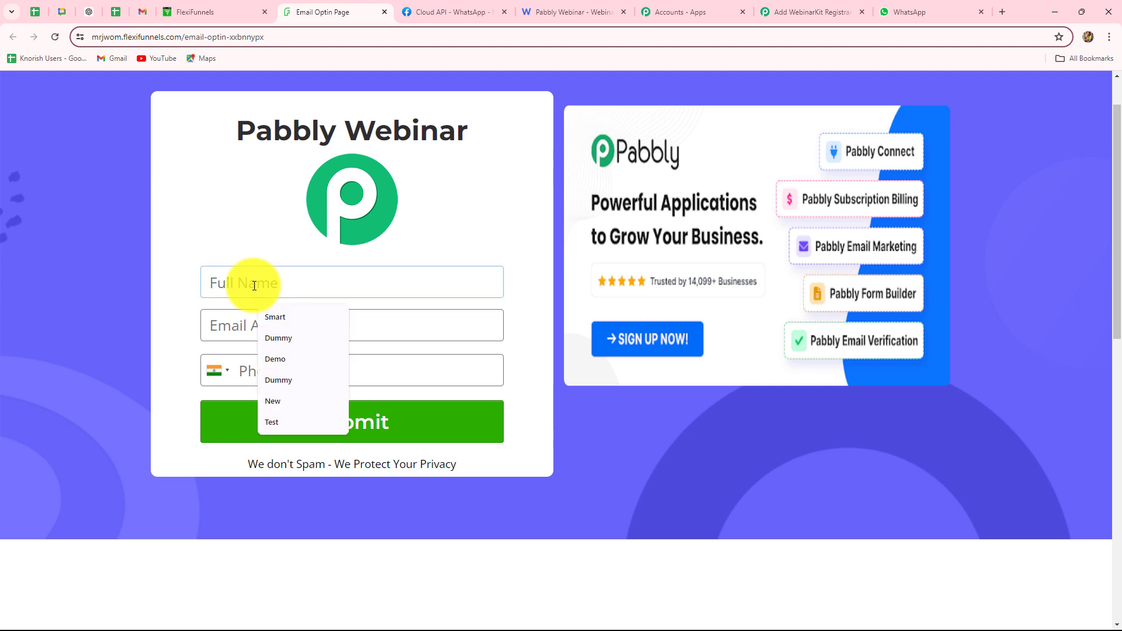
type("Smart Use")
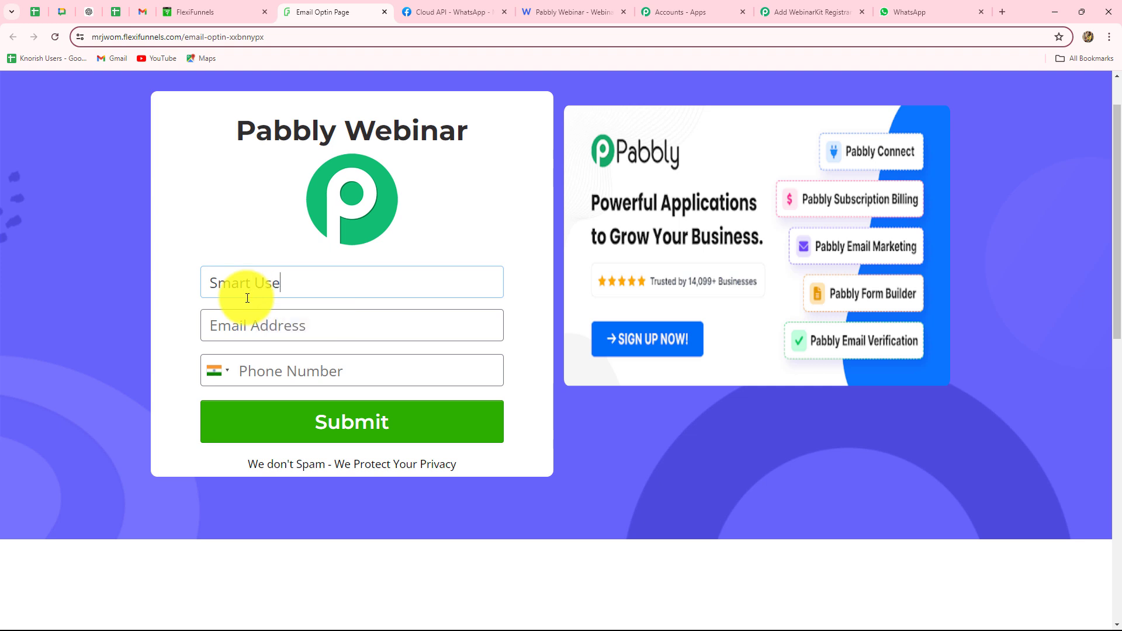
type("r")
left_click(242, 332)
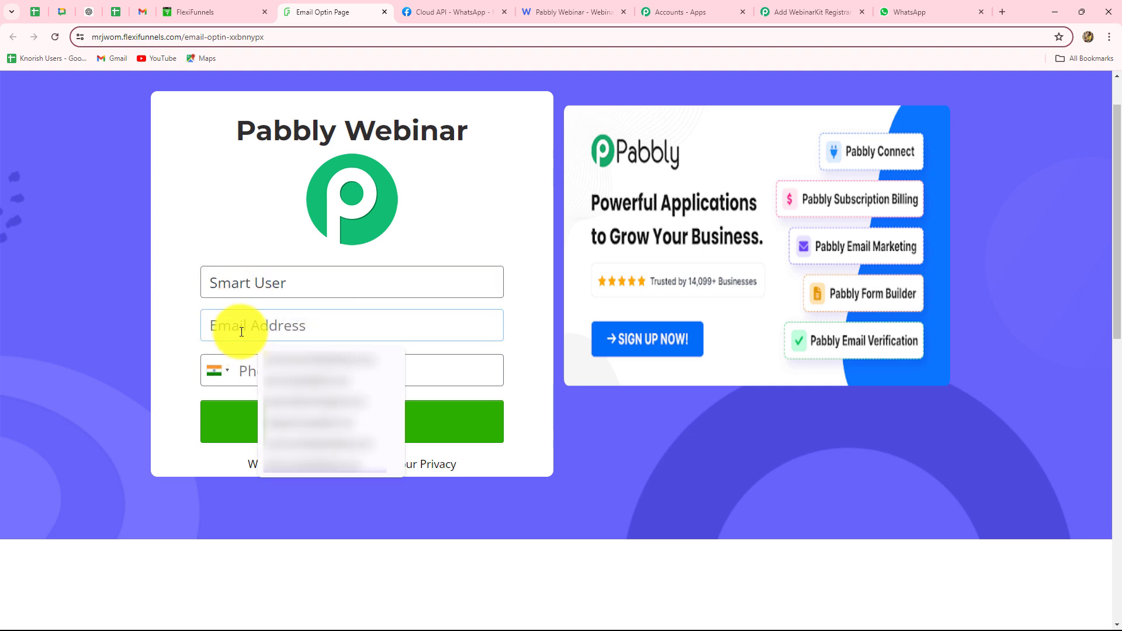
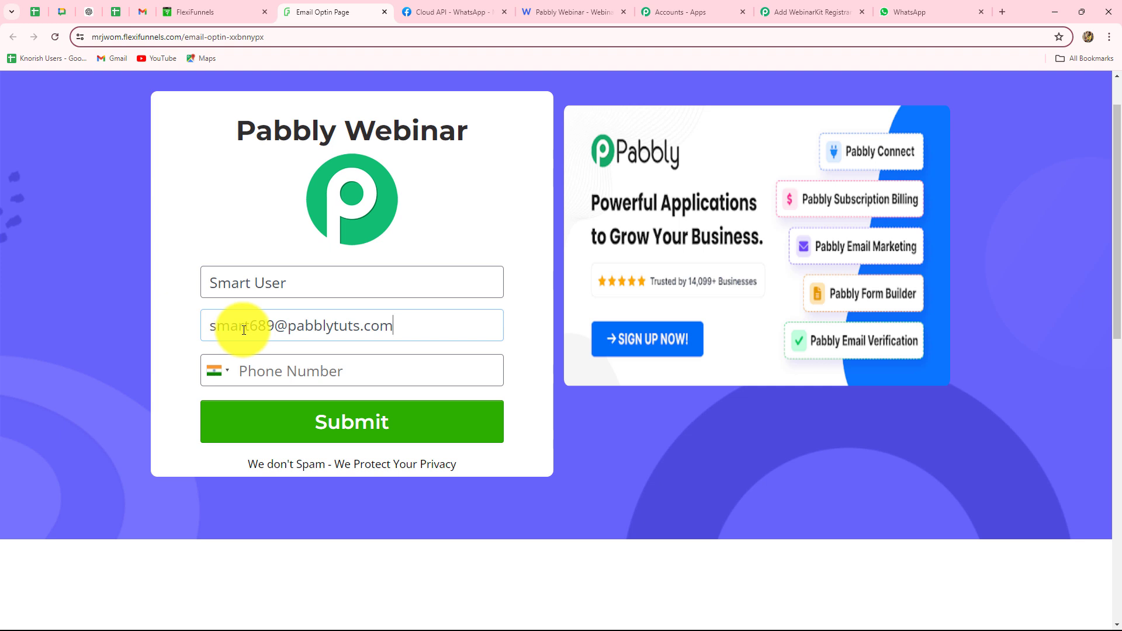
left_click(254, 369)
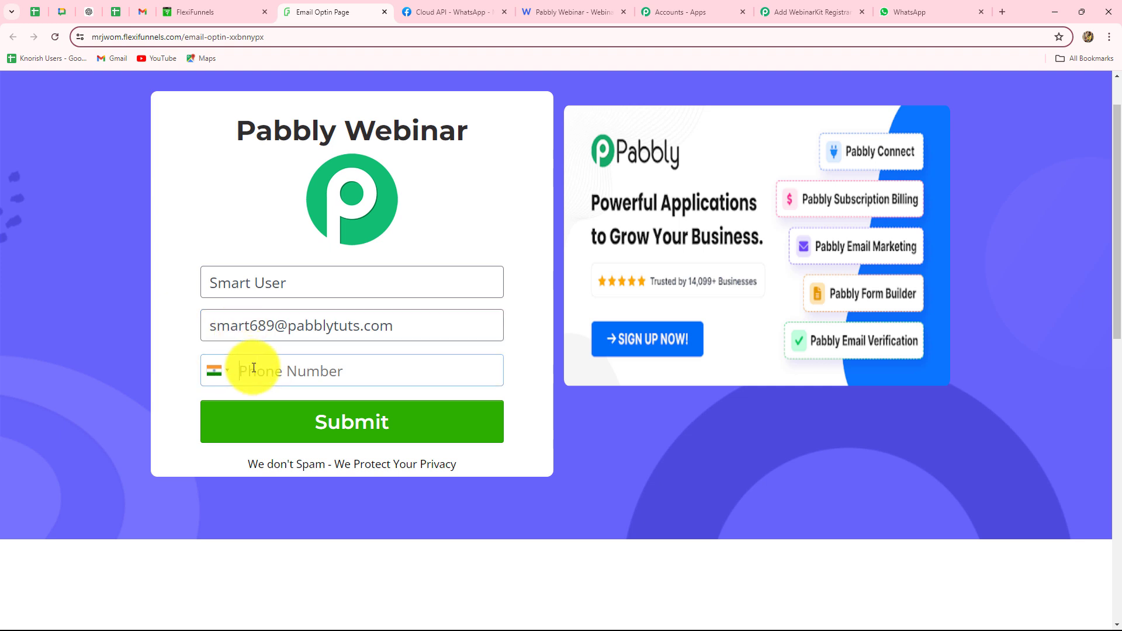
type("8888877777")
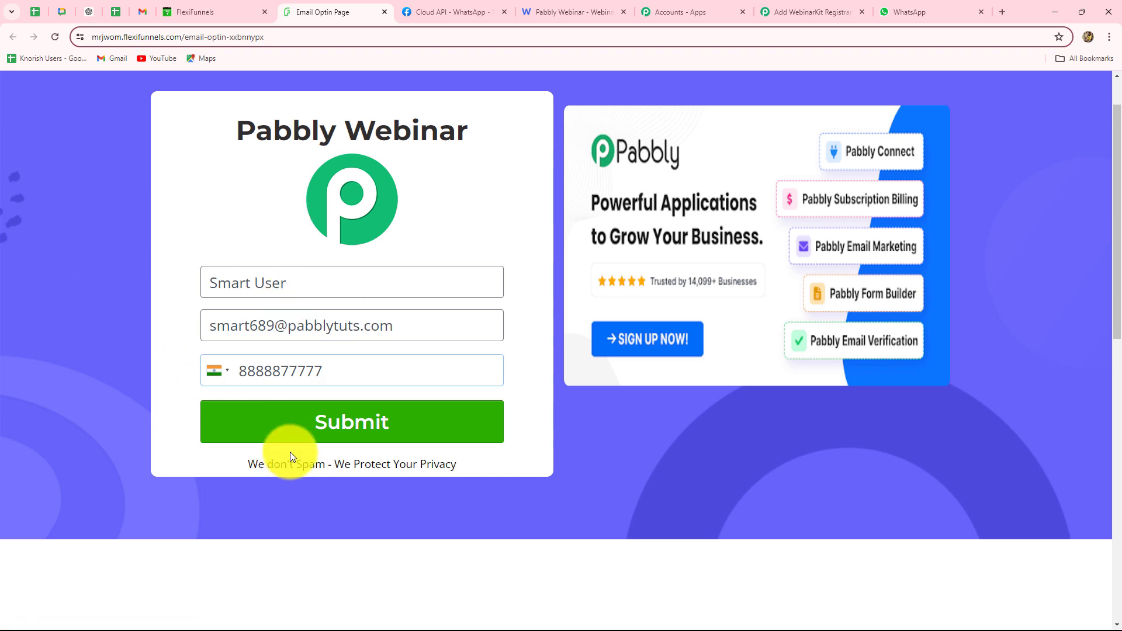
left_click(300, 431)
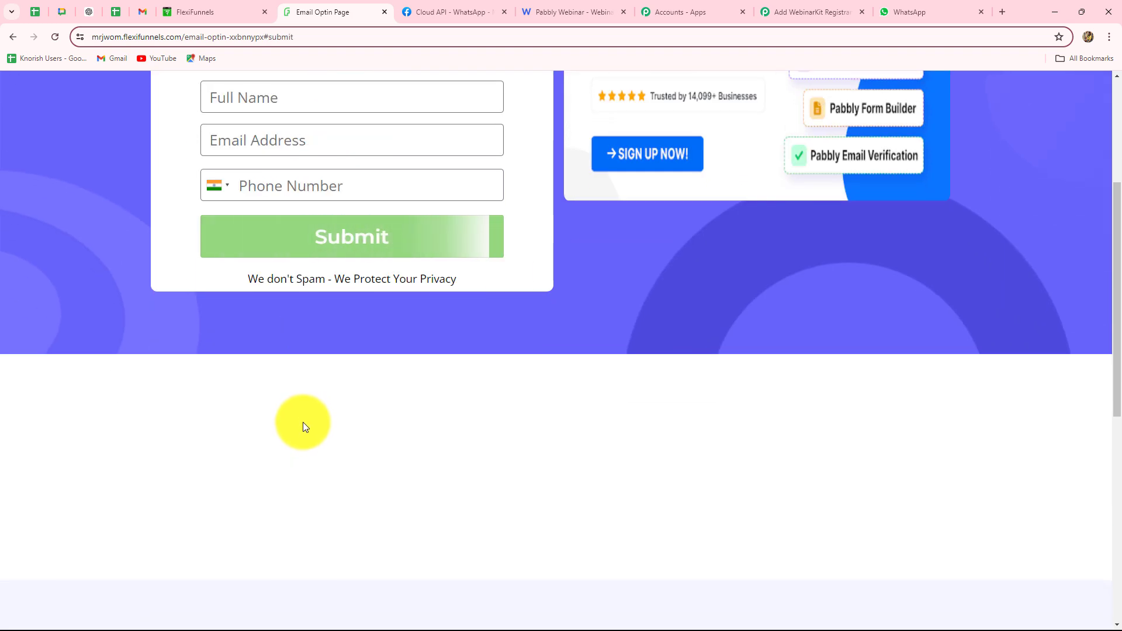
scroll(304, 422, "up", 1)
scroll(303, 421, "up", 3)
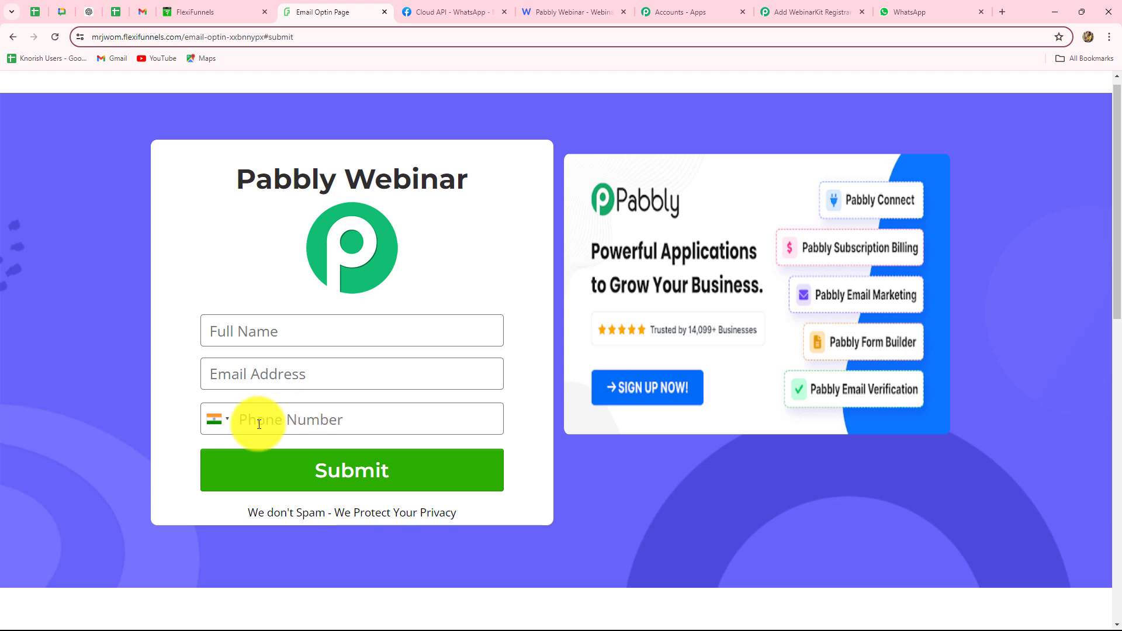
left_click(809, 12)
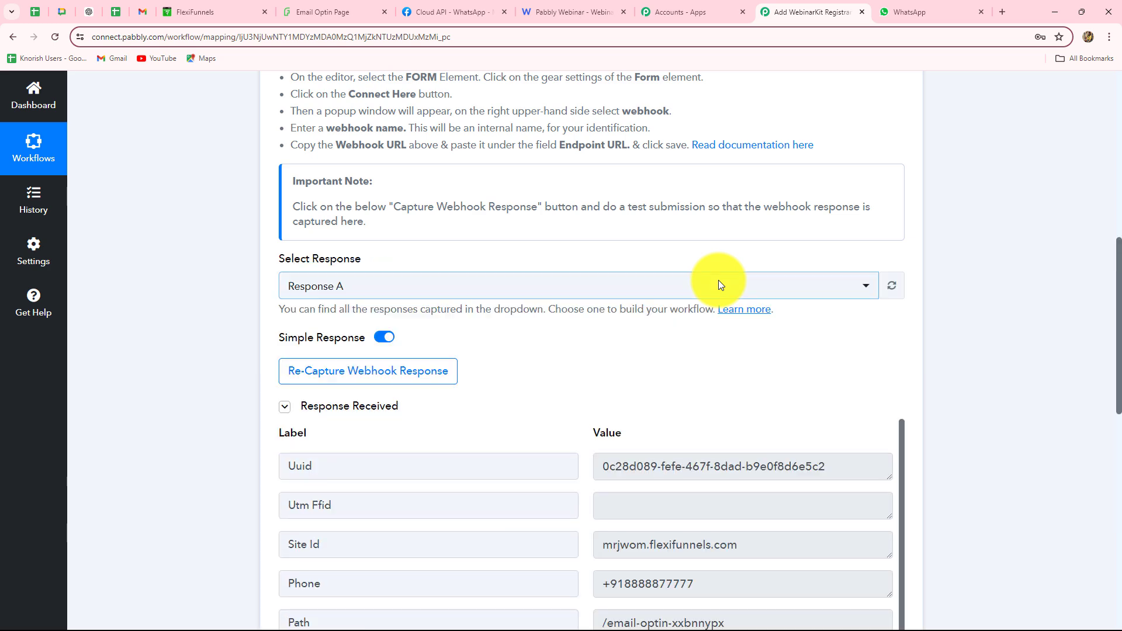
Check that the captured FlexiFunnels response holds the submitted first name, email and phone values
scroll(719, 283, "down", 5)
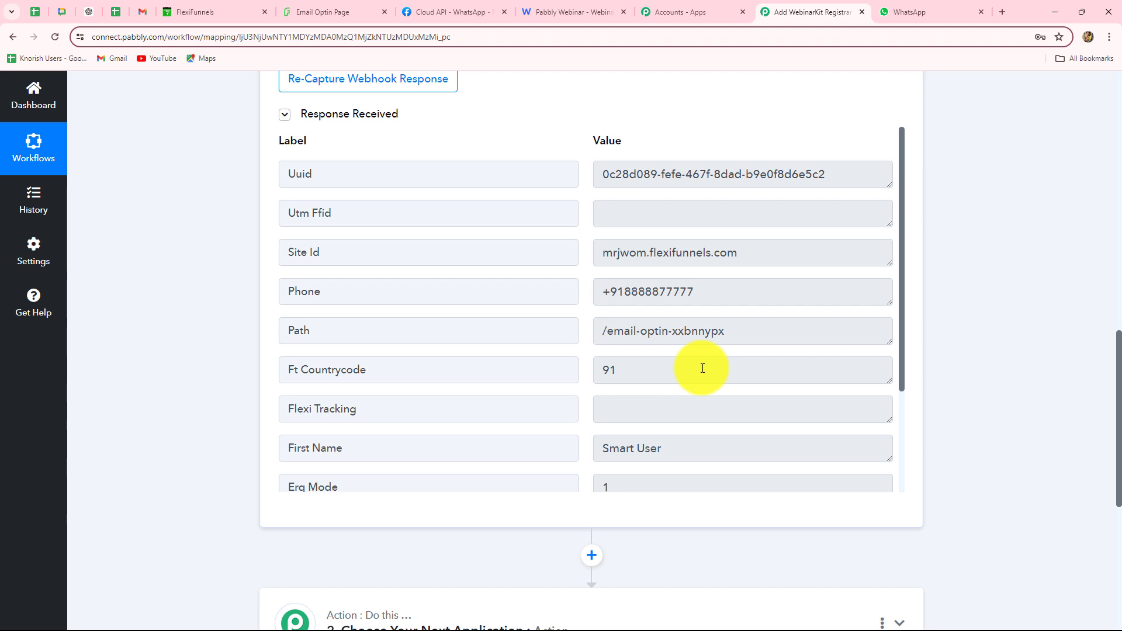
scroll(702, 369, "down", 3)
left_click_drag(609, 310, 668, 320)
left_click_drag(755, 392, 599, 386)
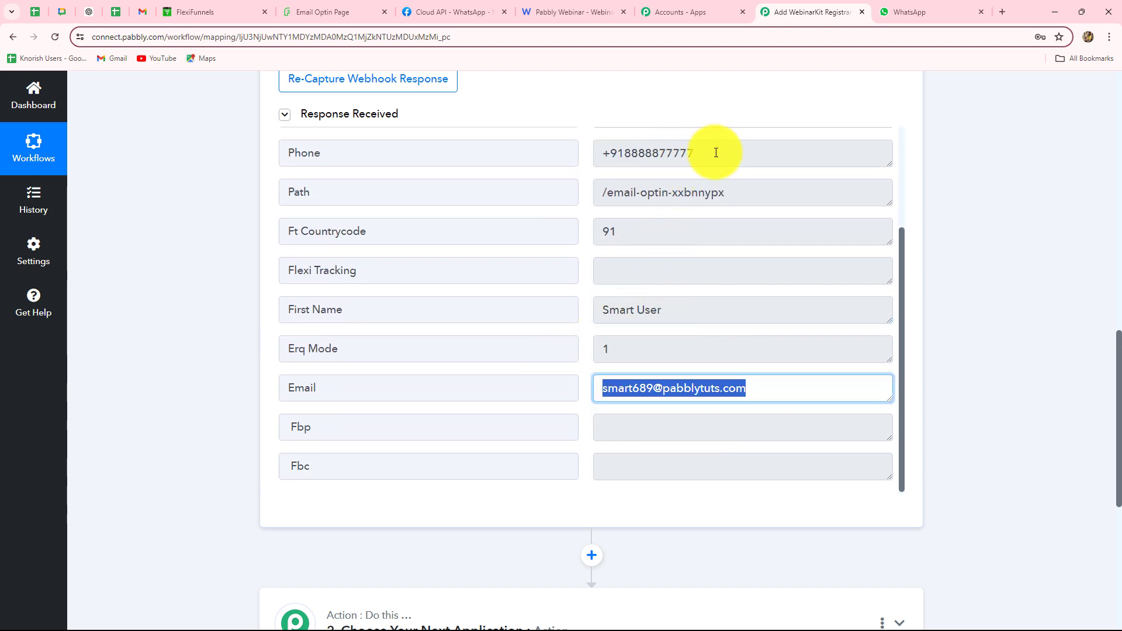
left_click_drag(716, 153, 584, 168)
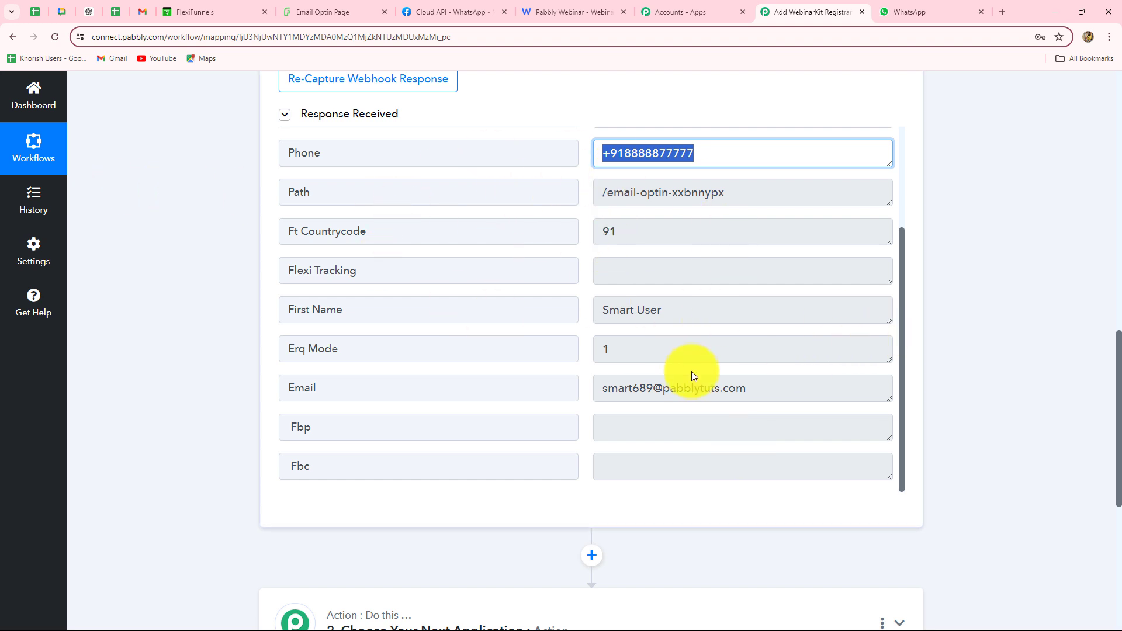
left_click(559, 11)
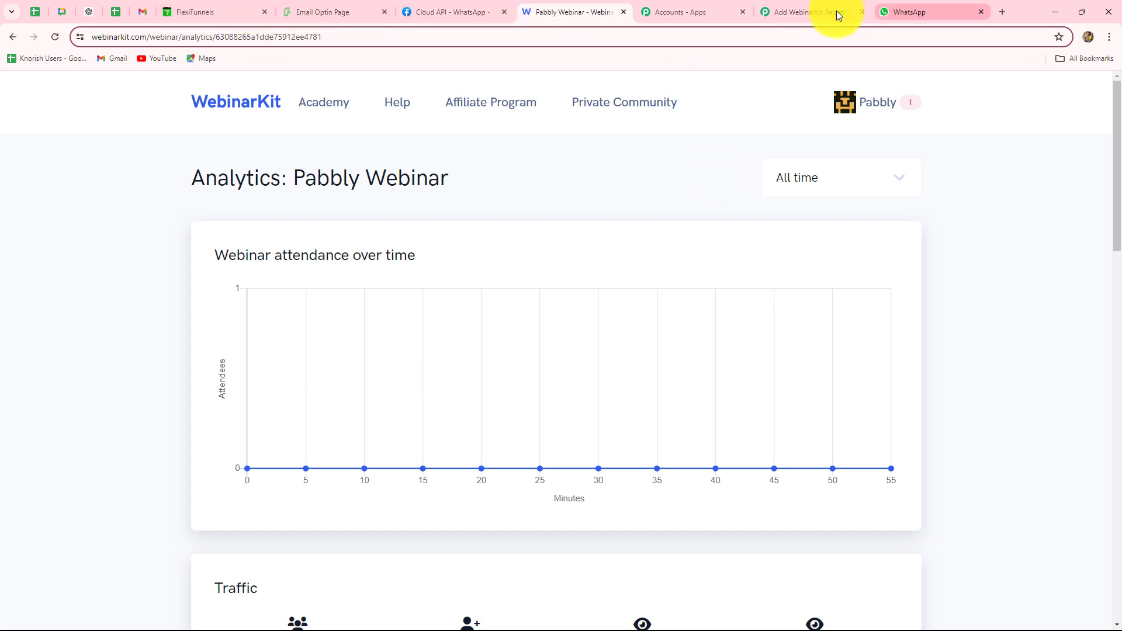
Set the second workflow step to WebinarKit with the New Webinar Registration action event
left_click(811, 12)
scroll(977, 243, "down", 10)
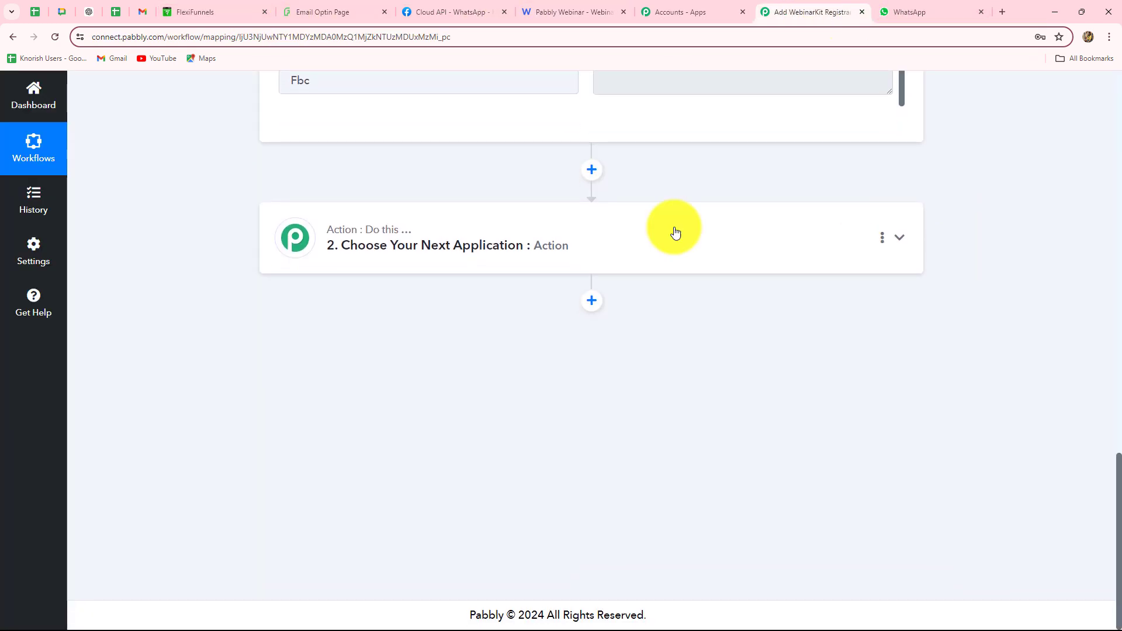
left_click(383, 248)
left_click(297, 325)
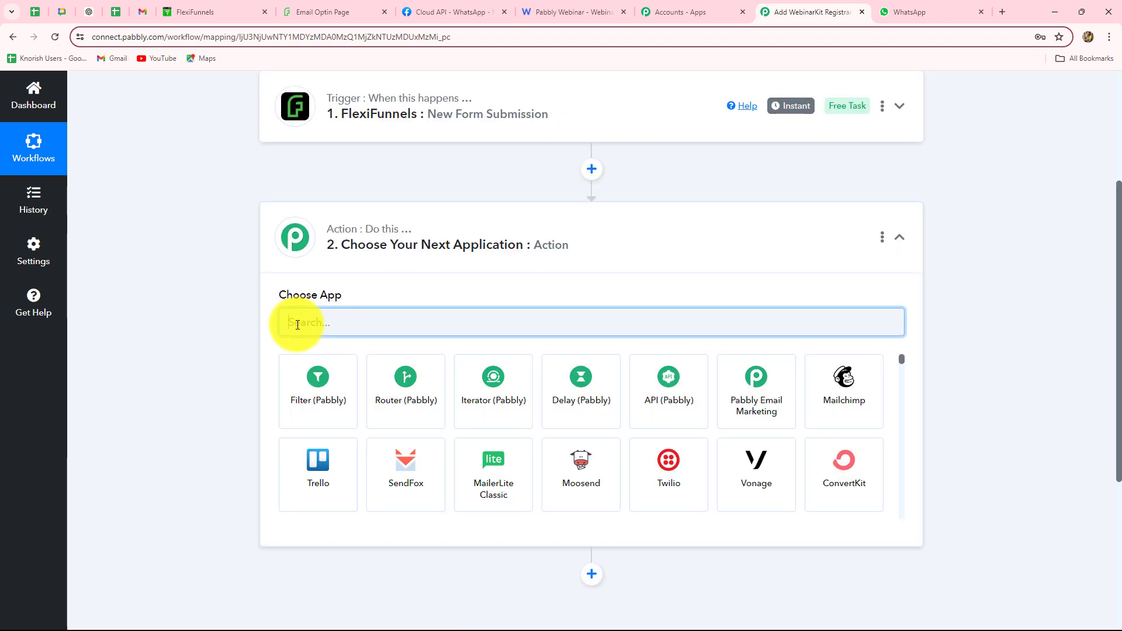
type("Webinar")
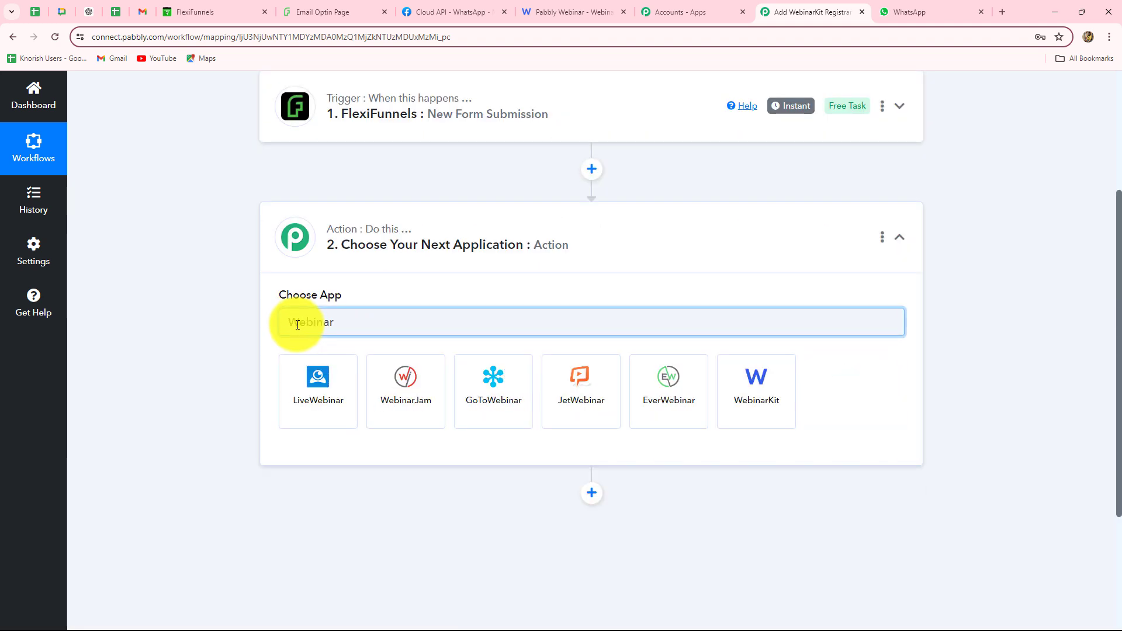
left_click(769, 368)
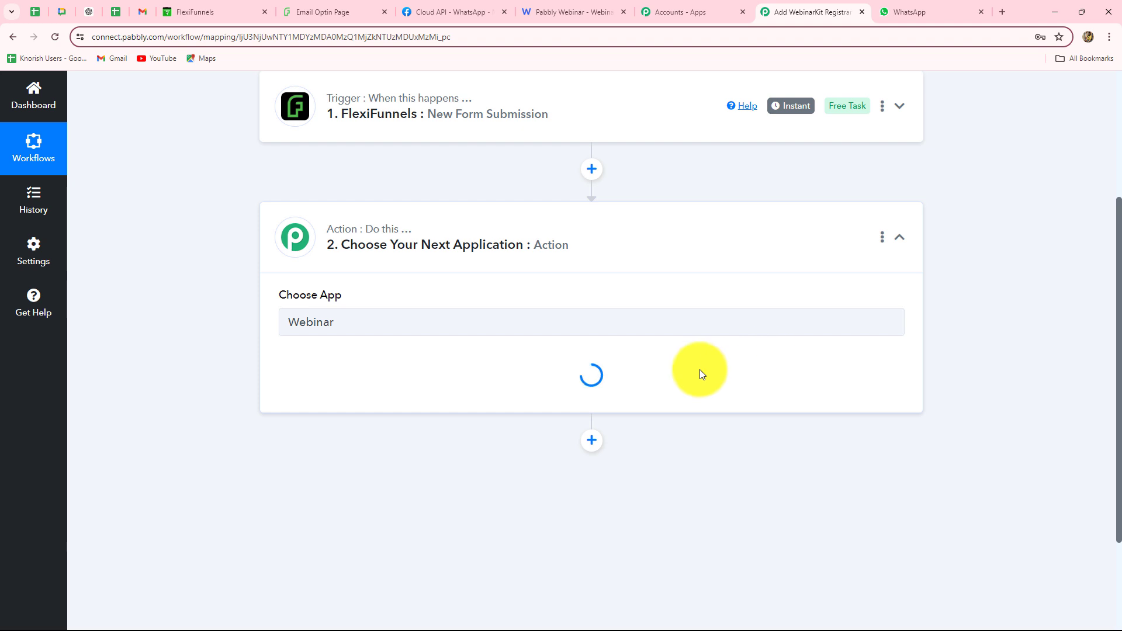
left_click(318, 384)
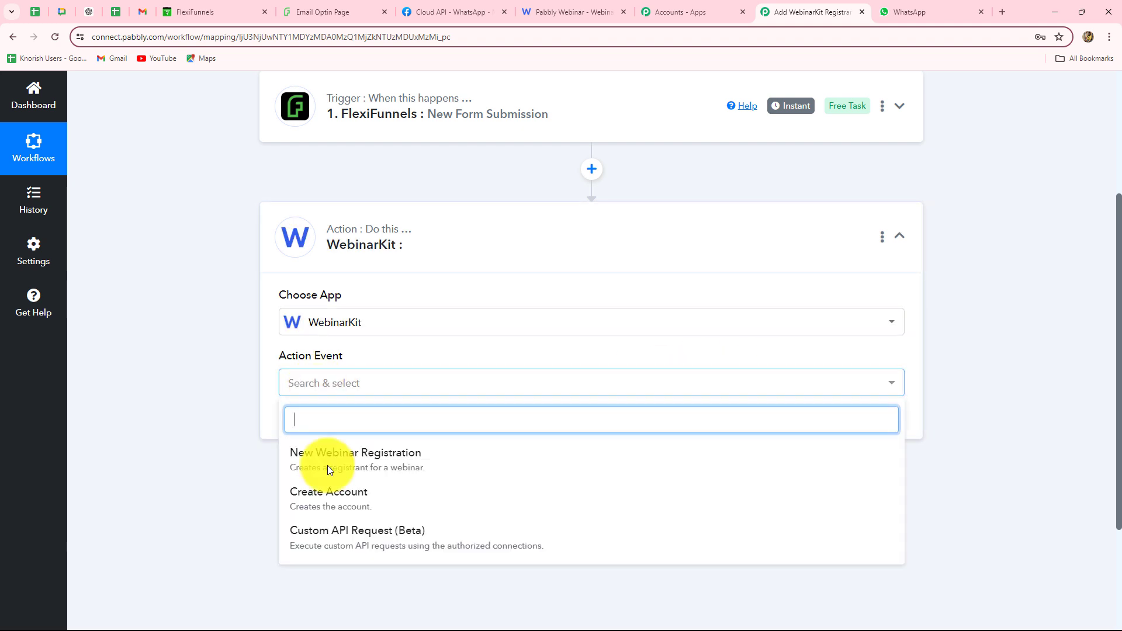
left_click(408, 462)
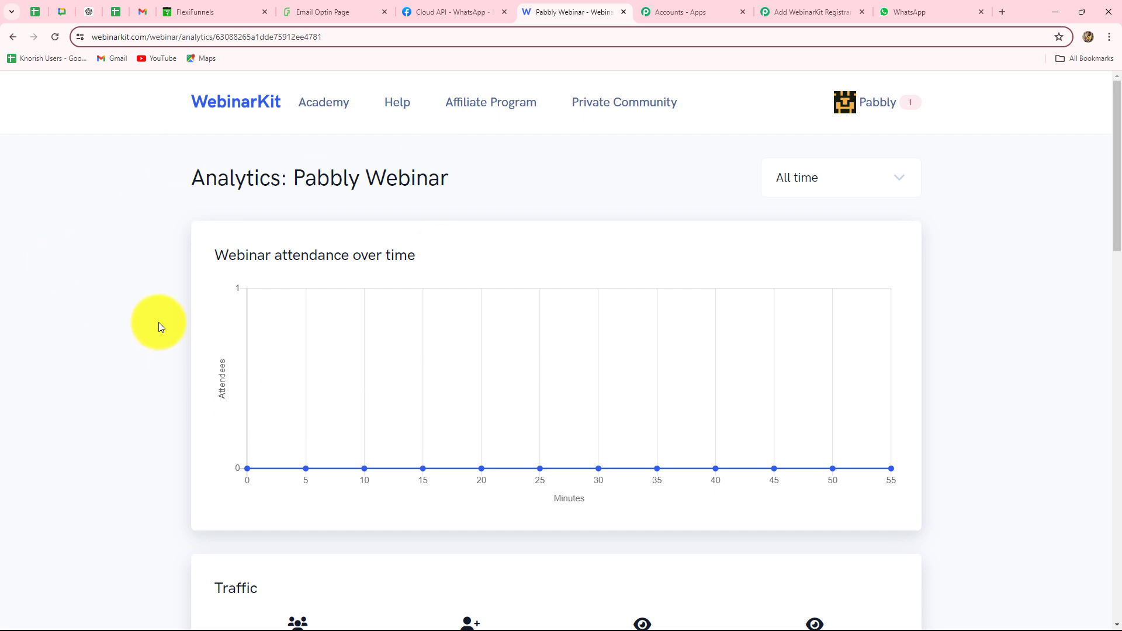
Confirm on the WebinarKit Webinars list that Pabbly Webinar has 4 registrants and 0 attendees
scroll(144, 357, "down", 2)
scroll(145, 360, "up", 2)
scroll(142, 356, "down", 4)
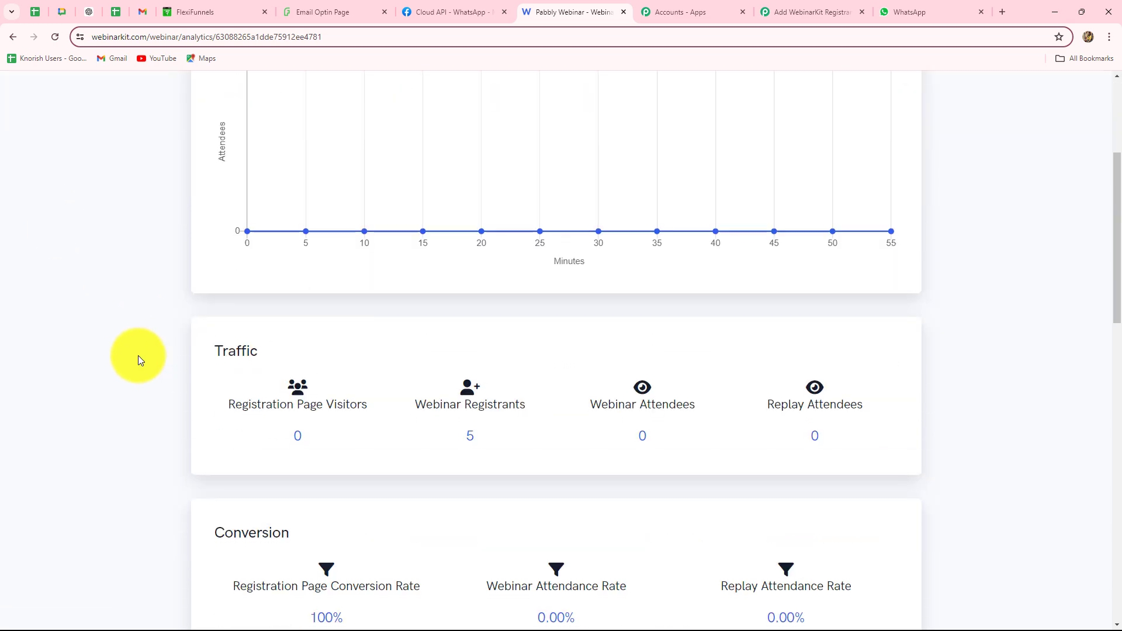
left_click(16, 39)
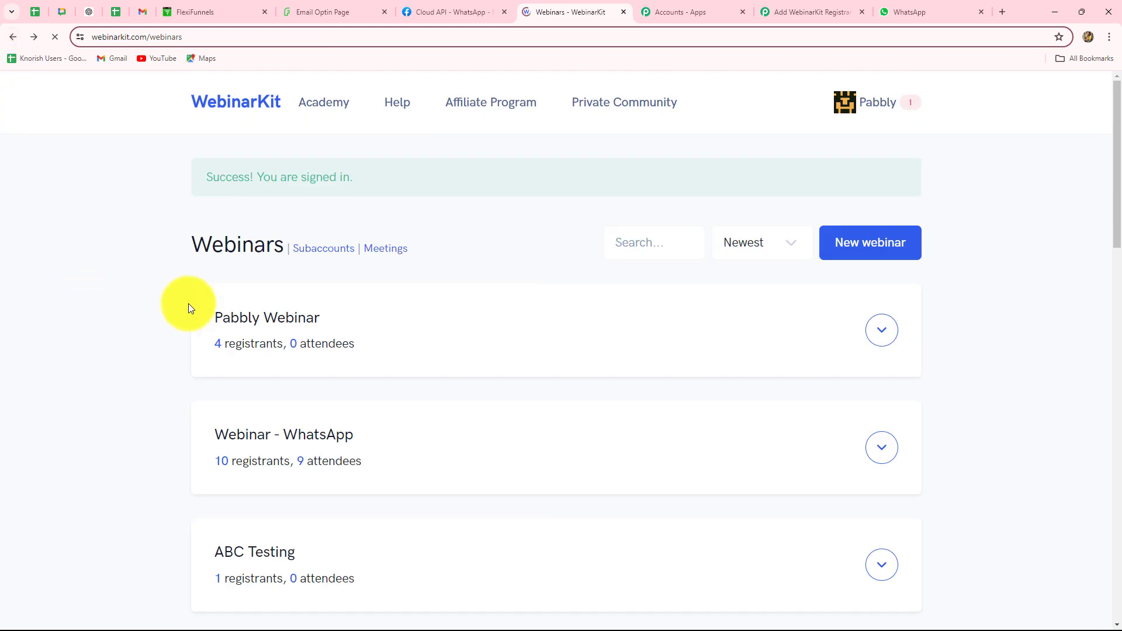
scroll(189, 305, "down", 10)
scroll(189, 306, "up", 10)
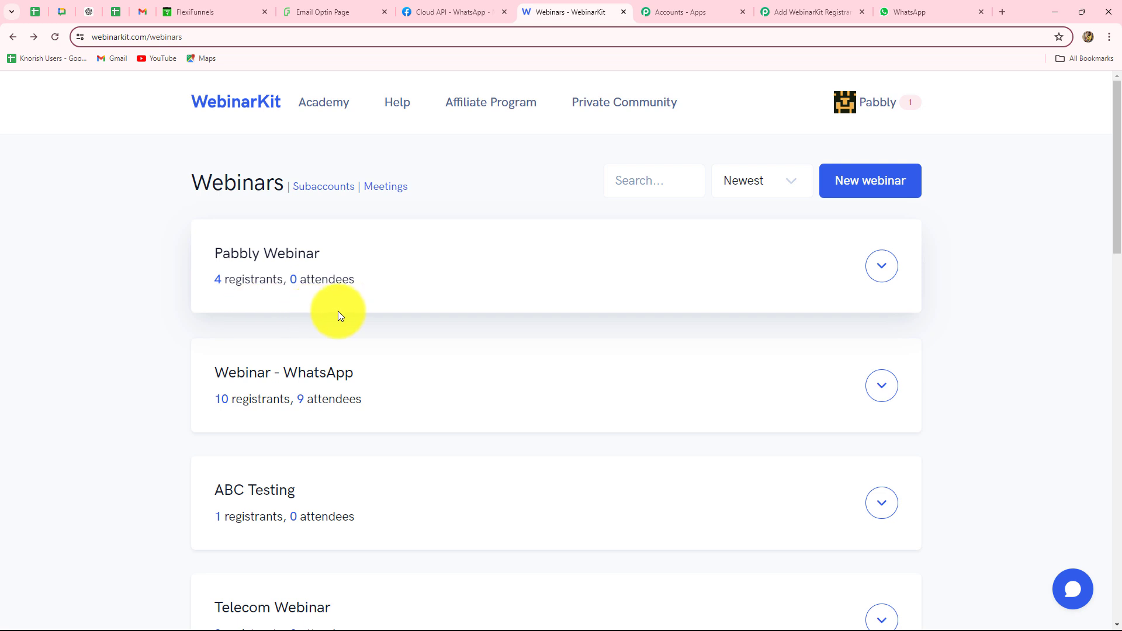
Start a new WebinarKit connection named 'WebinarKit #2' and read the Token instructions
left_click(786, 12)
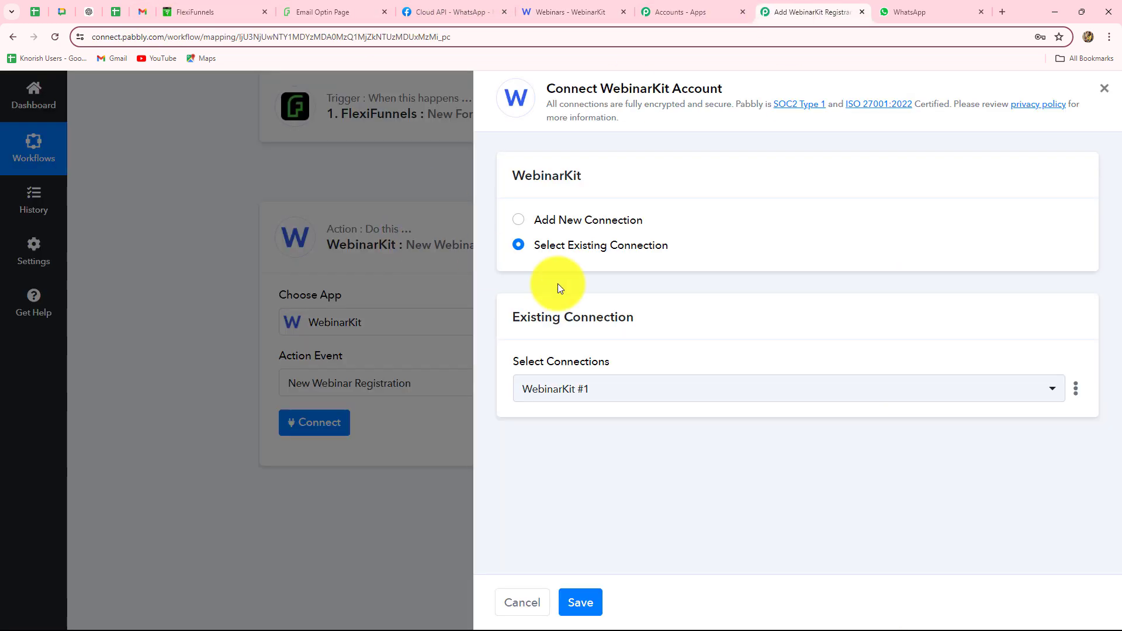
left_click(518, 219)
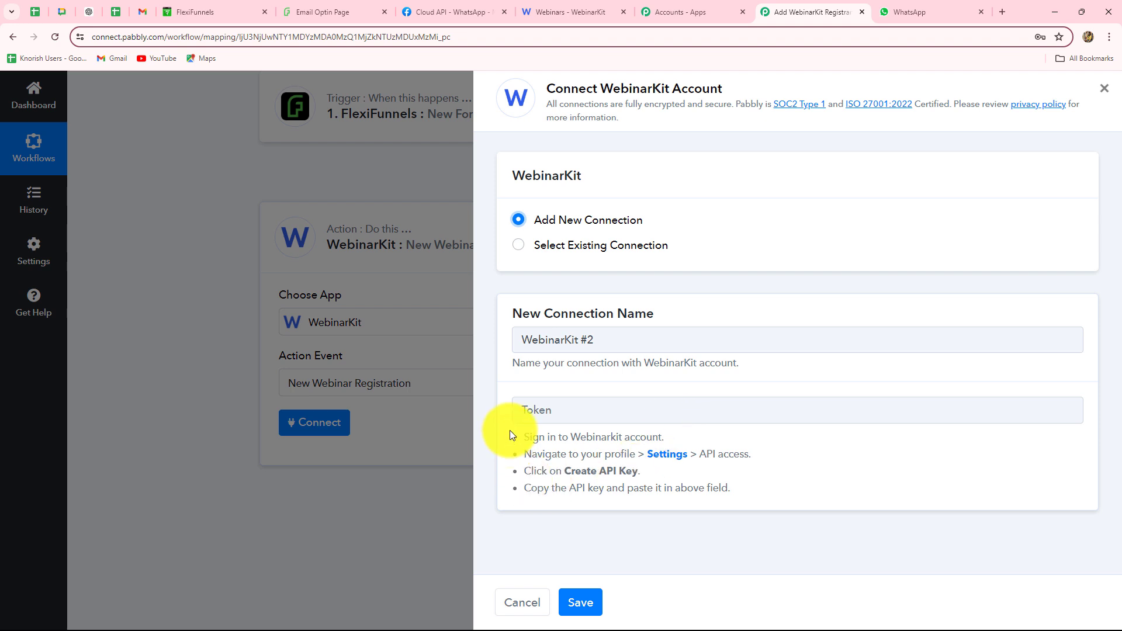
left_click_drag(514, 432, 757, 498)
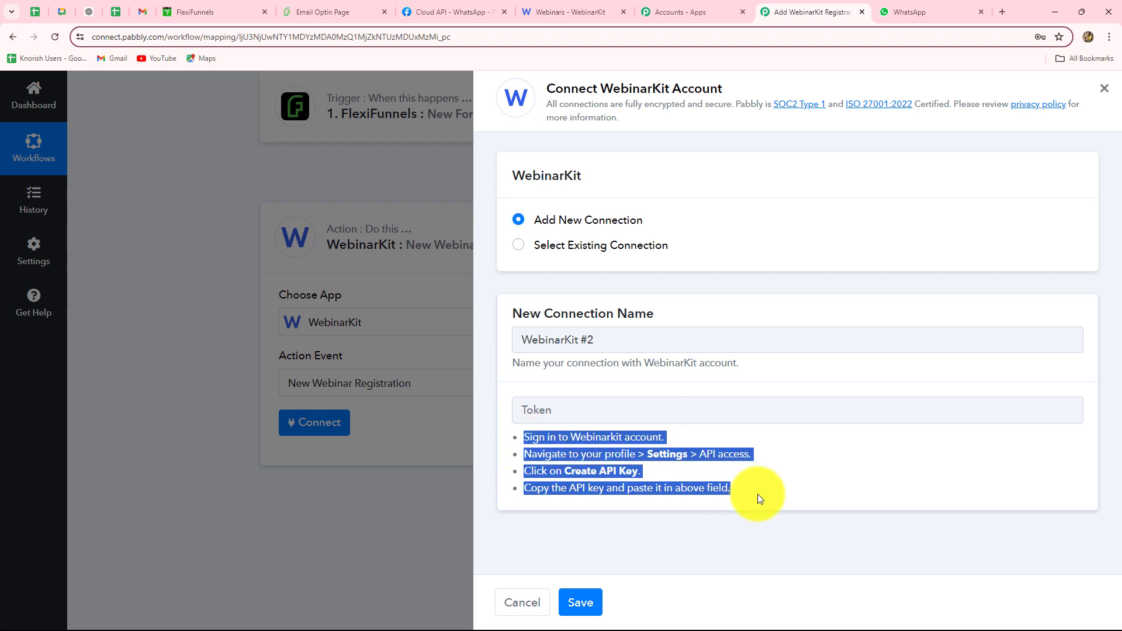
left_click(792, 473)
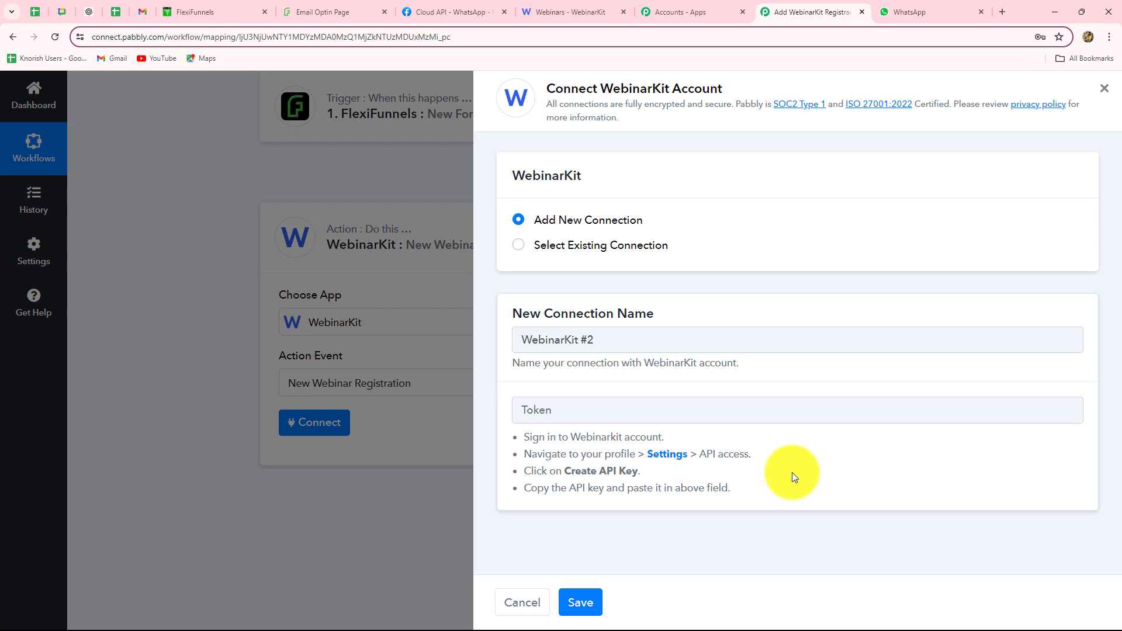
Copy the private API key from the API access section of WebinarKit Settings
left_click(567, 13)
left_click(884, 104)
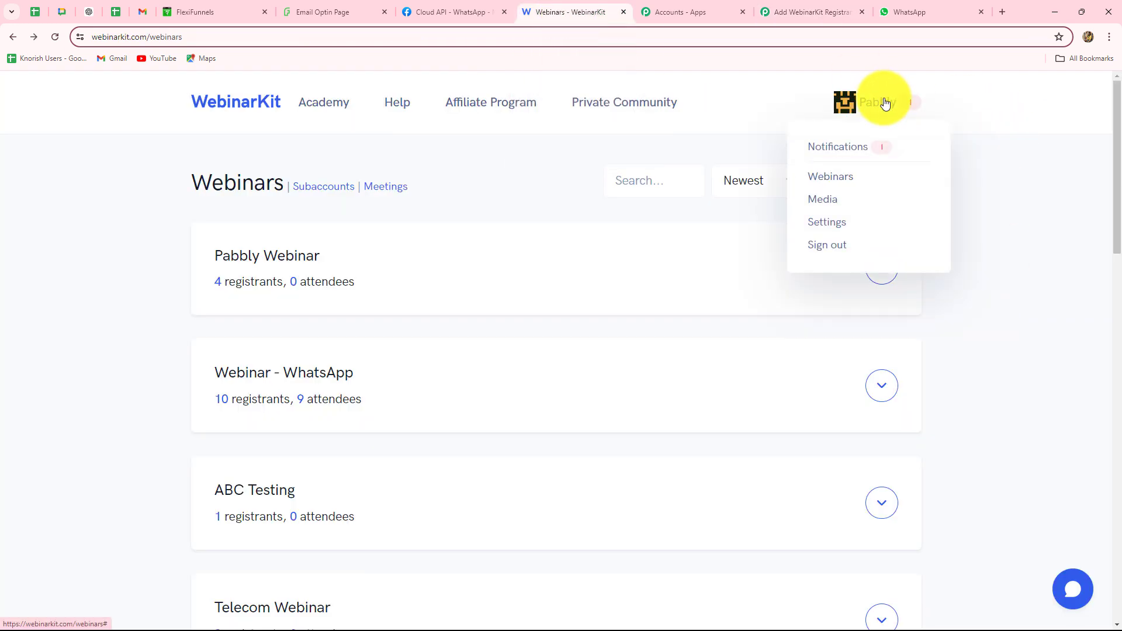
left_click(827, 226)
scroll(777, 274, "down", 10)
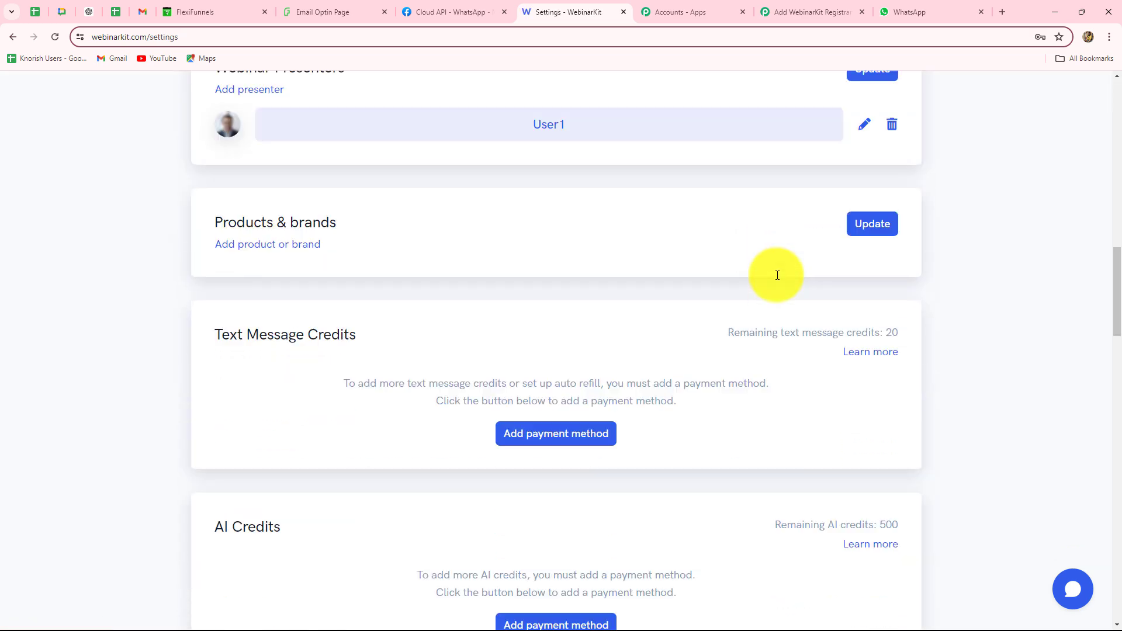
scroll(777, 279, "down", 20)
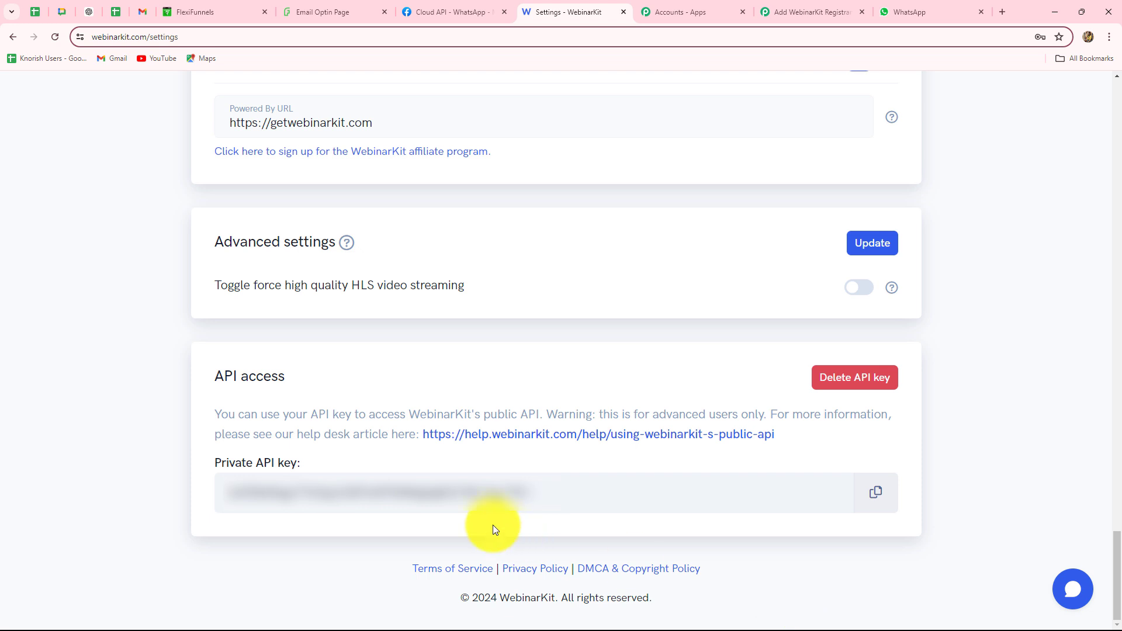
left_click(876, 494)
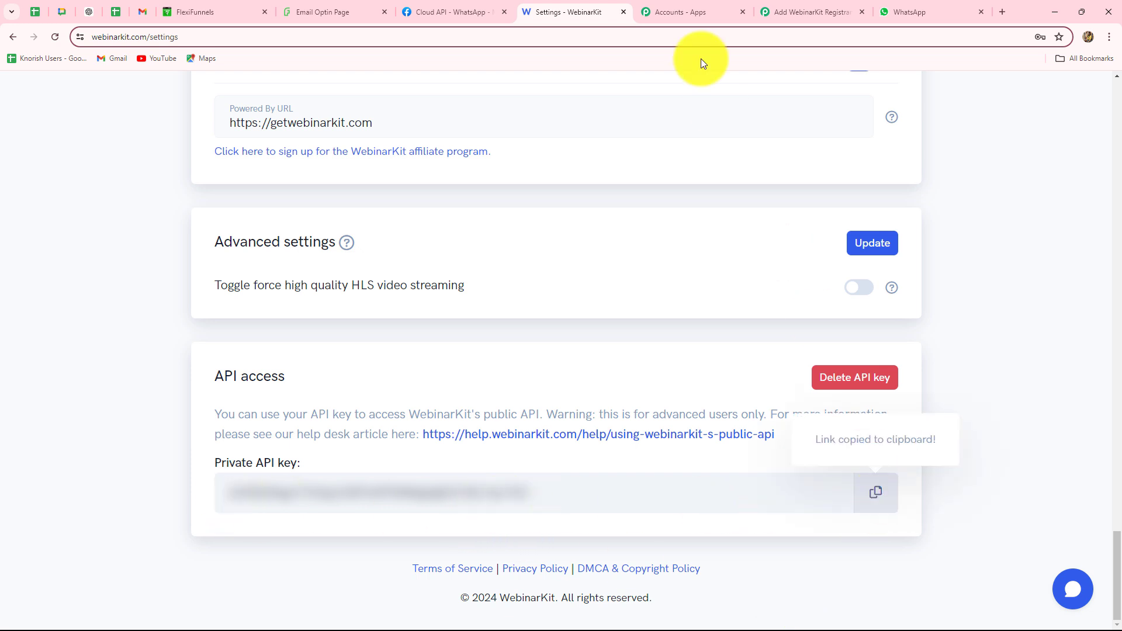
Paste the WebinarKit API key into the Token field and save the connection
left_click(815, 12)
left_click(524, 411)
key("ctrl+v")
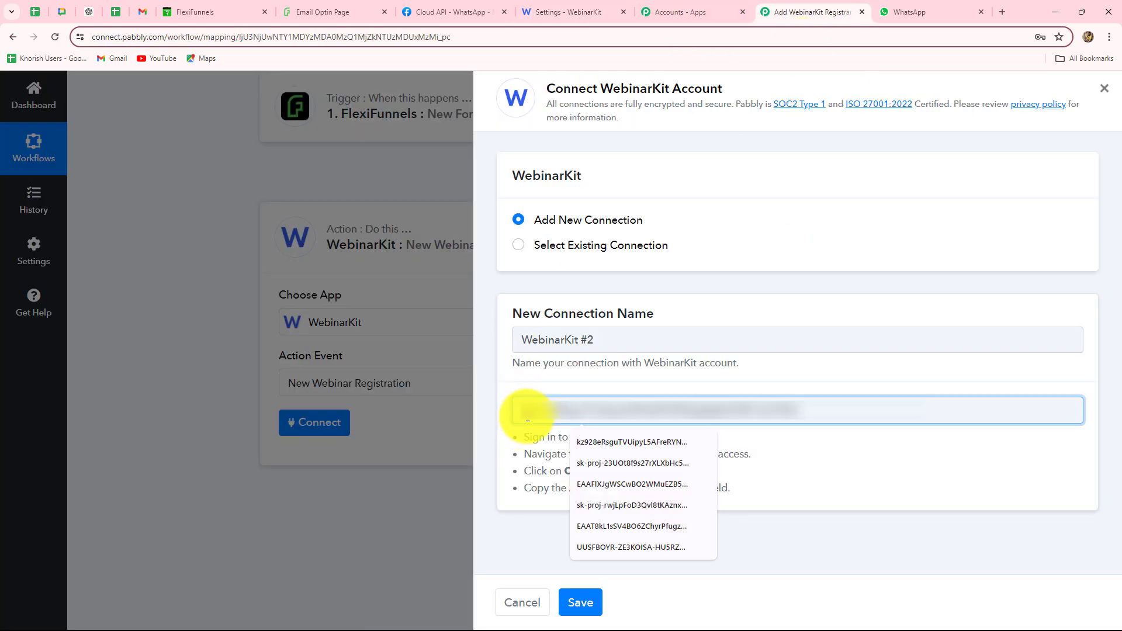
left_click(577, 604)
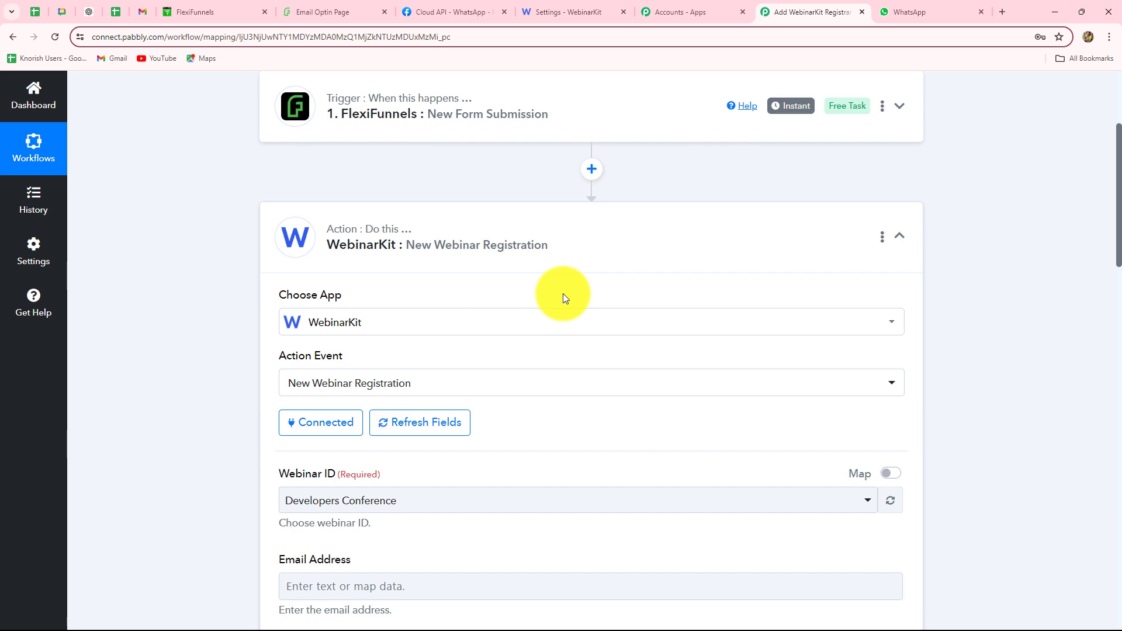
Set the Webinar ID to Pabbly Webinar
scroll(563, 294, "down", 5)
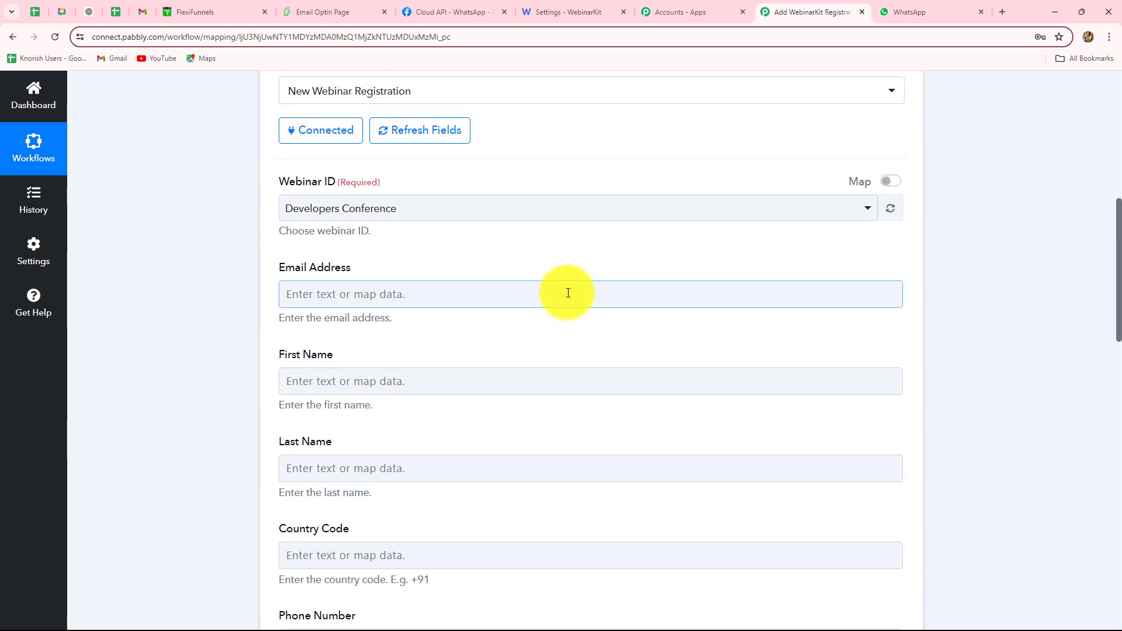
scroll(510, 276, "down", 5)
scroll(511, 276, "down", 9)
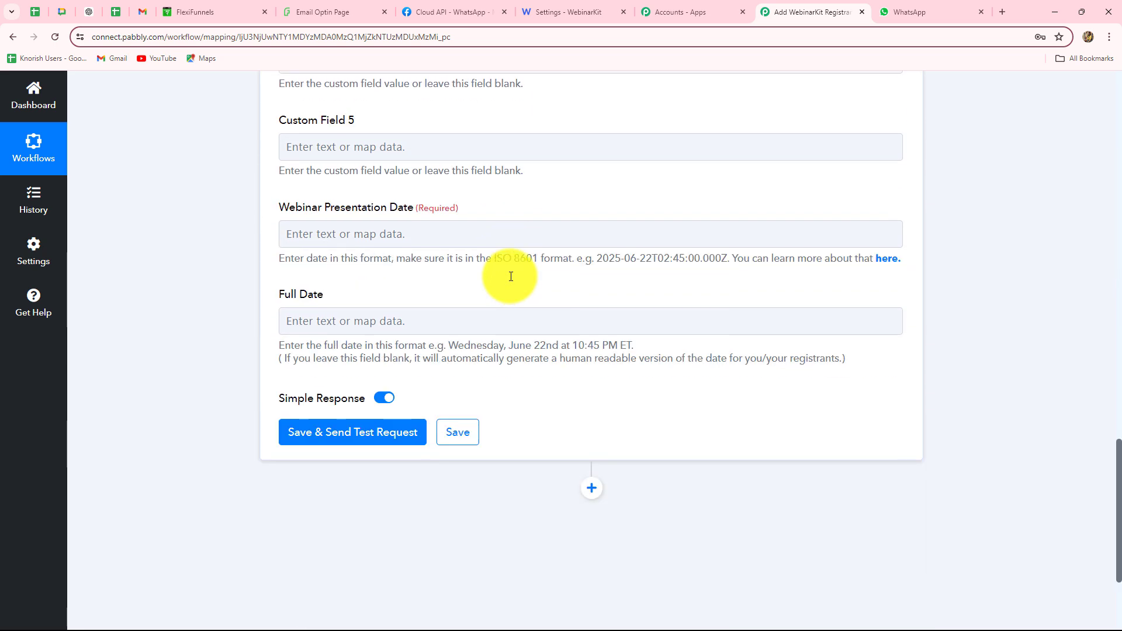
scroll(510, 276, "up", 13)
scroll(510, 275, "up", 5)
scroll(510, 275, "down", 4)
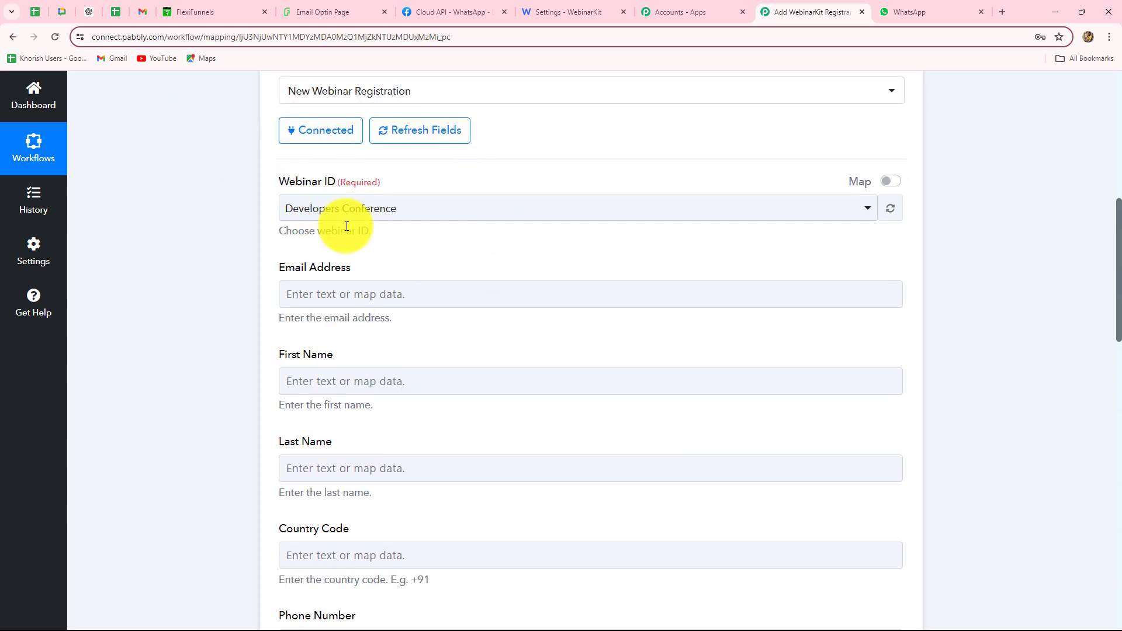
left_click(444, 218)
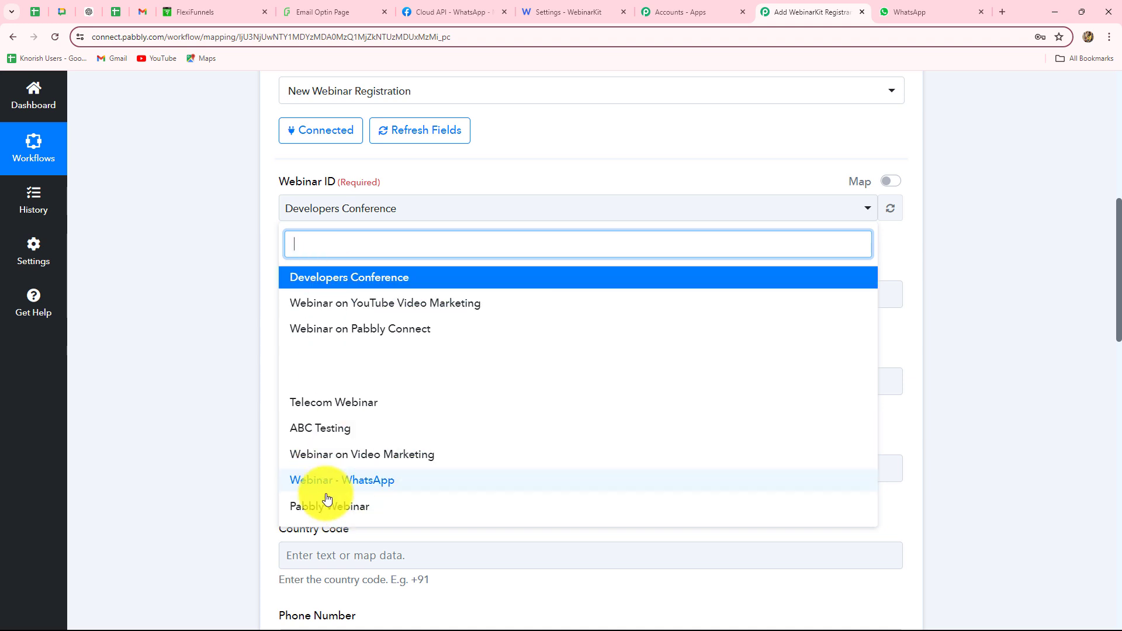
left_click(326, 516)
scroll(191, 398, "down", 1)
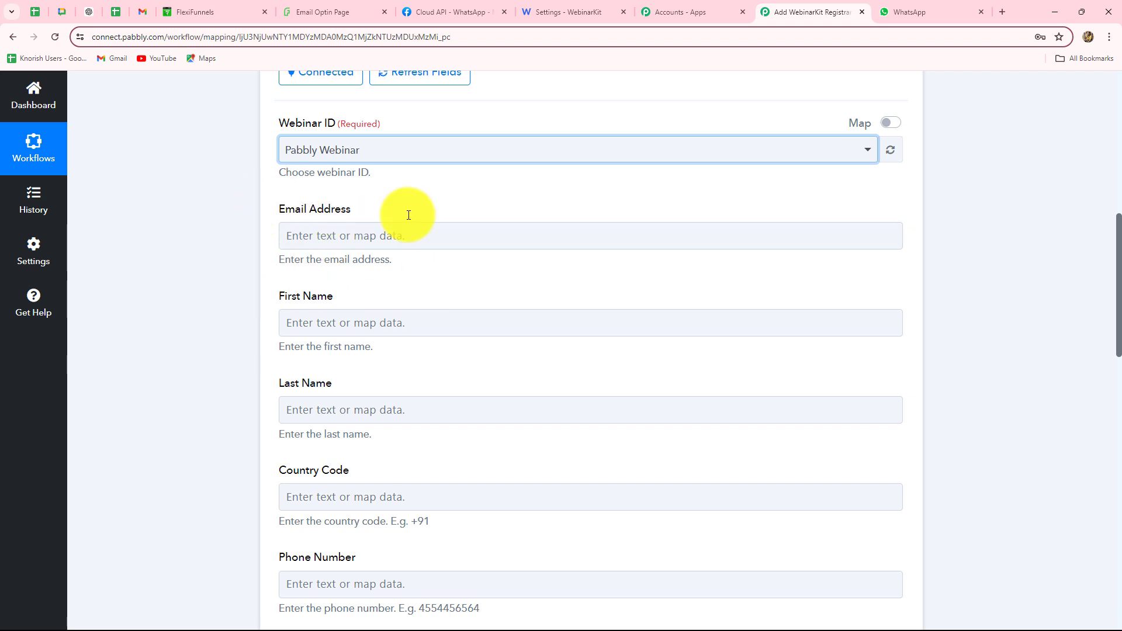
left_click(432, 244)
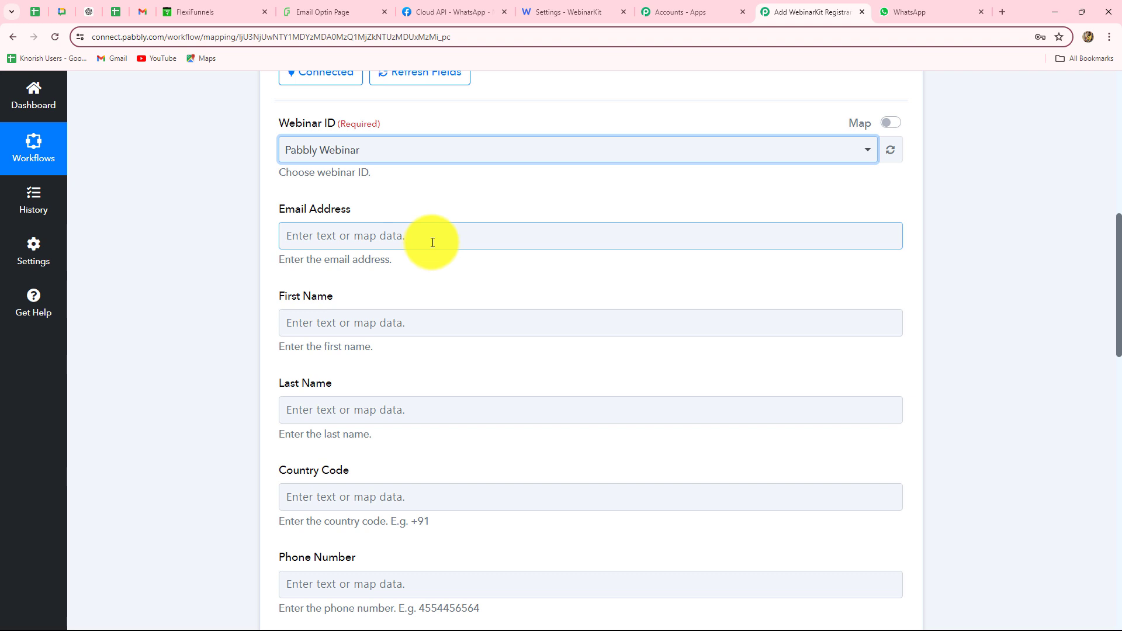
Map the FlexiFunnels form submission's Email into the WebinarKit Email Address field
left_click(432, 243)
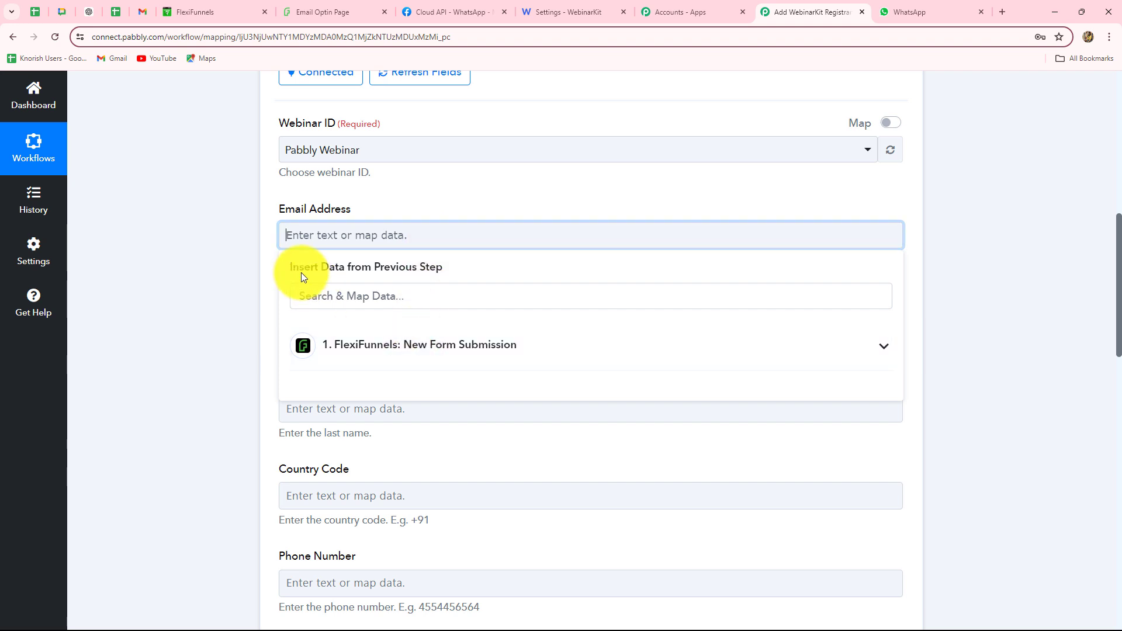
left_click(417, 349)
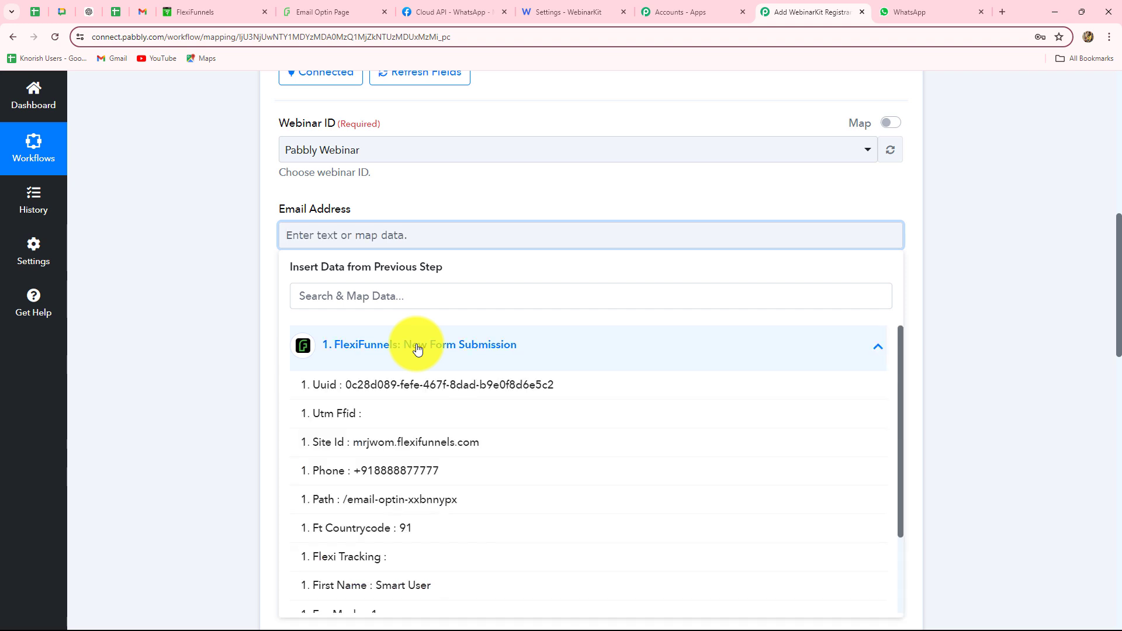
scroll(453, 497, "down", 2)
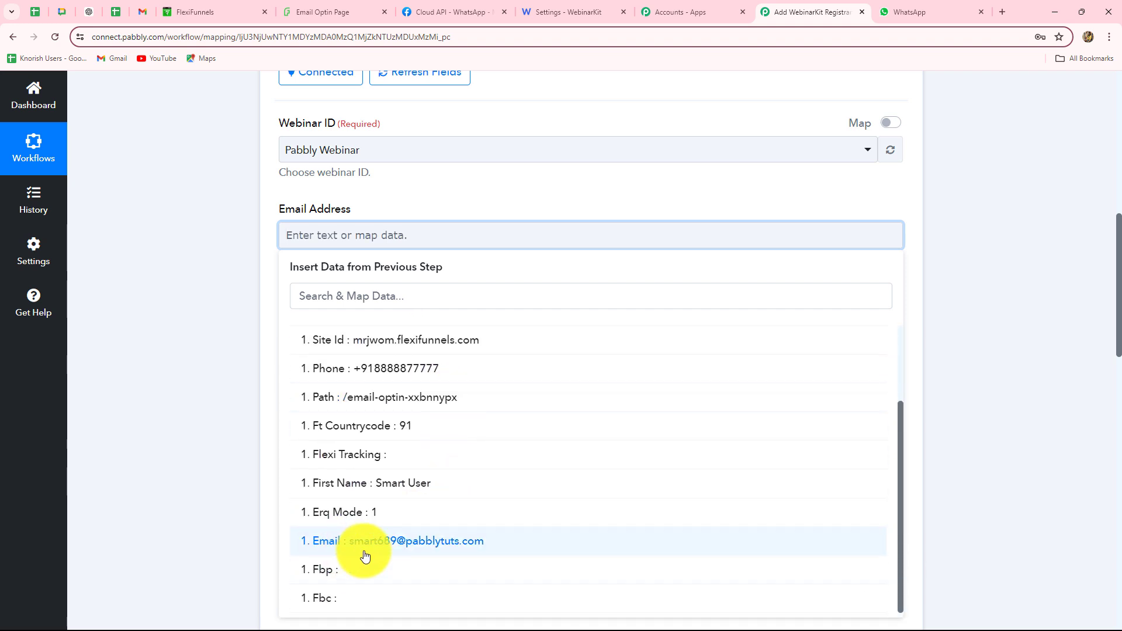
left_click(400, 543)
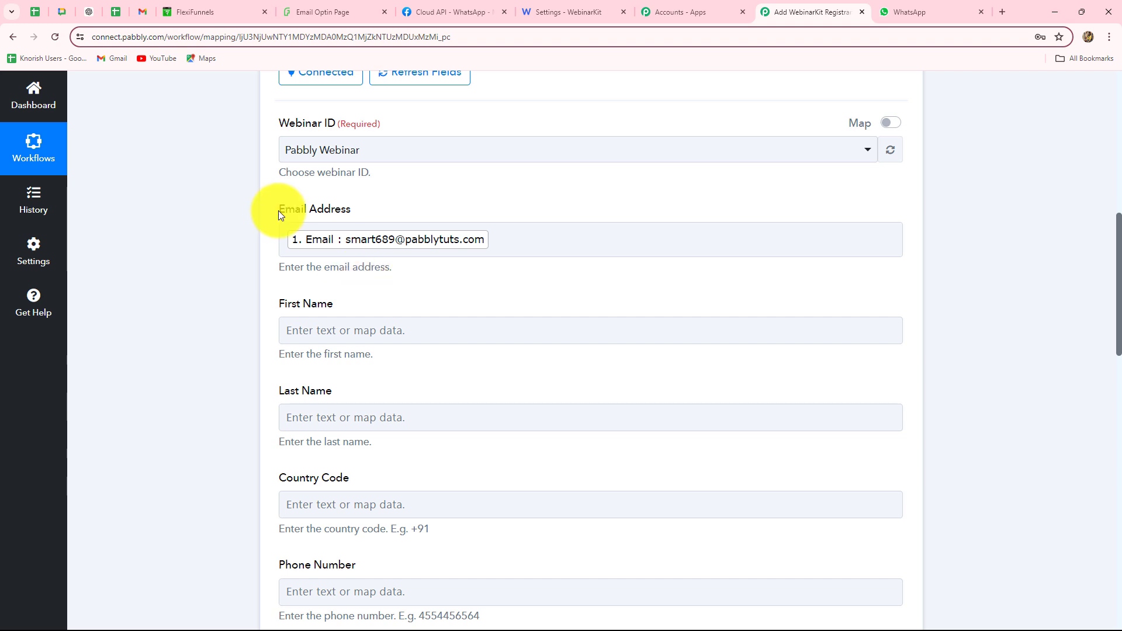
Review the FlexiFunnels trigger's Response Received data, then return to the WebinarKit action step
scroll(315, 302, "down", 3)
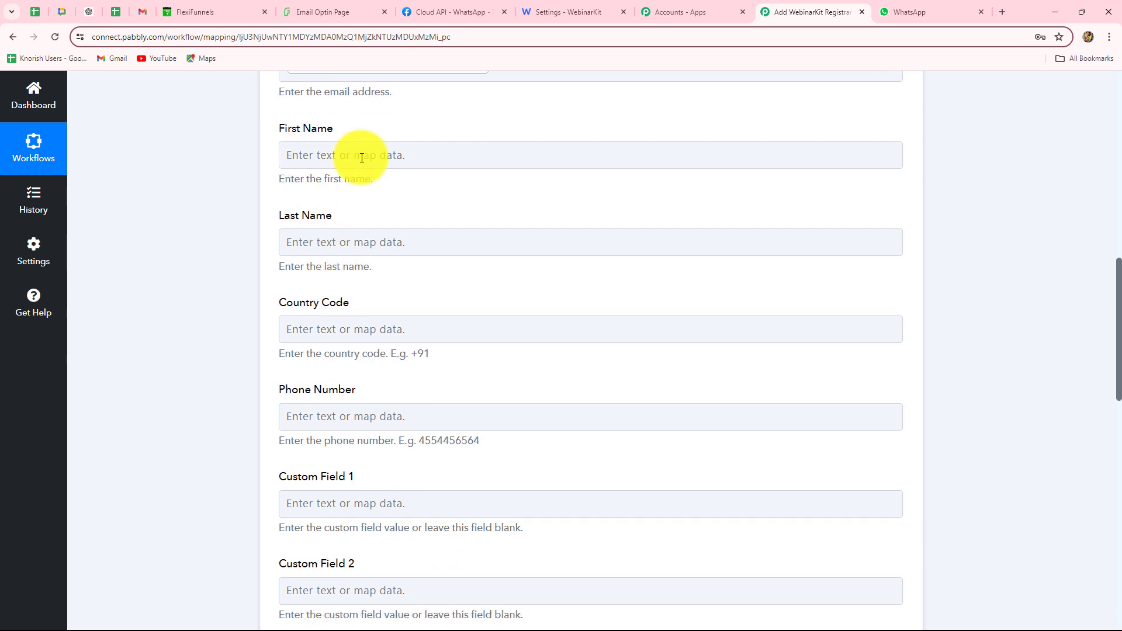
scroll(444, 366, "up", 3)
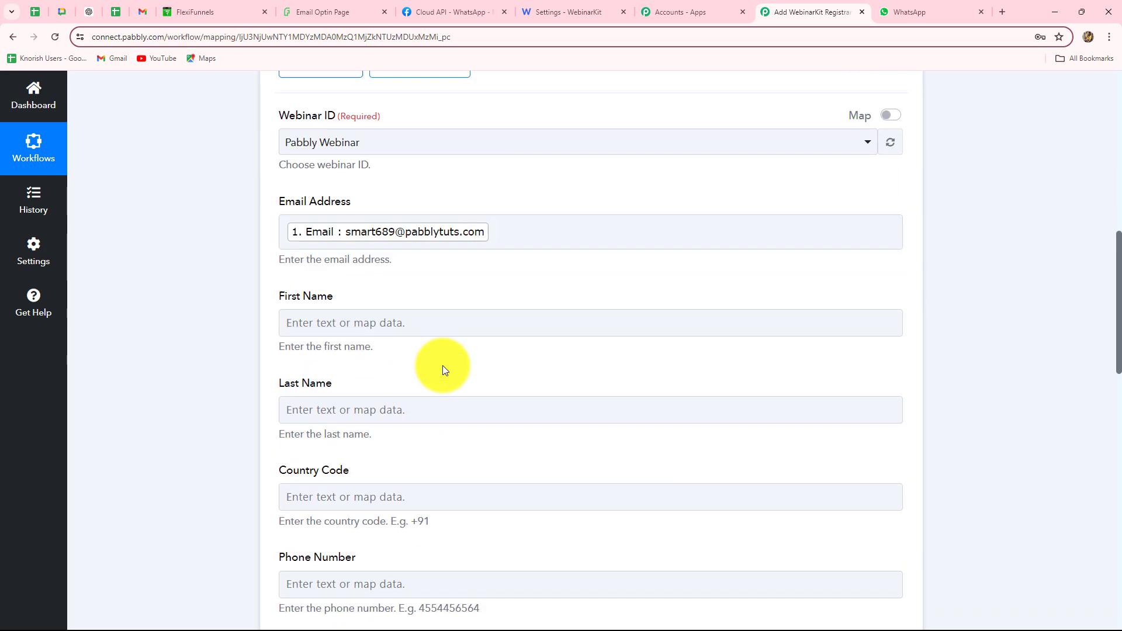
scroll(394, 302, "up", 8)
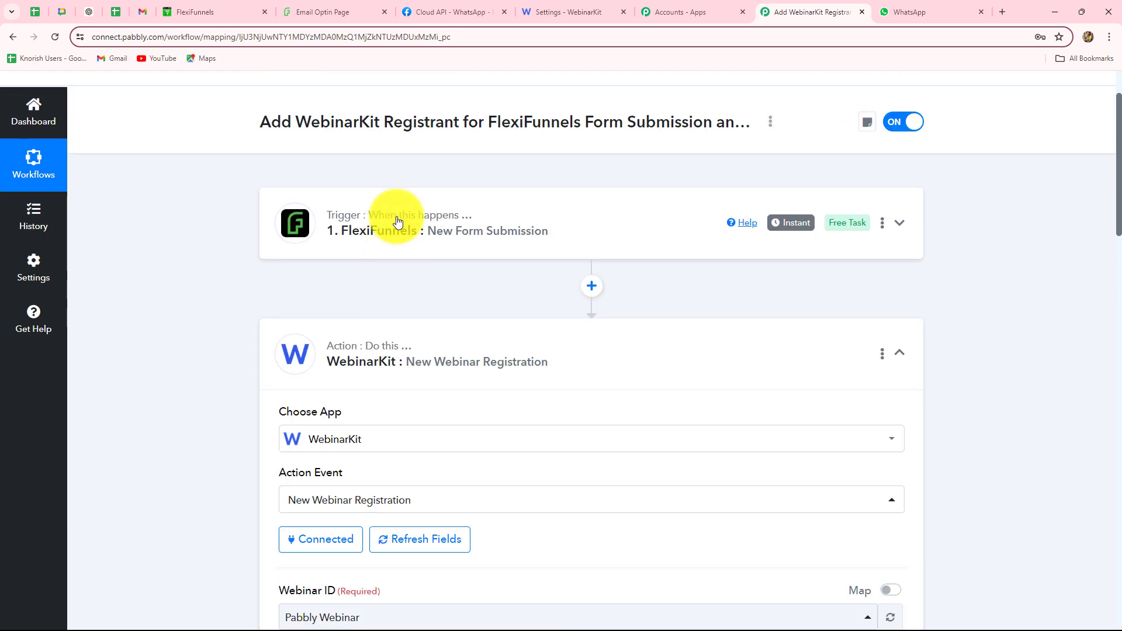
left_click(538, 229)
scroll(694, 297, "down", 8)
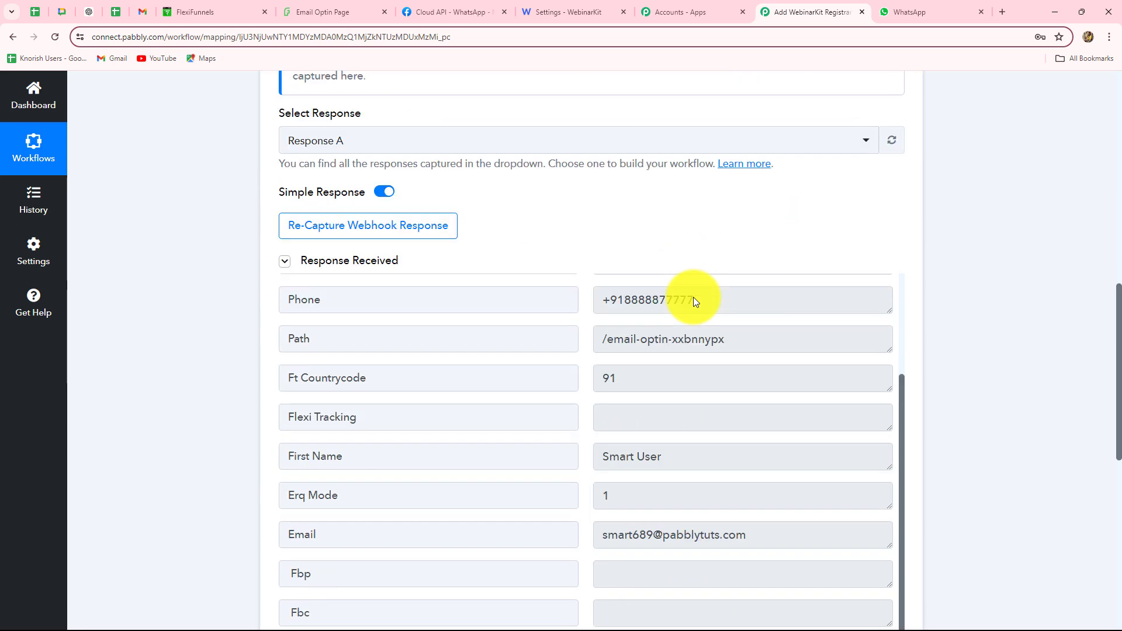
scroll(713, 396, "down", 1)
left_click_drag(713, 396, 572, 351)
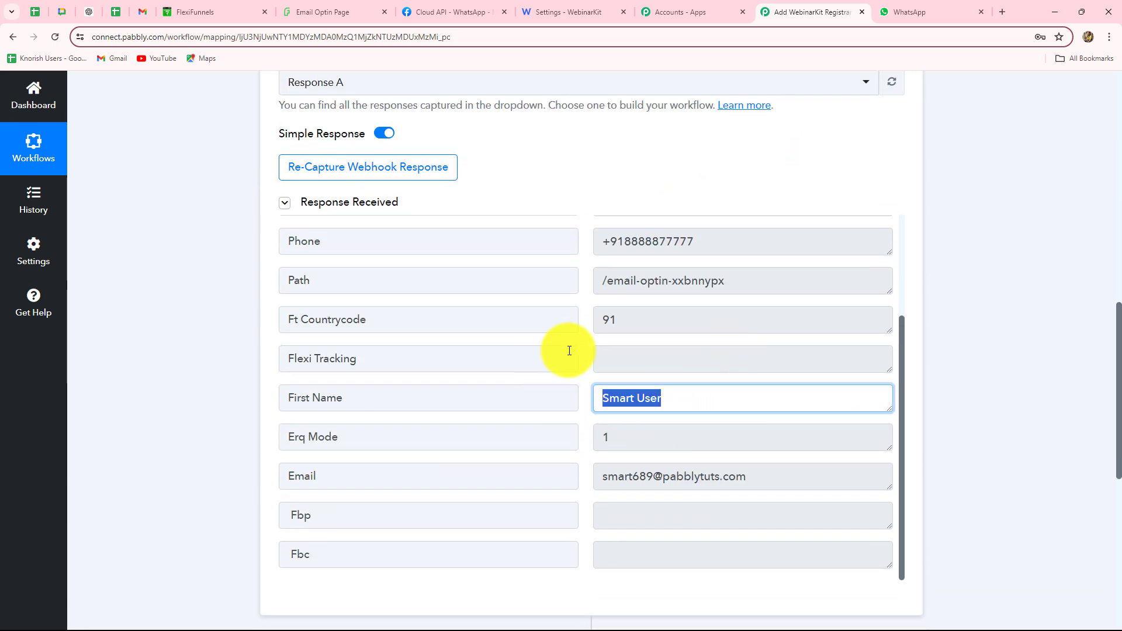
scroll(909, 386, "down", 1)
scroll(909, 383, "down", 7)
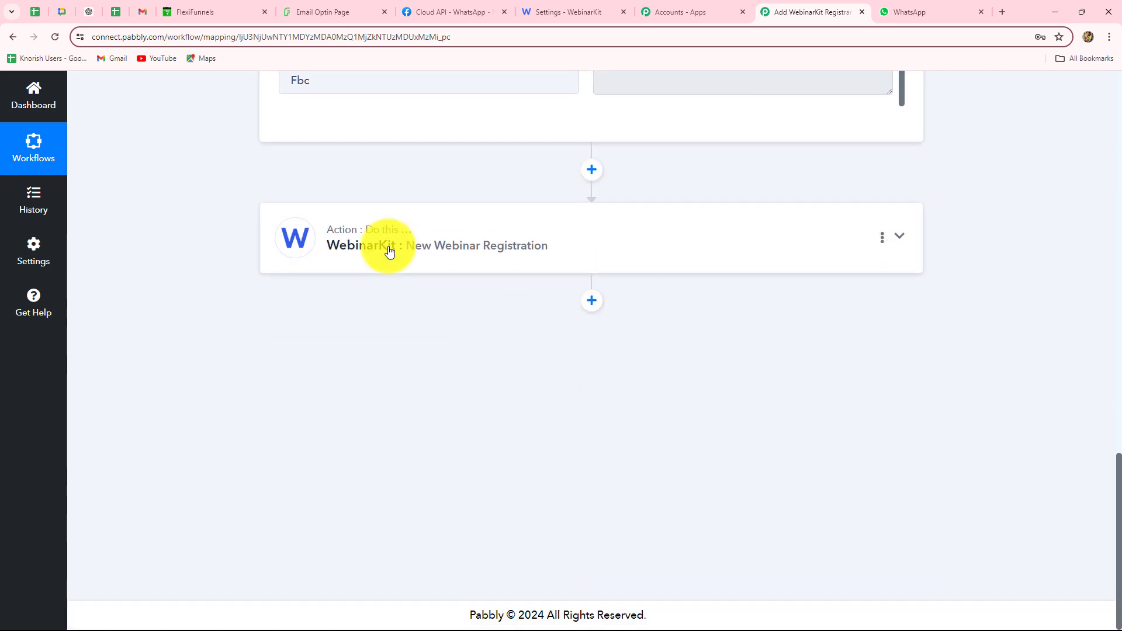
left_click(389, 247)
scroll(234, 375, "up", 6)
scroll(208, 343, "up", 10)
scroll(208, 343, "down", 8)
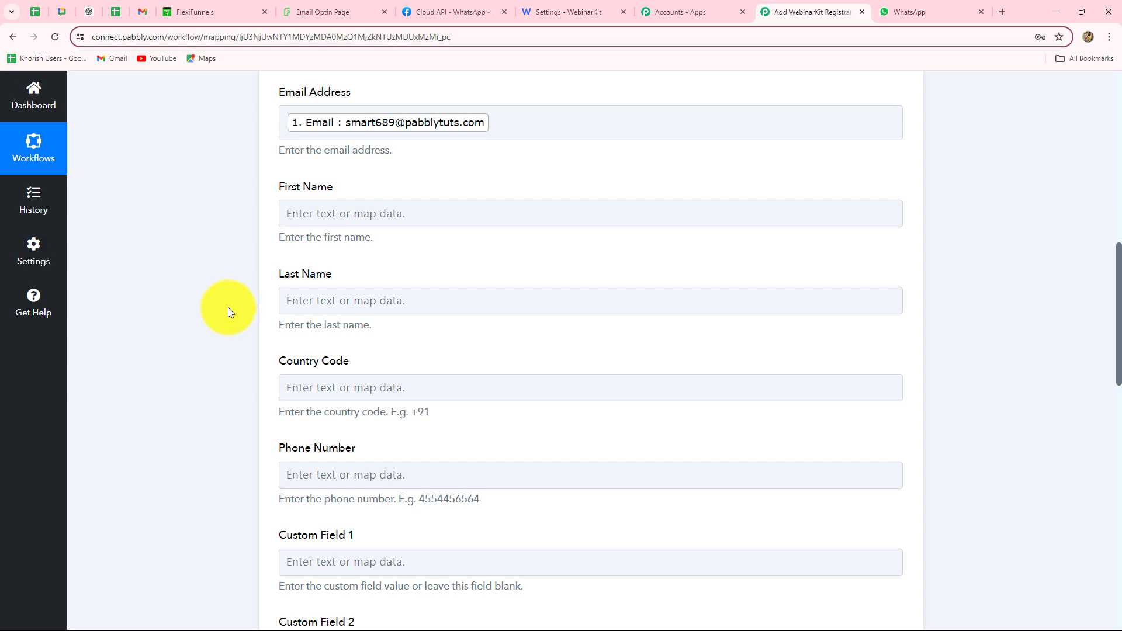
scroll(220, 306, "up", 8)
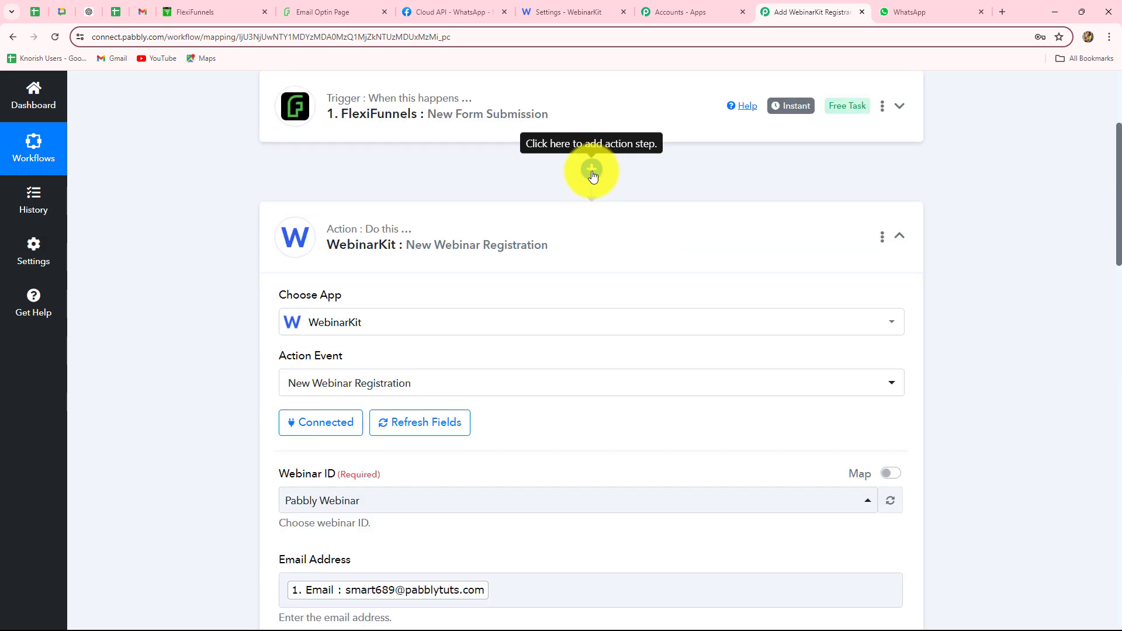
Insert a Text Formatter (Pabbly) Split Text step after the trigger
left_click(593, 171)
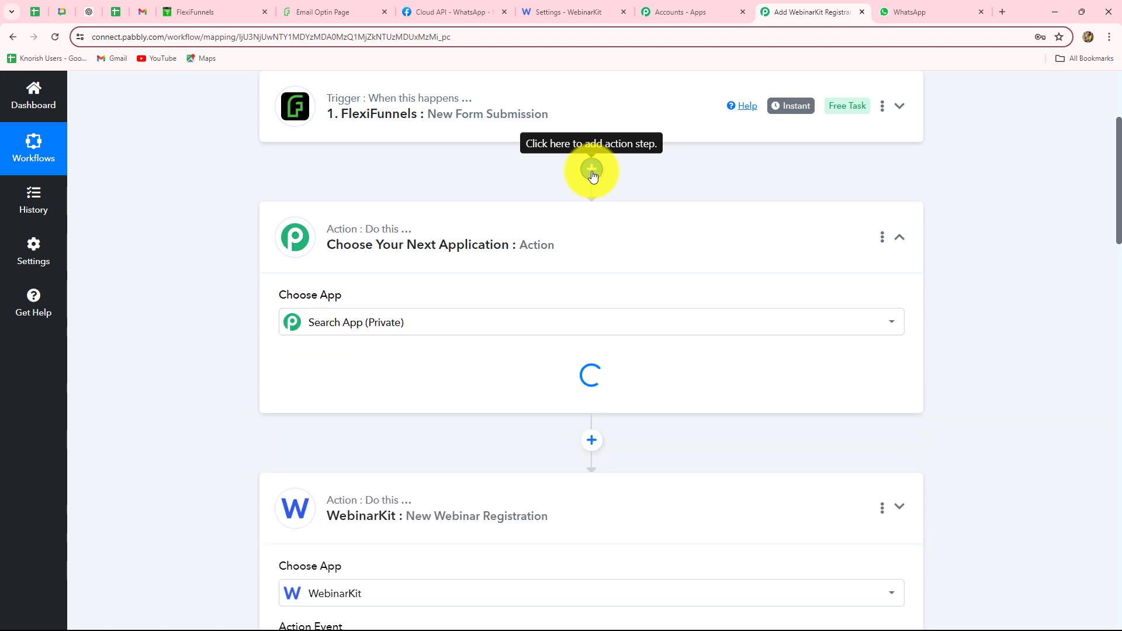
type("text")
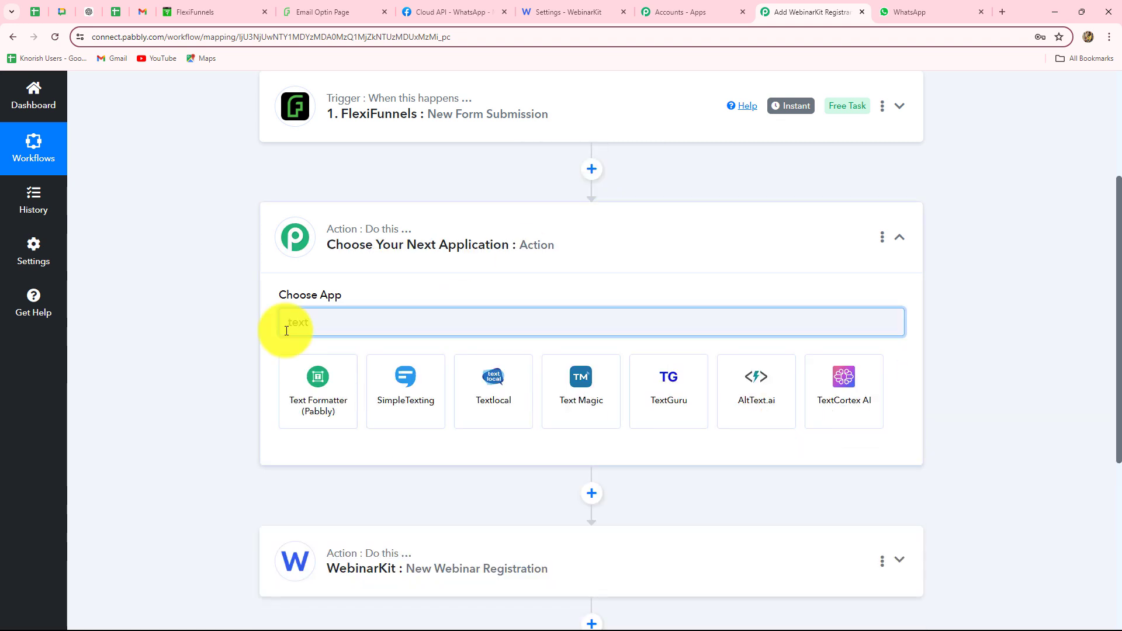
left_click(307, 402)
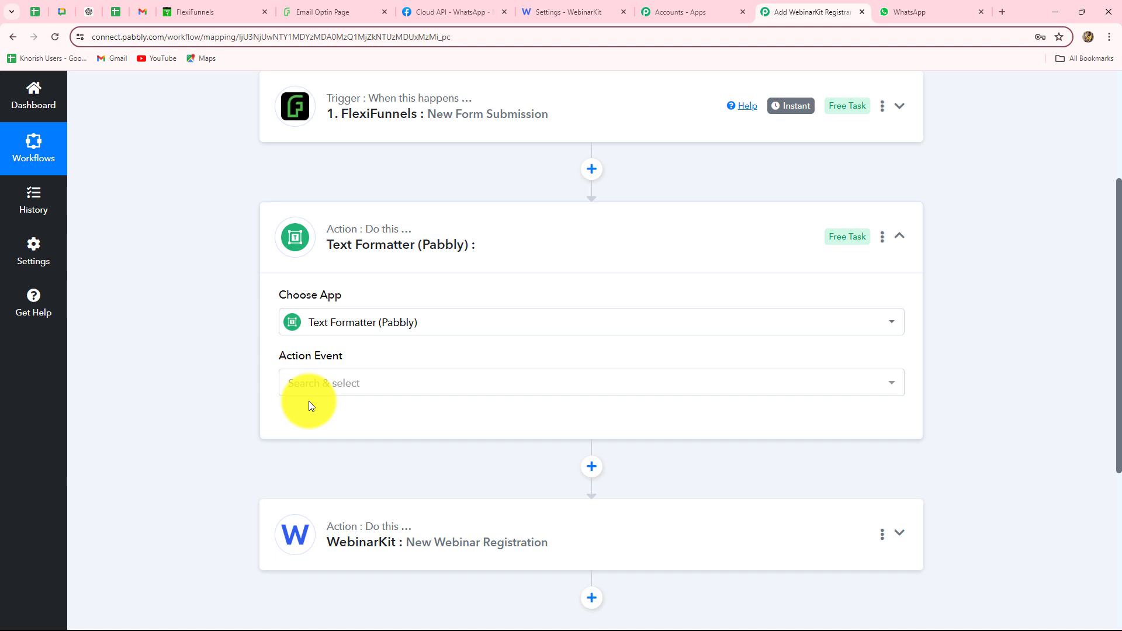
left_click(308, 386)
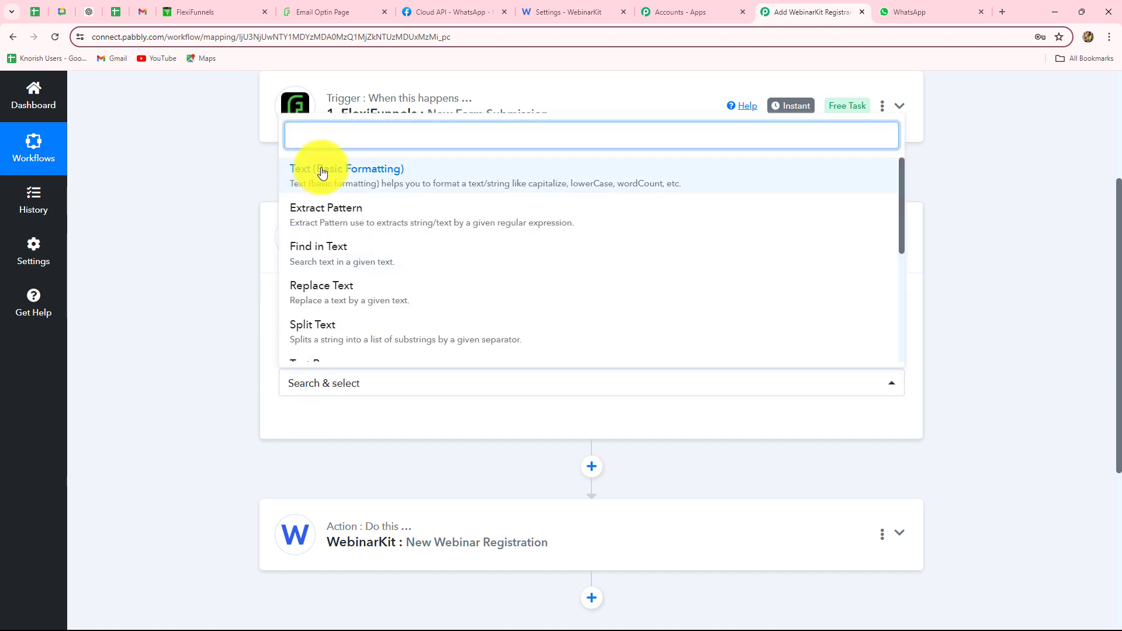
left_click(302, 339)
left_click(302, 431)
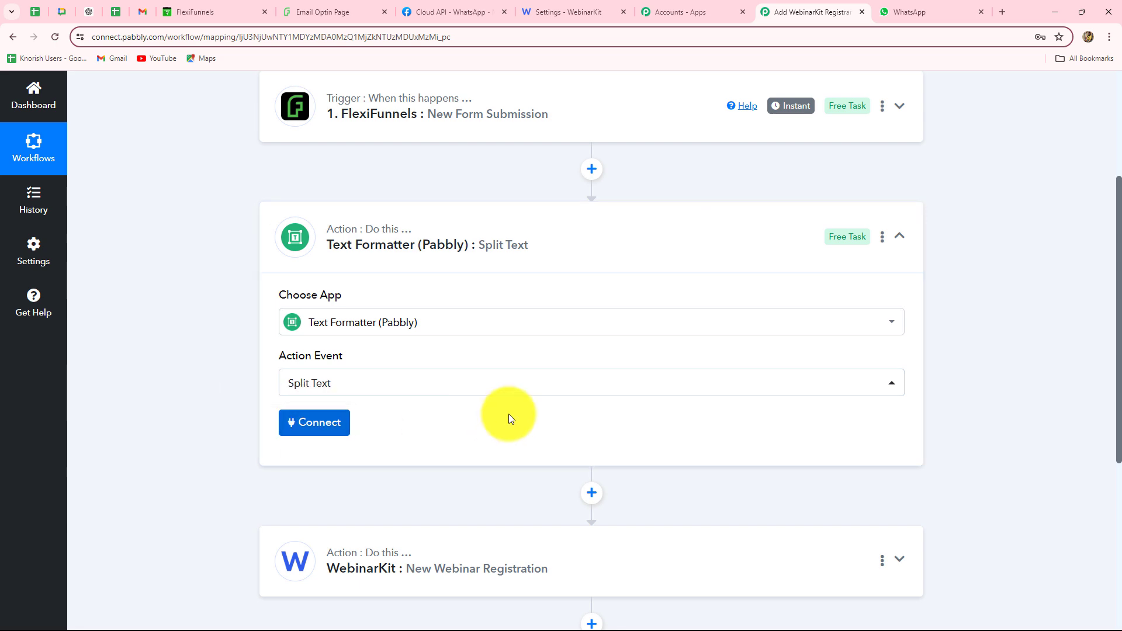
Map the FlexiFunnels First Name into the Text to Split field
scroll(508, 415, "down", 5)
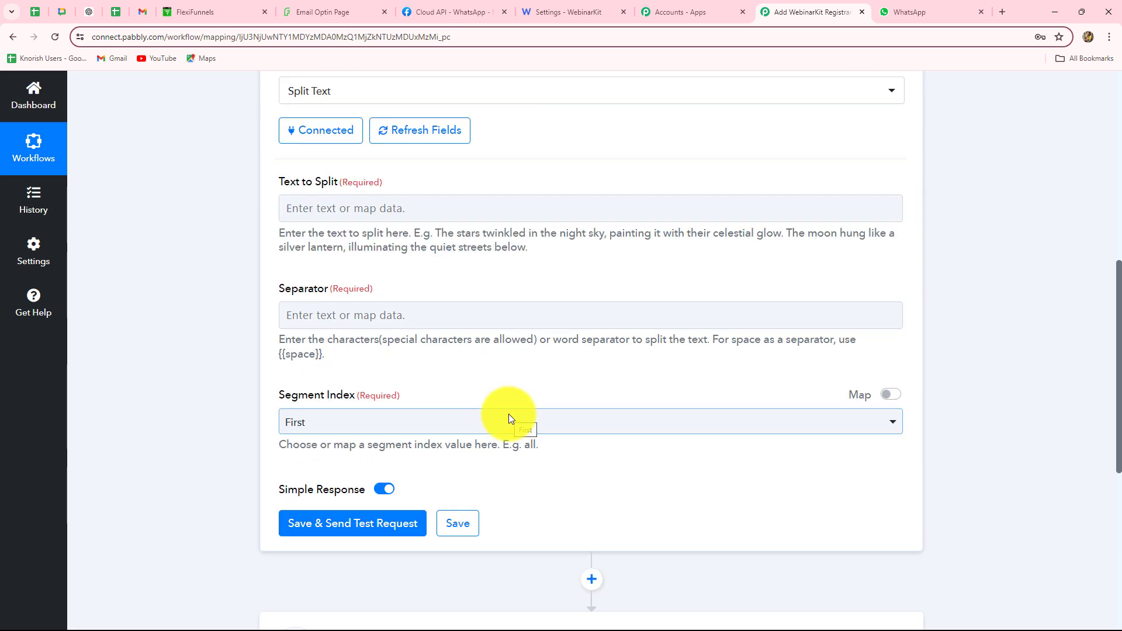
left_click(426, 211)
left_click(426, 314)
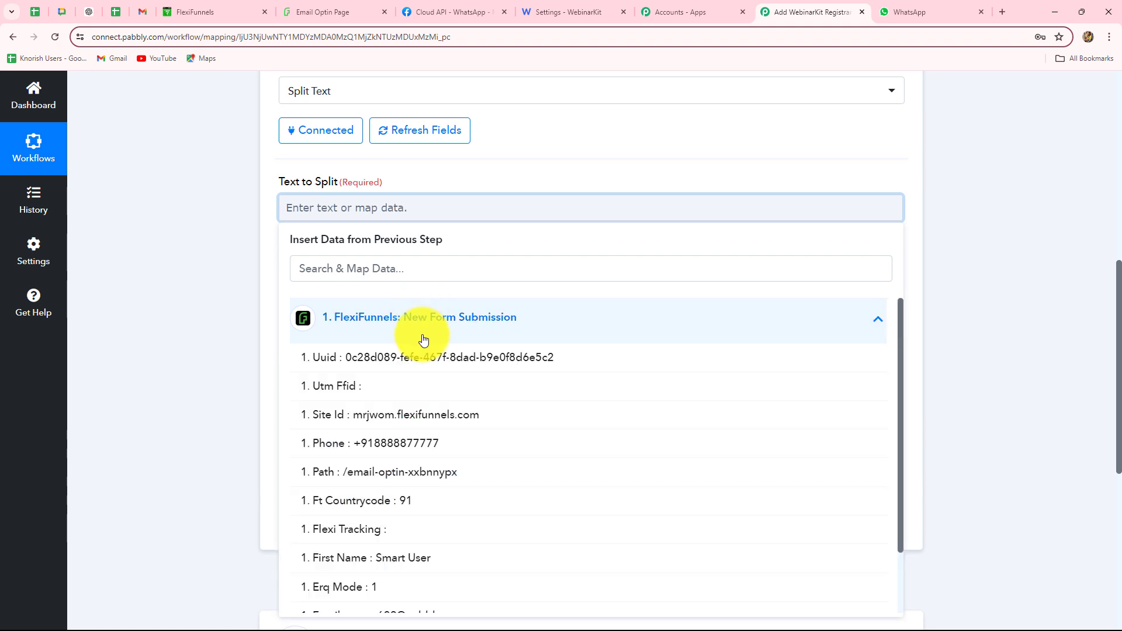
left_click(420, 566)
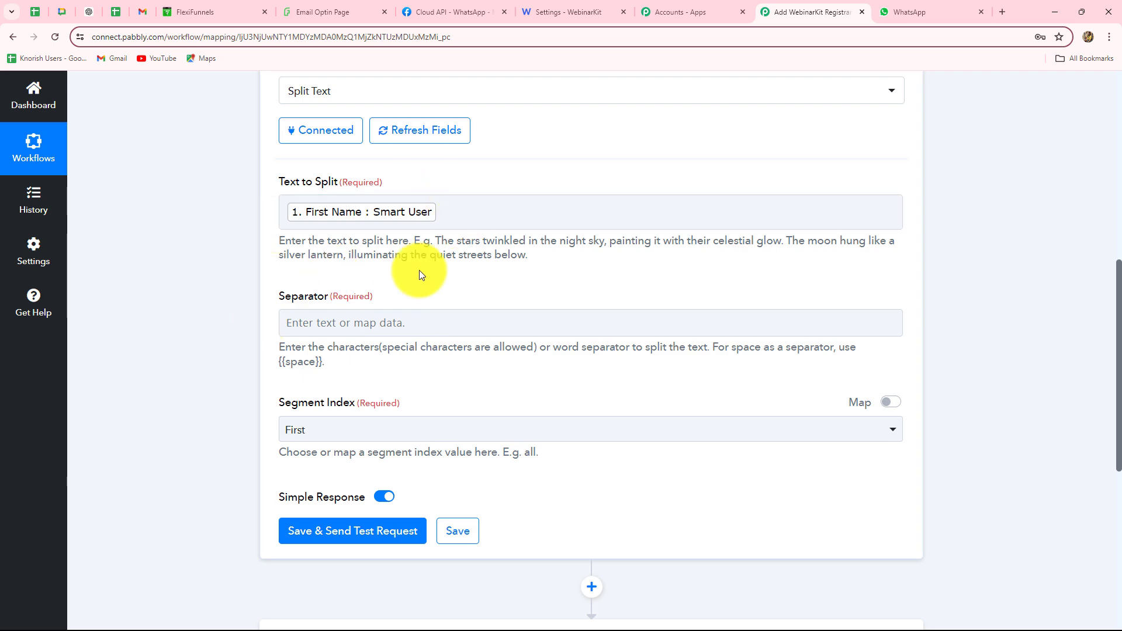
scroll(503, 270, "down", 3)
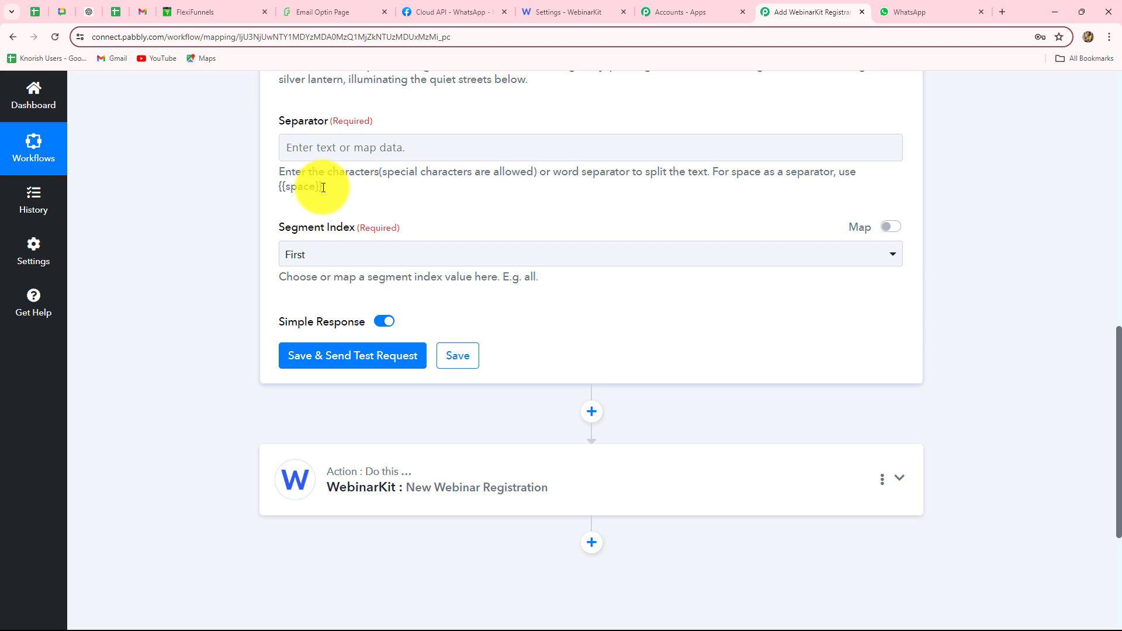
Set the Separator to {{space}} and the Segment Index to All
left_click_drag(323, 186, 278, 186)
key("ctrl+c")
scroll(272, 190, "up", 2)
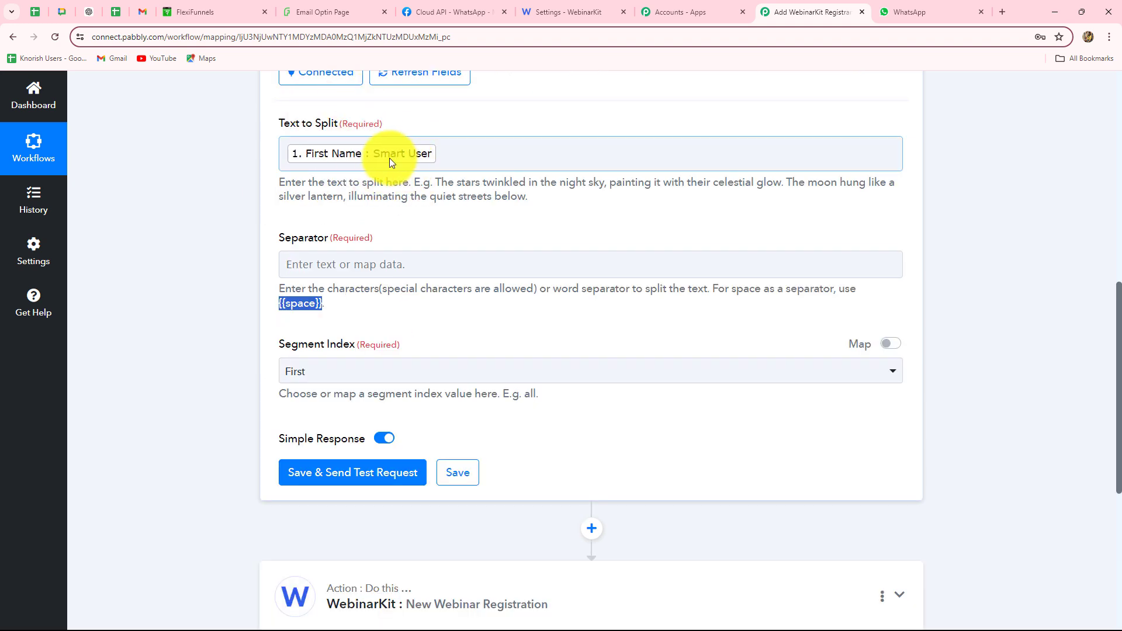
left_click(355, 258)
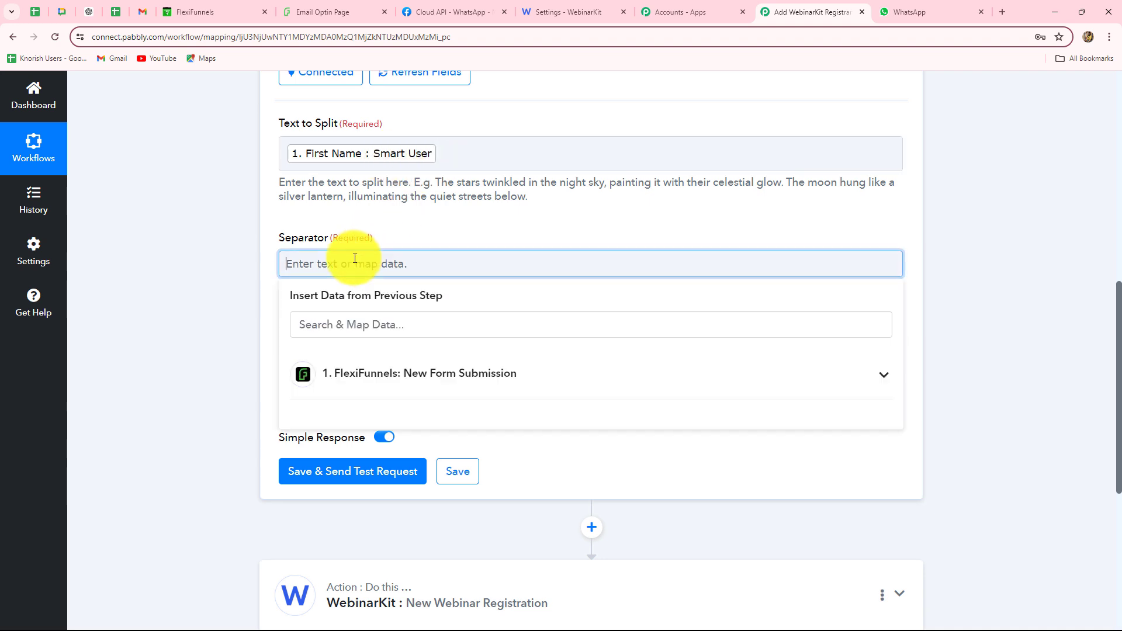
key("ctrl+v")
left_click(227, 332)
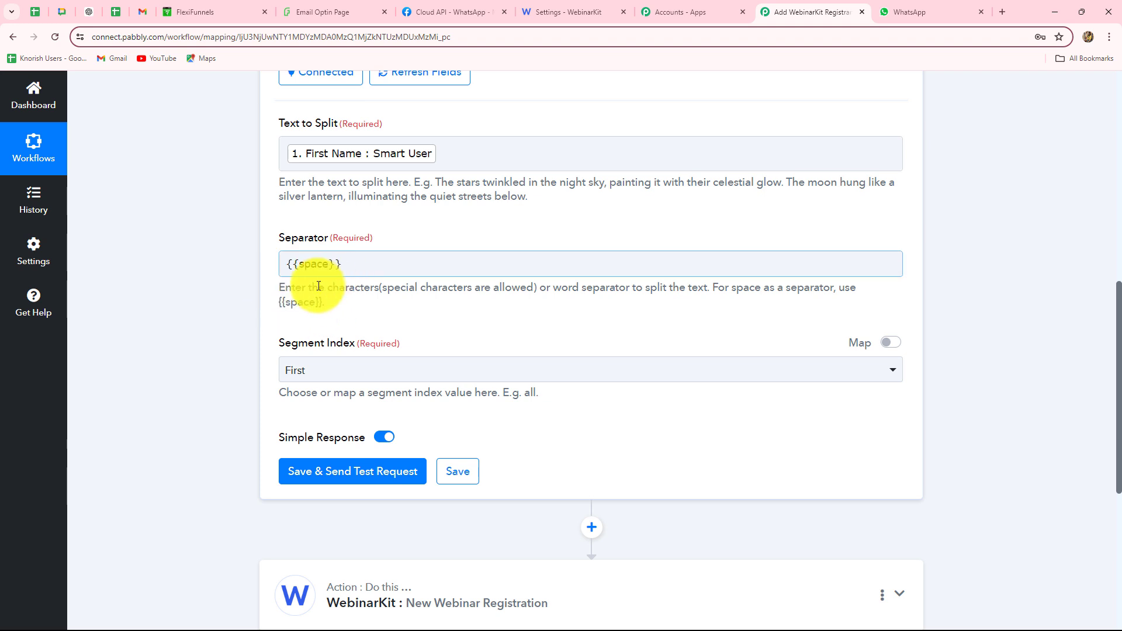
scroll(323, 285, "down", 3)
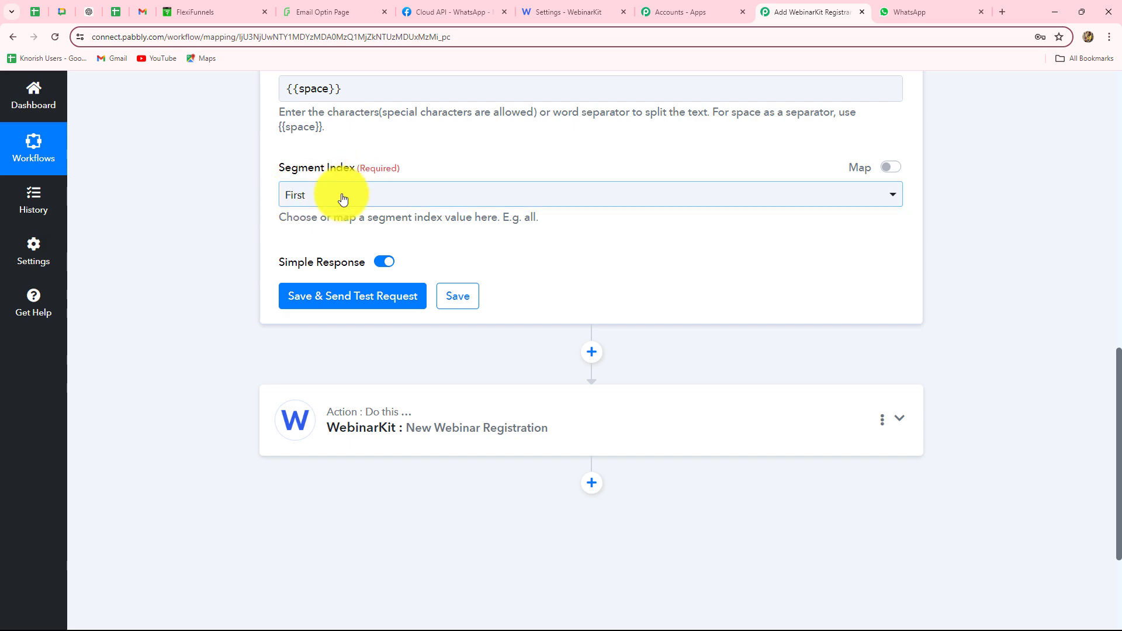
scroll(348, 187, "up", 3)
scroll(310, 269, "down", 4)
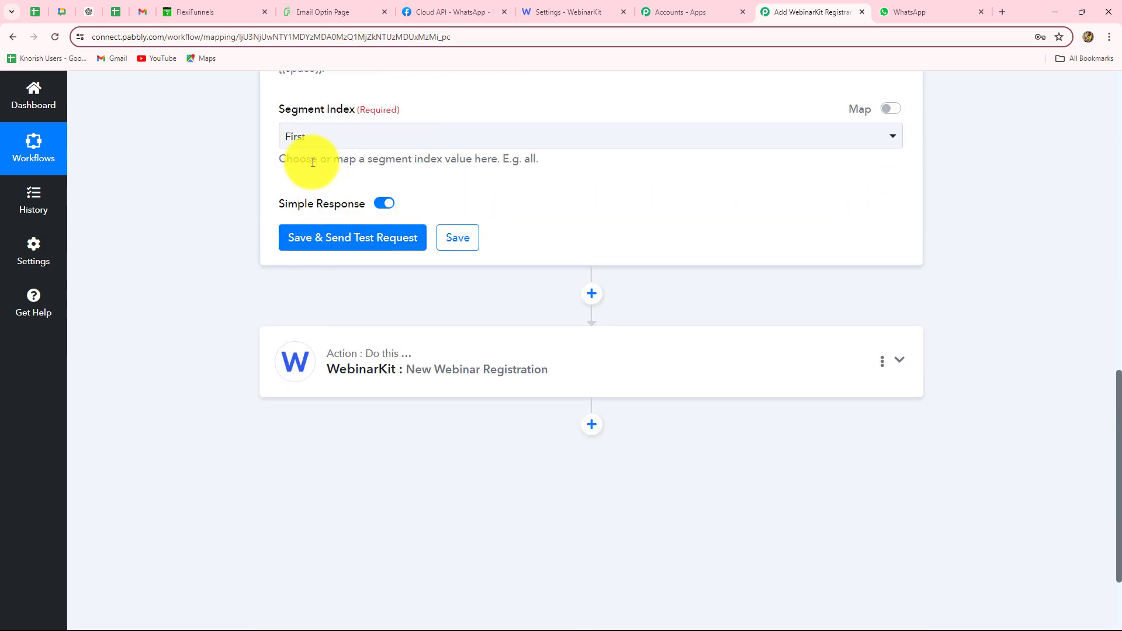
left_click(301, 141)
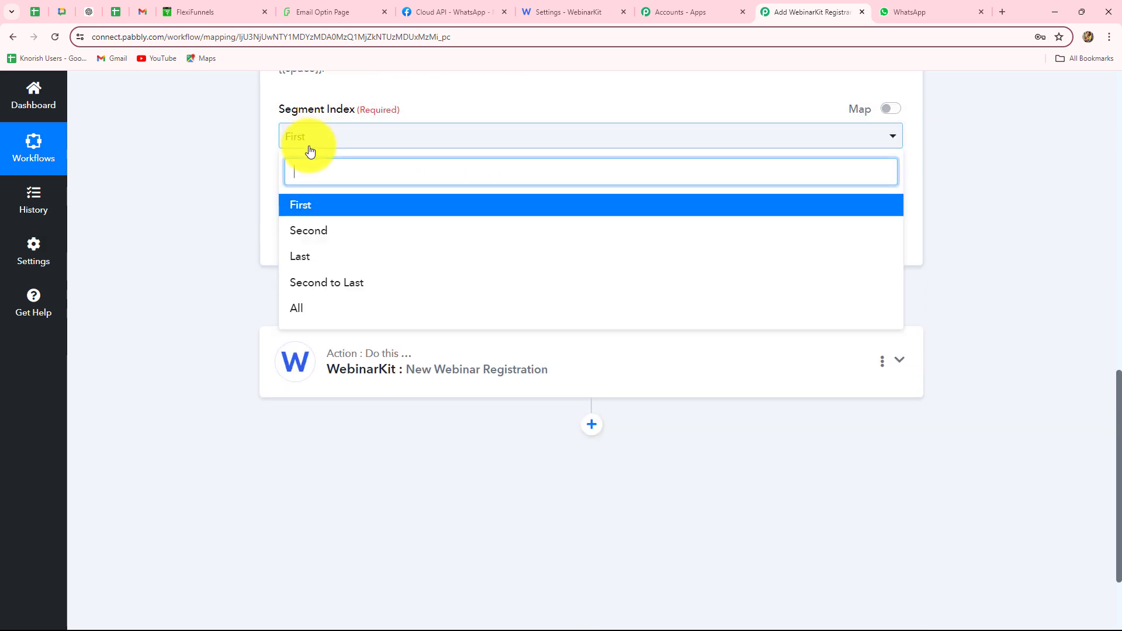
left_click(311, 310)
Save and test the Split Text step, confirming the name splits into Result 0 and Result 1
left_click(326, 238)
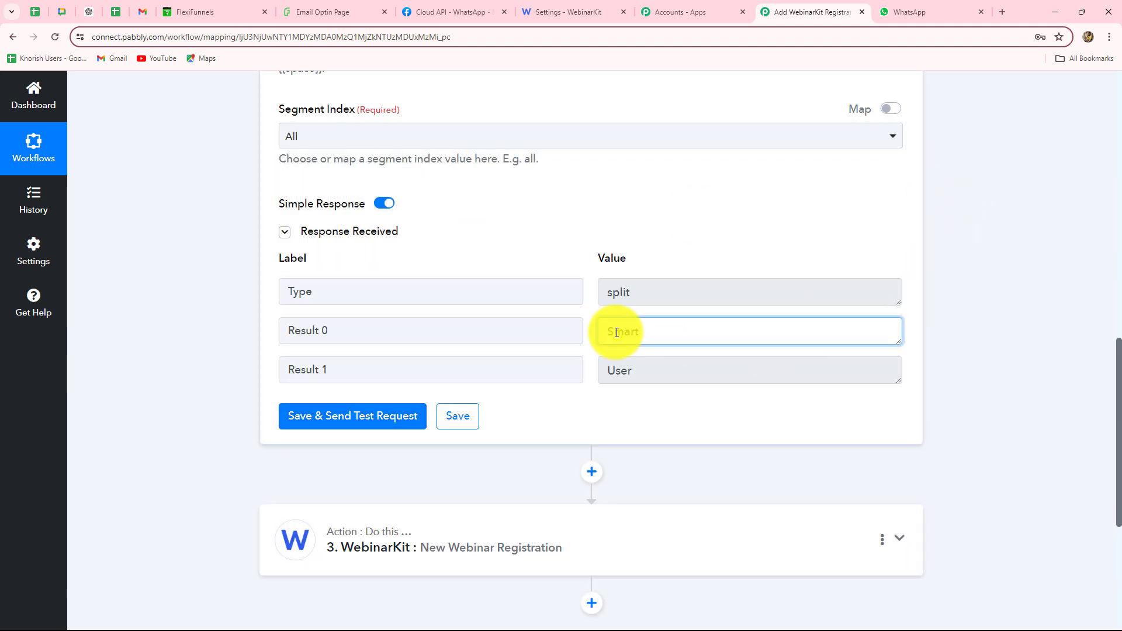
double_click(619, 331)
double_click(672, 374)
scroll(1113, 357, "down", 5)
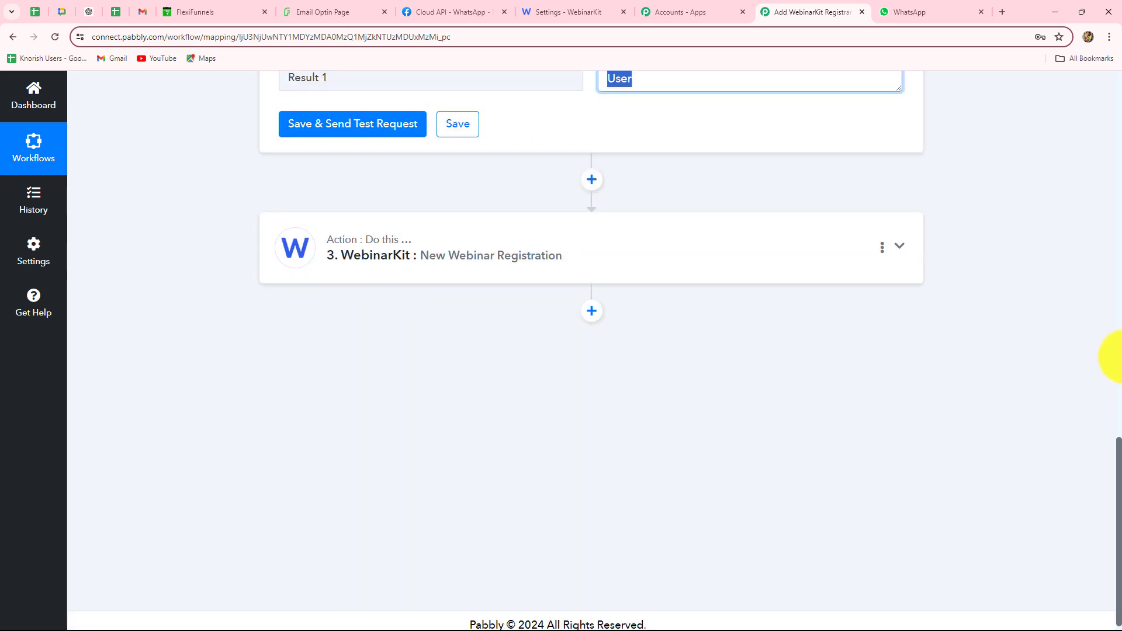
scroll(1113, 357, "up", 12)
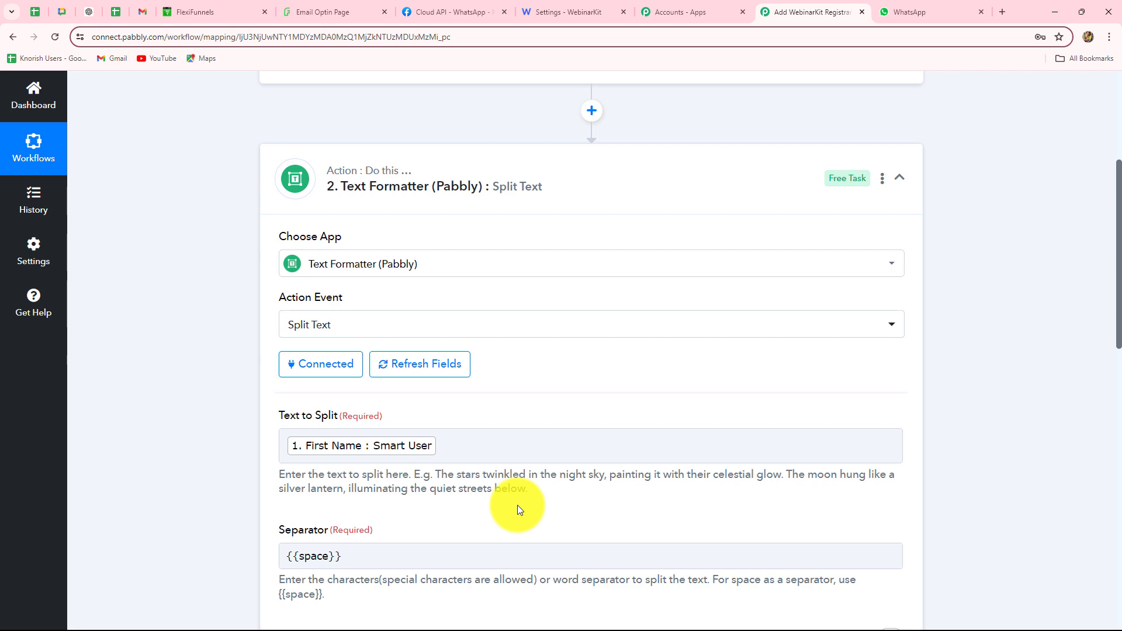
scroll(518, 506, "down", 4)
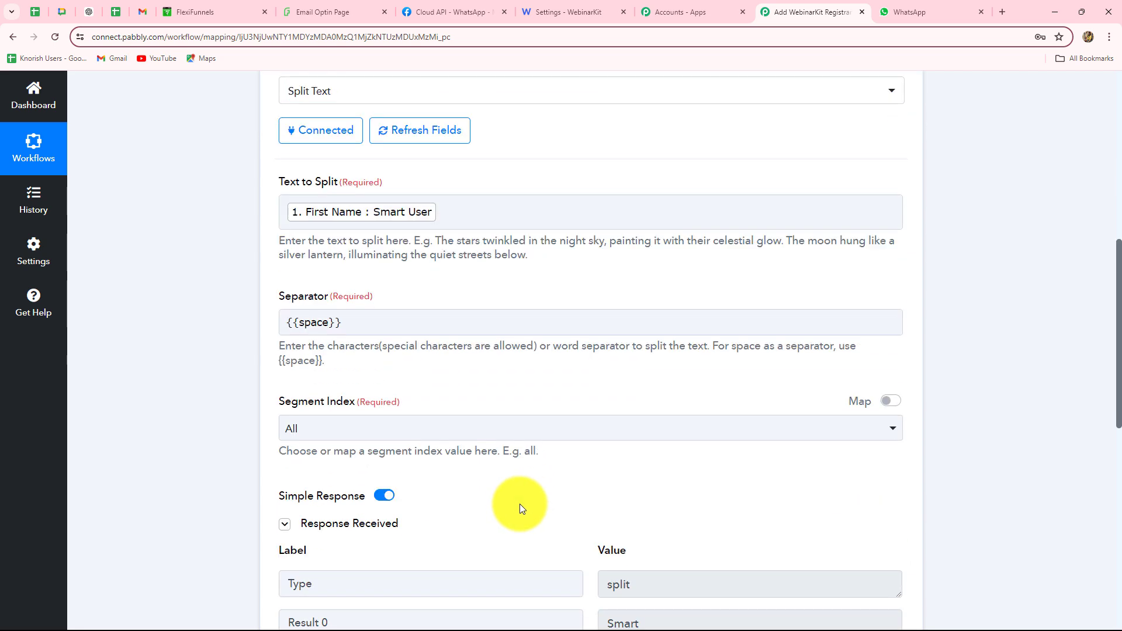
scroll(520, 504, "down", 5)
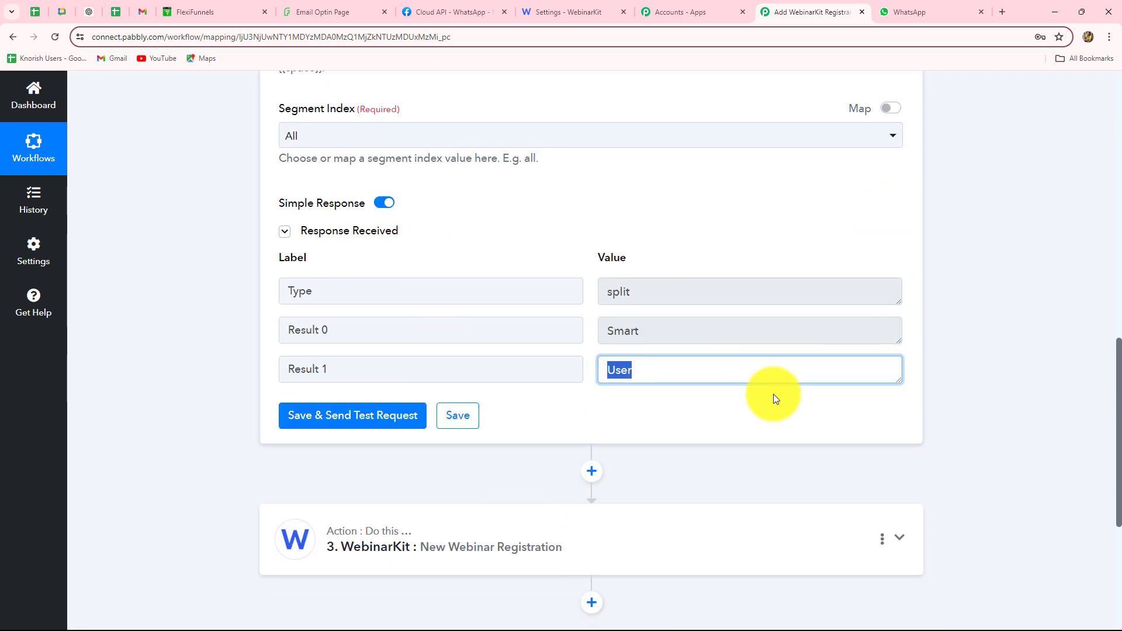
scroll(777, 396, "down", 5)
Map Split Text Result 0 into WebinarKit's First Name and Result 1 into Last Name
left_click(453, 268)
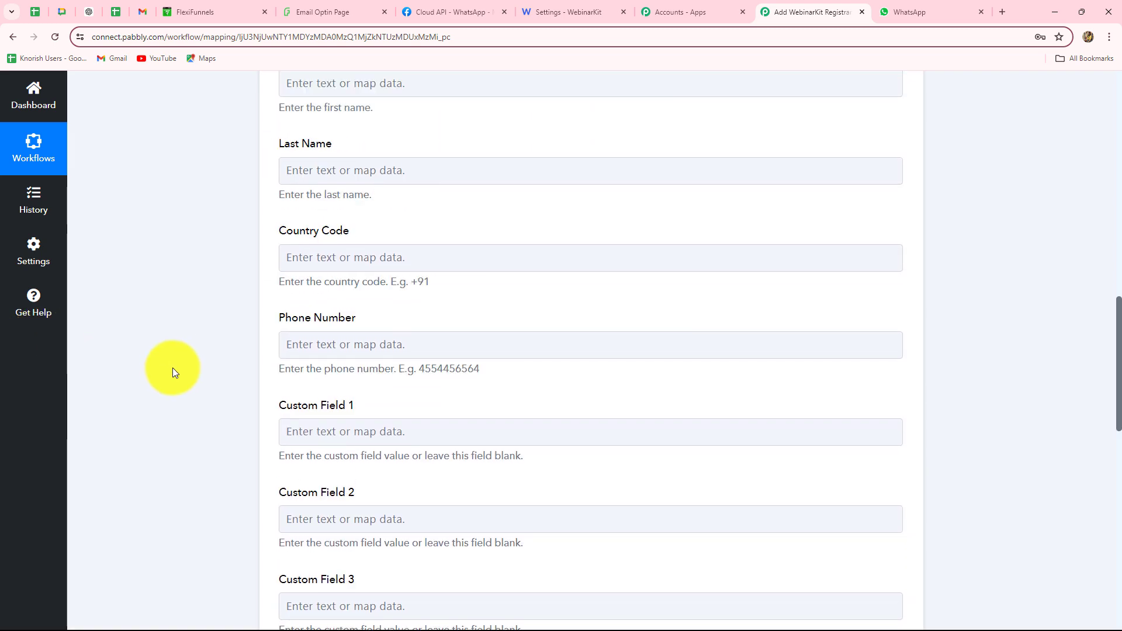
scroll(173, 369, "down", 3)
left_click(321, 153)
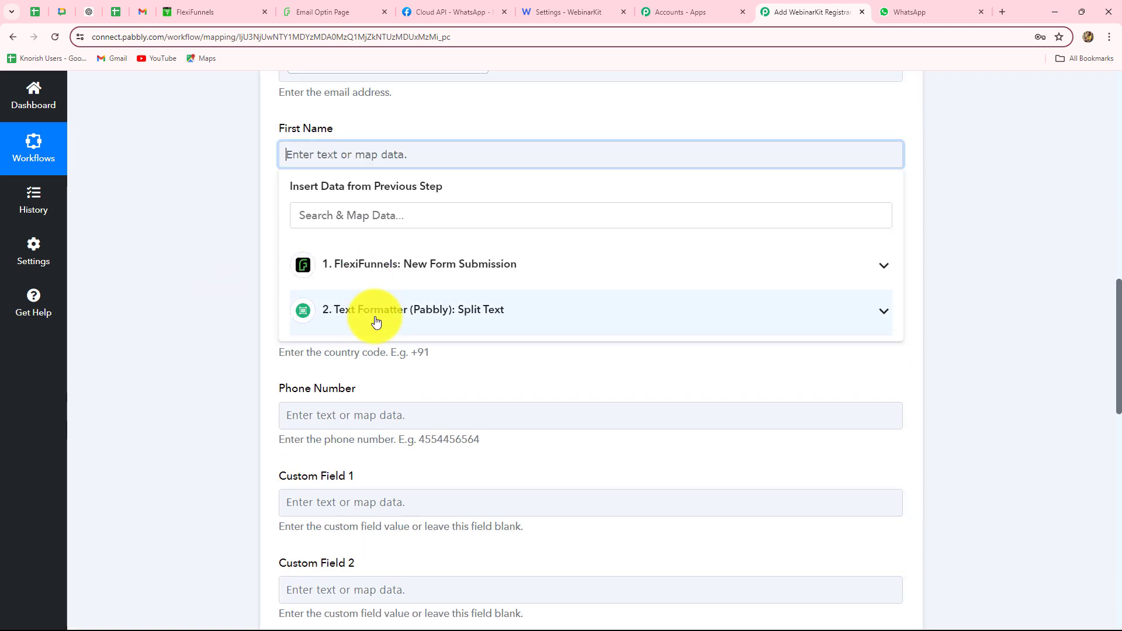
left_click(376, 319)
left_click(350, 383)
left_click(360, 251)
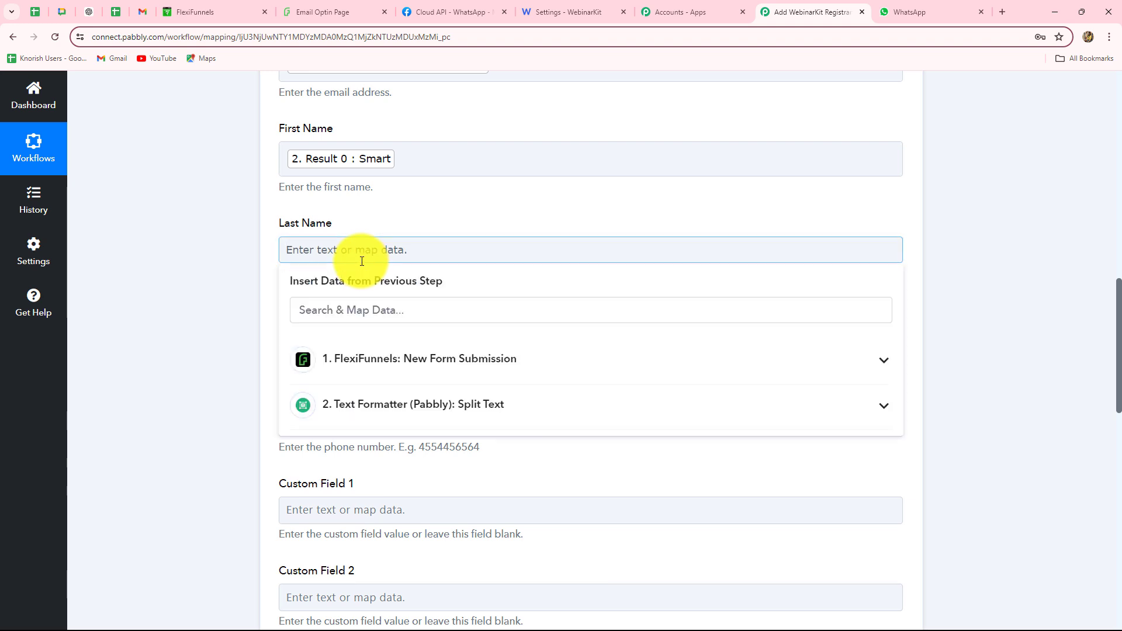
left_click(450, 406)
left_click(362, 512)
left_click(200, 430)
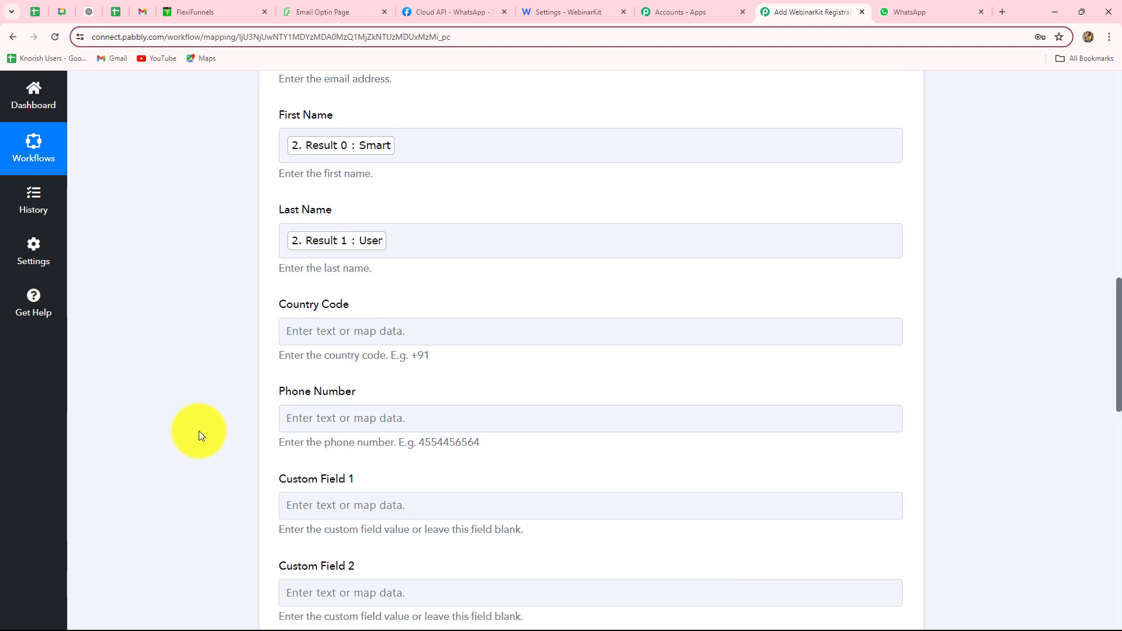
scroll(363, 170, "down", 3)
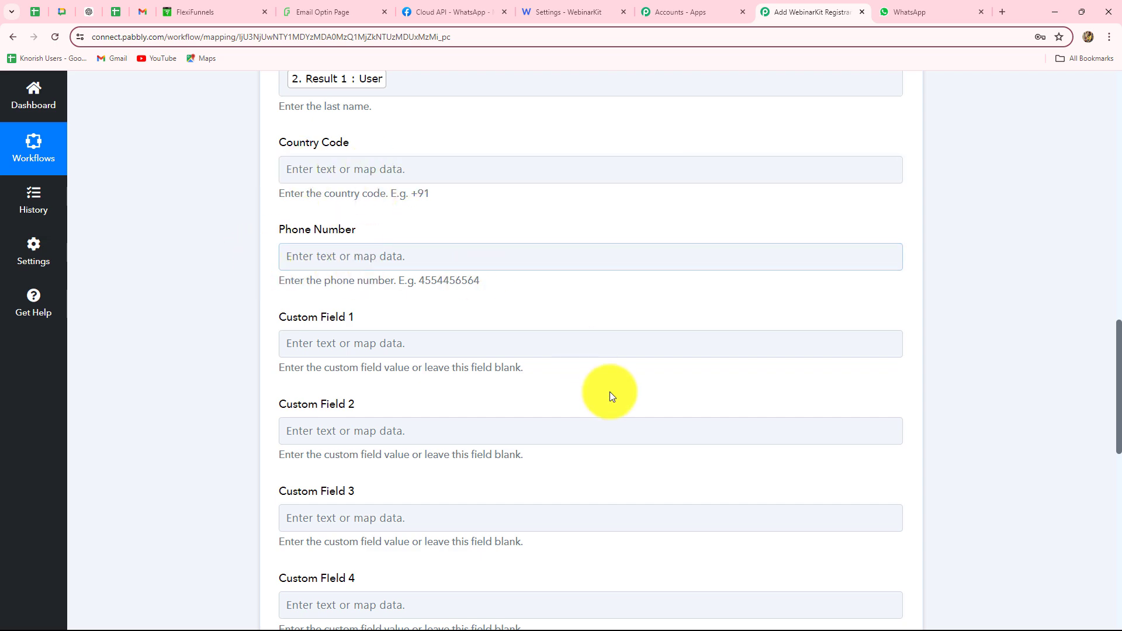
scroll(608, 393, "up", 15)
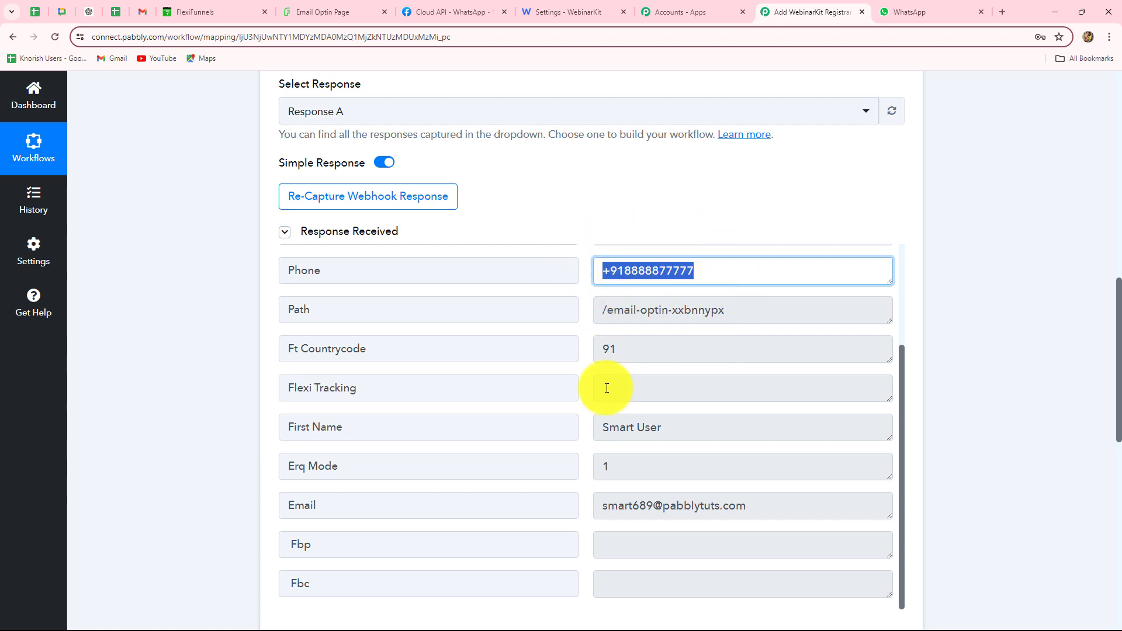
scroll(607, 388, "down", 10)
scroll(571, 253, "up", 4)
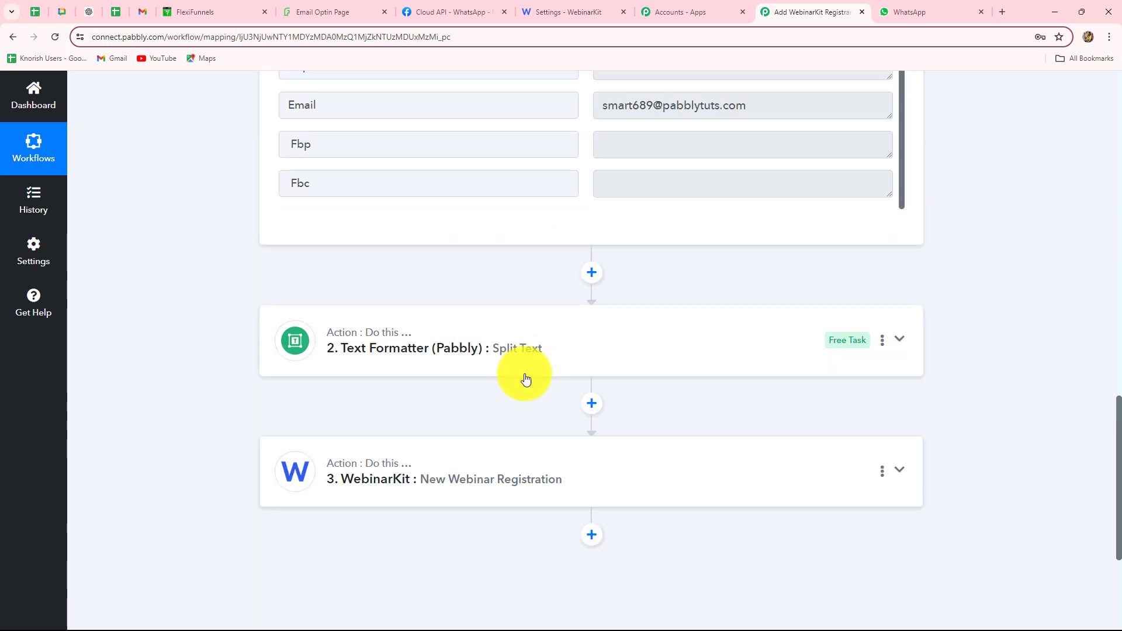
Add a Number Formatter step after the trigger with the Format Phone Number event
left_click(588, 273)
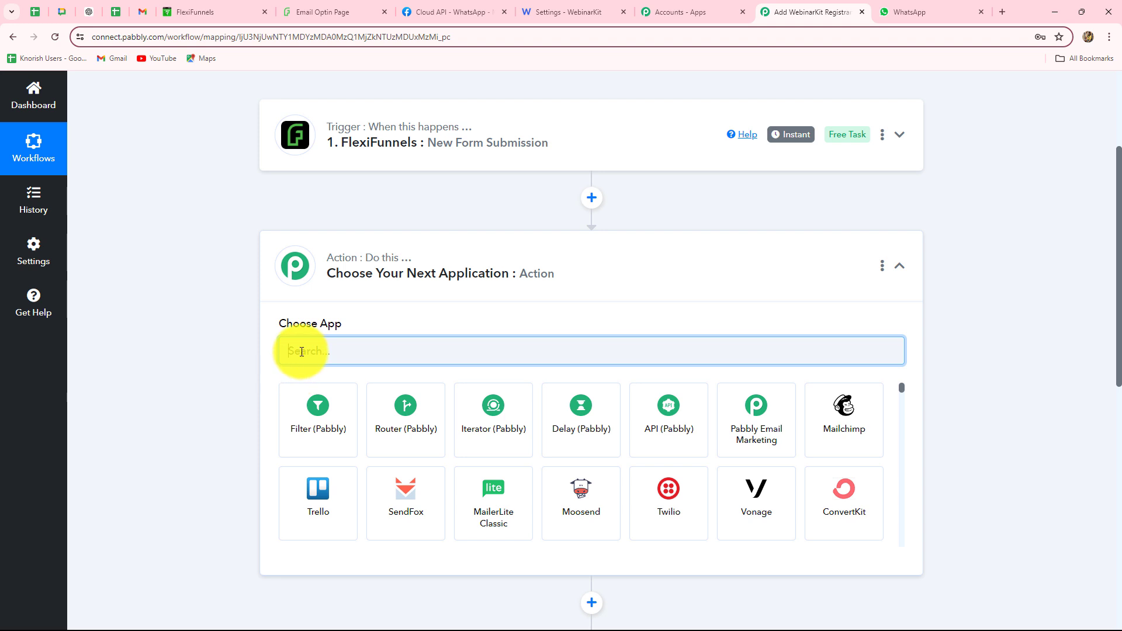
type("num")
left_click(334, 413)
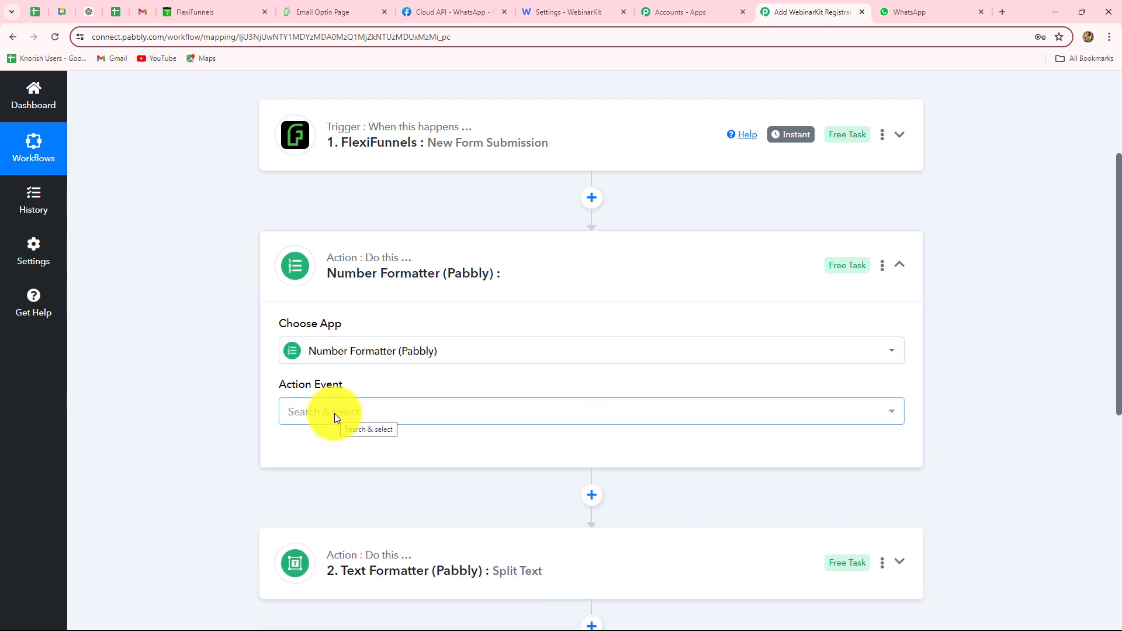
left_click(333, 416)
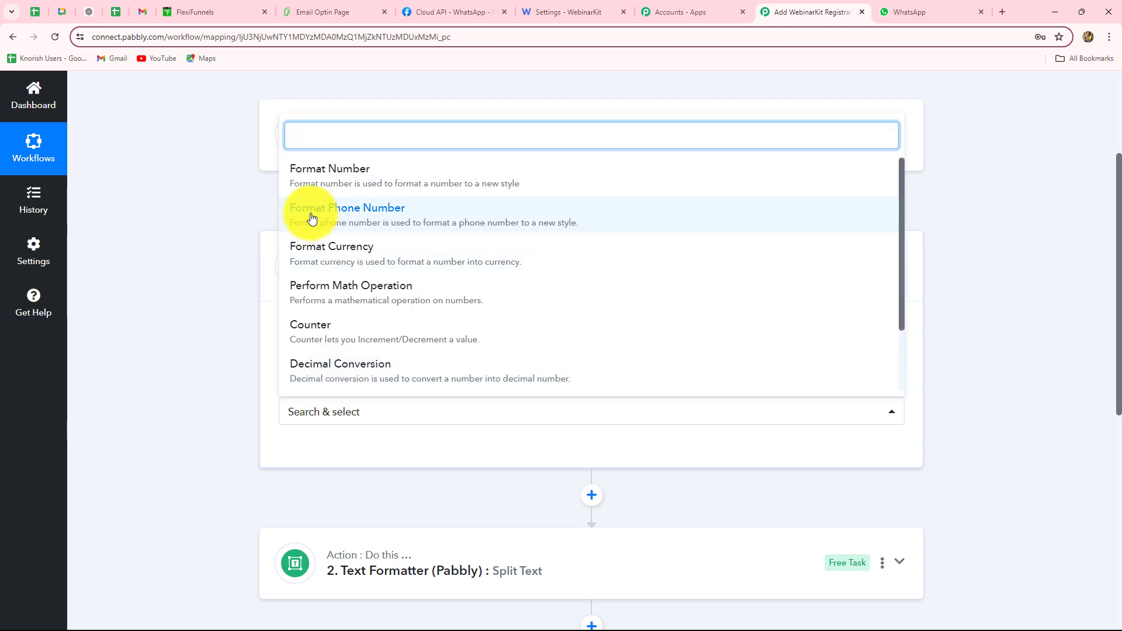
left_click(353, 220)
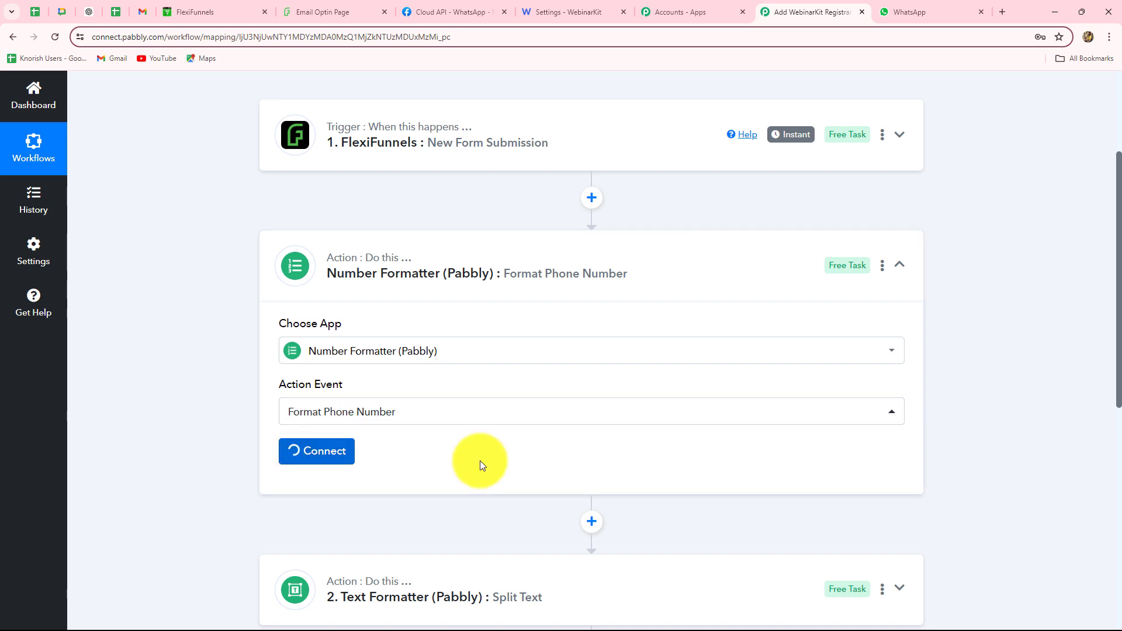
Map the FlexiFunnels form's Phone into Number and set the format to National
scroll(470, 433, "down", 4)
left_click(413, 293)
scroll(414, 295, "down", 4)
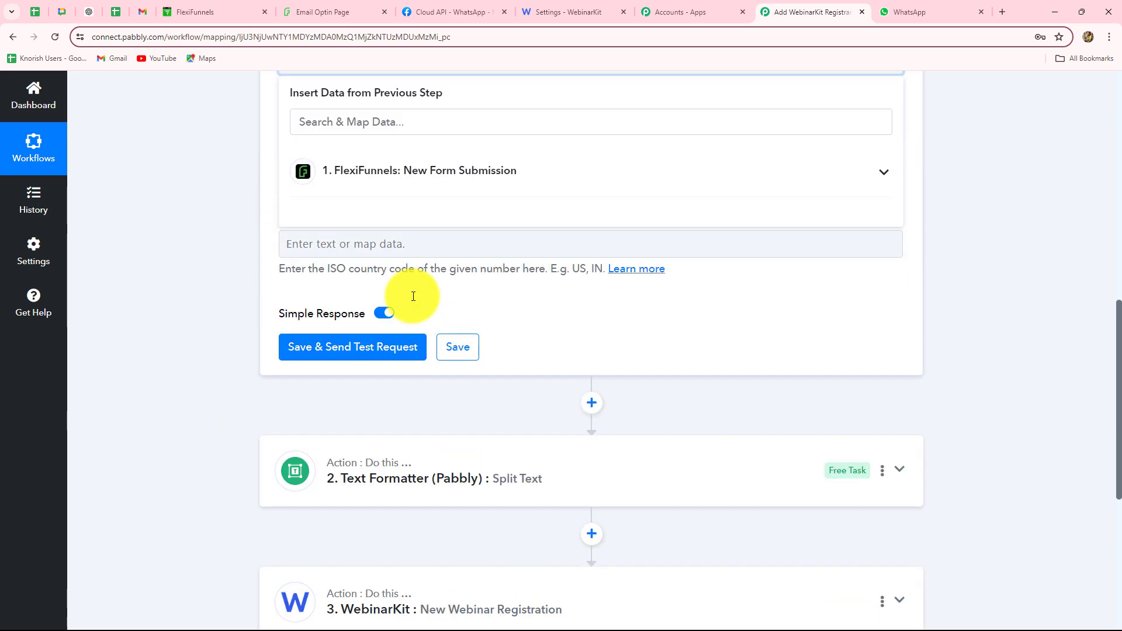
left_click(401, 173)
left_click(446, 298)
left_click(188, 300)
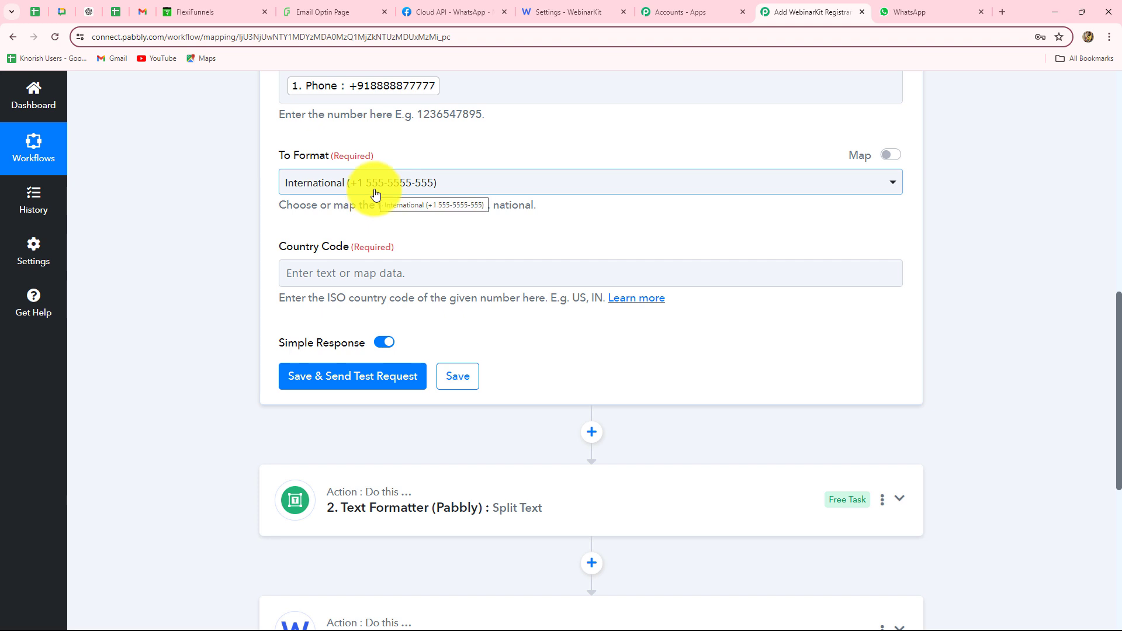
left_click(376, 194)
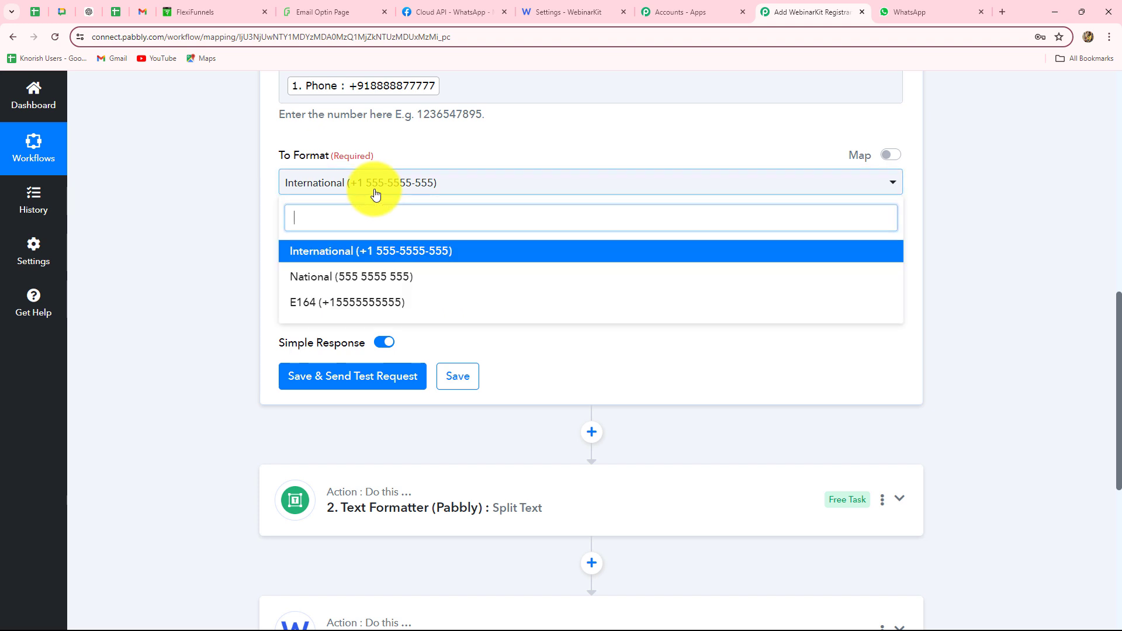
left_click(335, 281)
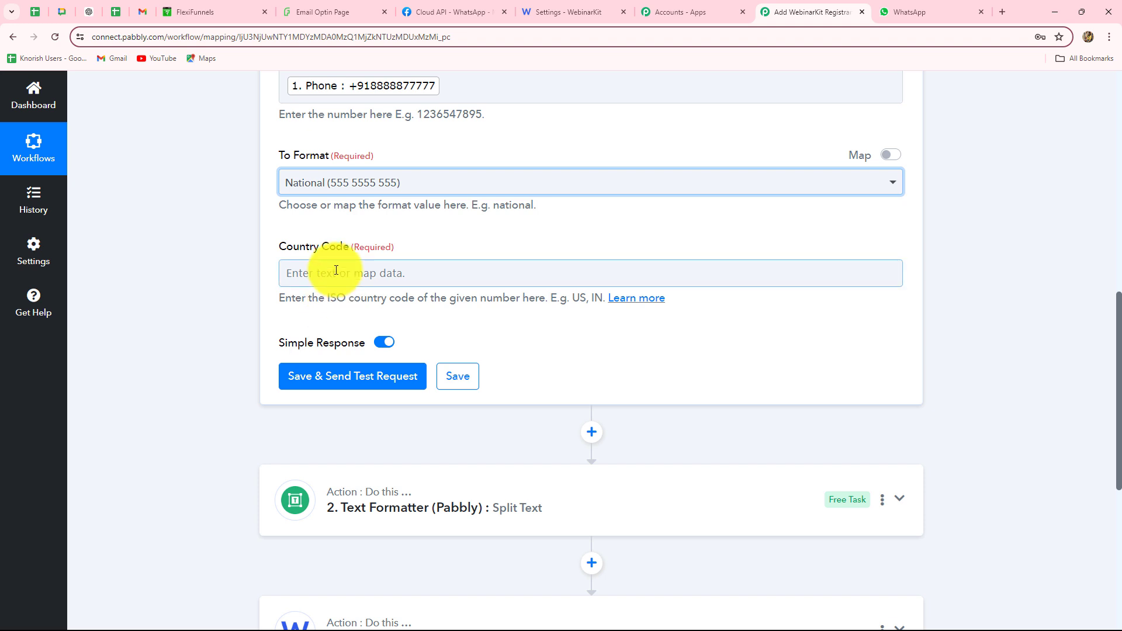
Map Ft Countrycode into Country Code, then save and send a test request
left_click(337, 270)
left_click(481, 378)
scroll(463, 433, "down", 3)
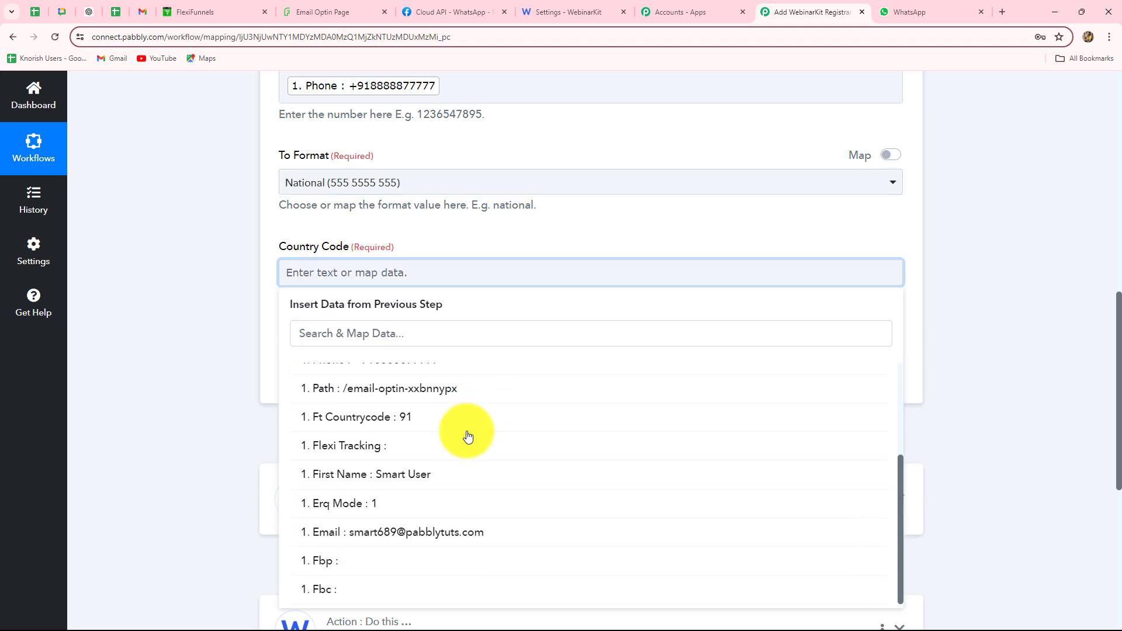
left_click(434, 414)
left_click(160, 357)
scroll(161, 357, "down", 4)
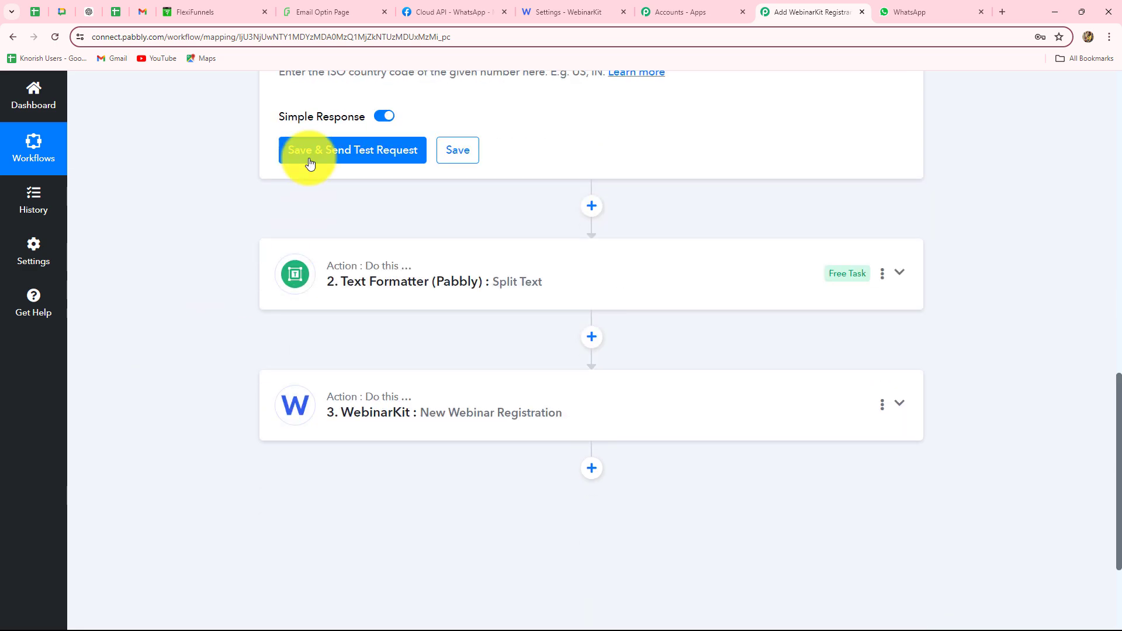
left_click(304, 155)
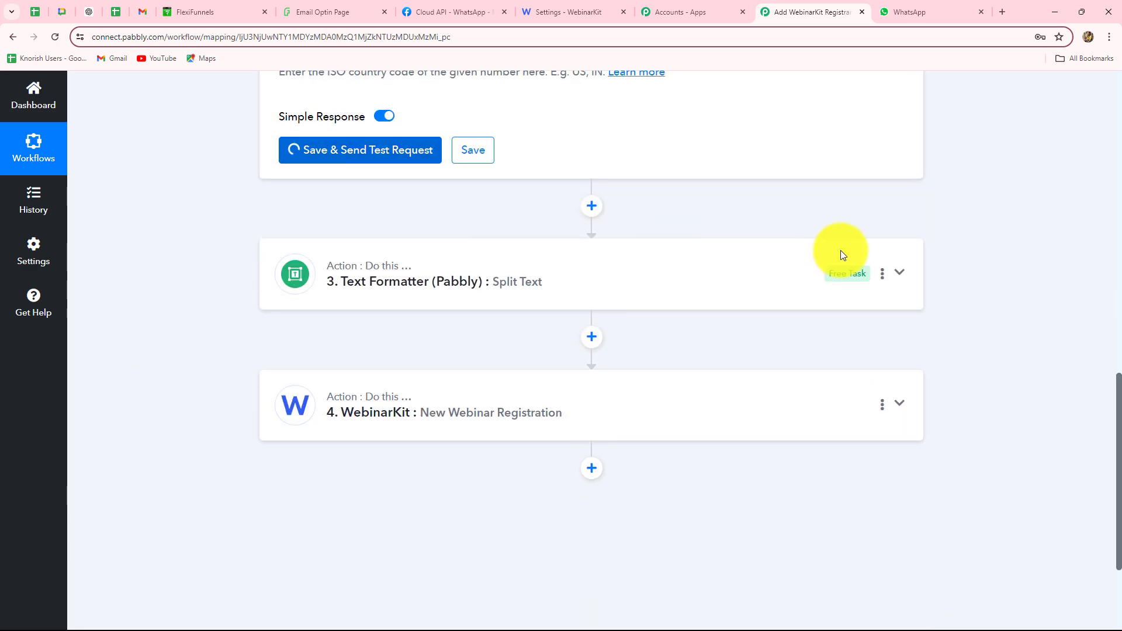
left_click_drag(604, 249, 726, 248)
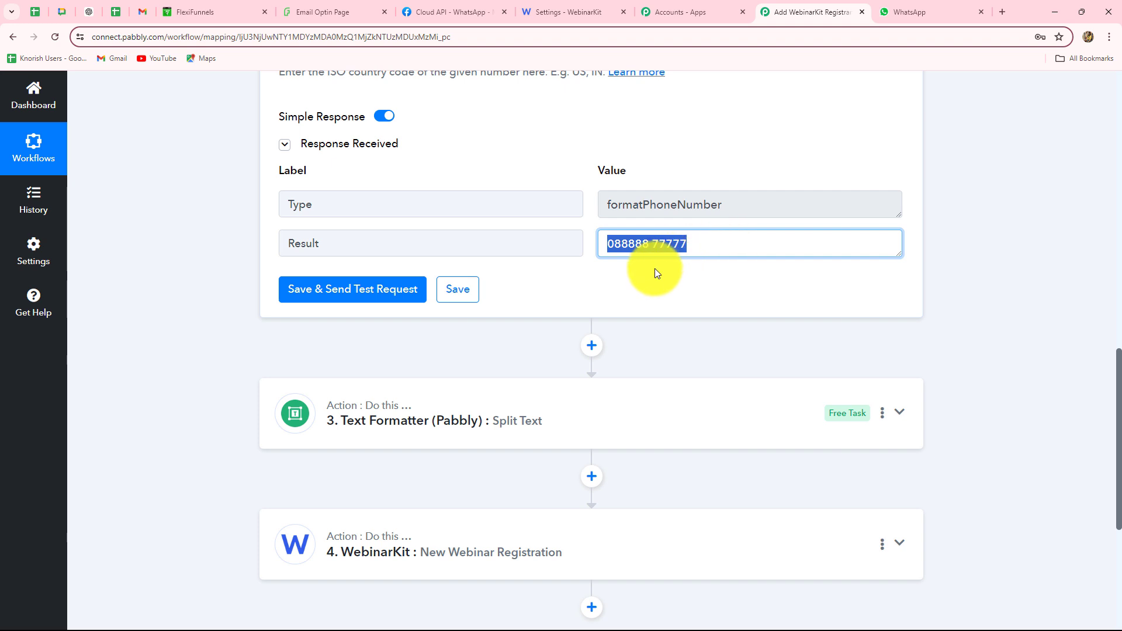
left_click(602, 243)
left_click_drag(612, 245, 602, 245)
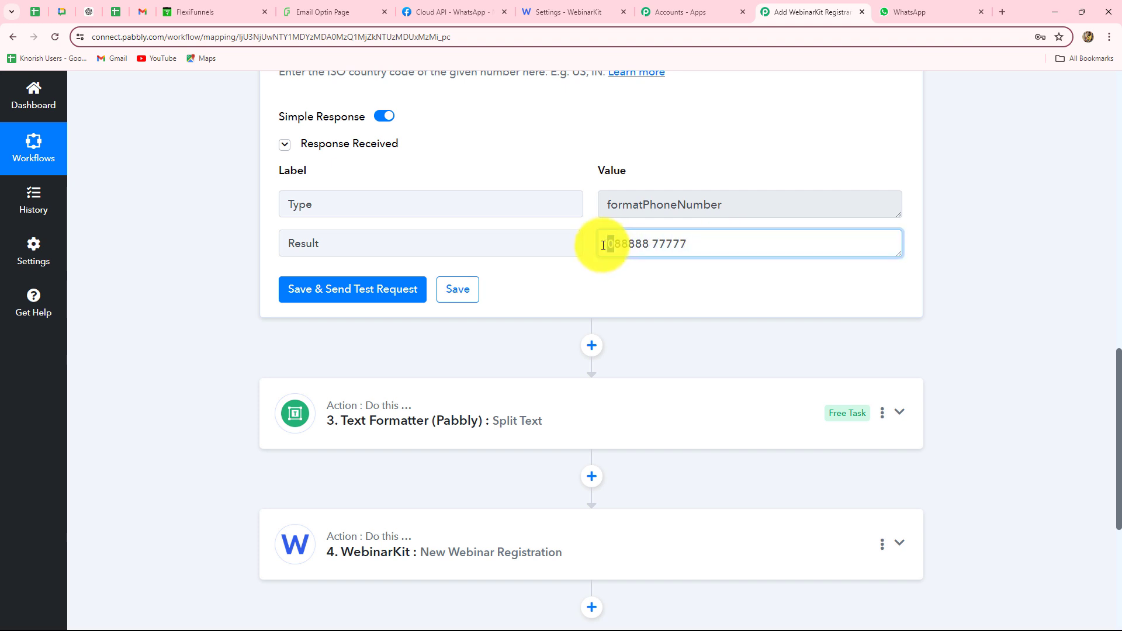
scroll(687, 302, "up", 4)
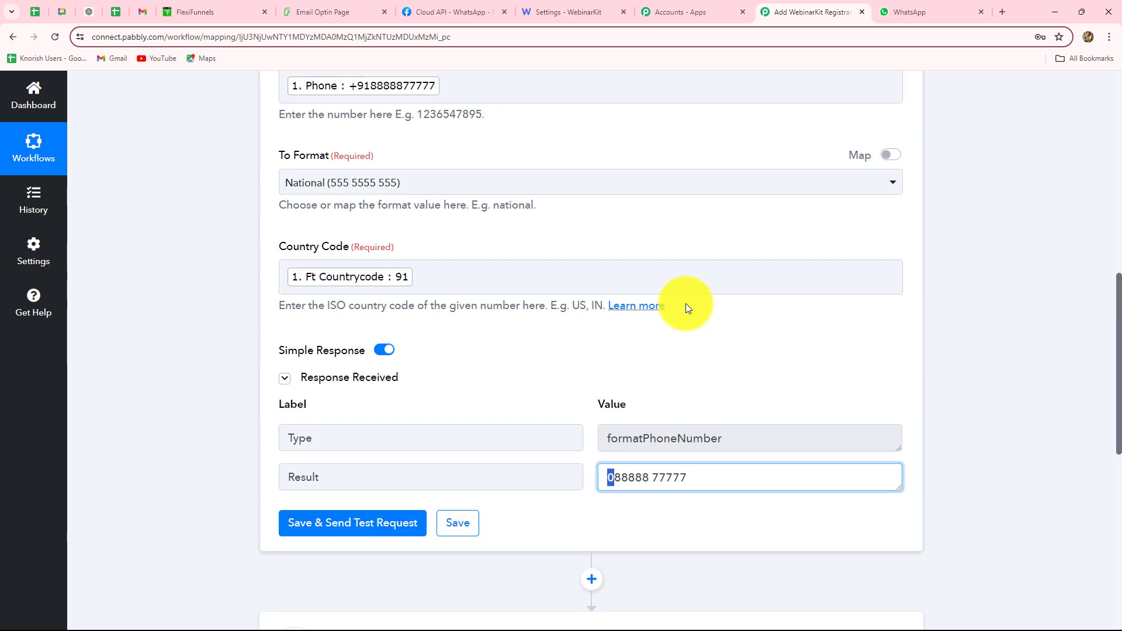
scroll(685, 303, "down", 4)
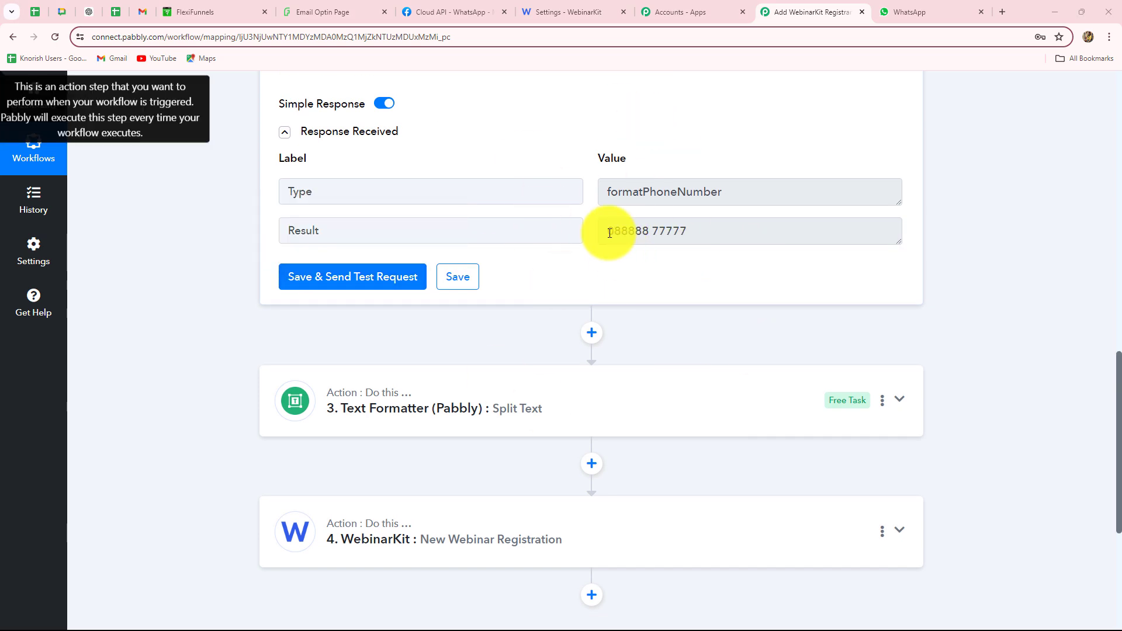
left_click_drag(611, 232, 693, 239)
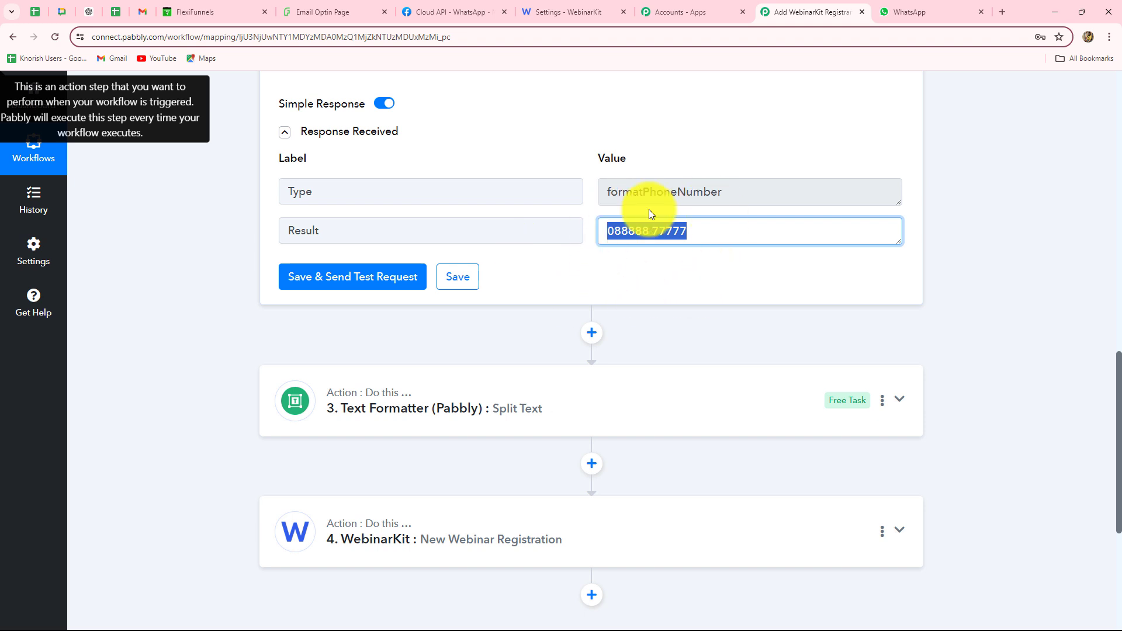
scroll(714, 260, "down", 3)
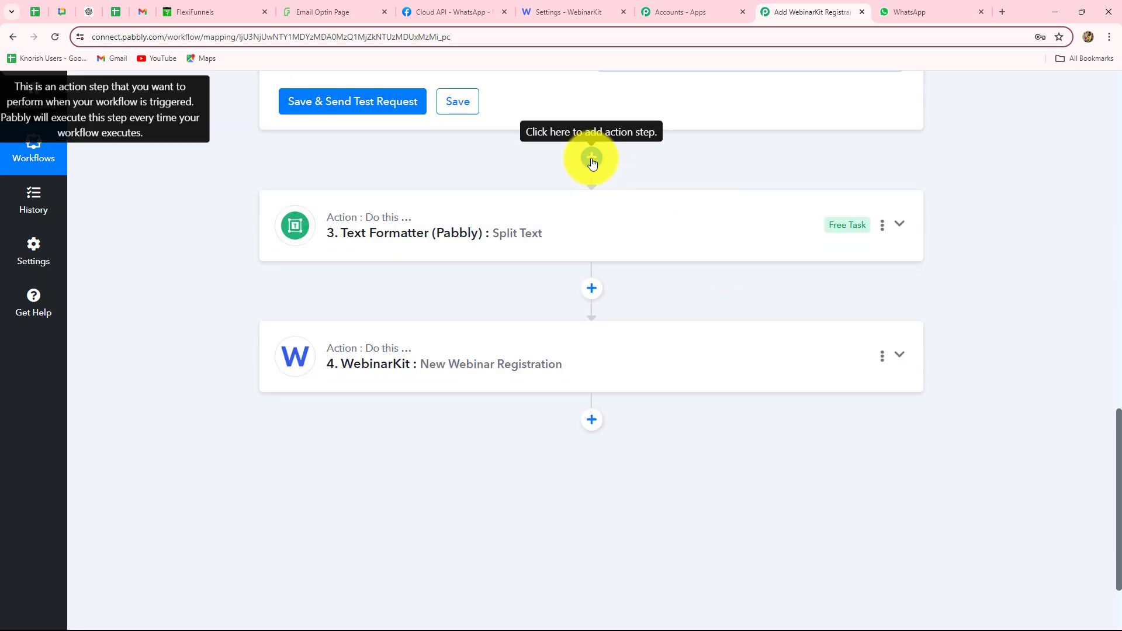
Add a Text Formatter (Pabbly) step with the Text Parser action and connect it
scroll(884, 253, "down", 2)
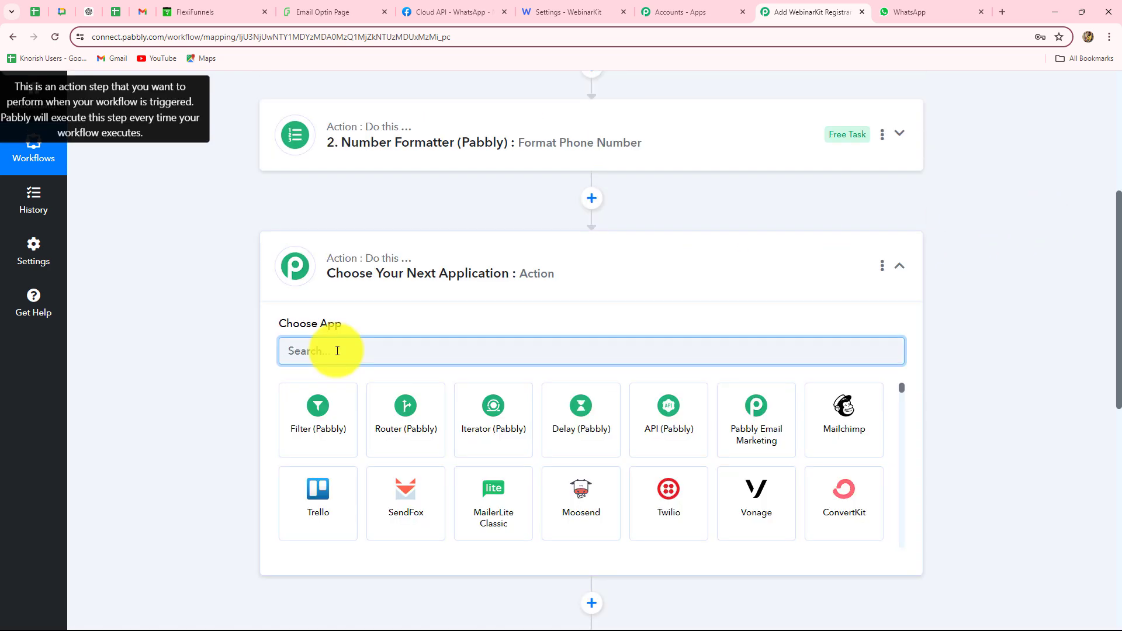
type("text")
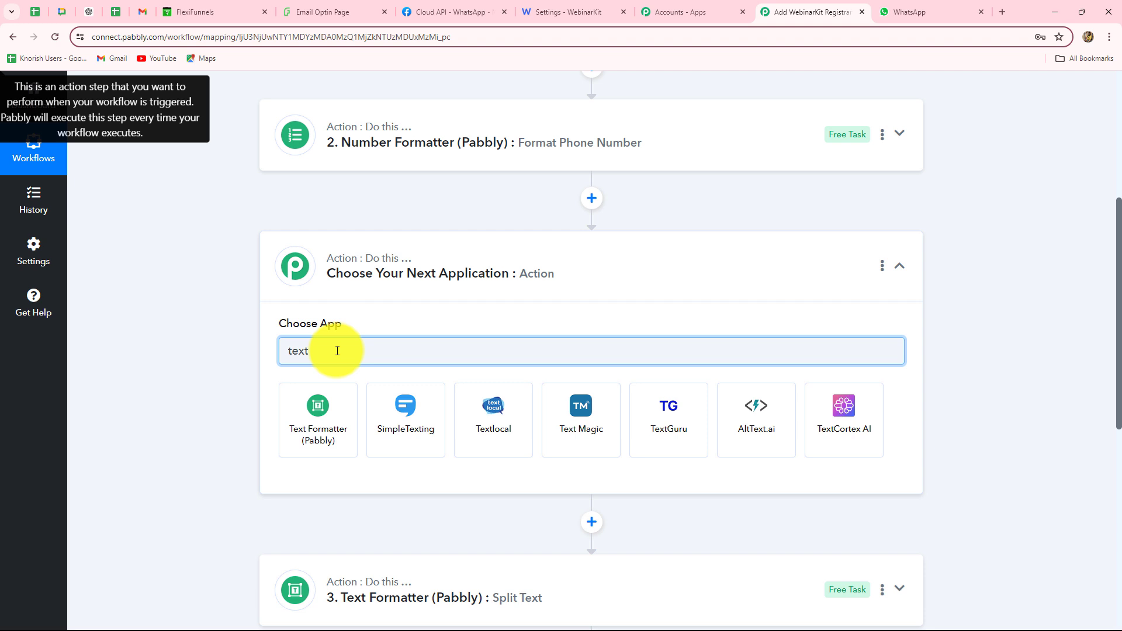
left_click(318, 420)
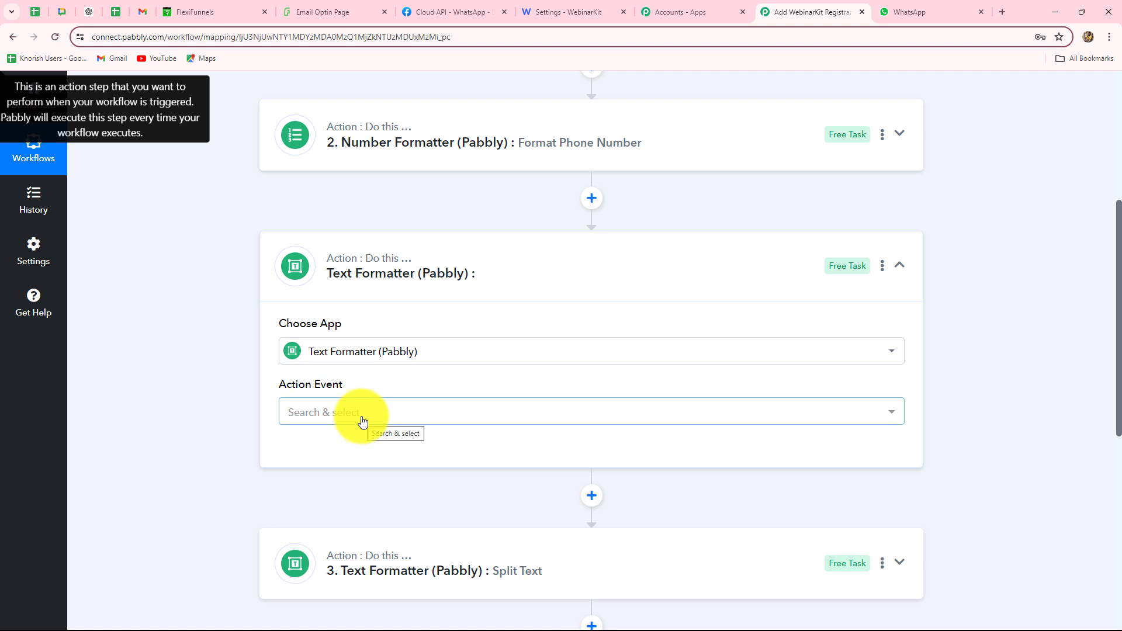
left_click(363, 417)
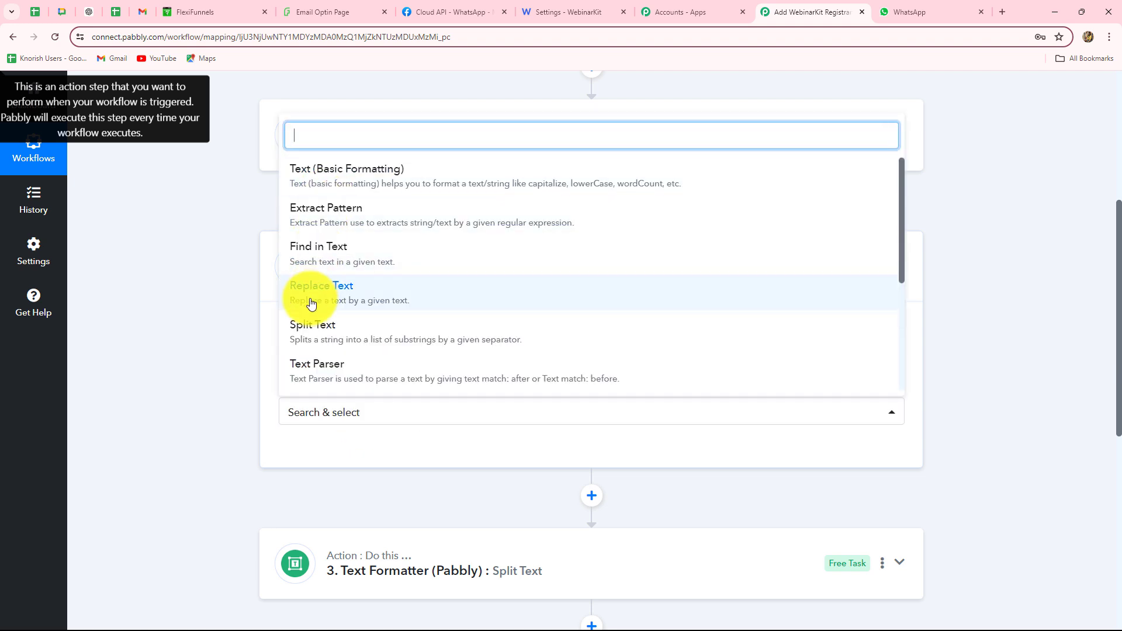
left_click(306, 366)
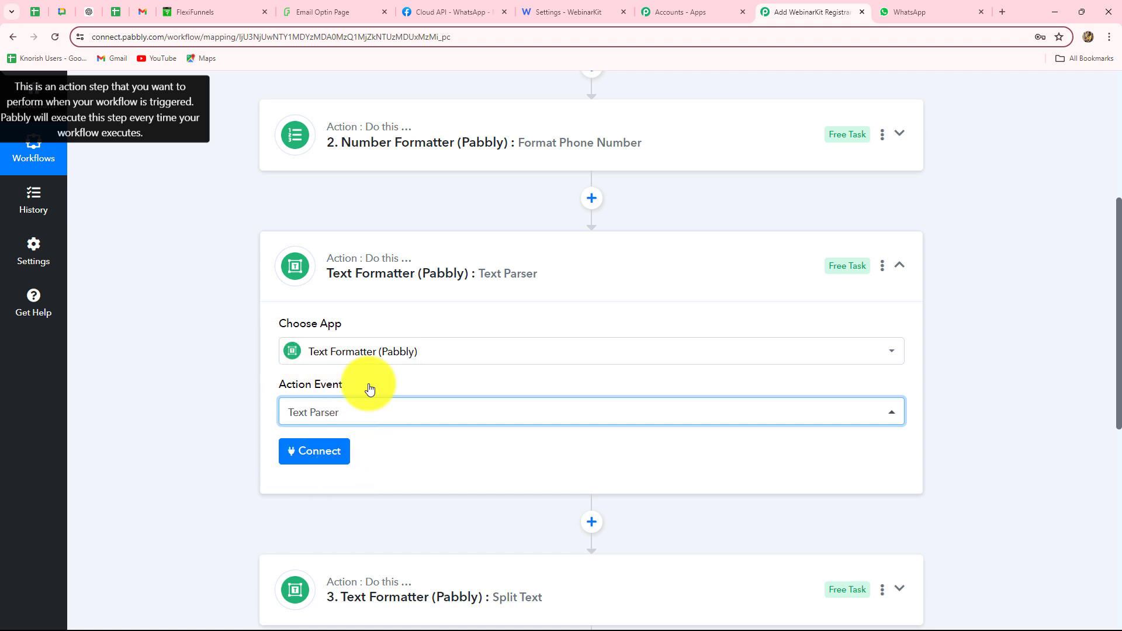
left_click(309, 465)
Map the formatted phone Result into Text and set Text match: after to 0
scroll(622, 465, "down", 5)
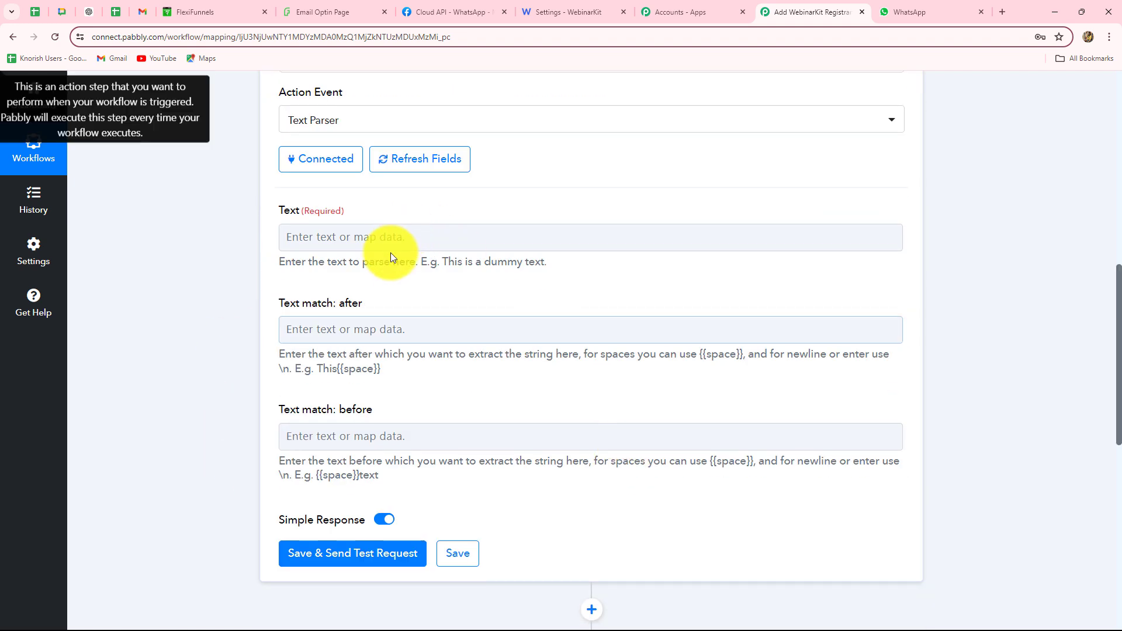
left_click(393, 236)
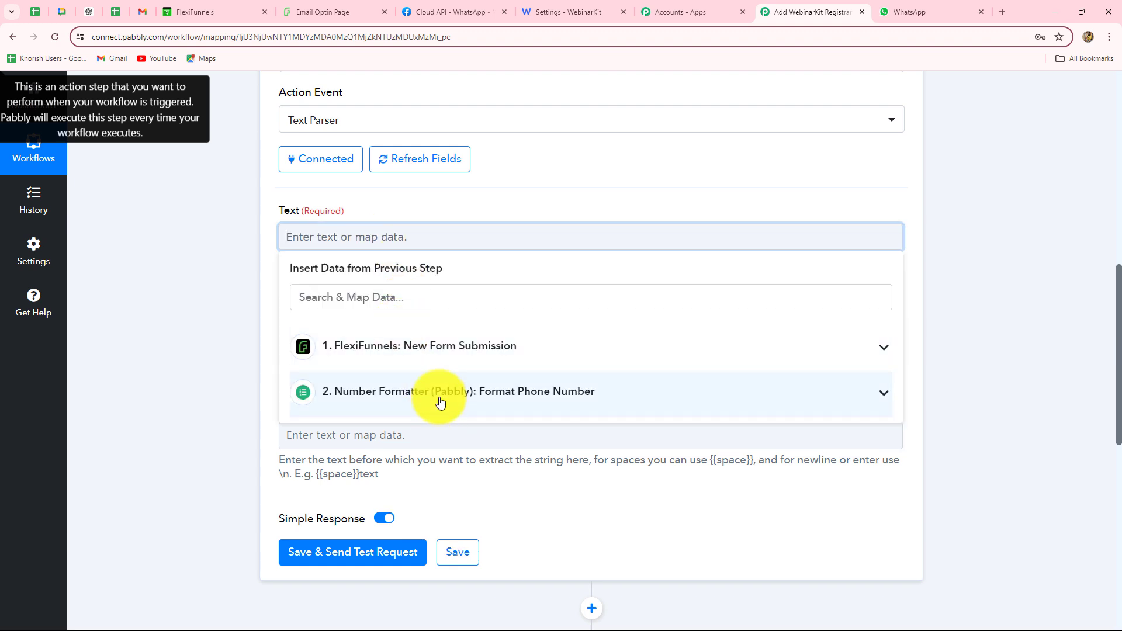
left_click(440, 402)
left_click(418, 462)
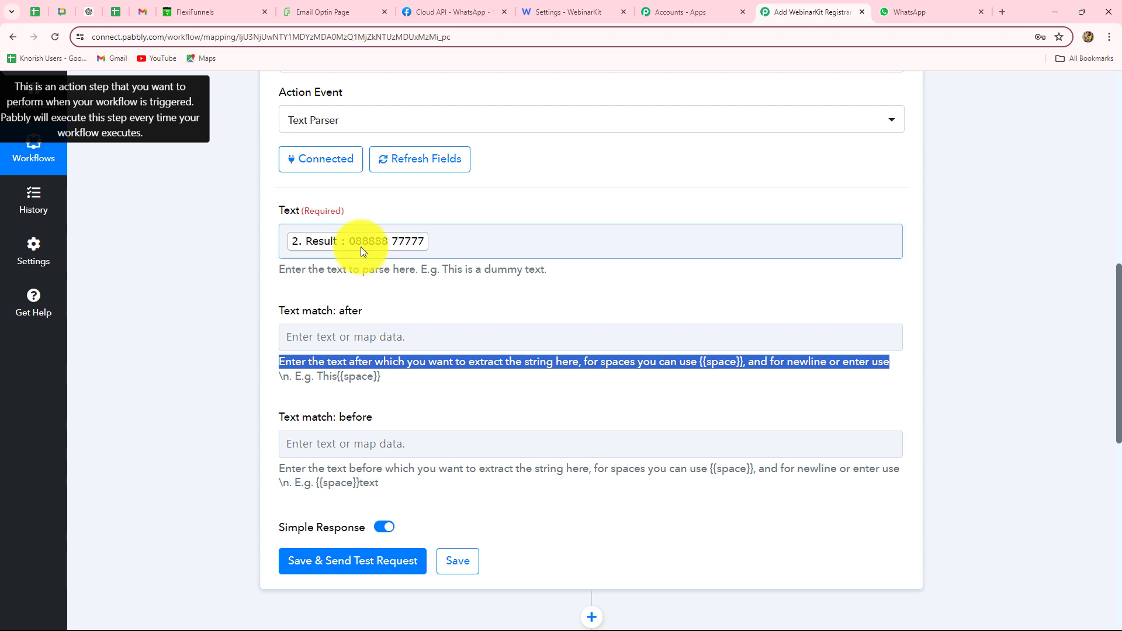
left_click(321, 344)
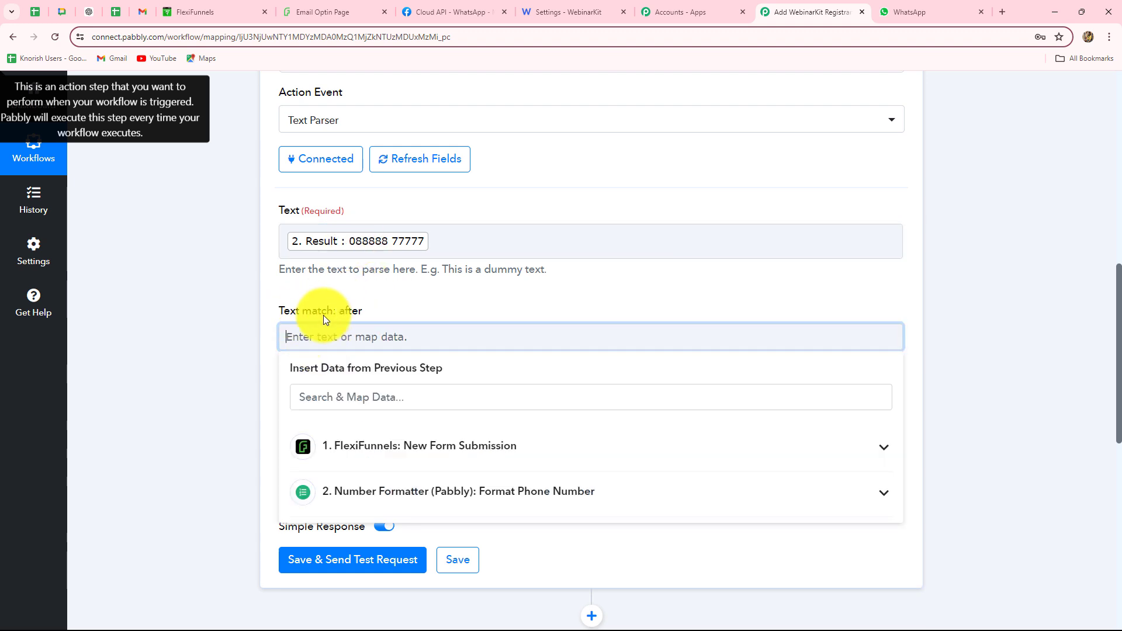
left_click(240, 394)
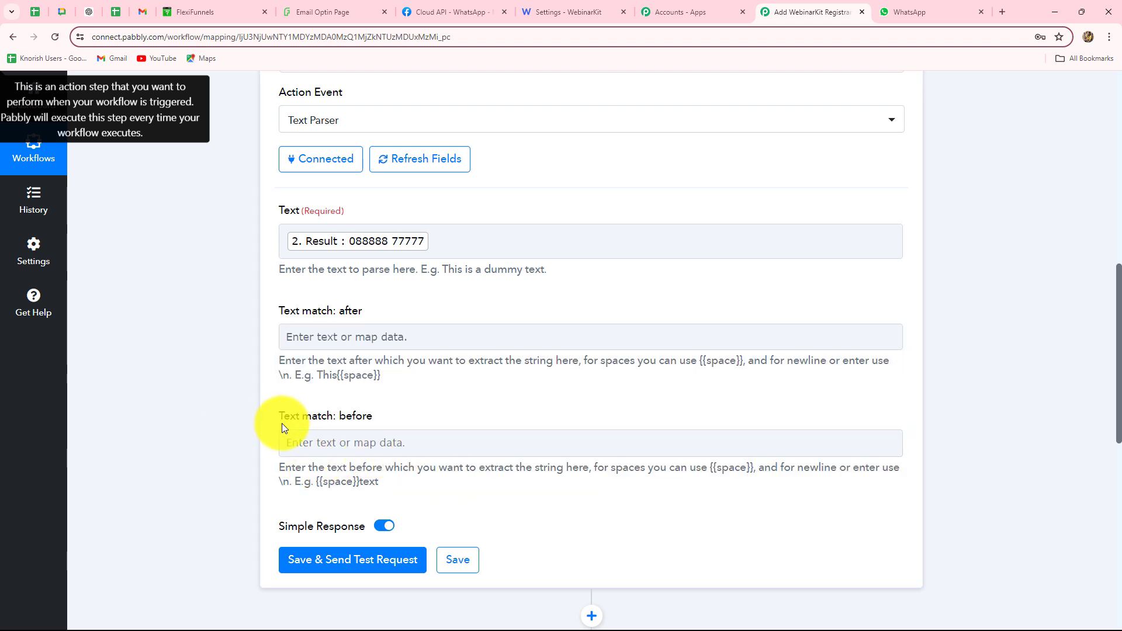
left_click(379, 431)
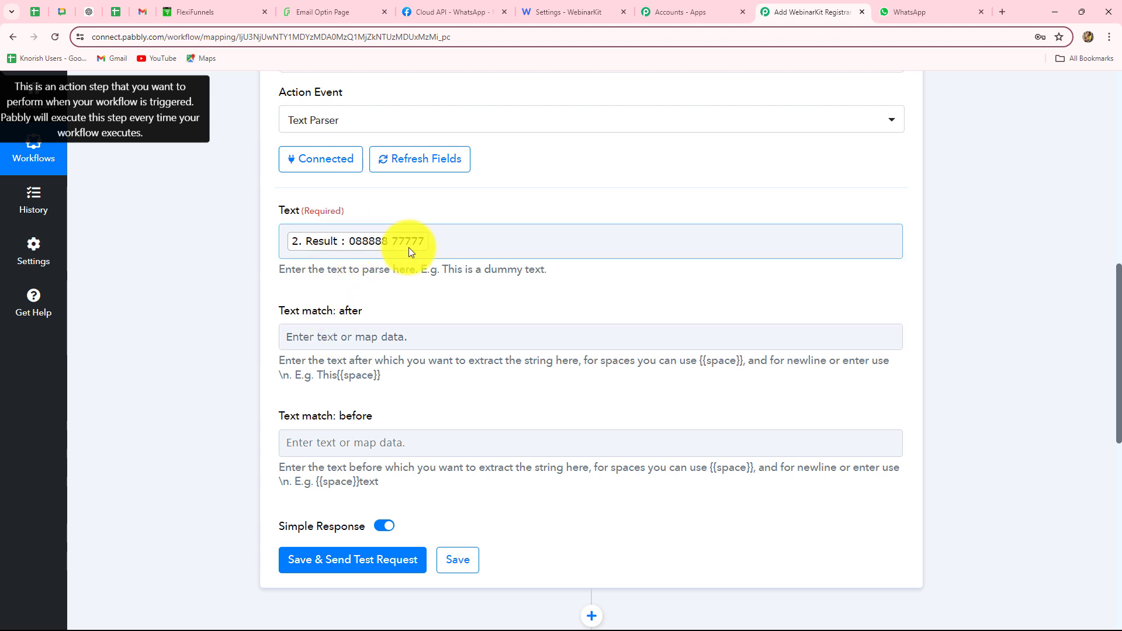
left_click(320, 342)
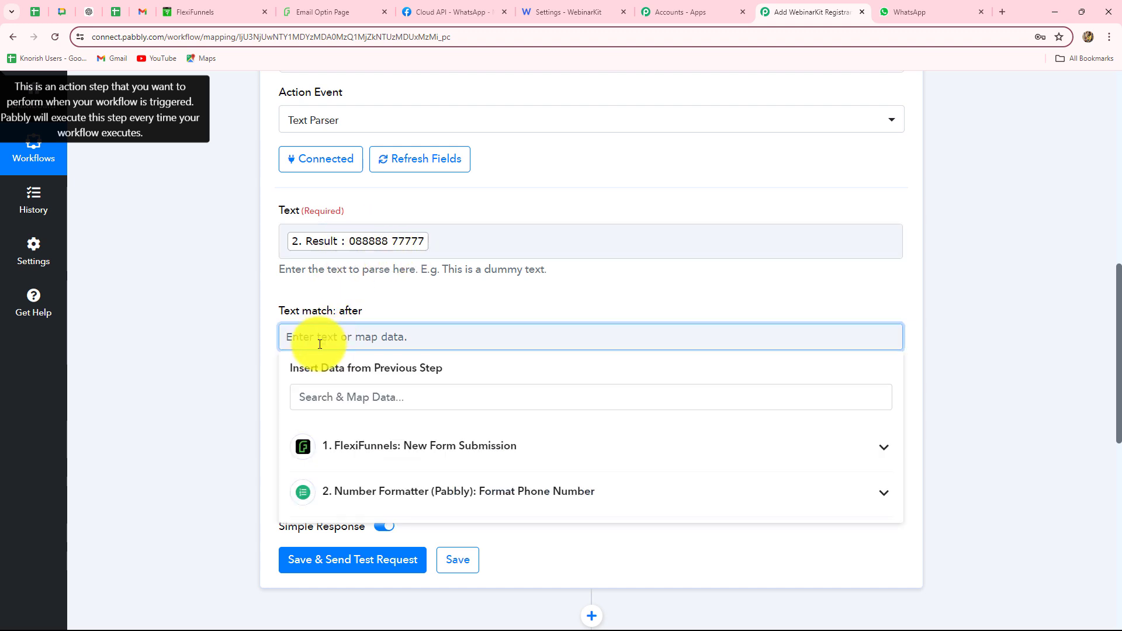
type("0")
left_click(222, 379)
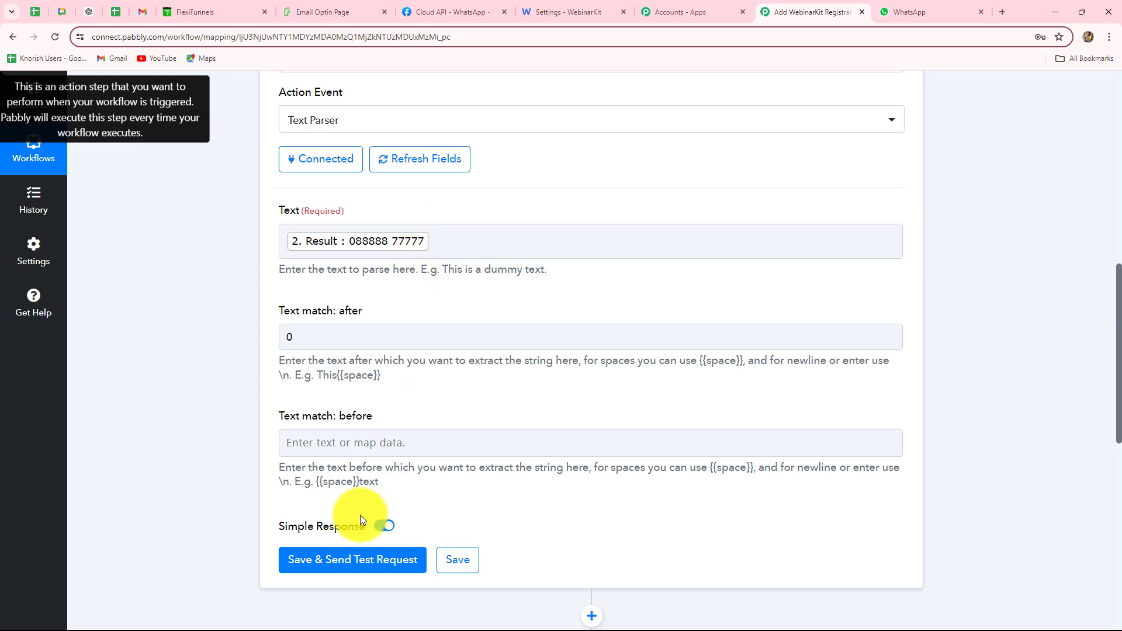
scroll(325, 570, "down", 3)
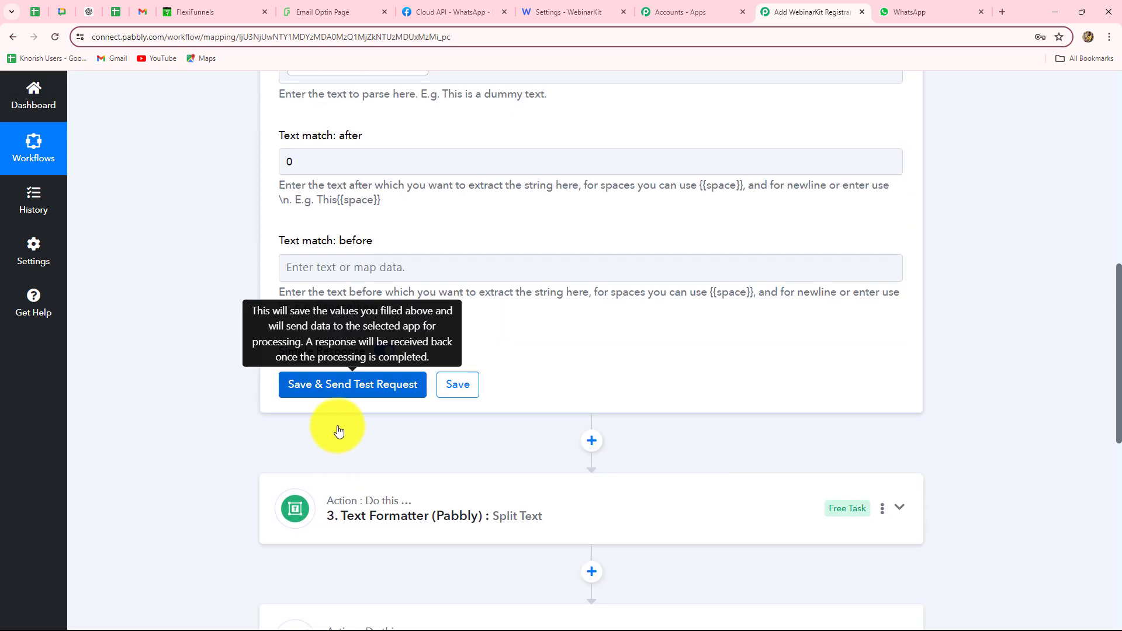
left_click(344, 386)
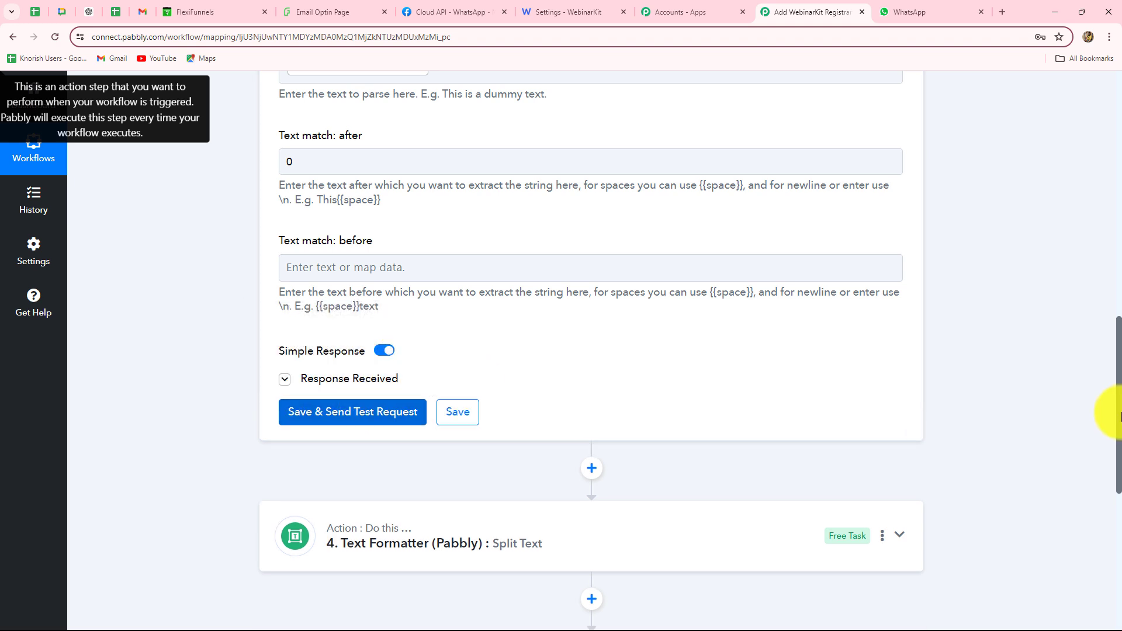
left_click_drag(752, 476, 574, 473)
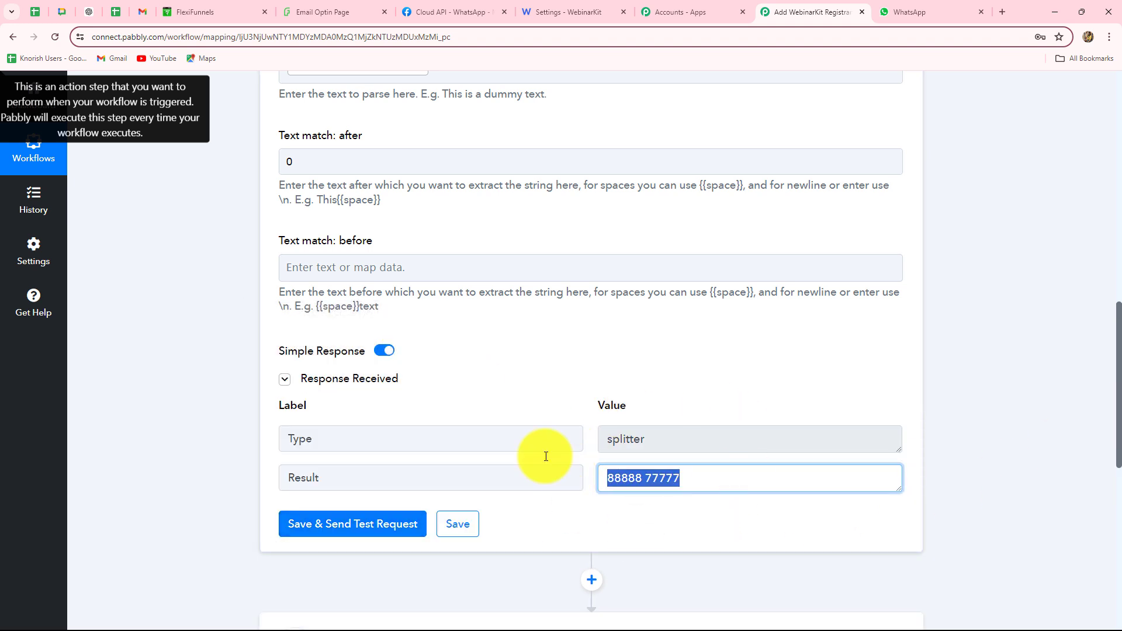
scroll(333, 450, "up", 4)
left_click(309, 401)
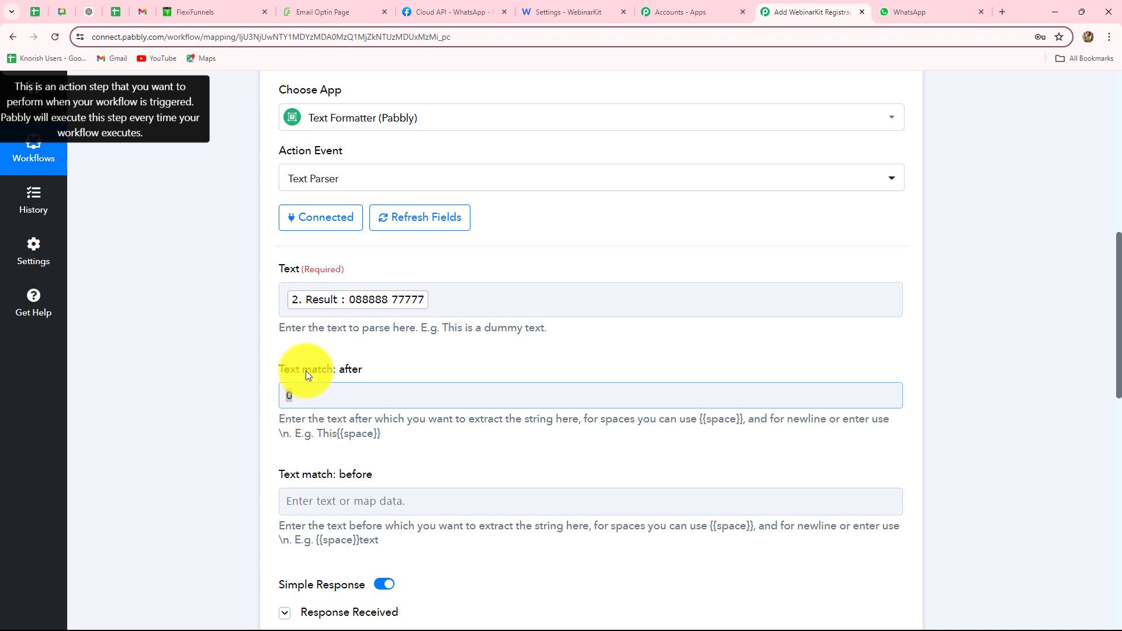
left_click(363, 297)
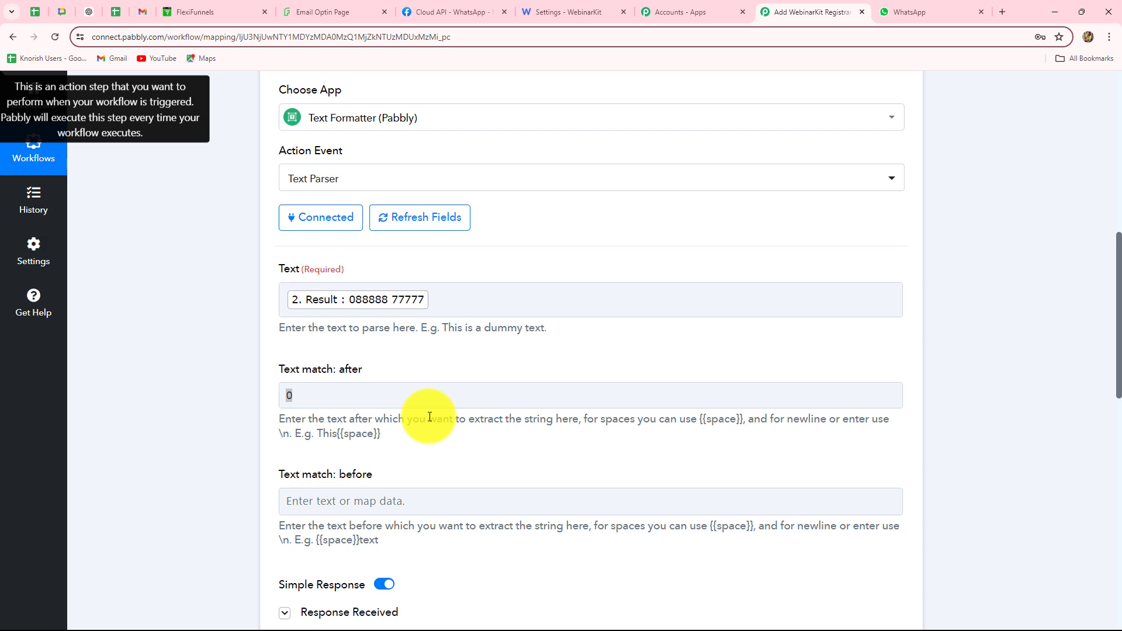
scroll(430, 417, "down", 9)
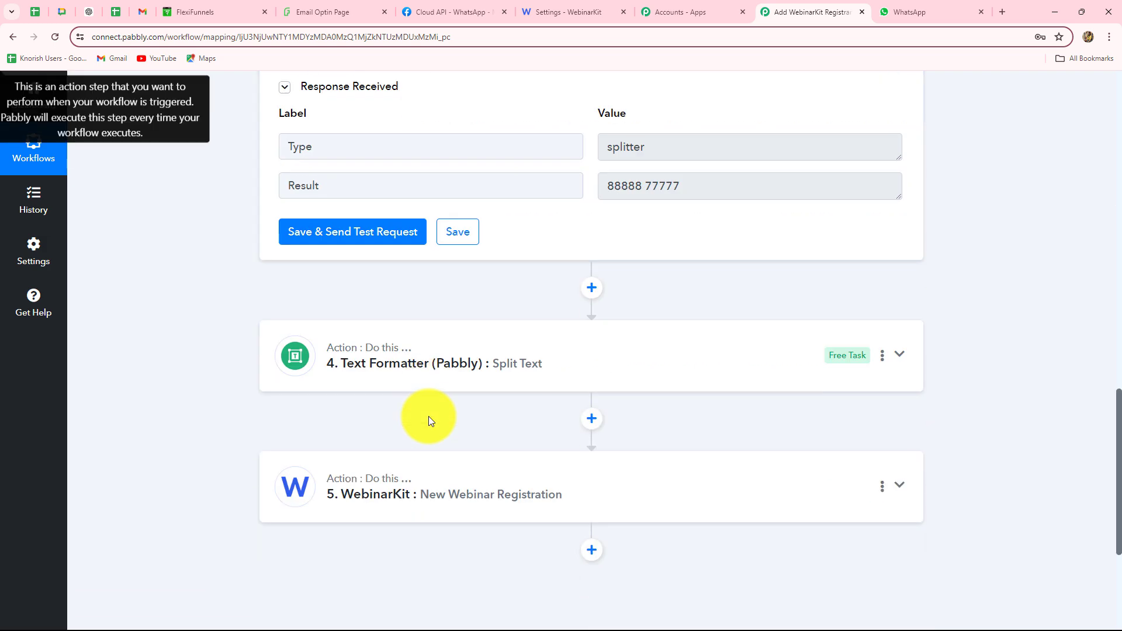
scroll(429, 416, "down", 3)
left_click(388, 328)
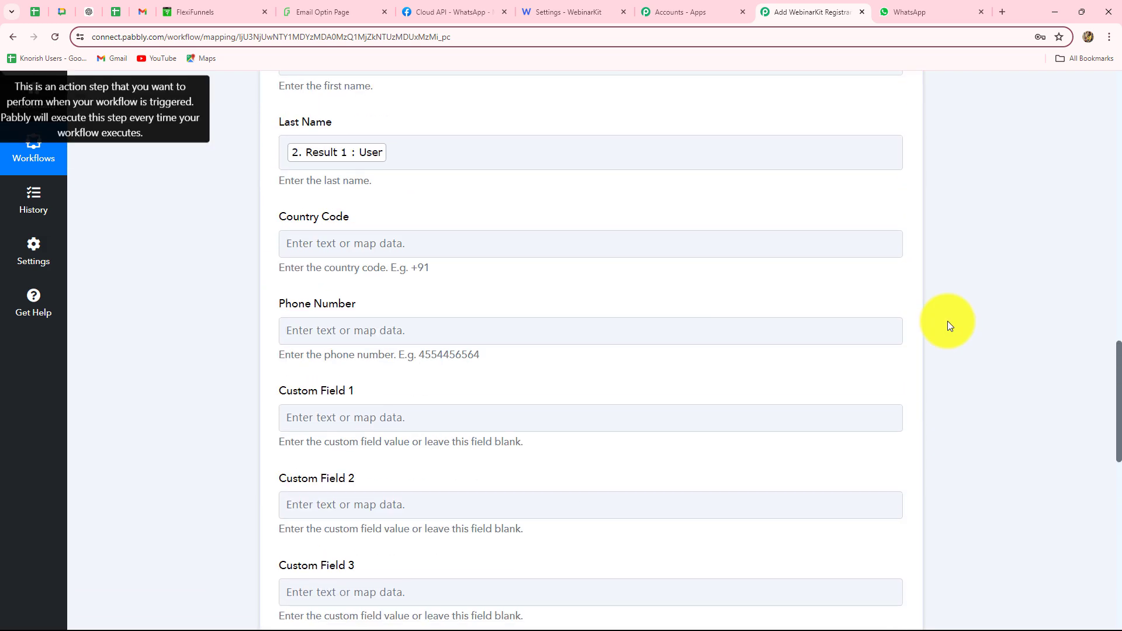
scroll(1029, 402, "down", 8)
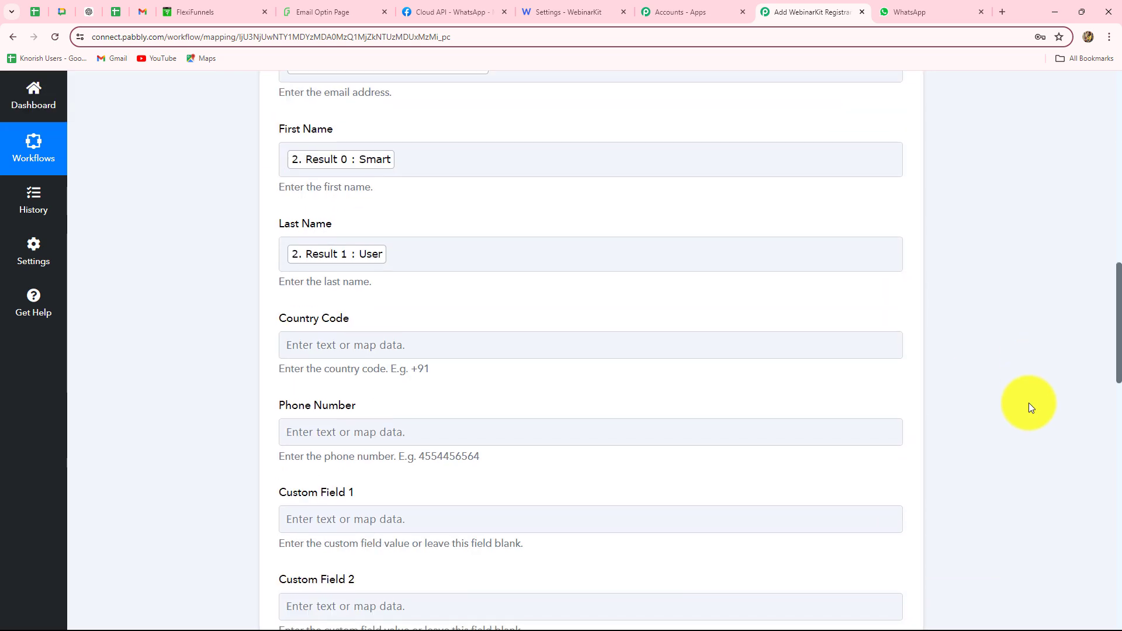
left_click(409, 140)
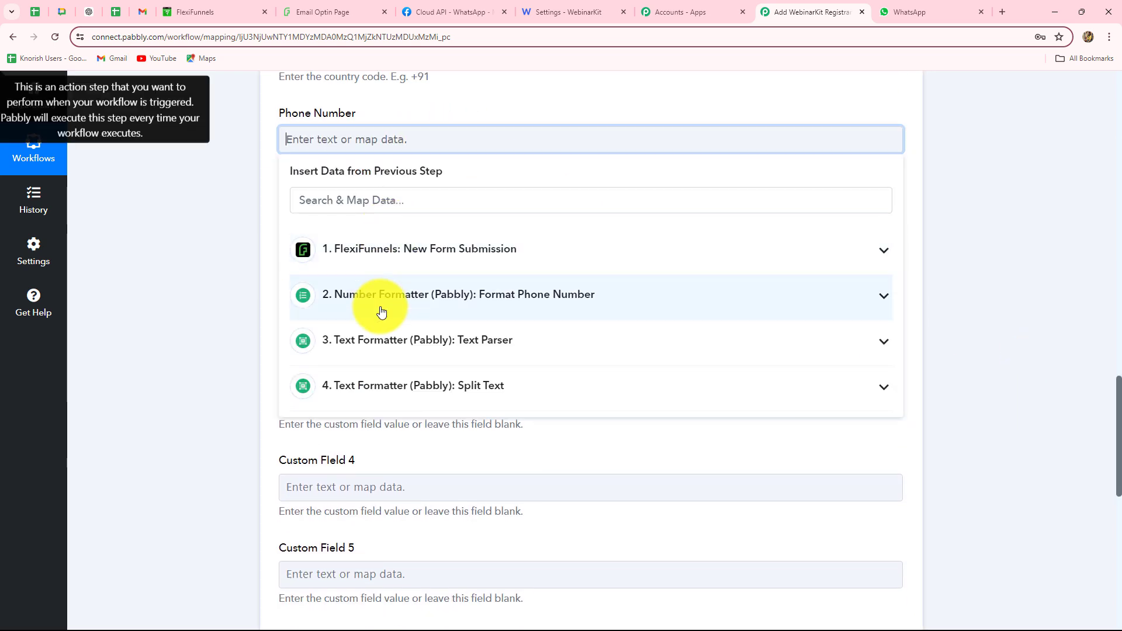
left_click(366, 386)
left_click(386, 341)
left_click(394, 409)
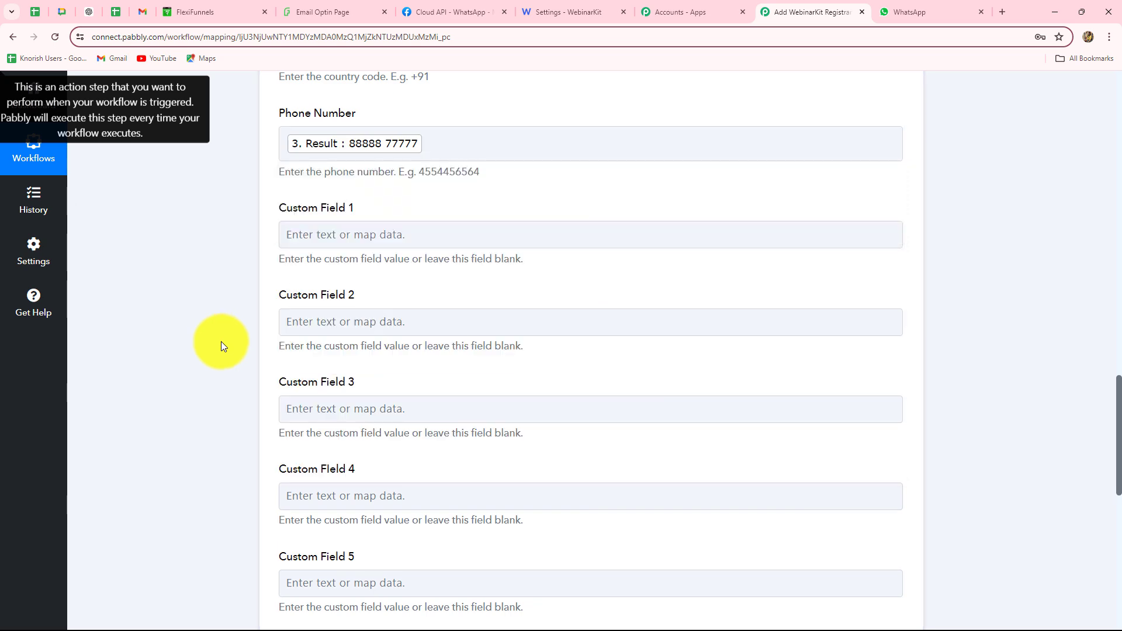
scroll(185, 293, "down", 2)
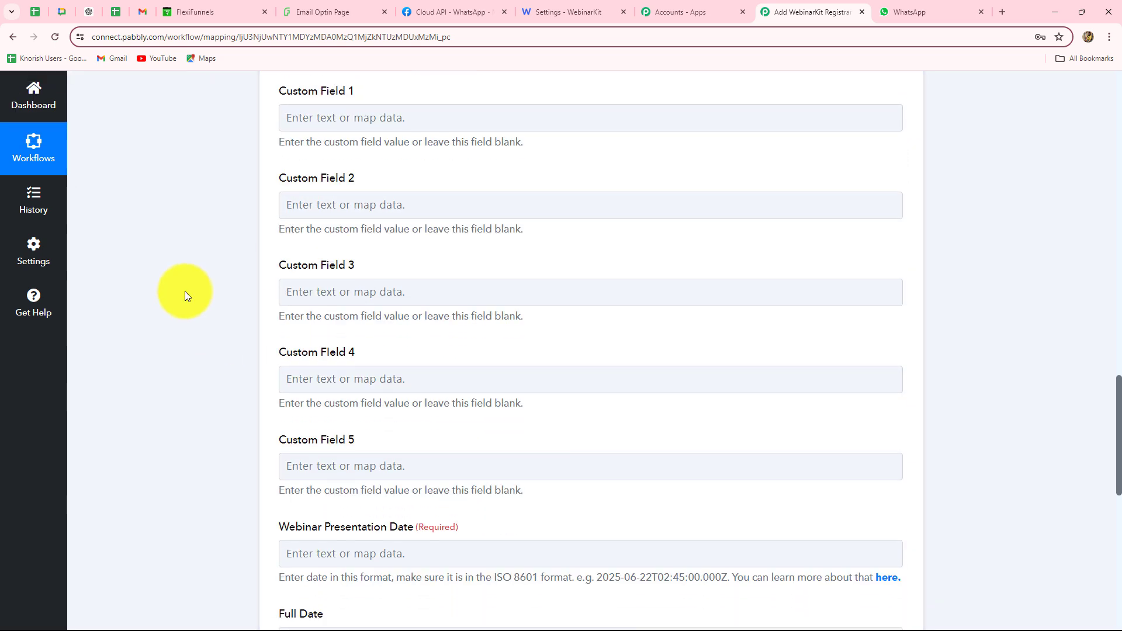
scroll(185, 292, "up", 1)
scroll(185, 291, "up", 4)
scroll(184, 292, "down", 2)
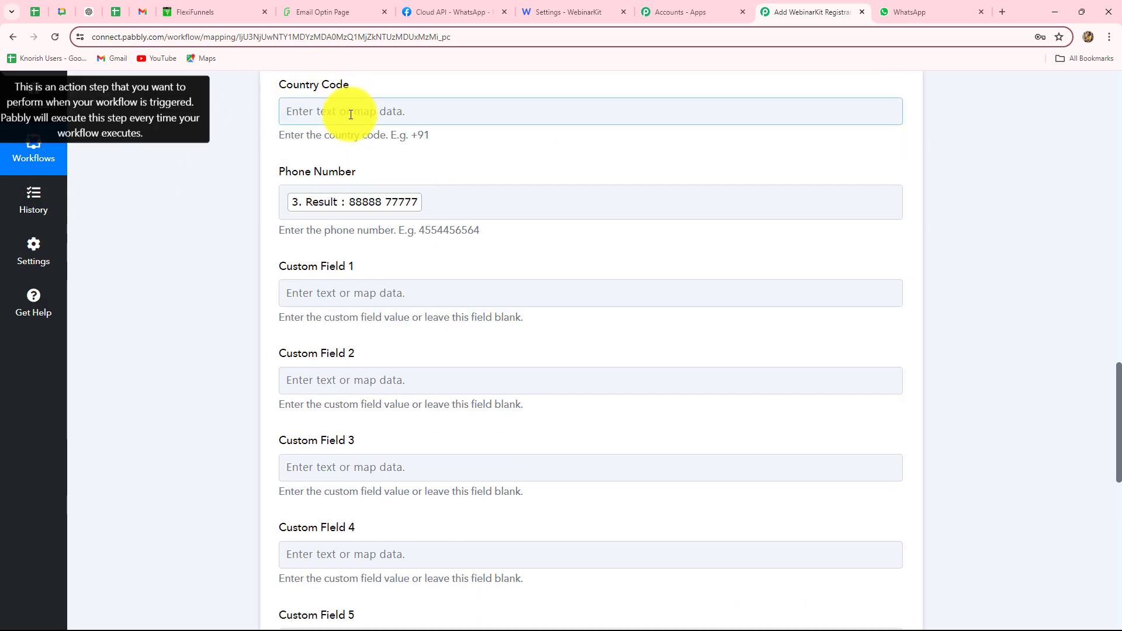
Map FlexiFunnels' Ft Countrycode (91) into Country Code and note the ISO 8601 date example
left_click(349, 120)
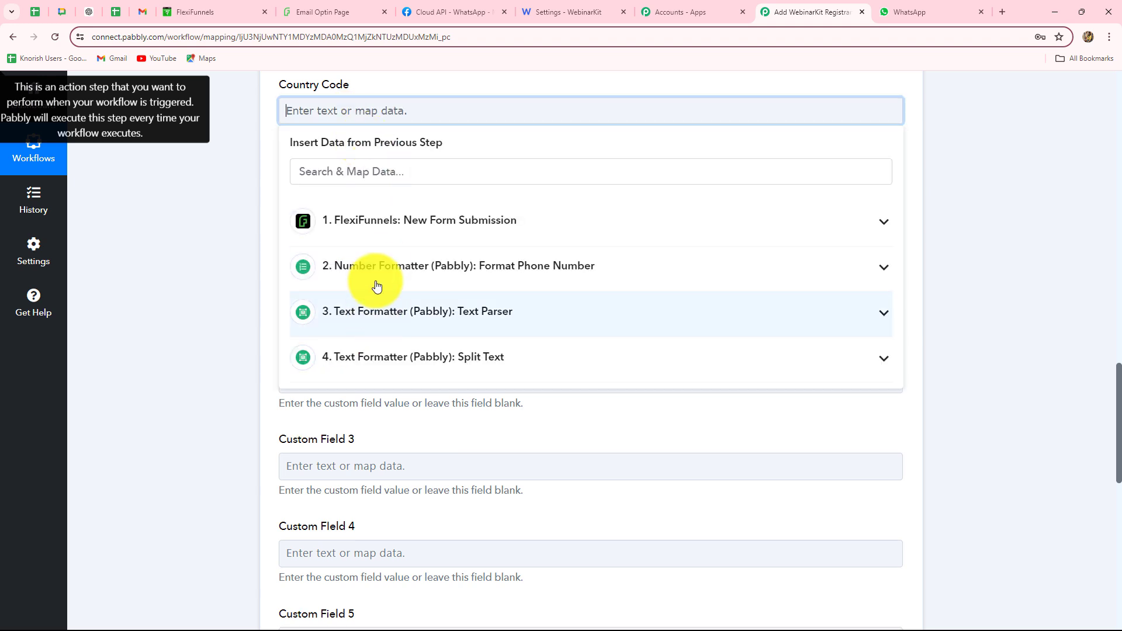
left_click(383, 267)
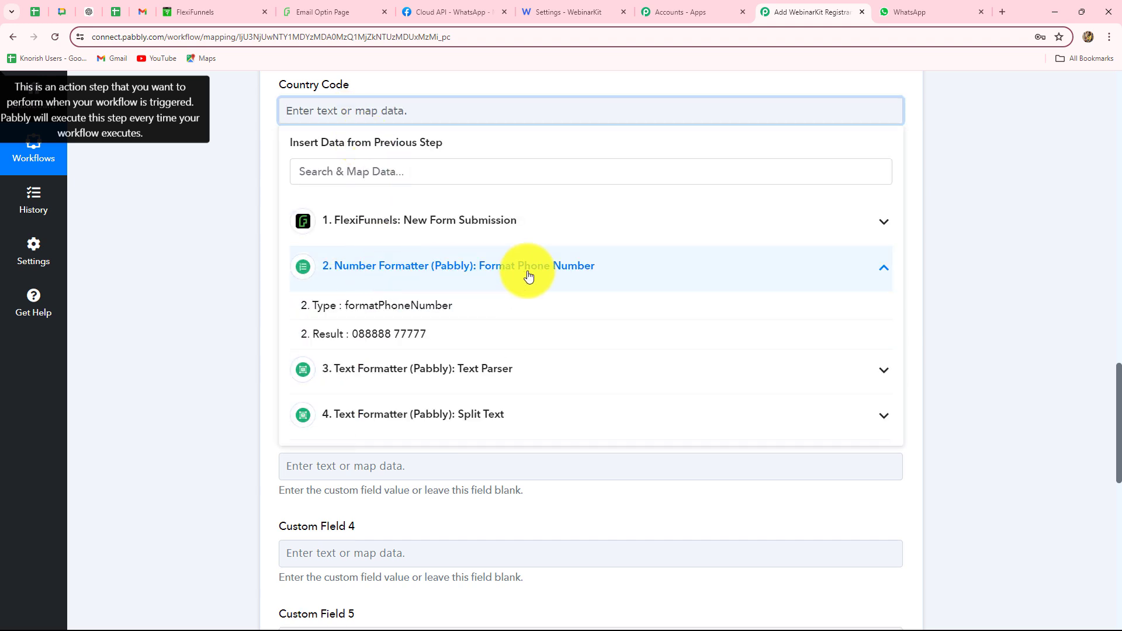
left_click(419, 220)
left_click(362, 404)
left_click(286, 119)
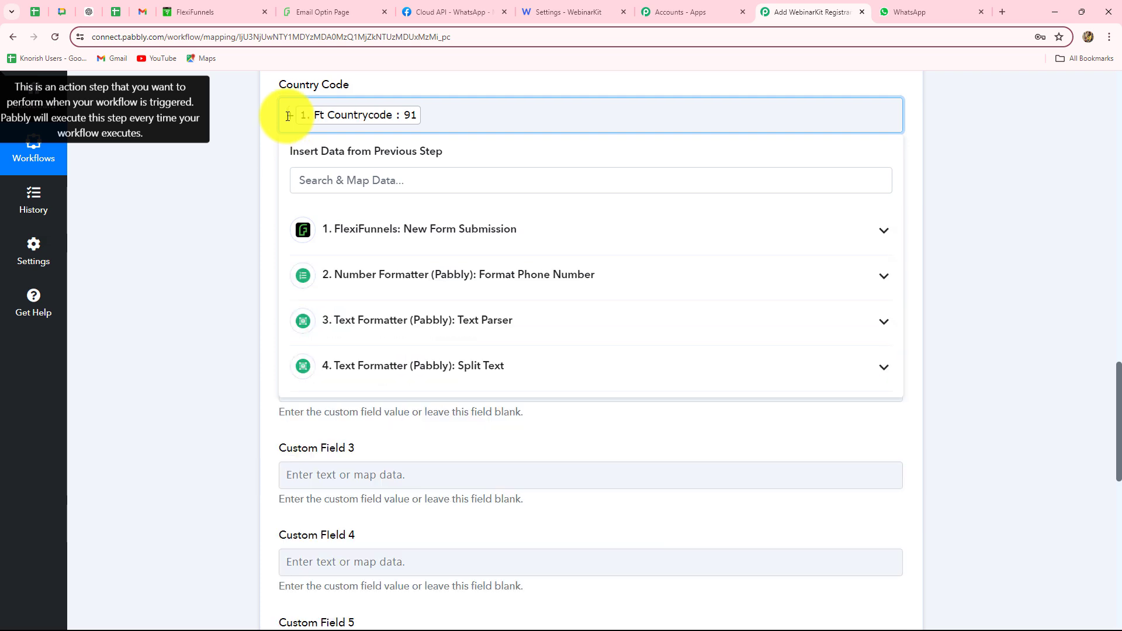
left_click(215, 181)
scroll(152, 346, "down", 5)
scroll(152, 346, "down", 3)
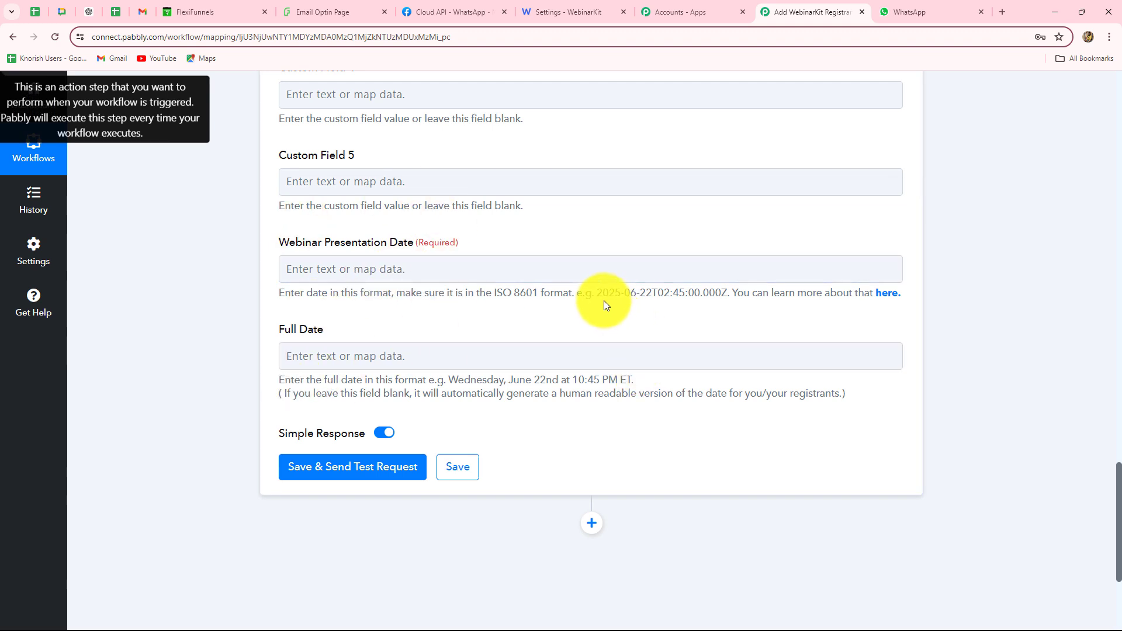
left_click_drag(597, 294, 735, 299)
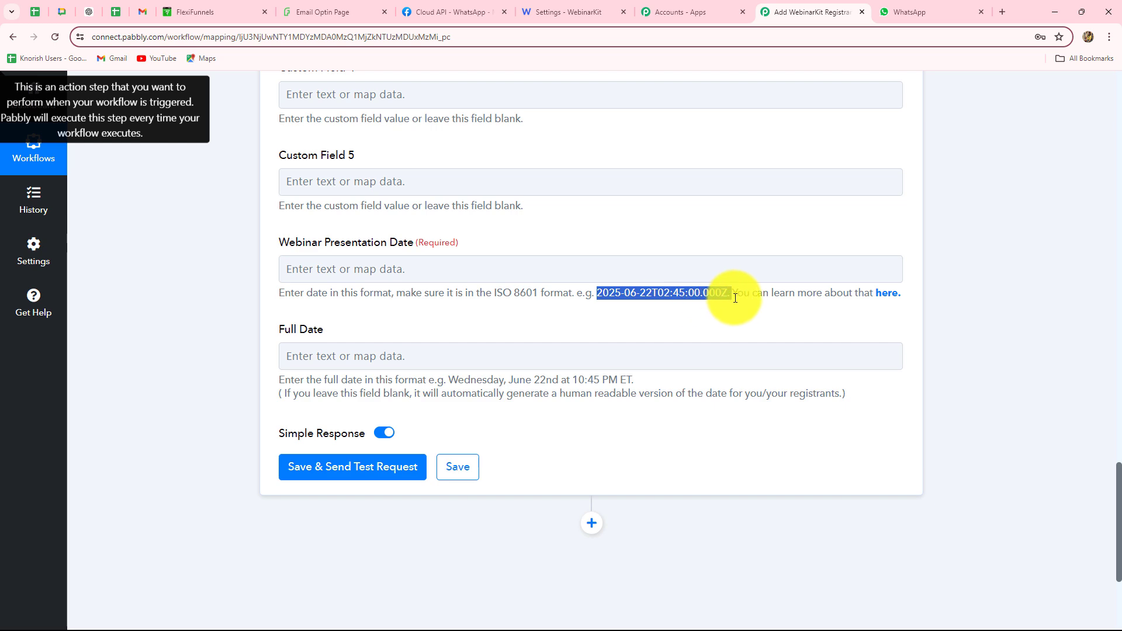
left_click(577, 10)
scroll(477, 293, "up", 15)
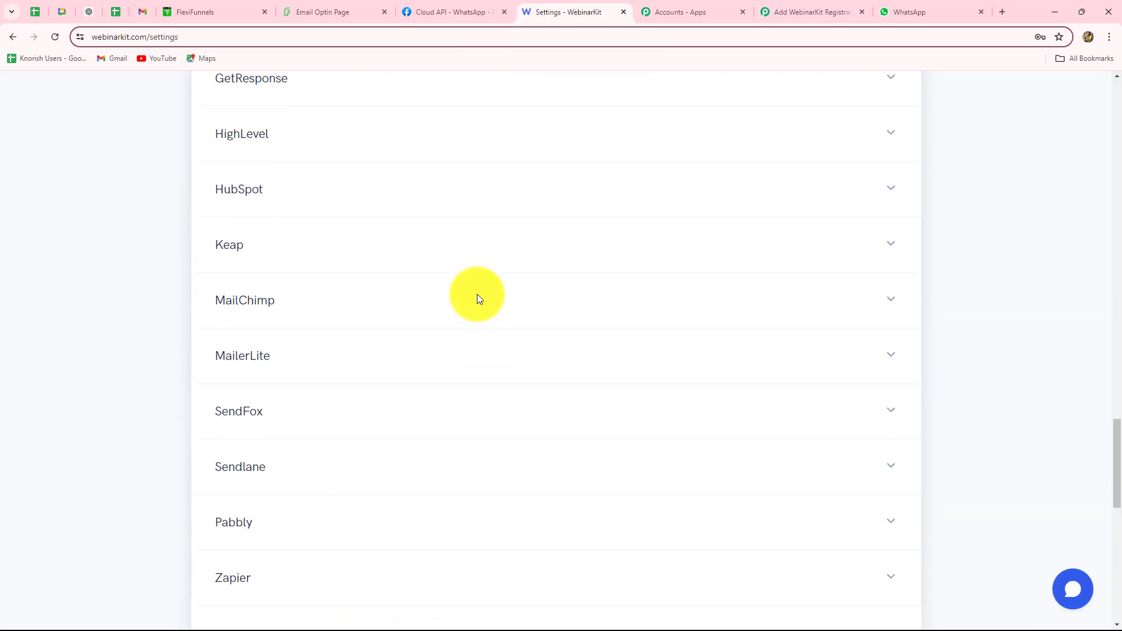
scroll(477, 293, "up", 10)
key("alt+Left")
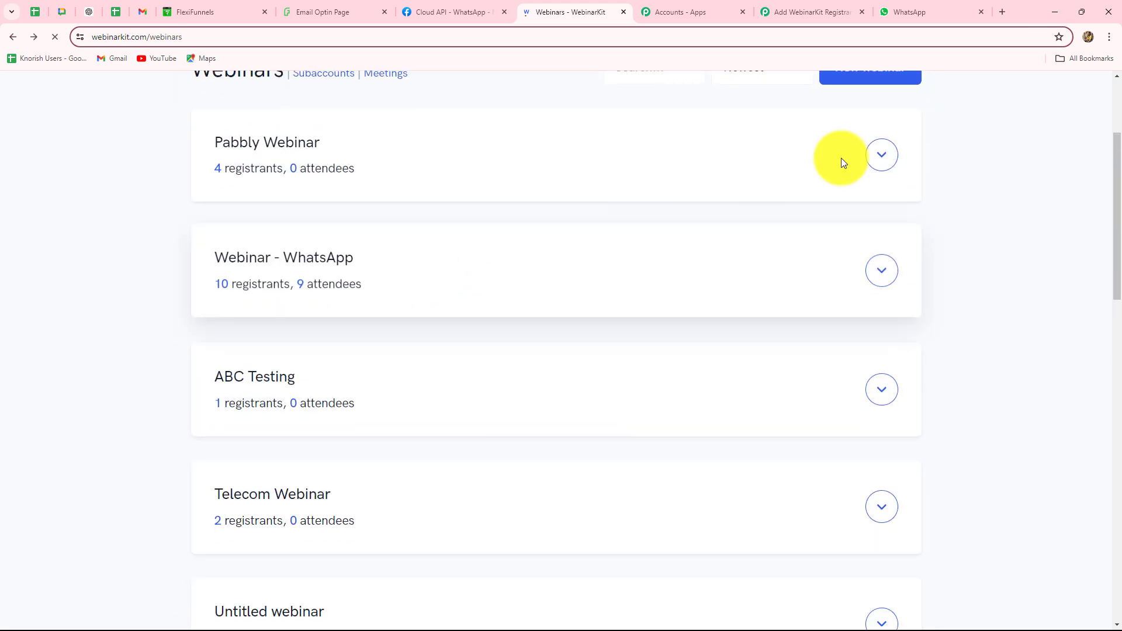
left_click(897, 155)
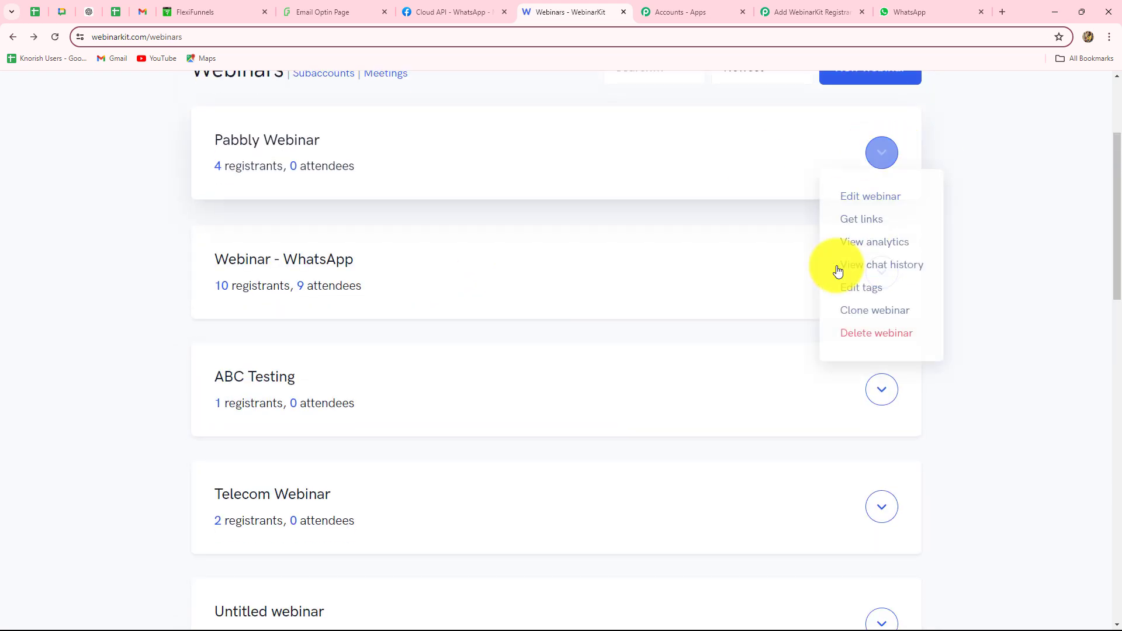
left_click(853, 197)
scroll(730, 435, "down", 7)
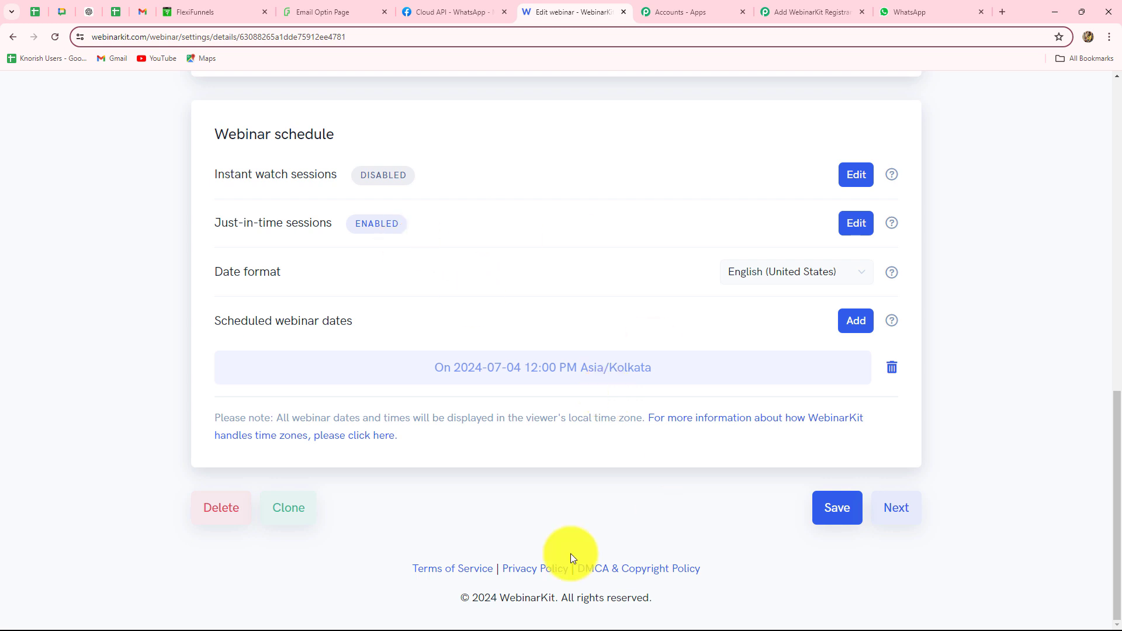
left_click(787, 12)
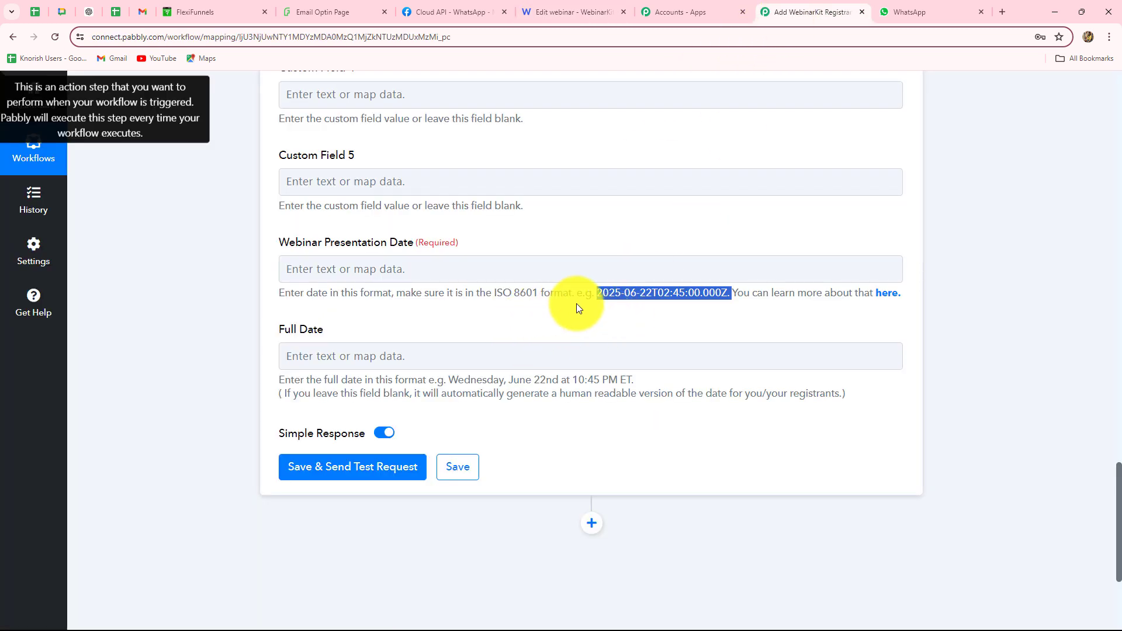
Insert a Date/Time Formatter (Pabbly) step after Split Text using Format Date with Time Zone, and connect it
left_click(645, 239)
left_click_drag(599, 295, 731, 307)
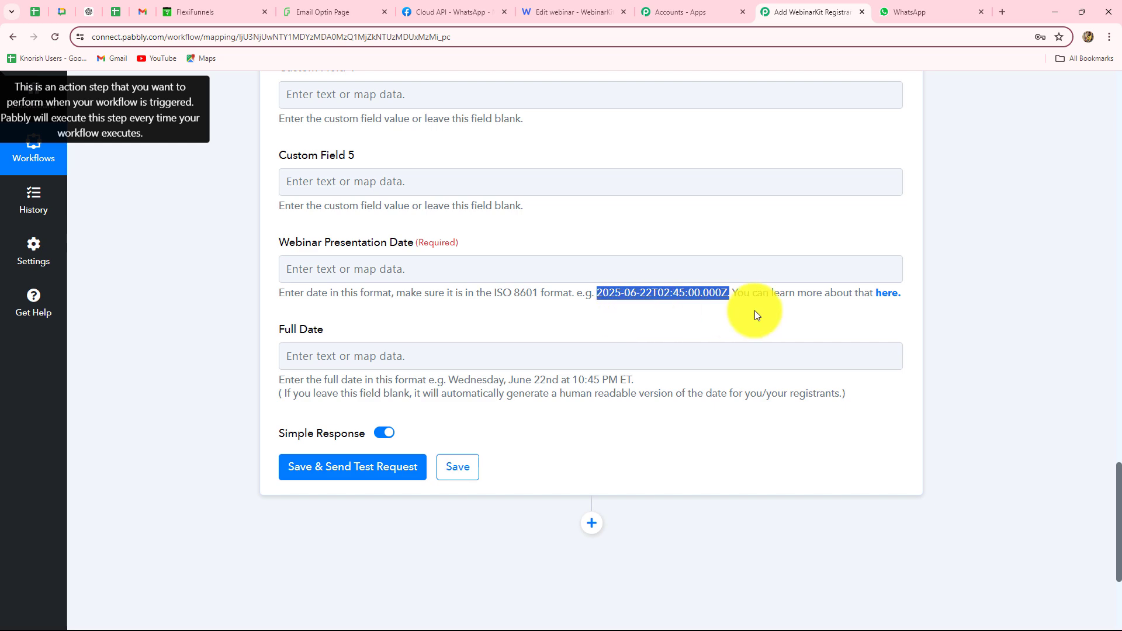
scroll(389, 337, "up", 20)
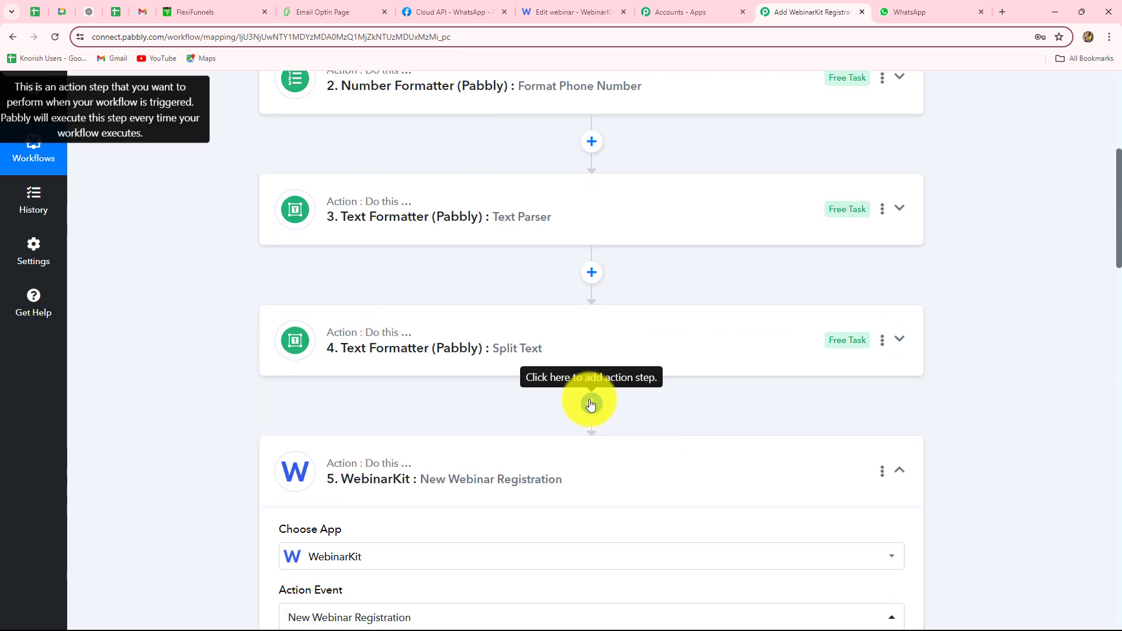
left_click(591, 403)
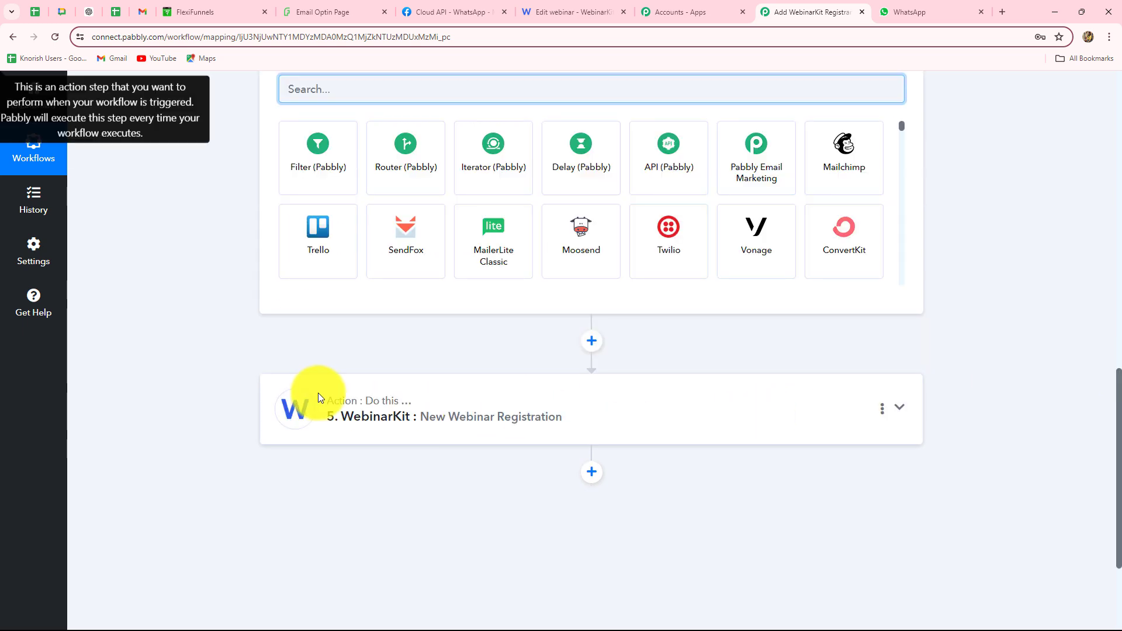
scroll(318, 395, "up", 4)
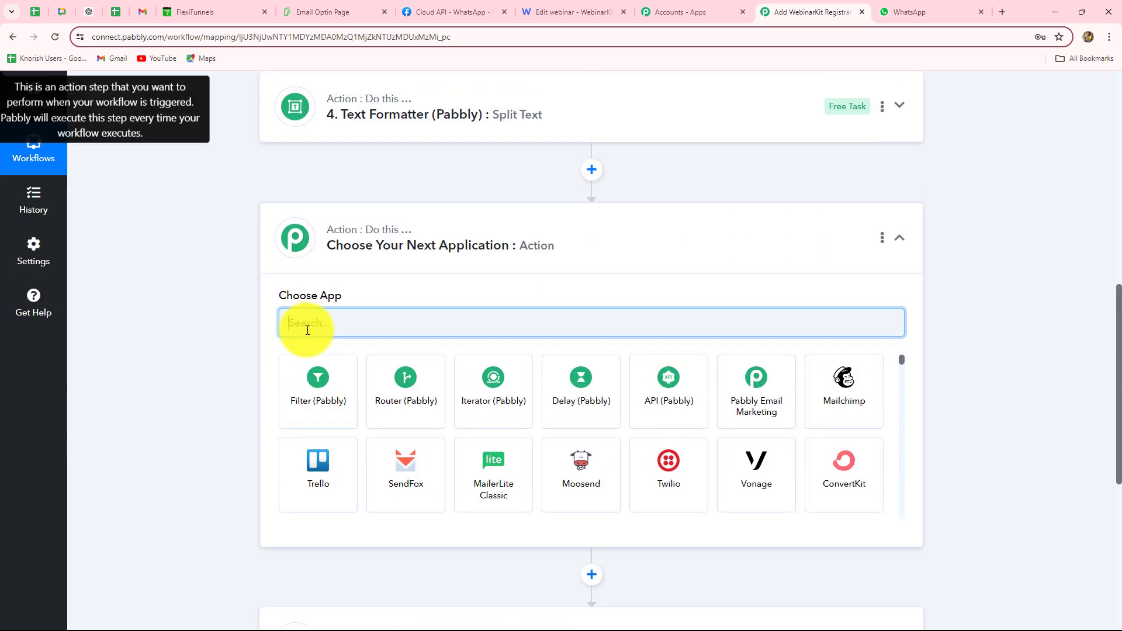
type("Date")
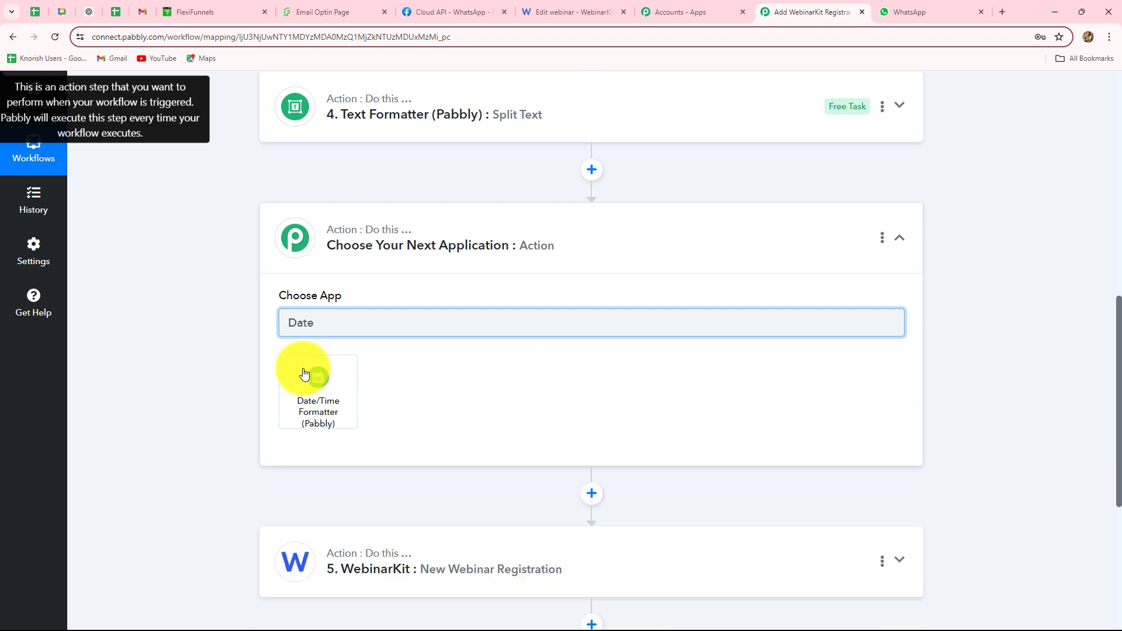
left_click(304, 374)
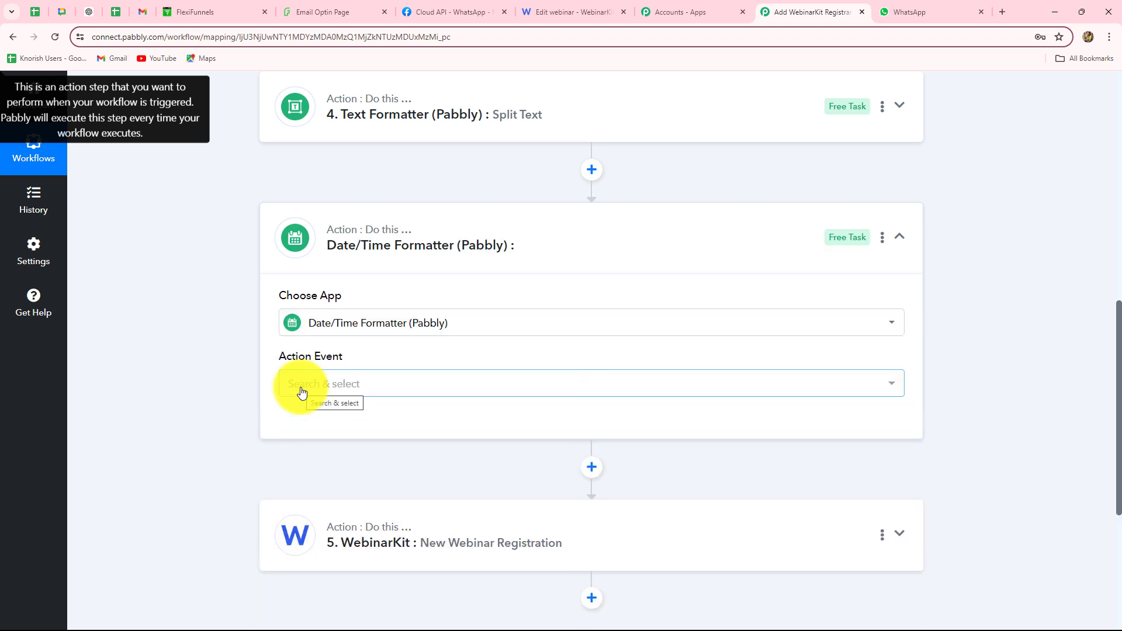
left_click(301, 390)
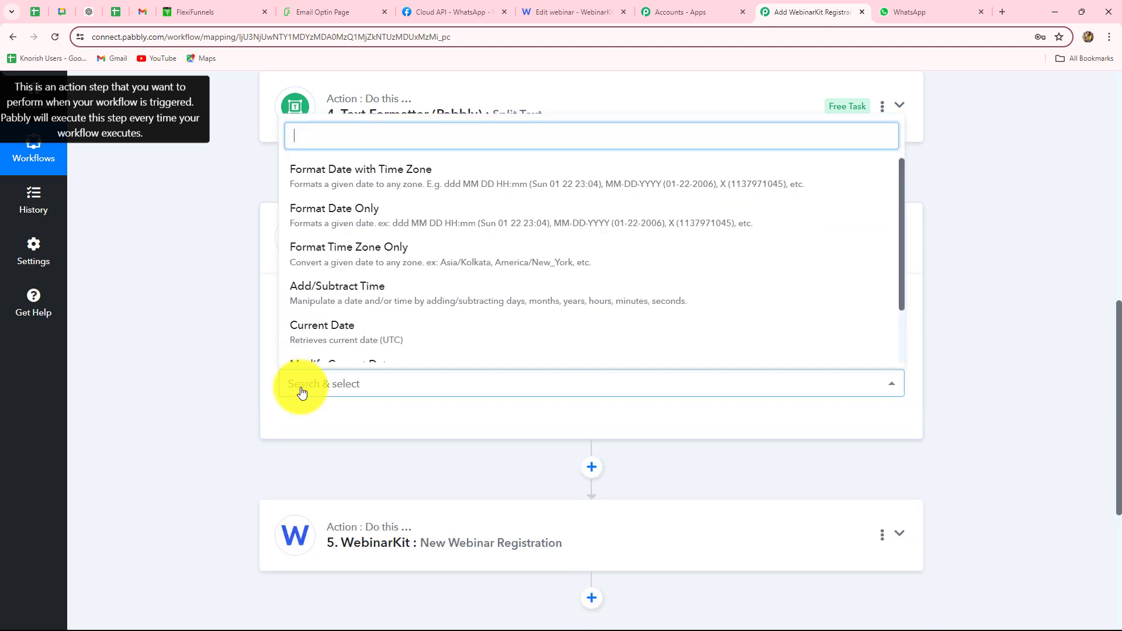
left_click(362, 171)
left_click(308, 424)
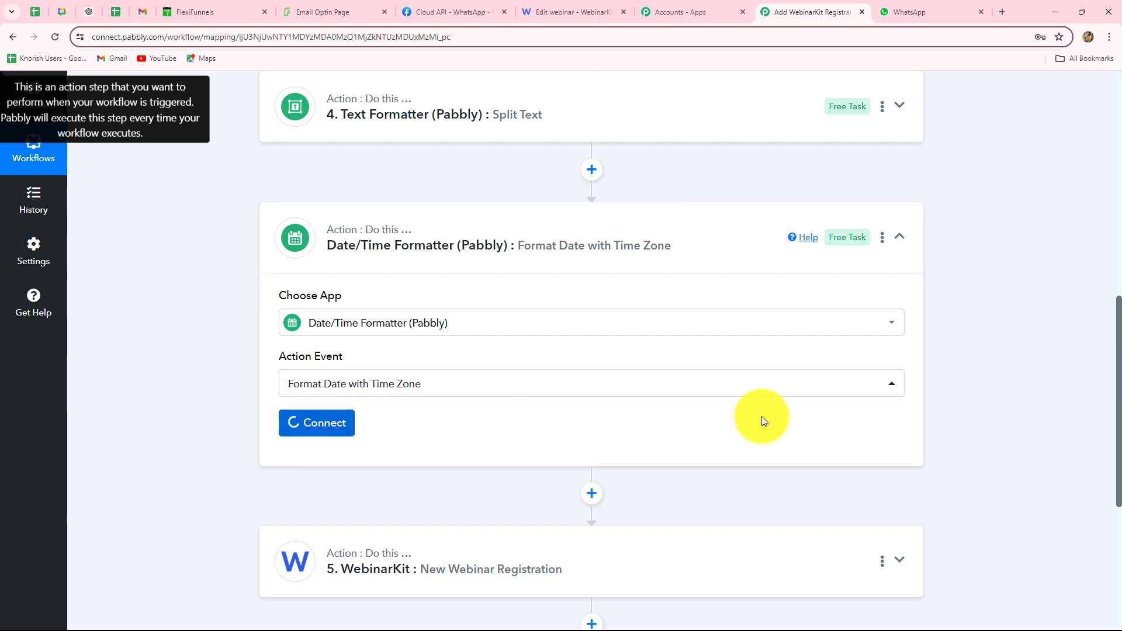
scroll(763, 416, "down", 5)
left_click(429, 206)
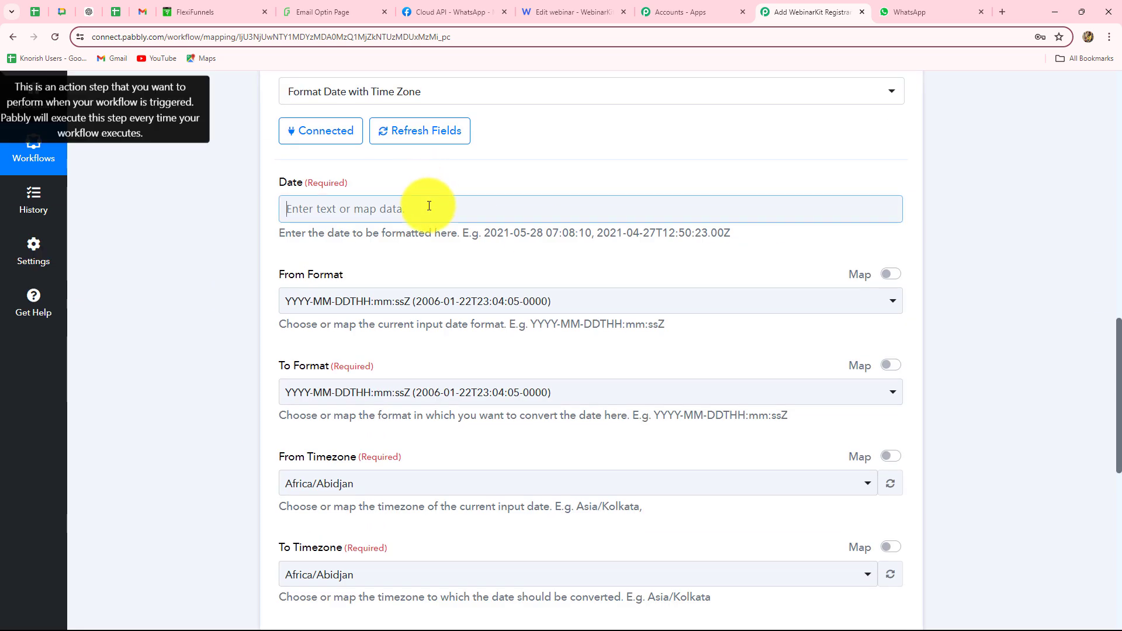
scroll(429, 205, "down", 2)
left_click(409, 343)
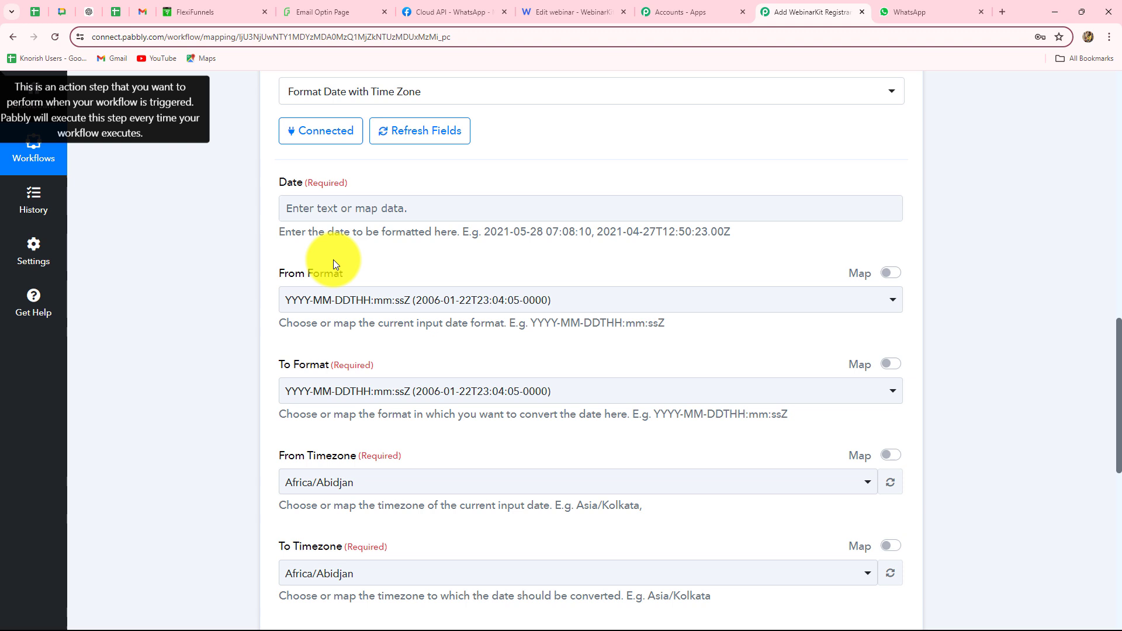
left_click(326, 205)
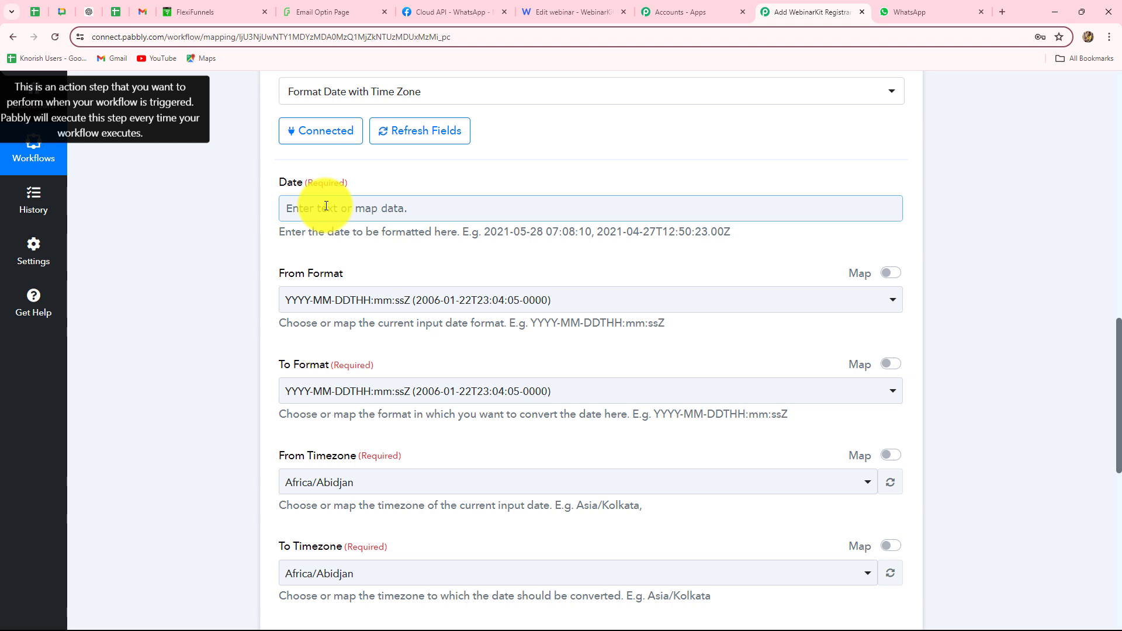
left_click(580, 11)
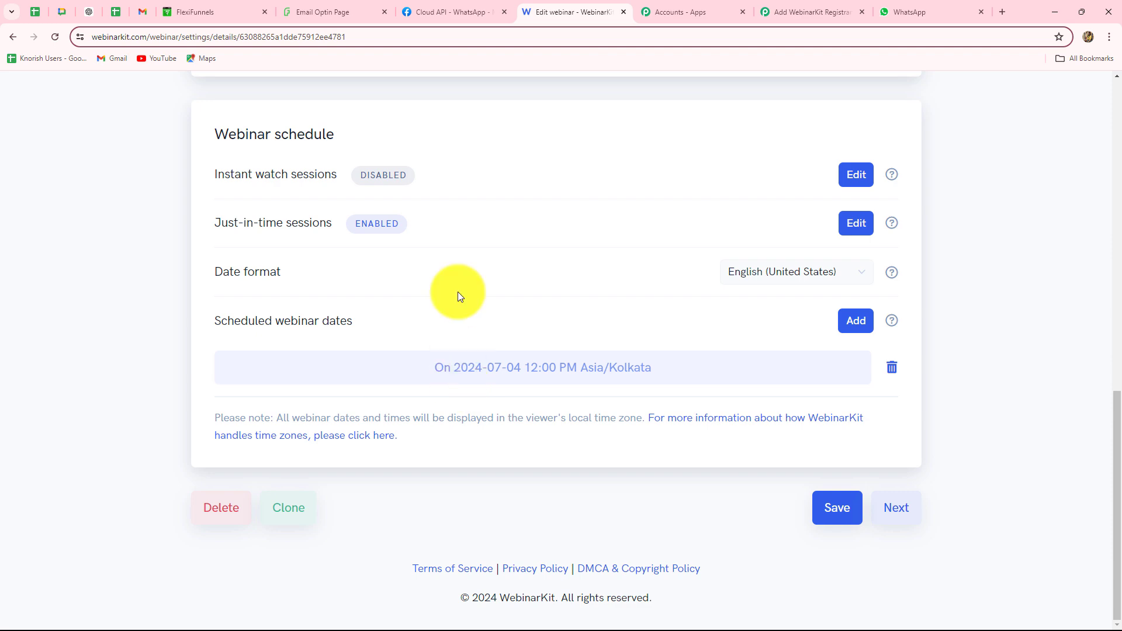
left_click(795, 10)
left_click(321, 215)
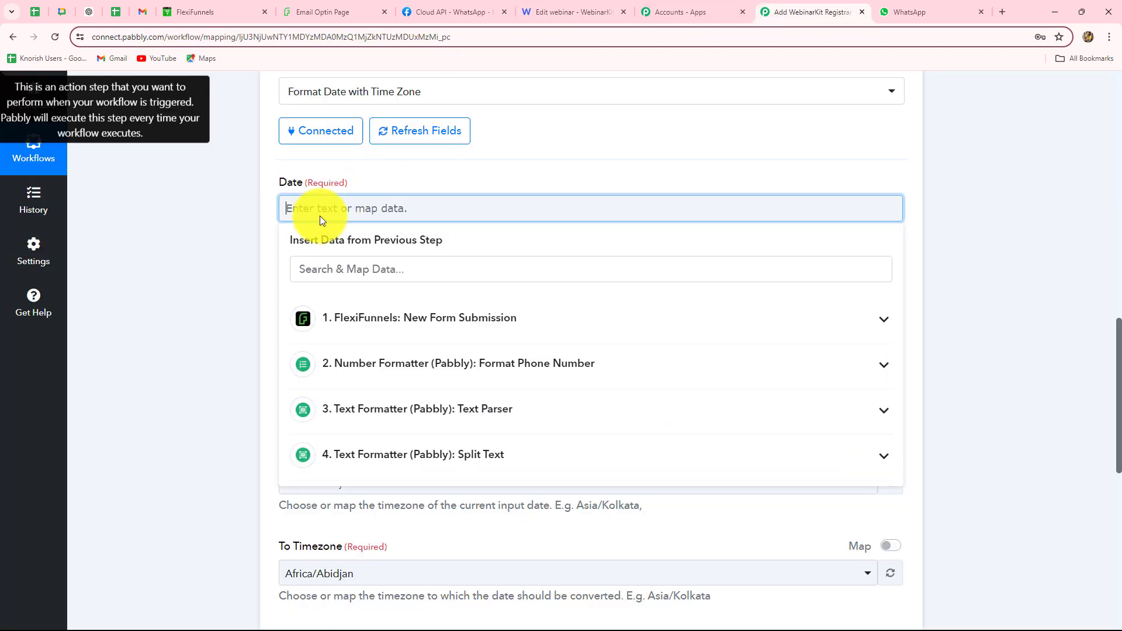
type("2024-07-04")
type("12.")
type("00")
left_click(226, 274)
Set From Format to YYYY-MM-DD HH:mm:ss Z and keep To Format as YYYY-MM-DDTHH:mm:ssZ
scroll(227, 273, "down", 2)
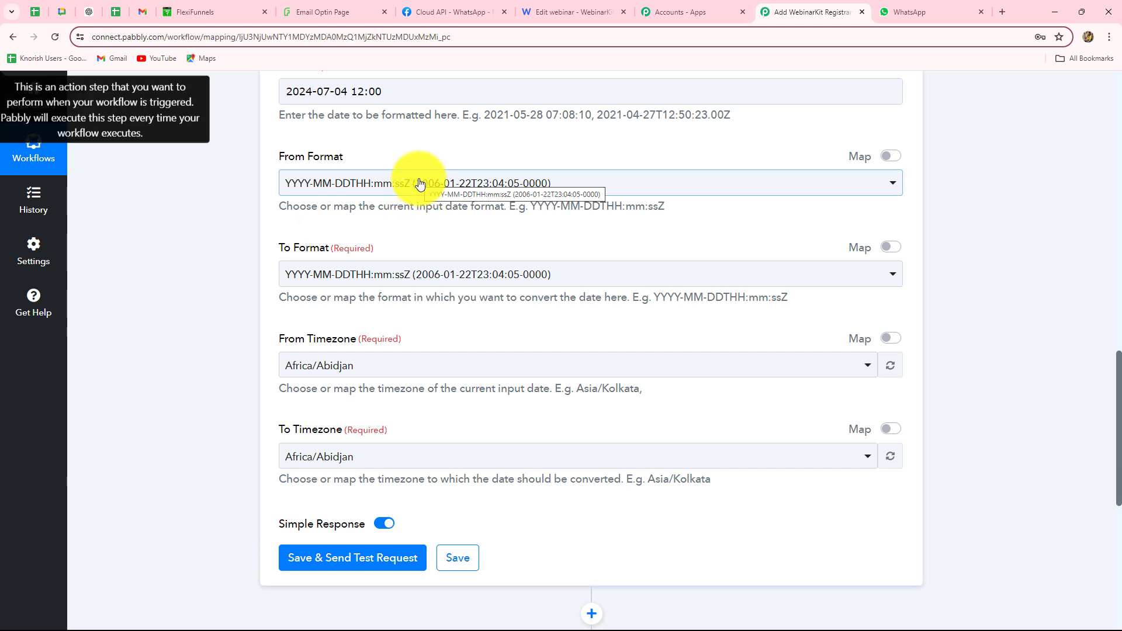
left_click(373, 193)
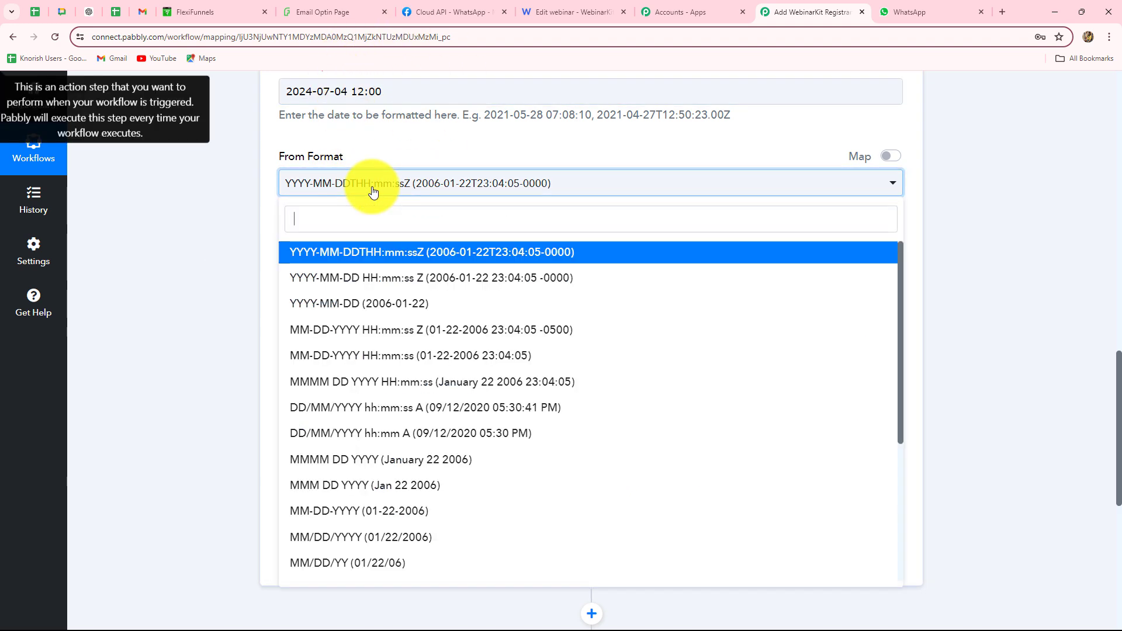
left_click(384, 287)
left_click(333, 274)
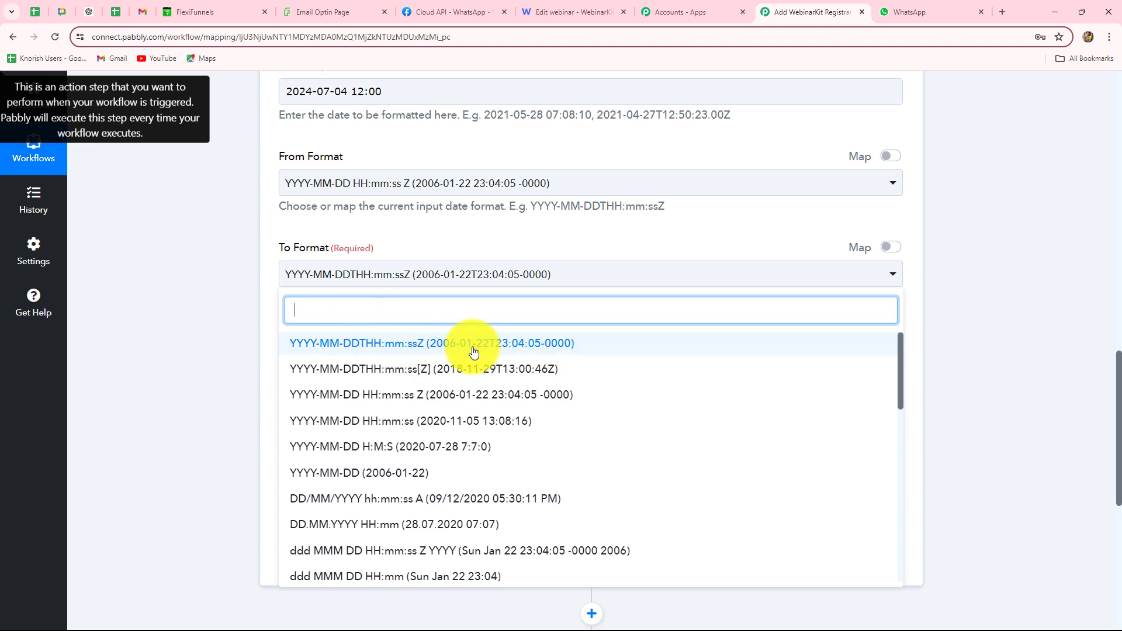
left_click(400, 348)
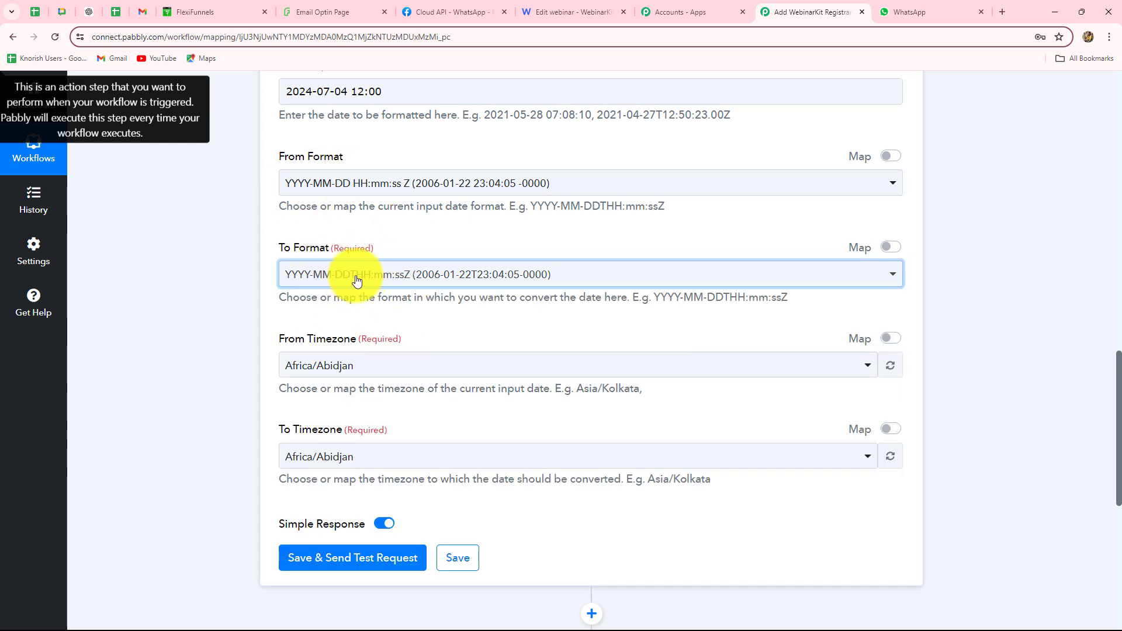
Set the date step's From Timezone to Asia/Kolkata
scroll(353, 340, "down", 2)
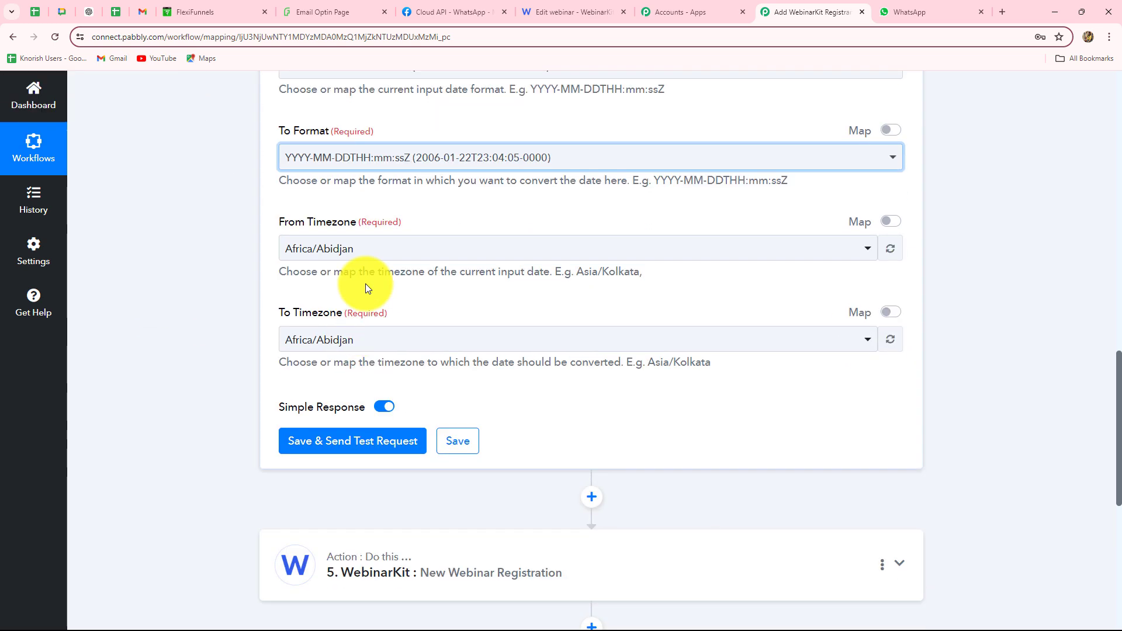
left_click(354, 250)
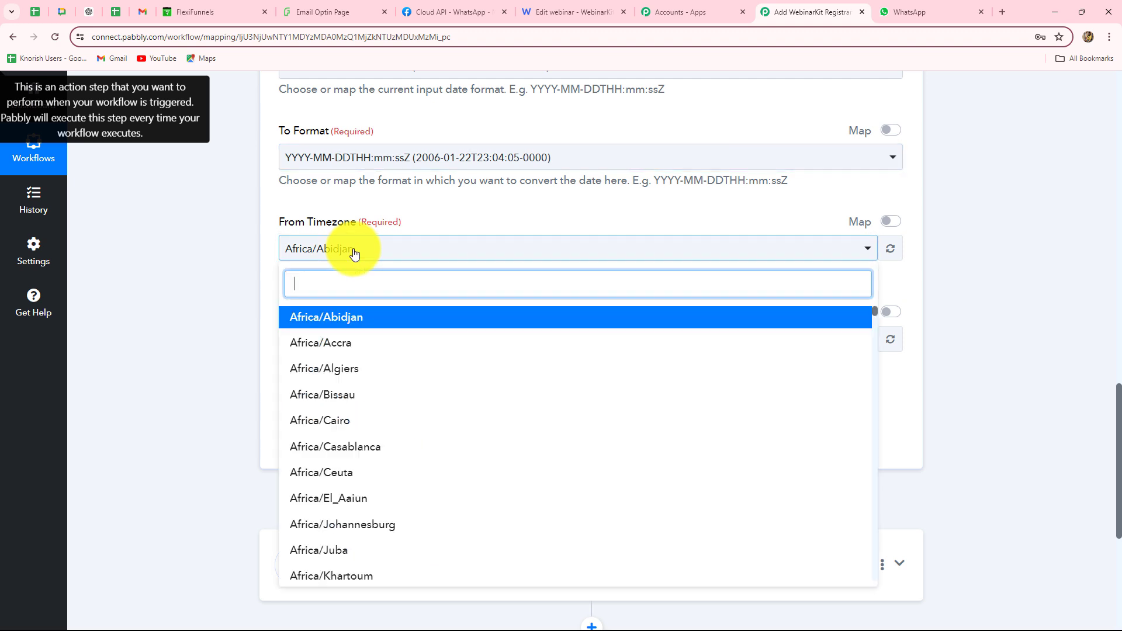
type("s")
key("BackSpace")
type("asia/")
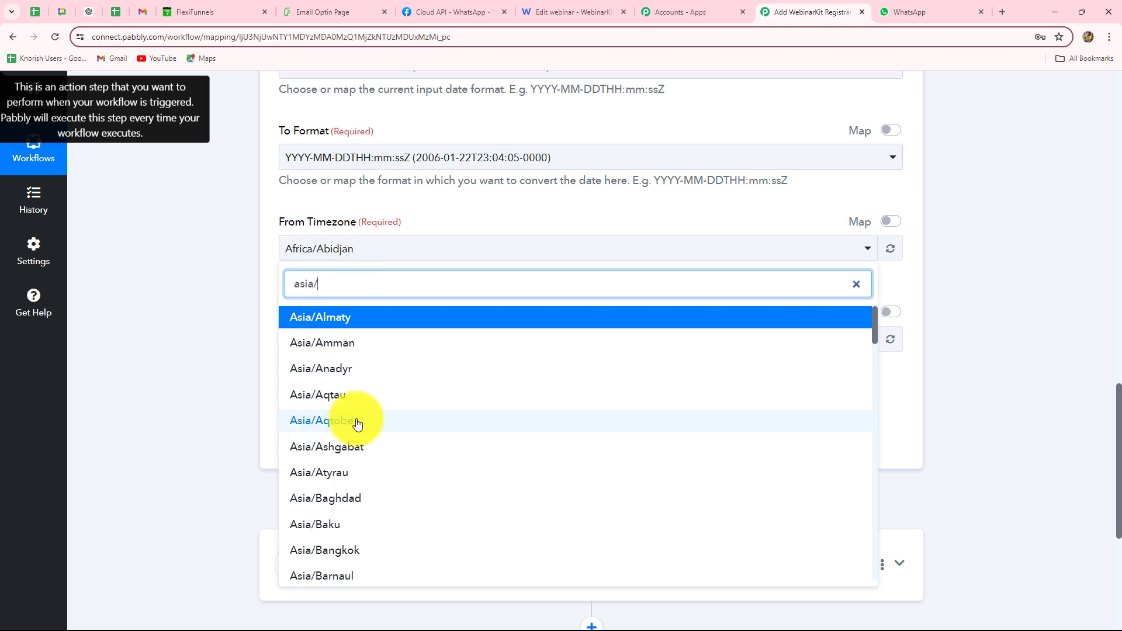
left_click(555, 12)
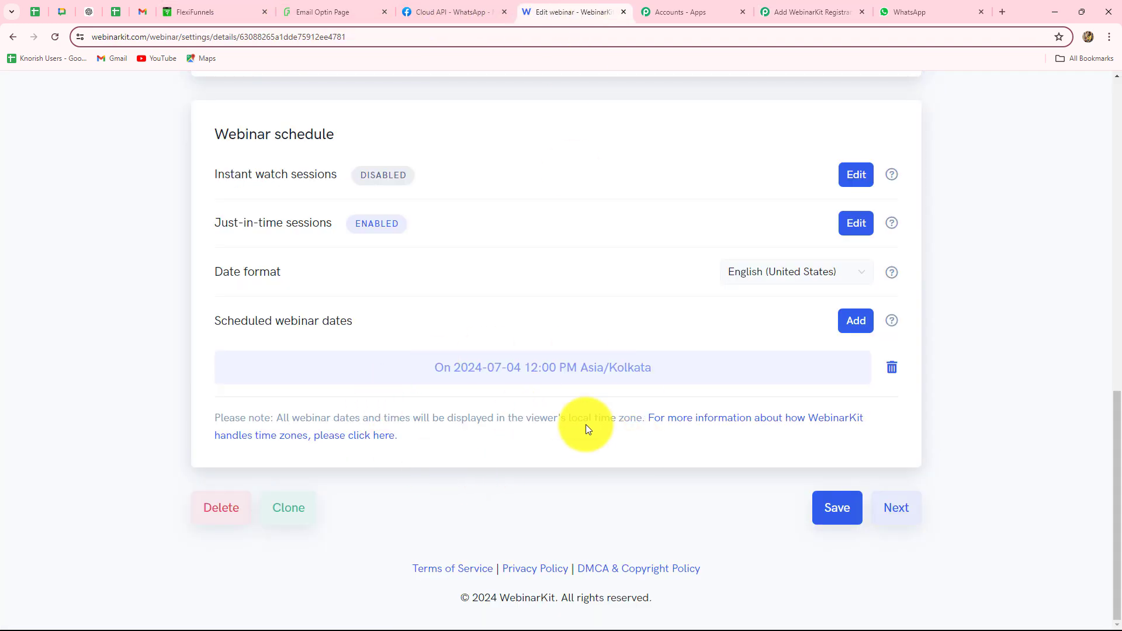
left_click(782, 8)
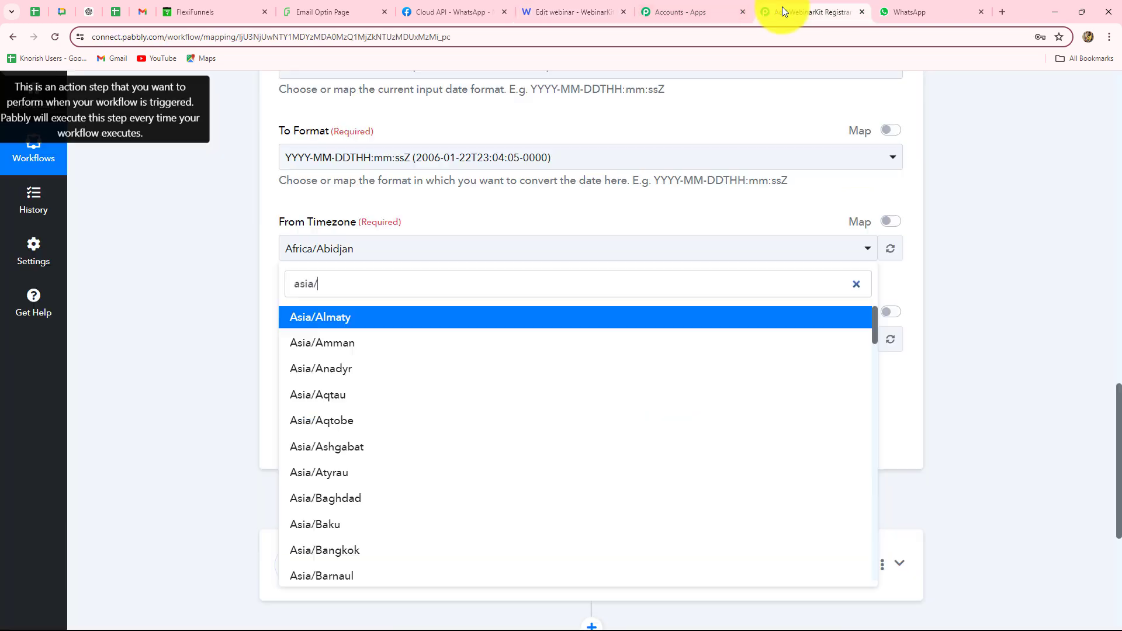
type("a/")
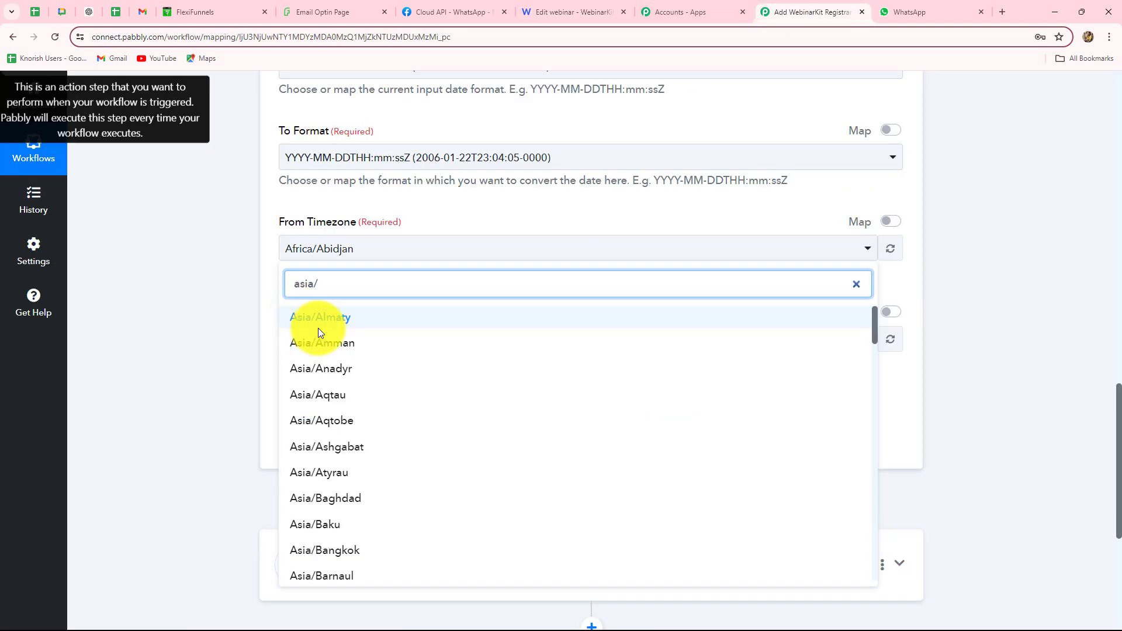
type("ko")
left_click(320, 325)
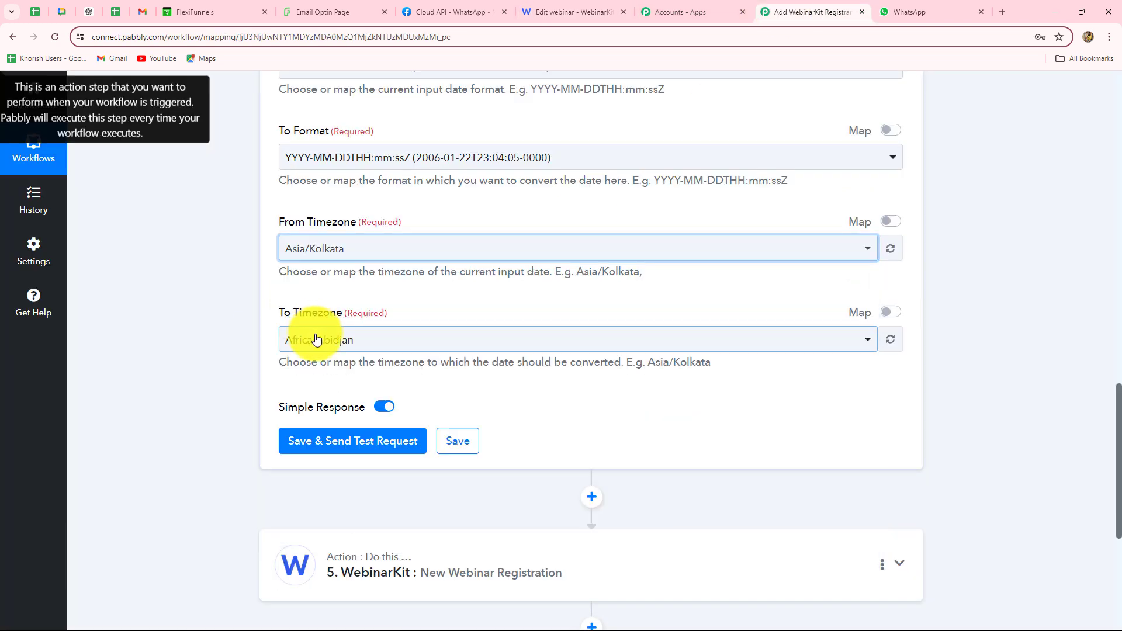
Set To Timezone to Etc/UTC and test, getting 2024-07-04T06:30:00+00:00
left_click(372, 342)
type("utc")
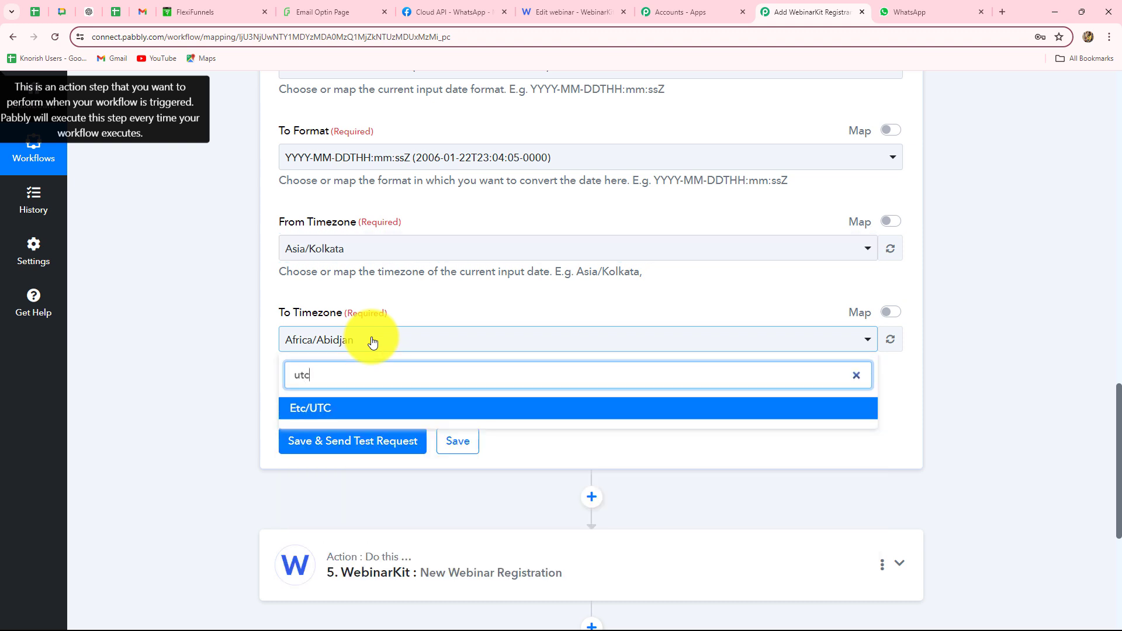
left_click(312, 409)
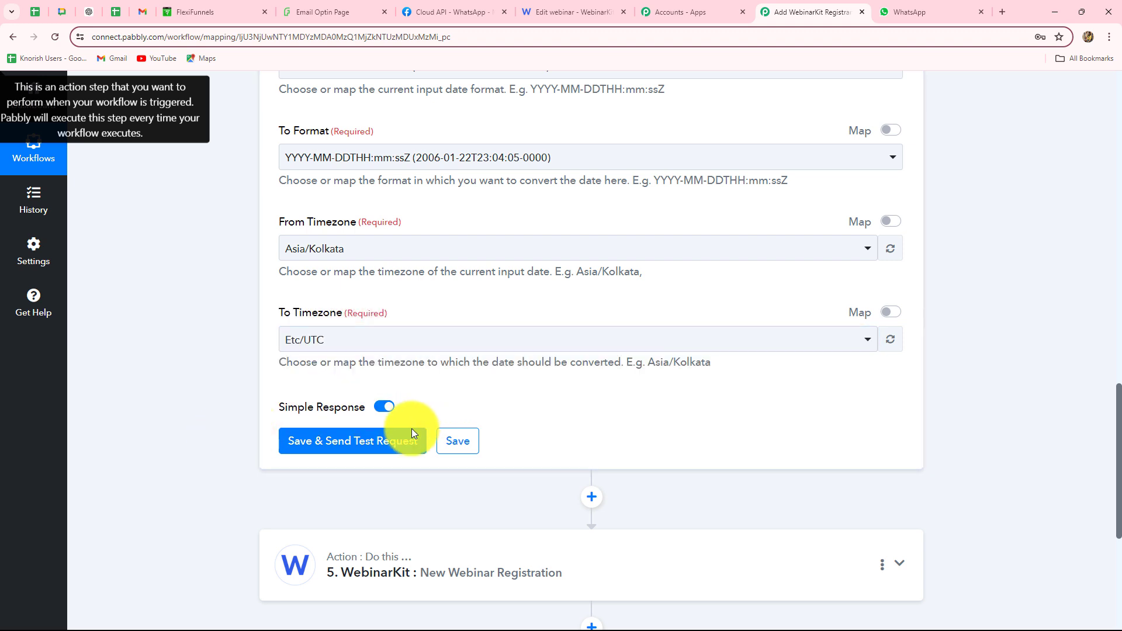
left_click(392, 441)
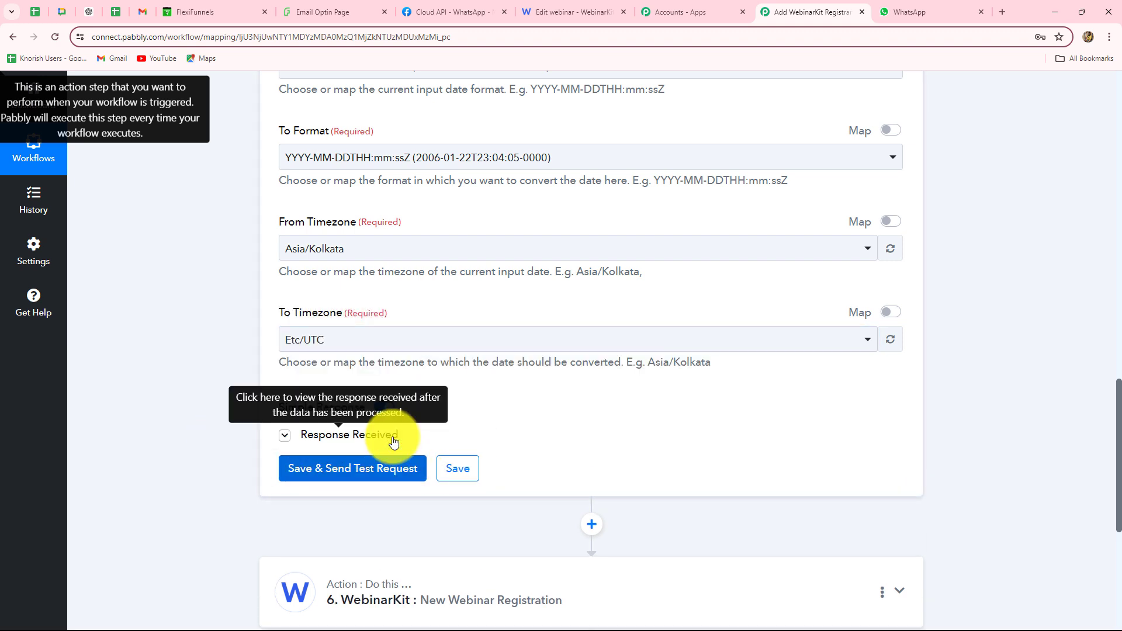
scroll(393, 438, "down", 3)
left_click_drag(818, 368, 532, 387)
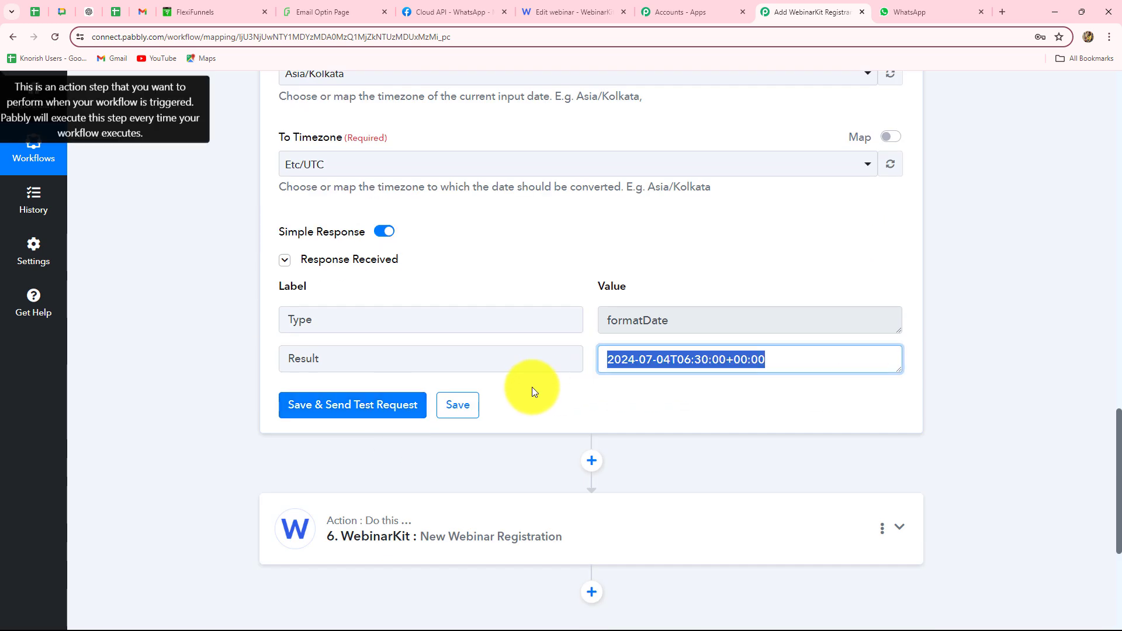
scroll(683, 392, "down", 4)
Map the converted date Result into Webinar Presentation Date and set Full Date to Thursday, July 04th at 12:00 PM ET
left_click(450, 280)
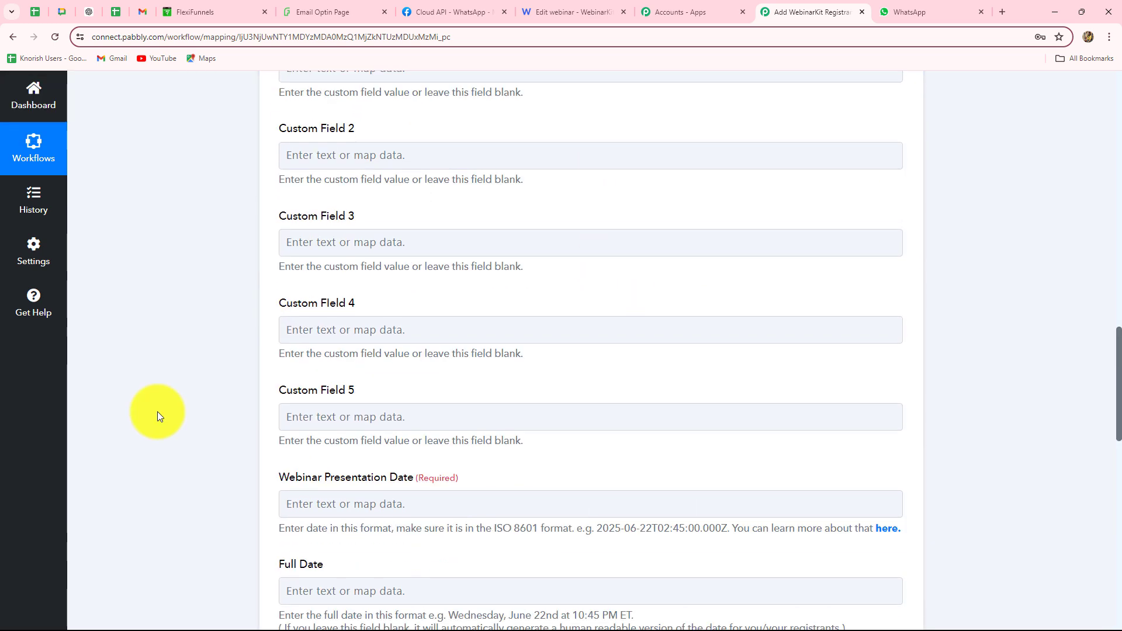
scroll(157, 411, "down", 4)
left_click(380, 268)
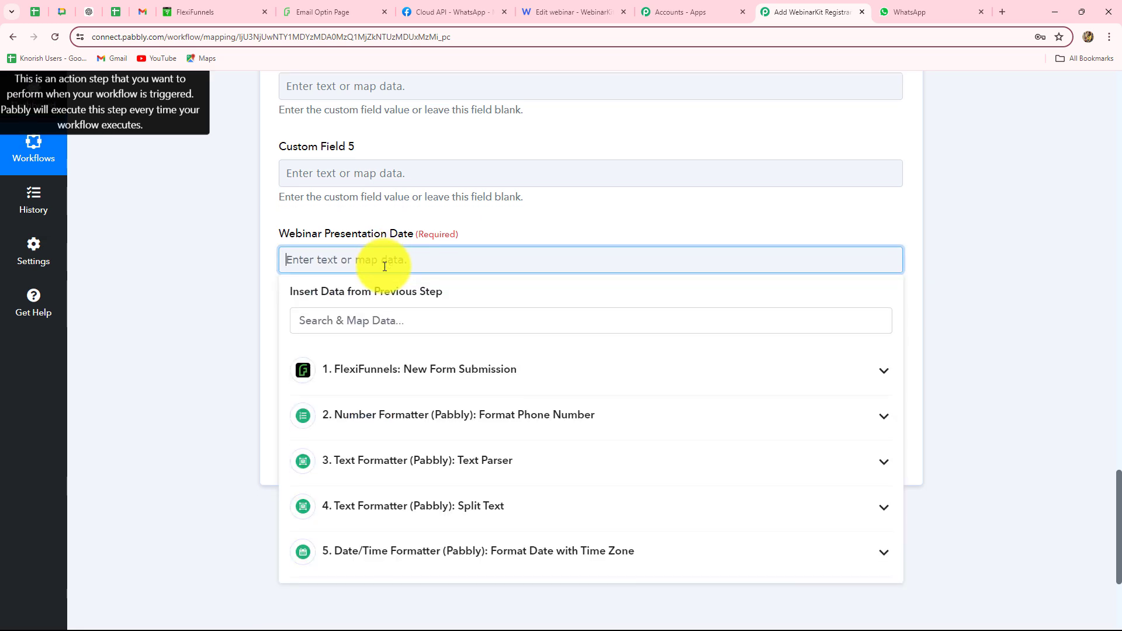
scroll(413, 364, "down", 4)
left_click(412, 360)
left_click(401, 436)
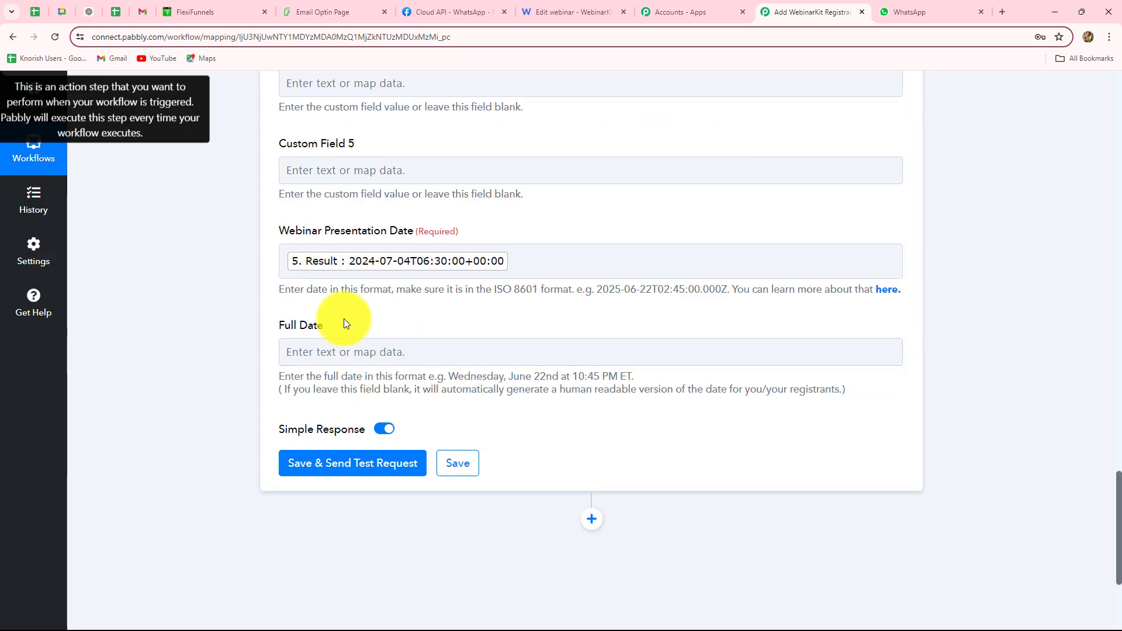
left_click_drag(448, 376, 815, 377)
left_click(413, 351)
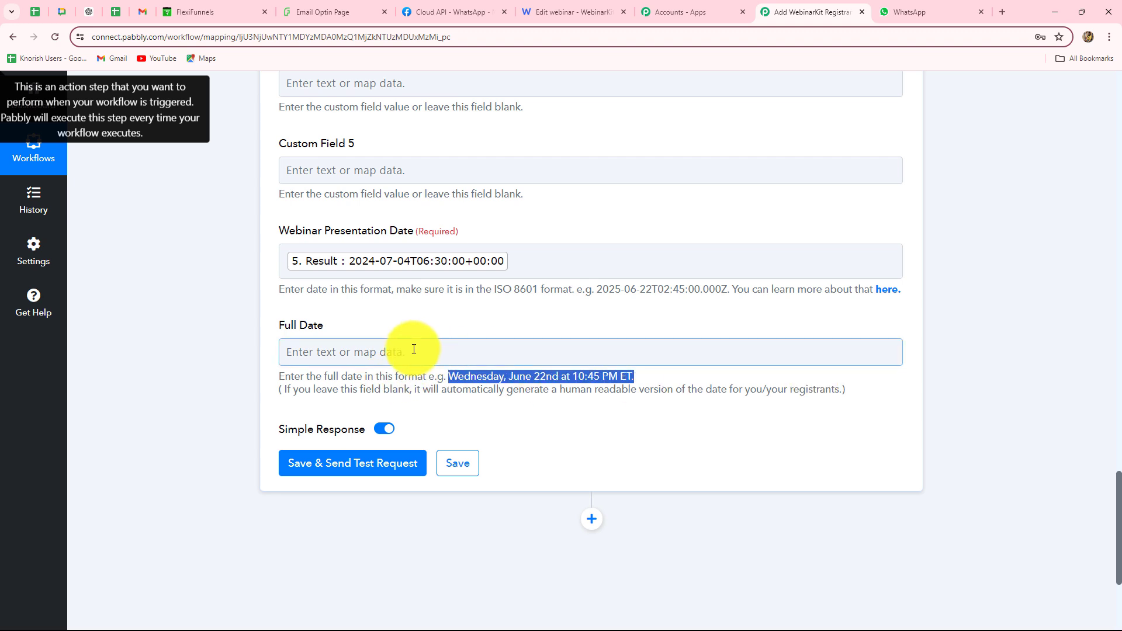
left_click(219, 379)
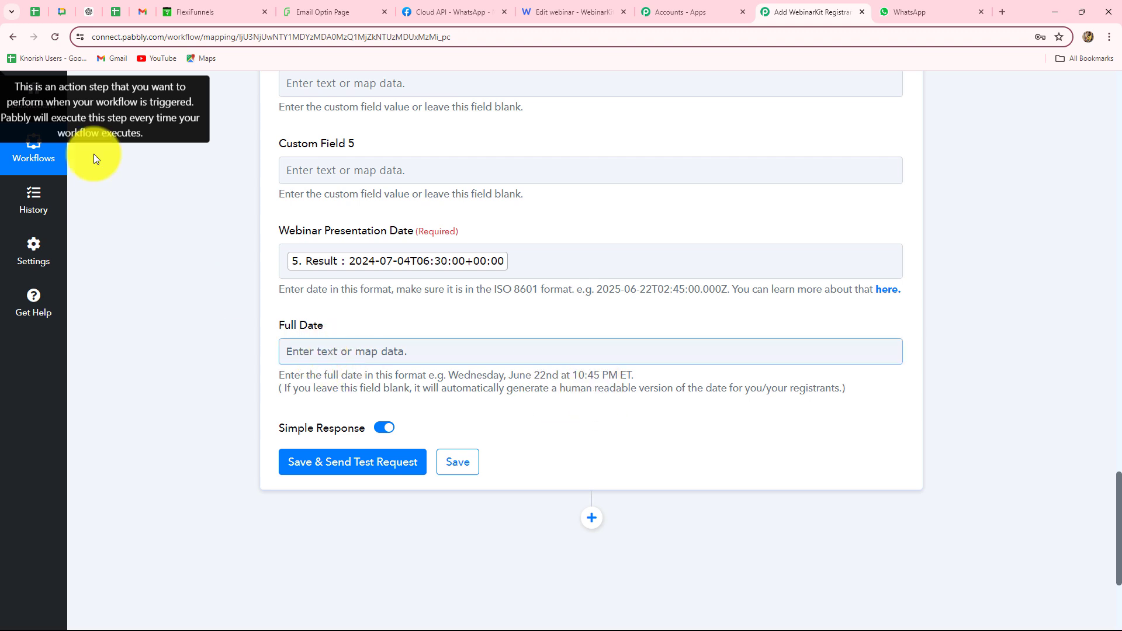
Save and test the WebinarKit registration, confirming the OK status and returned presentation date
scroll(294, 265, "down", 2)
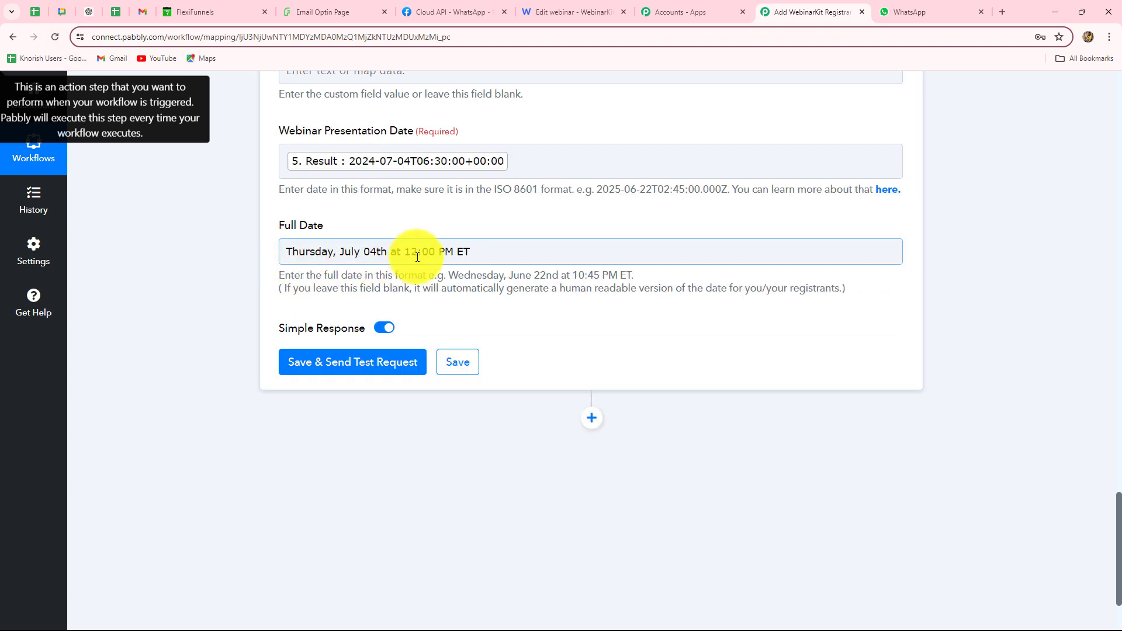
left_click(375, 374)
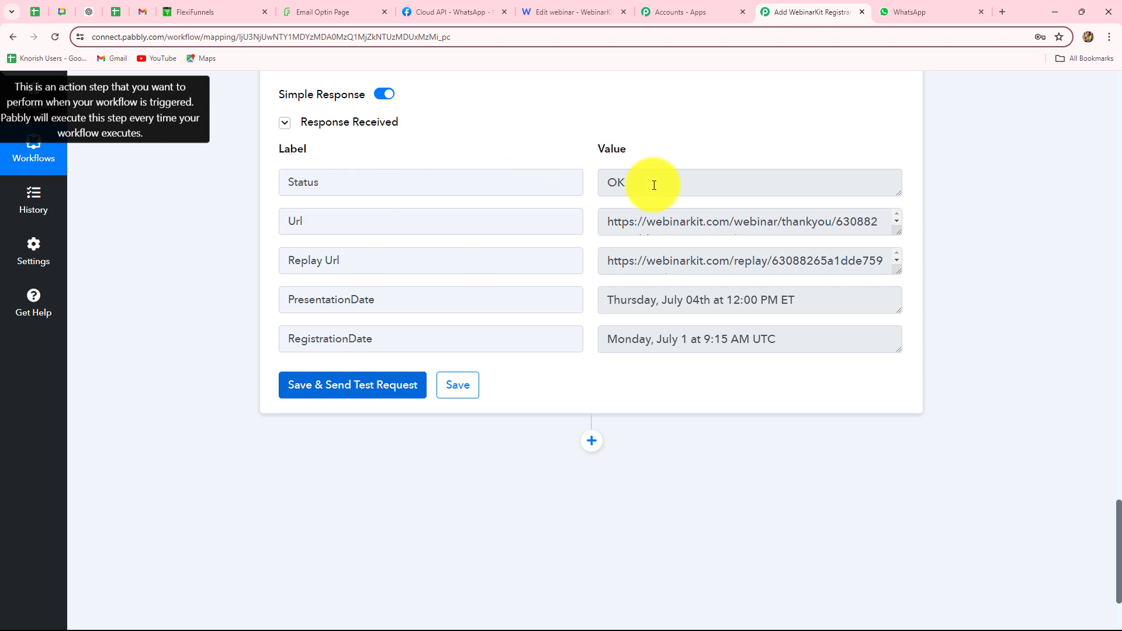
left_click_drag(654, 185, 589, 188)
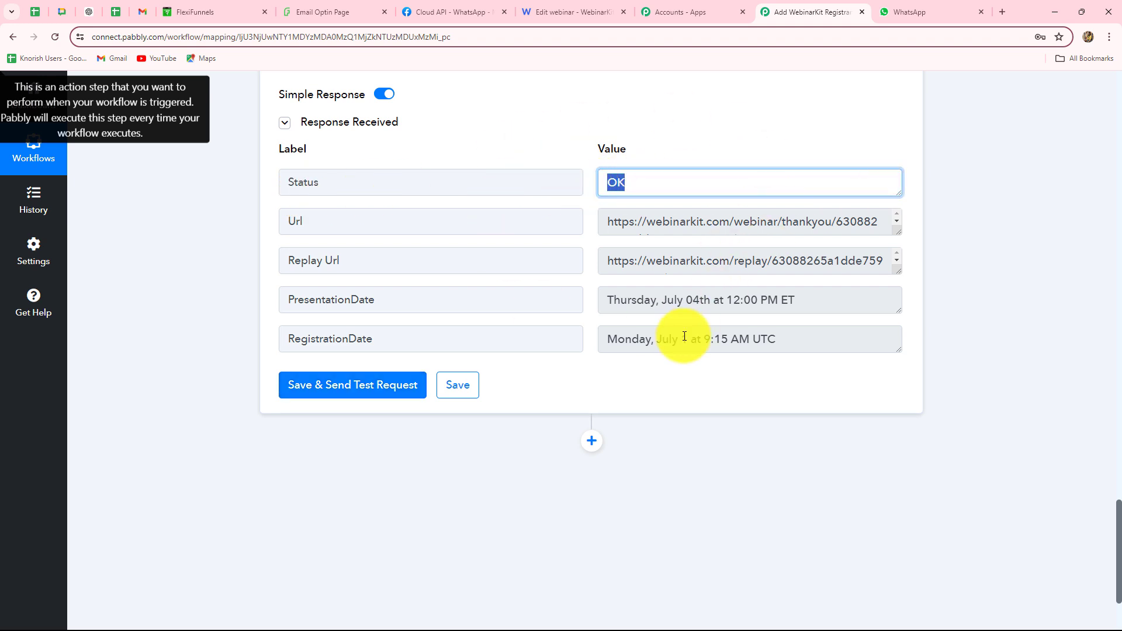
left_click_drag(784, 301, 561, 316)
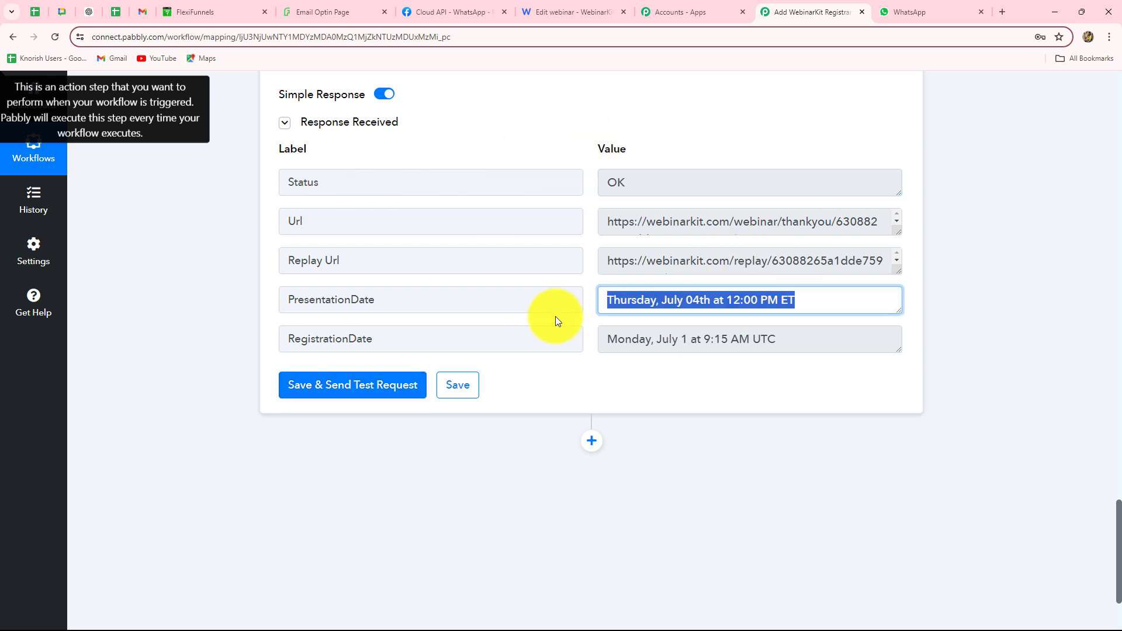
scroll(555, 317, "up", 9)
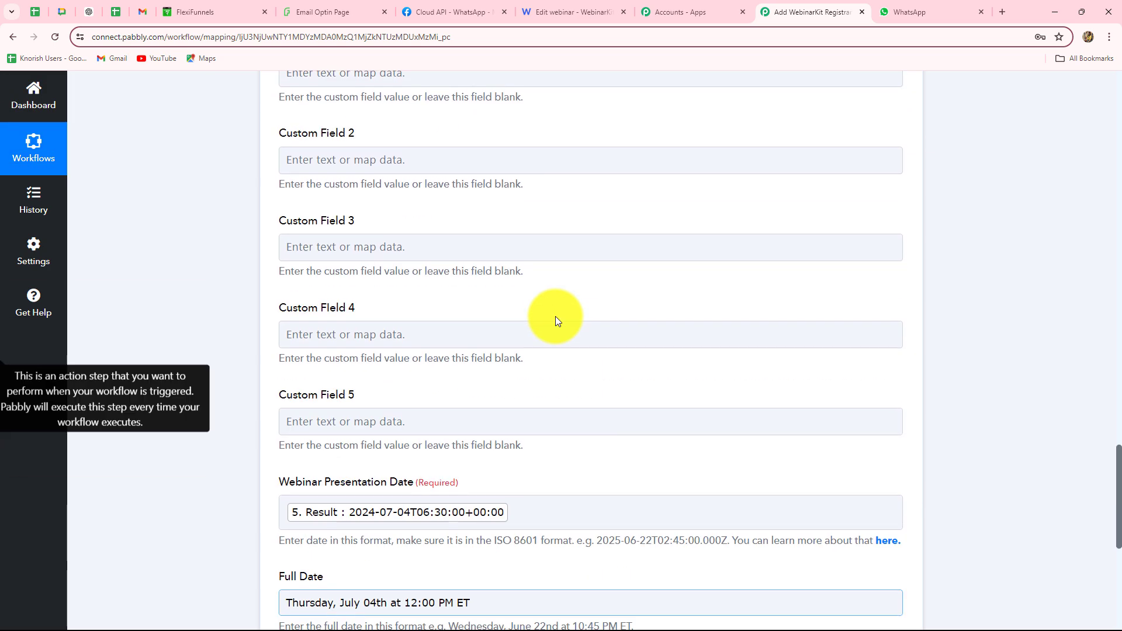
scroll(555, 317, "up", 5)
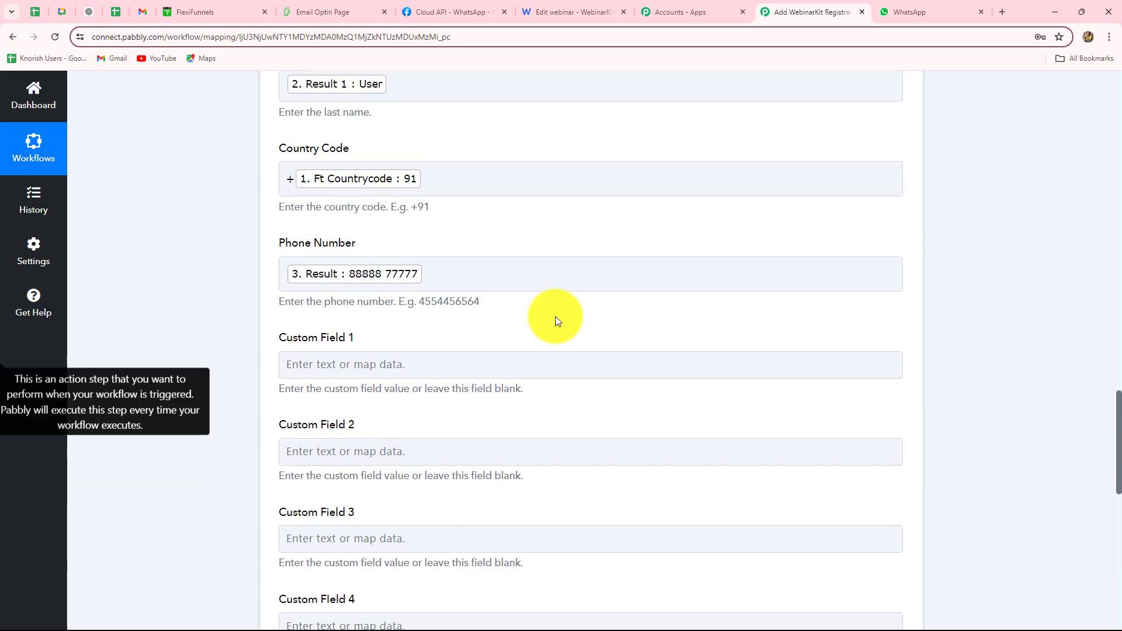
left_click(548, 16)
Confirm in Pabbly Webinar's analytics that the test registrant appears, giving July 4 five registrants, then return to Pabbly
left_click(14, 37)
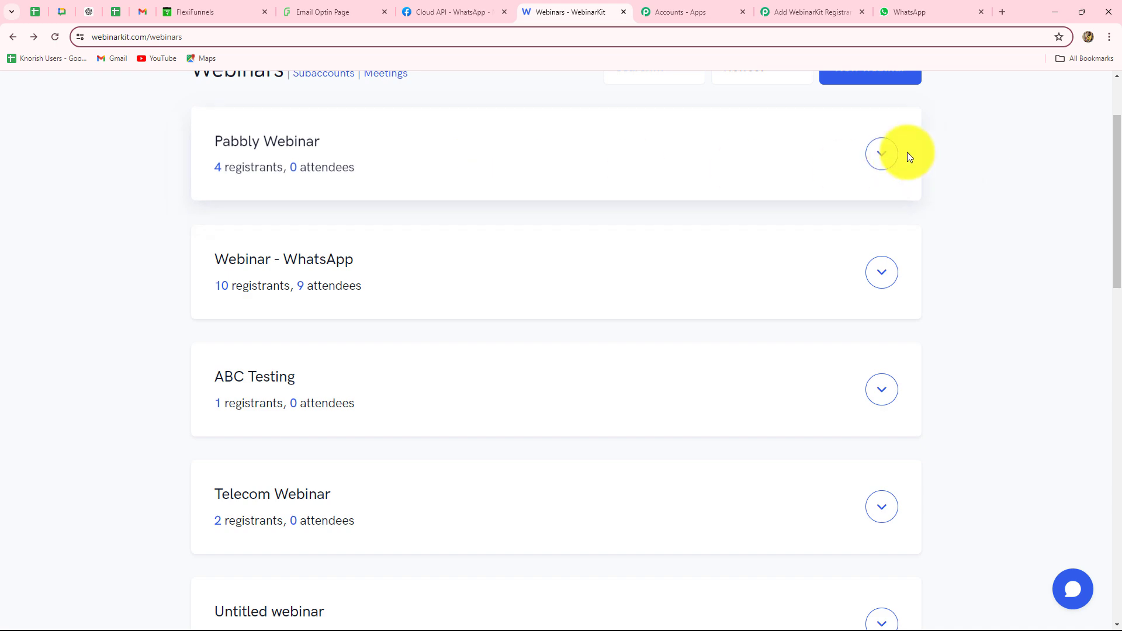
left_click(880, 156)
left_click(862, 248)
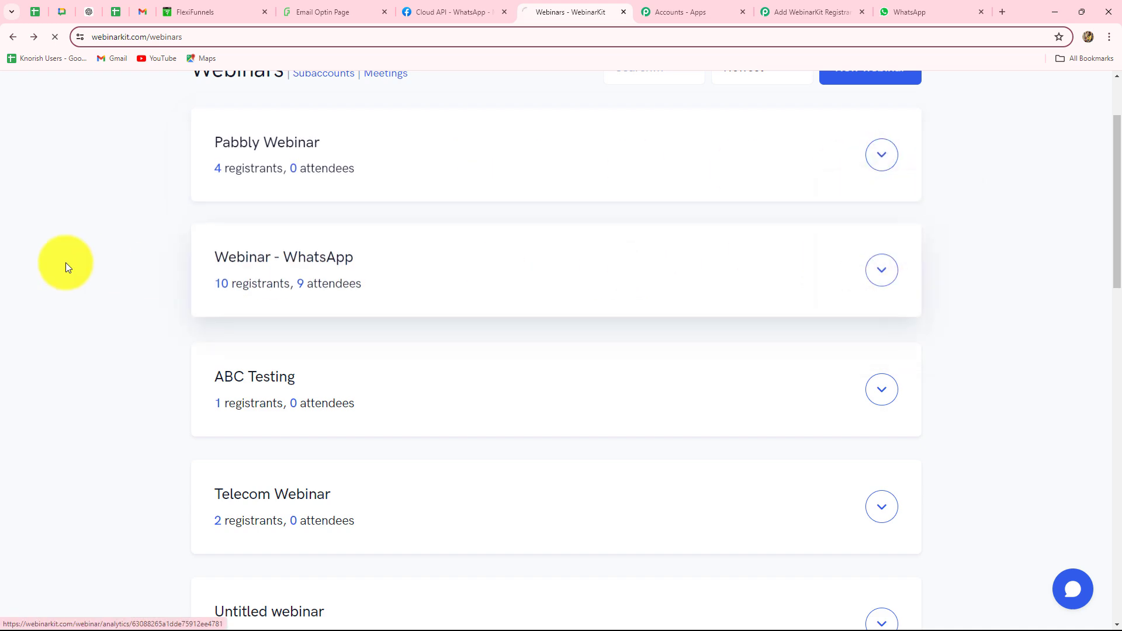
scroll(43, 260, "down", 8)
scroll(43, 259, "down", 12)
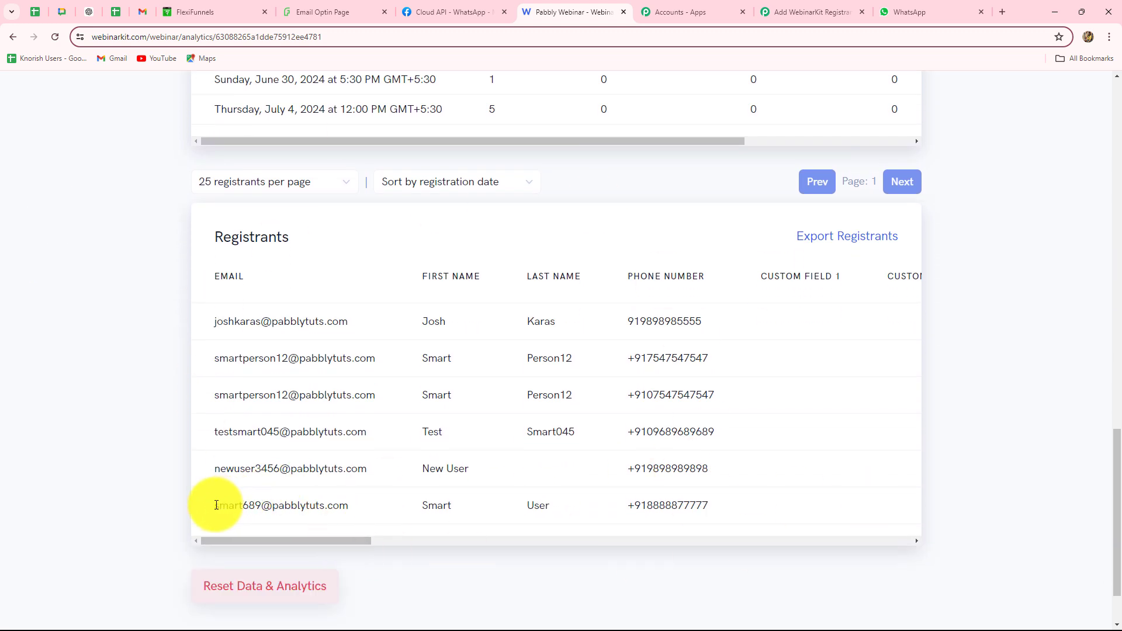
left_click_drag(216, 505, 669, 515)
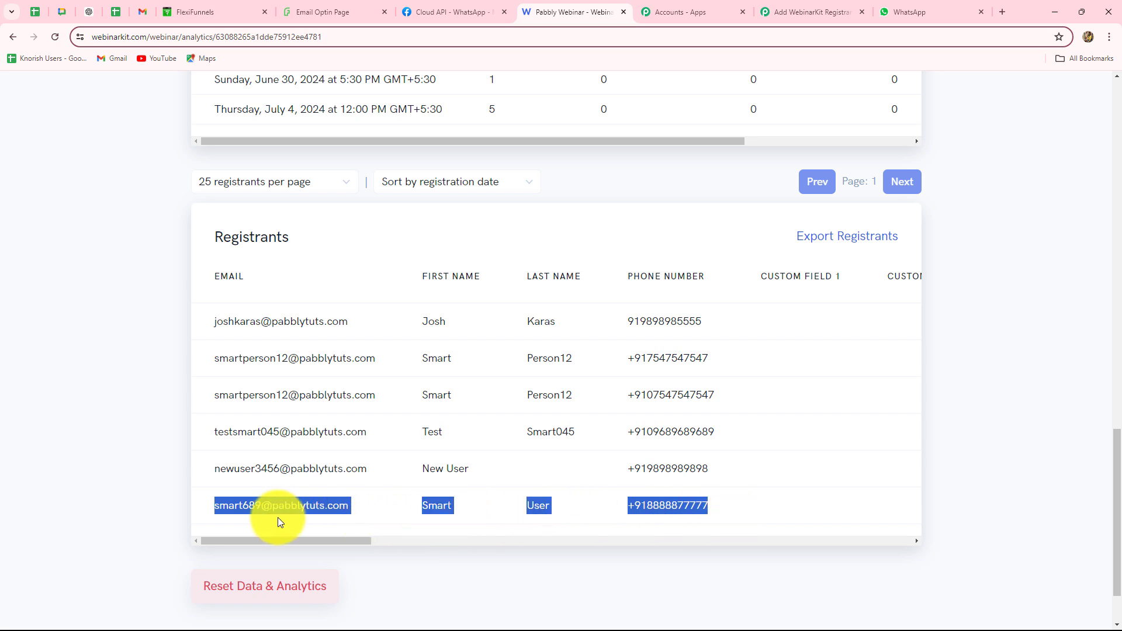
left_click(75, 463)
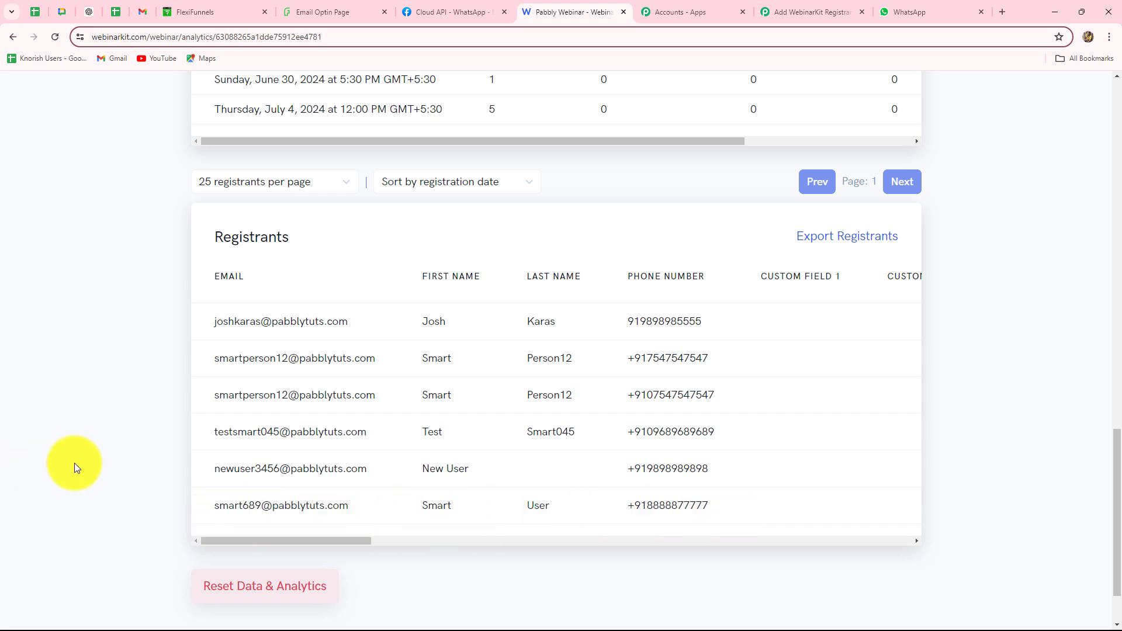
scroll(75, 463, "up", 4)
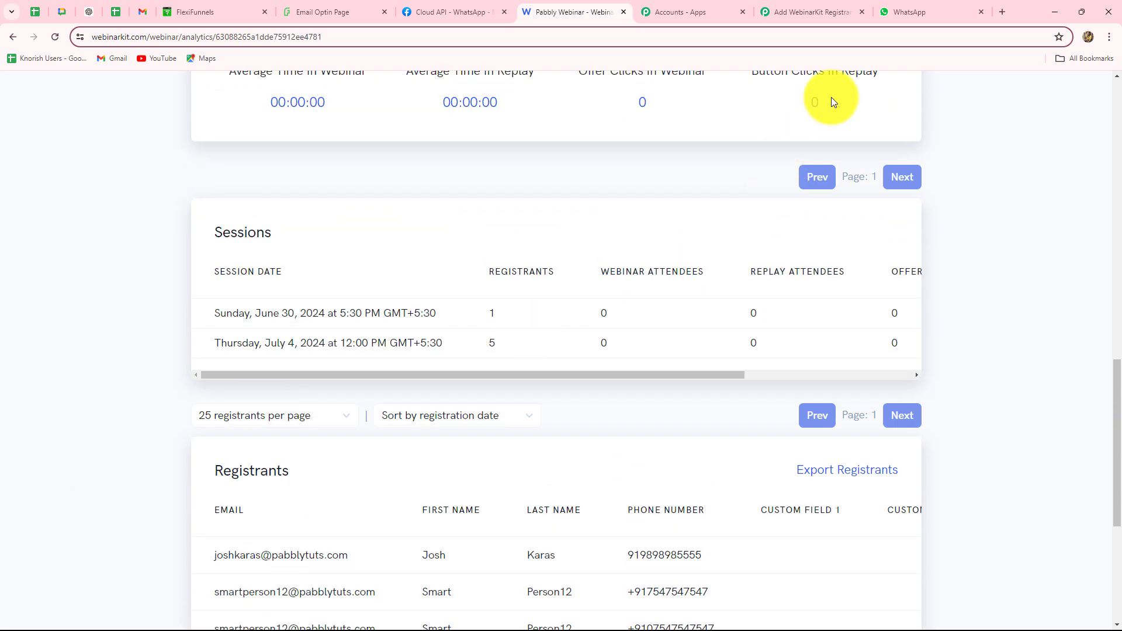
left_click(813, 12)
scroll(921, 248, "up", 10)
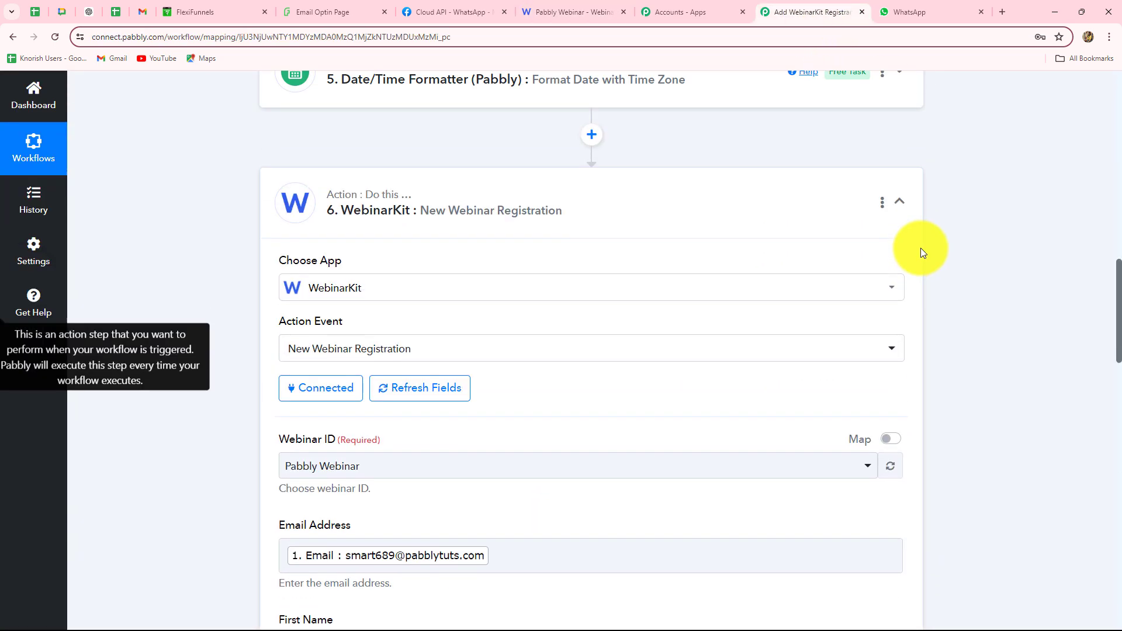
scroll(923, 377, "up", 10)
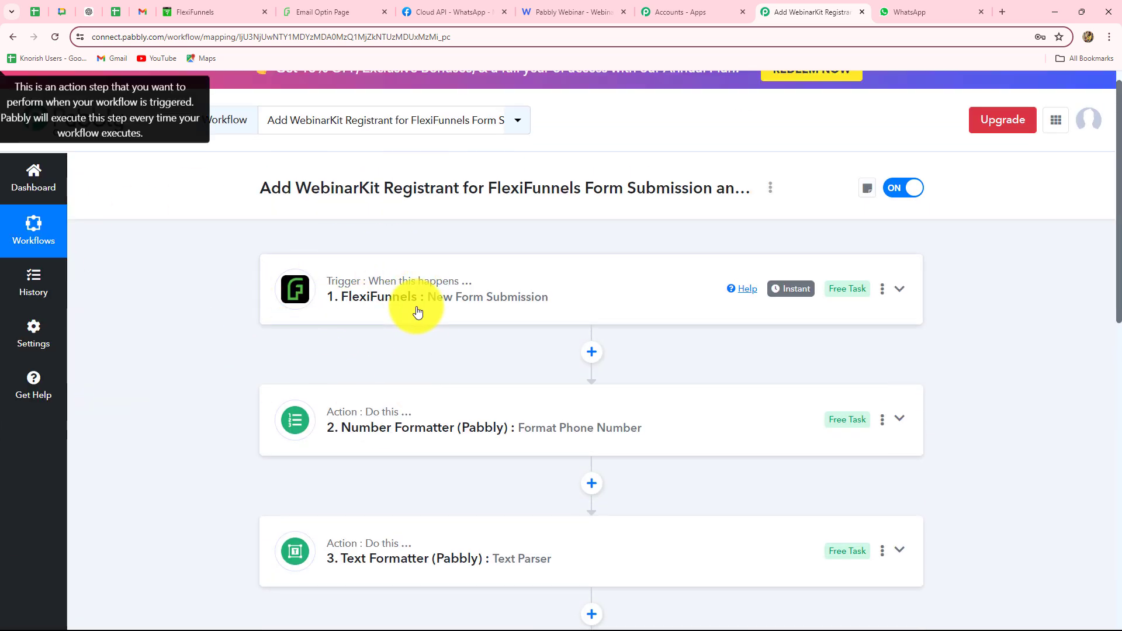
scroll(418, 312, "down", 5)
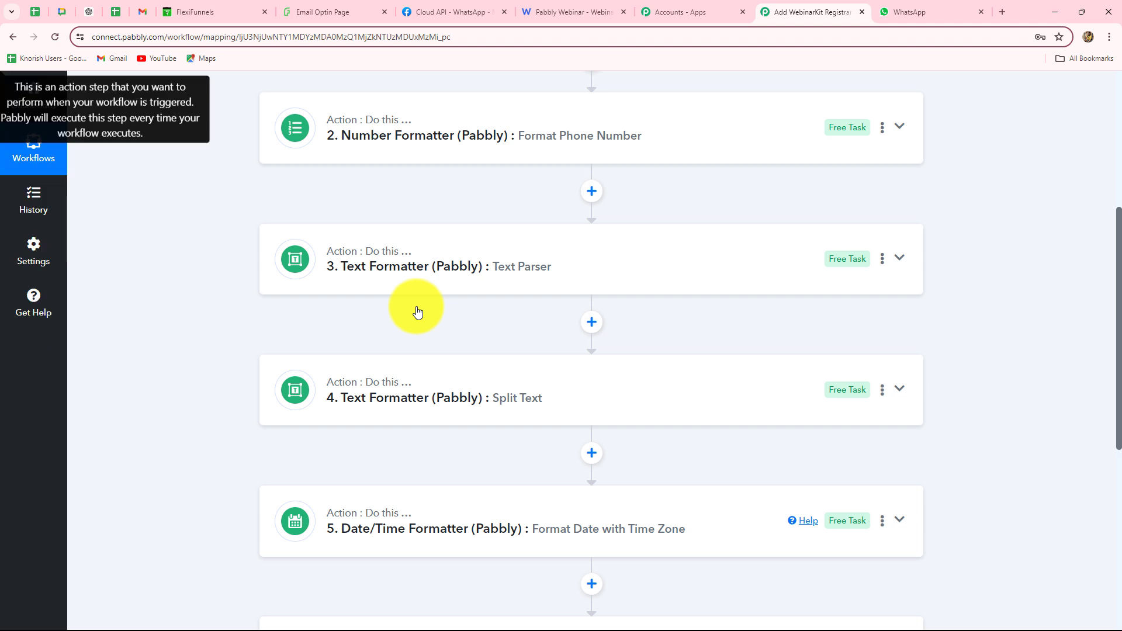
scroll(417, 312, "down", 4)
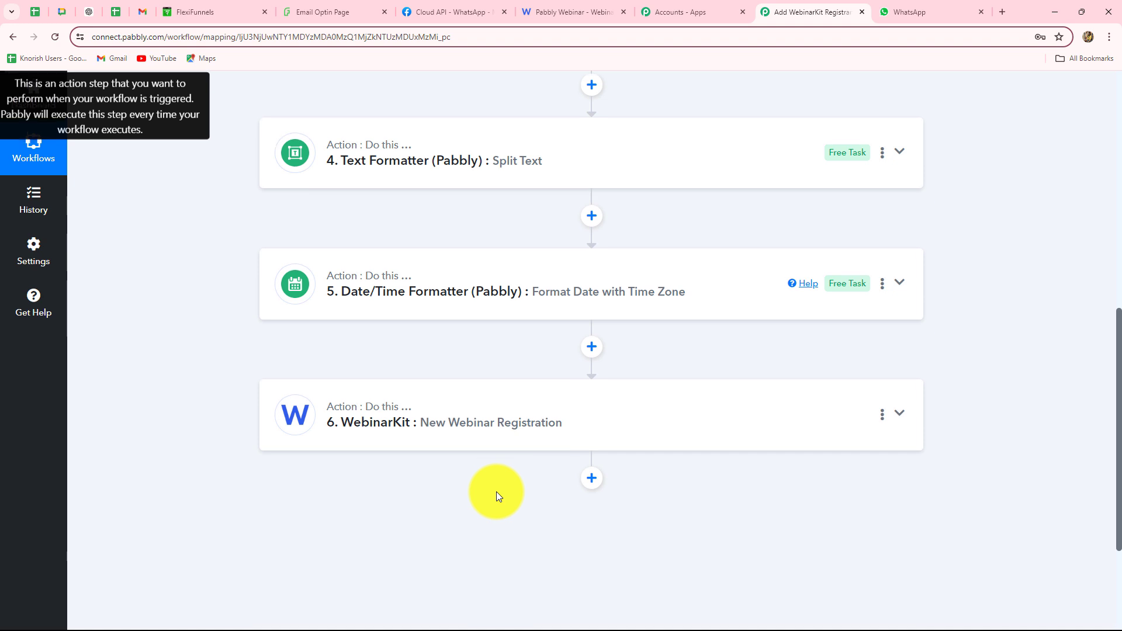
scroll(496, 494, "down", 3)
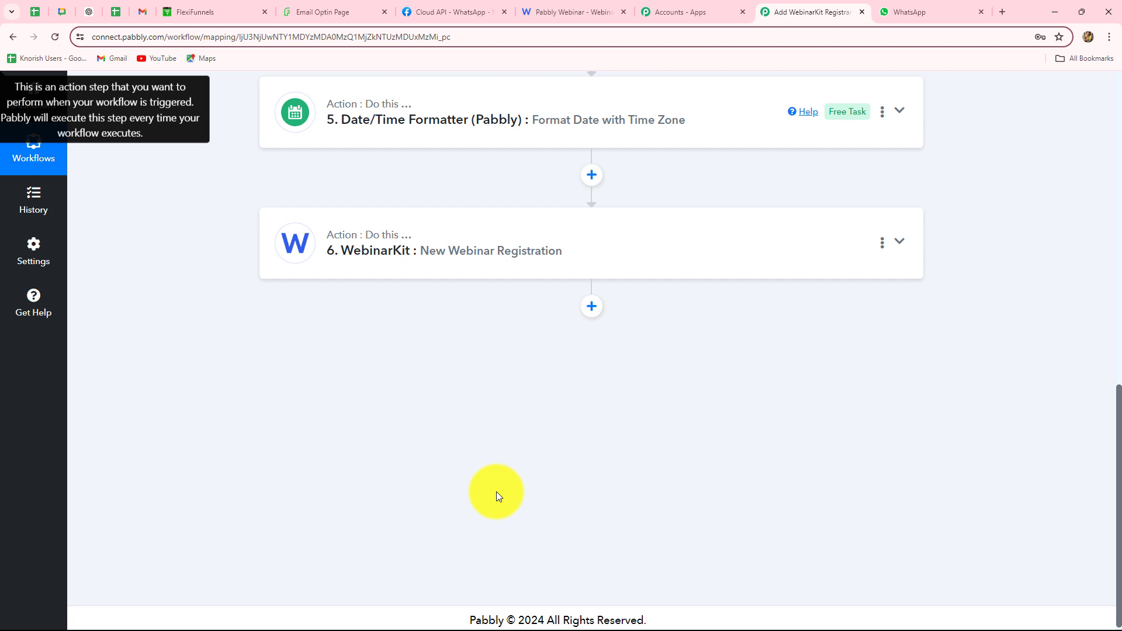
Add a WhatsApp Cloud API action step after the WebinarKit step
left_click(592, 307)
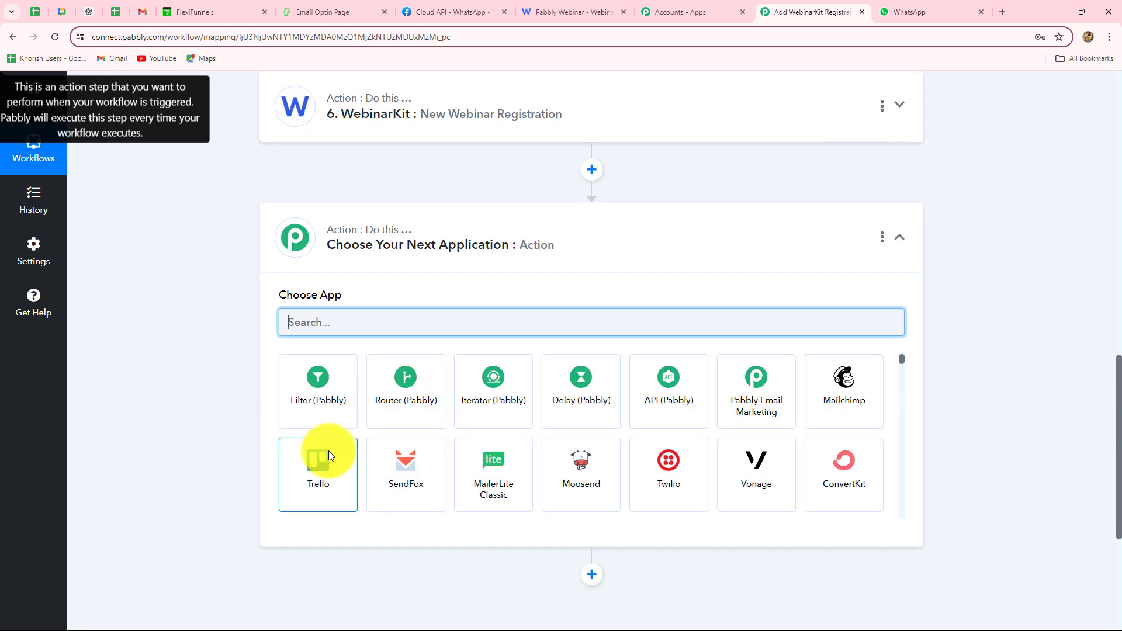
type("What")
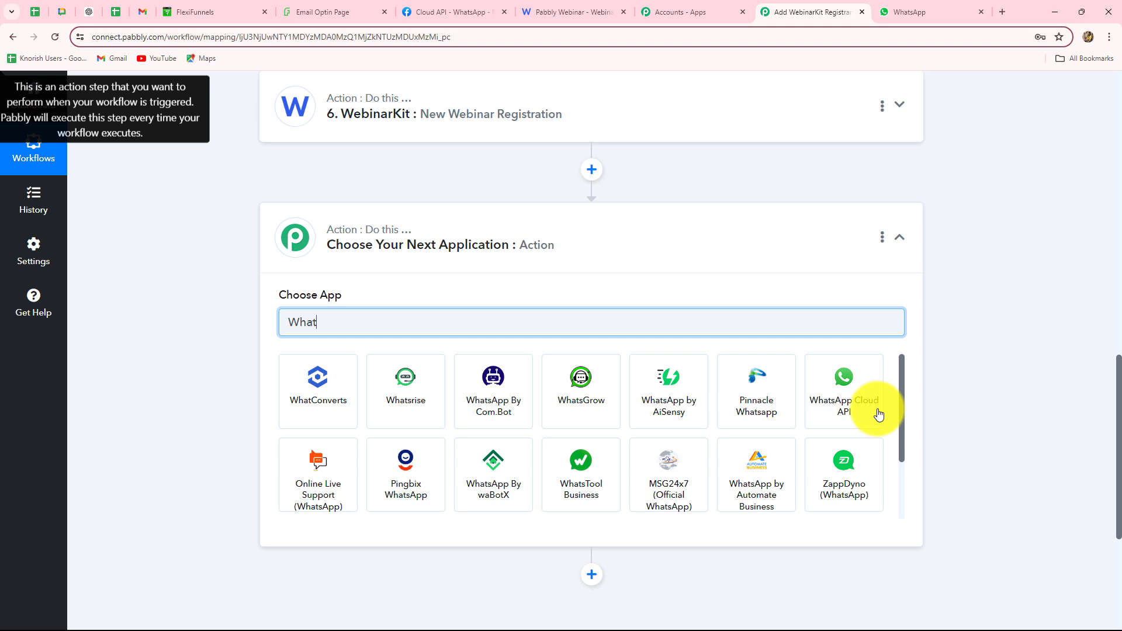
left_click(879, 413)
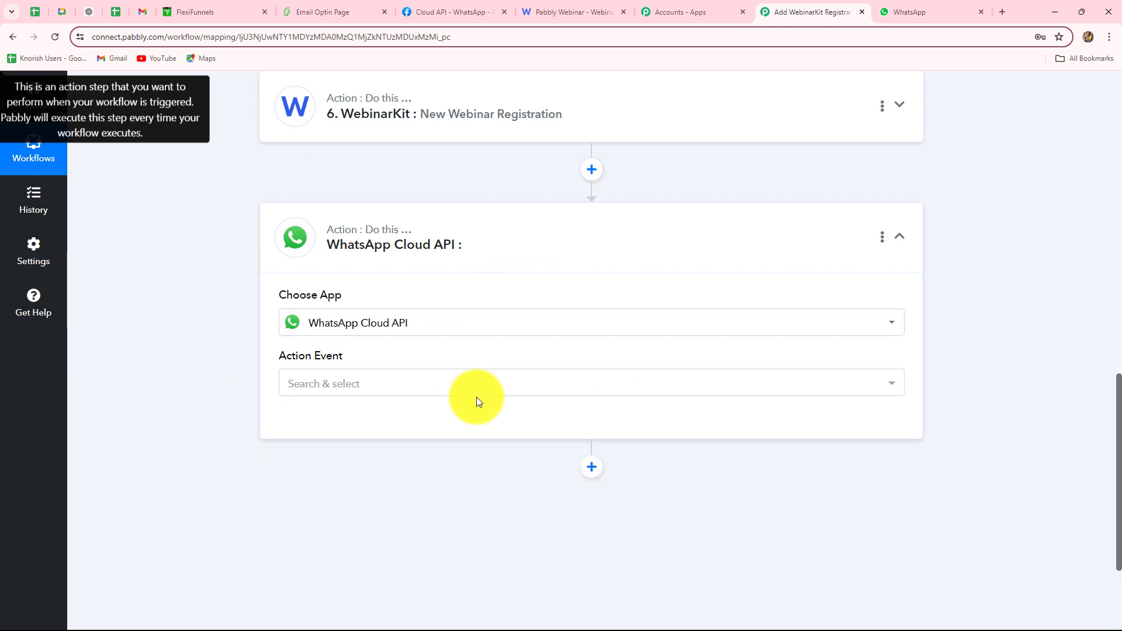
scroll(476, 398, "down", 2)
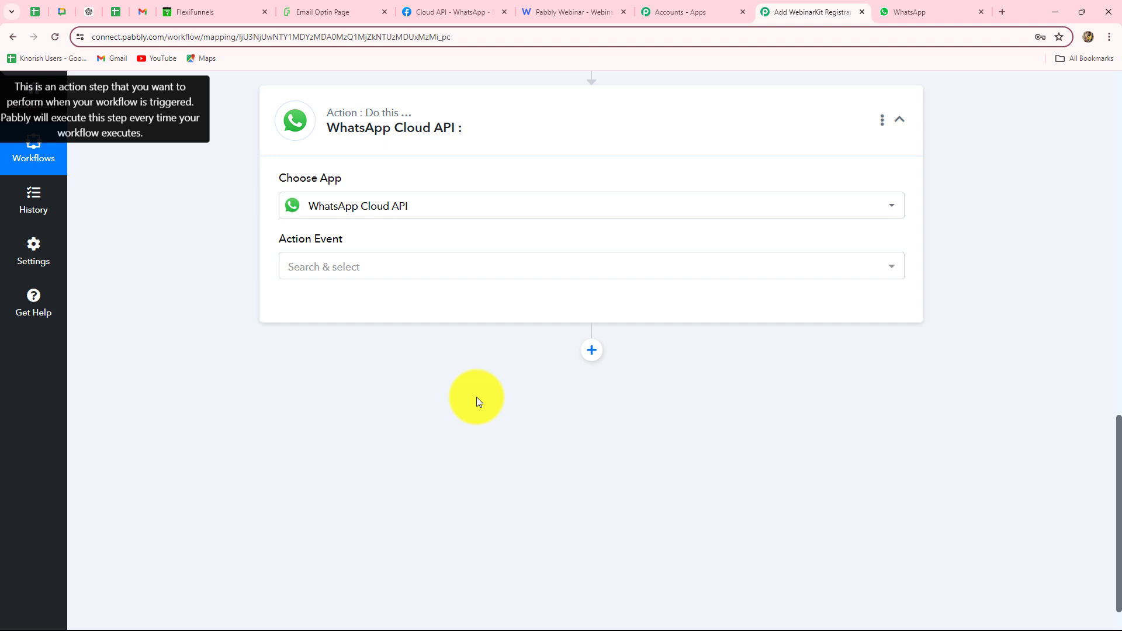
Set its action event to Send Template Message and bring up the account connection
left_click(287, 266)
left_click(304, 335)
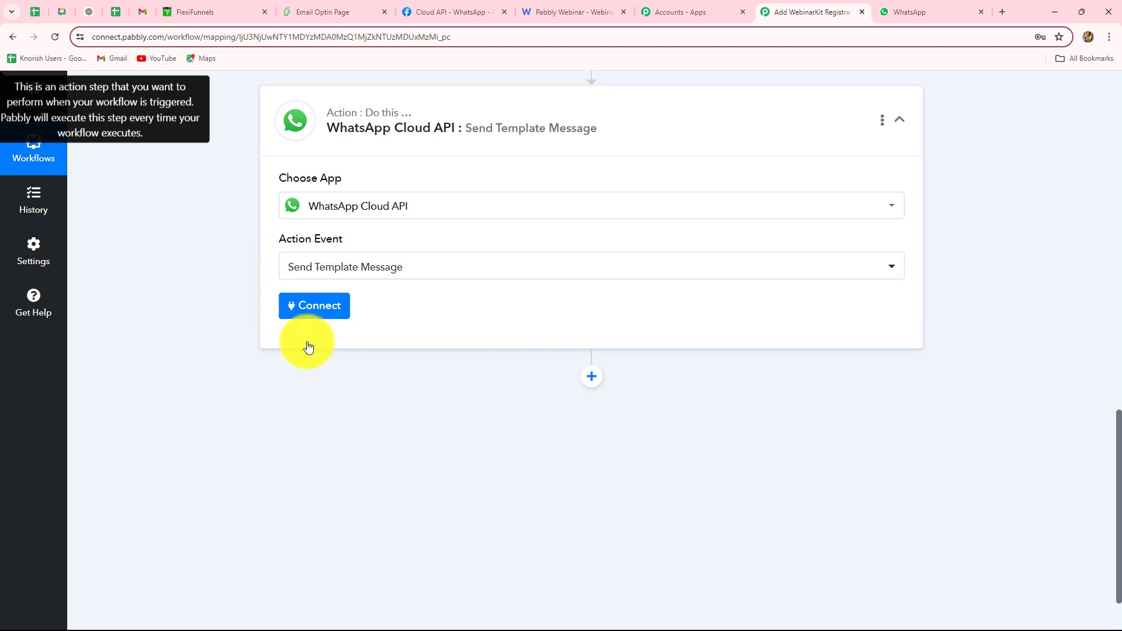
left_click(310, 306)
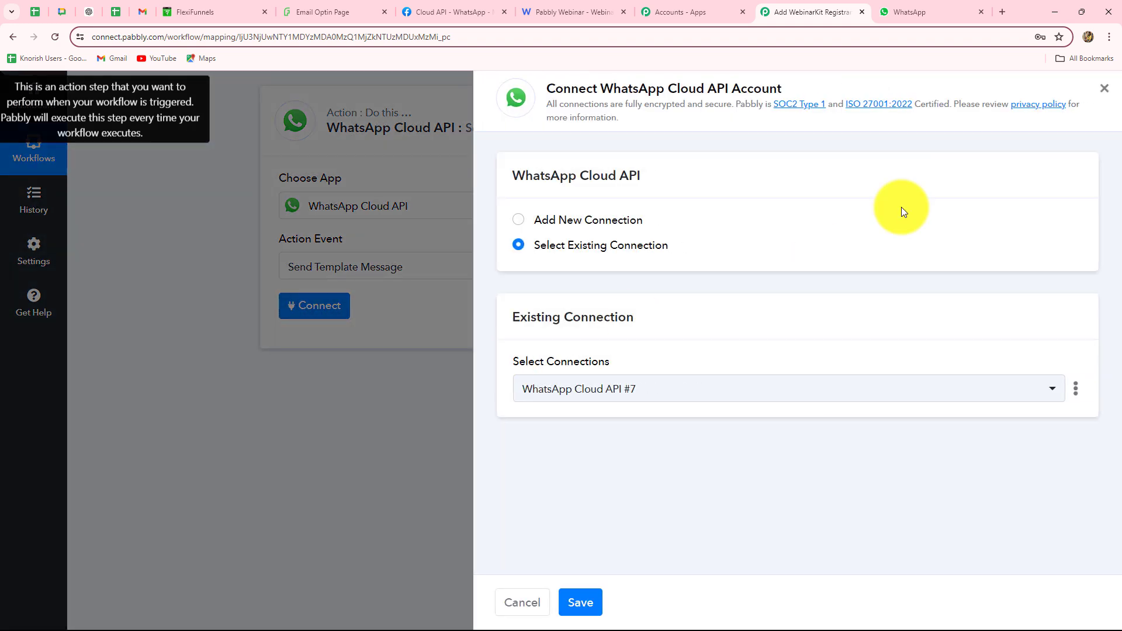
Choose Add New Connection for 'WhatsApp Cloud API #8' and focus the empty Token field
left_click(518, 222)
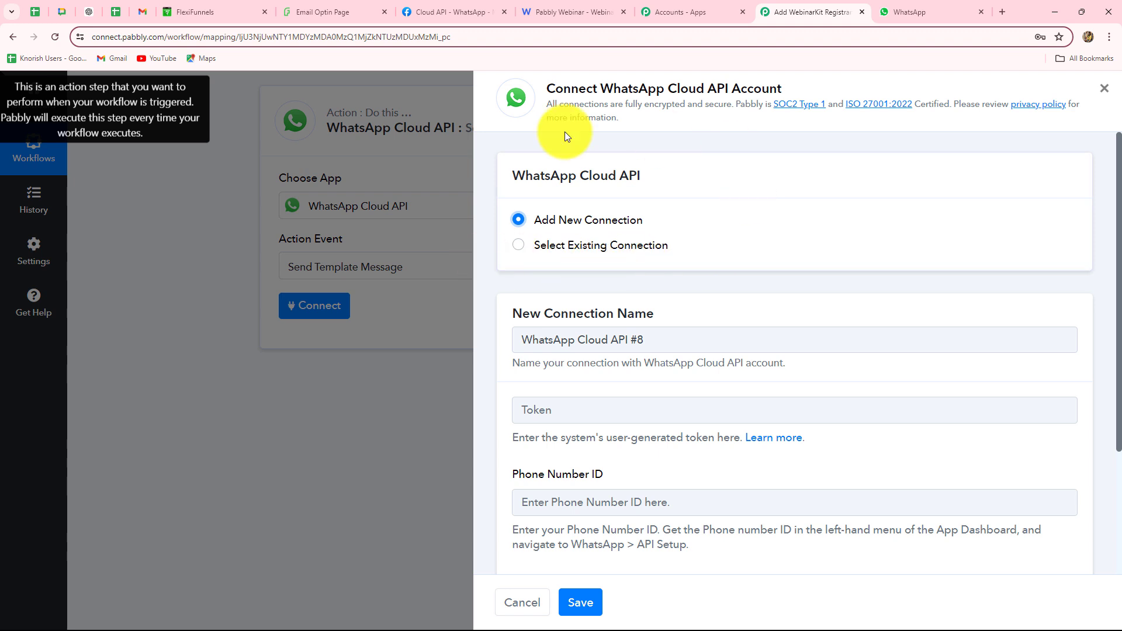
scroll(671, 323, "down", 3)
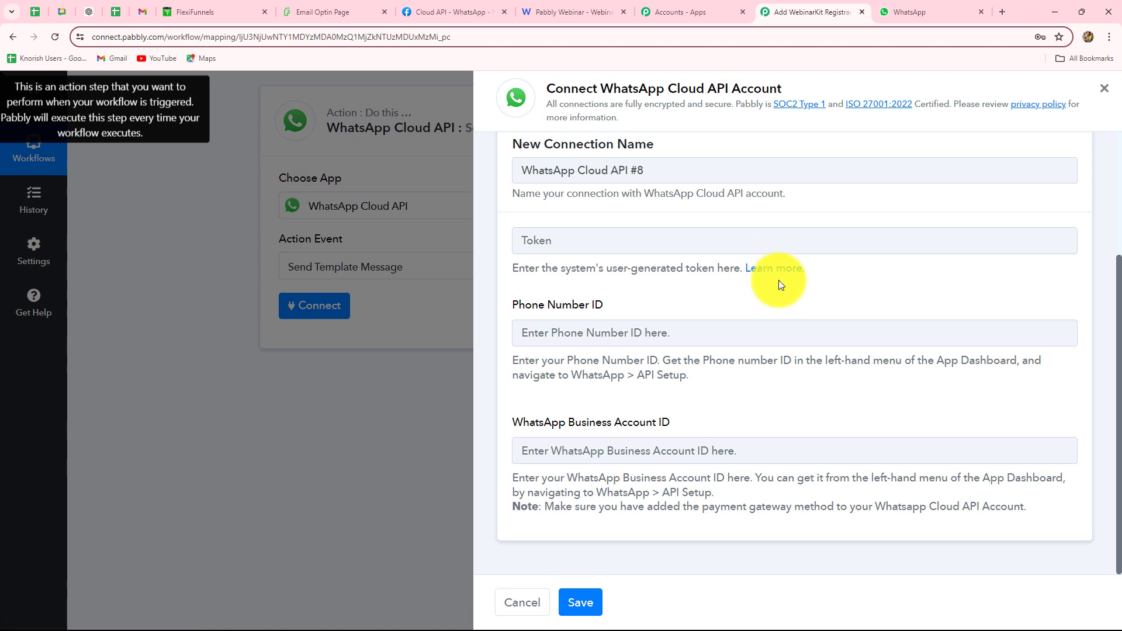
left_click(522, 241)
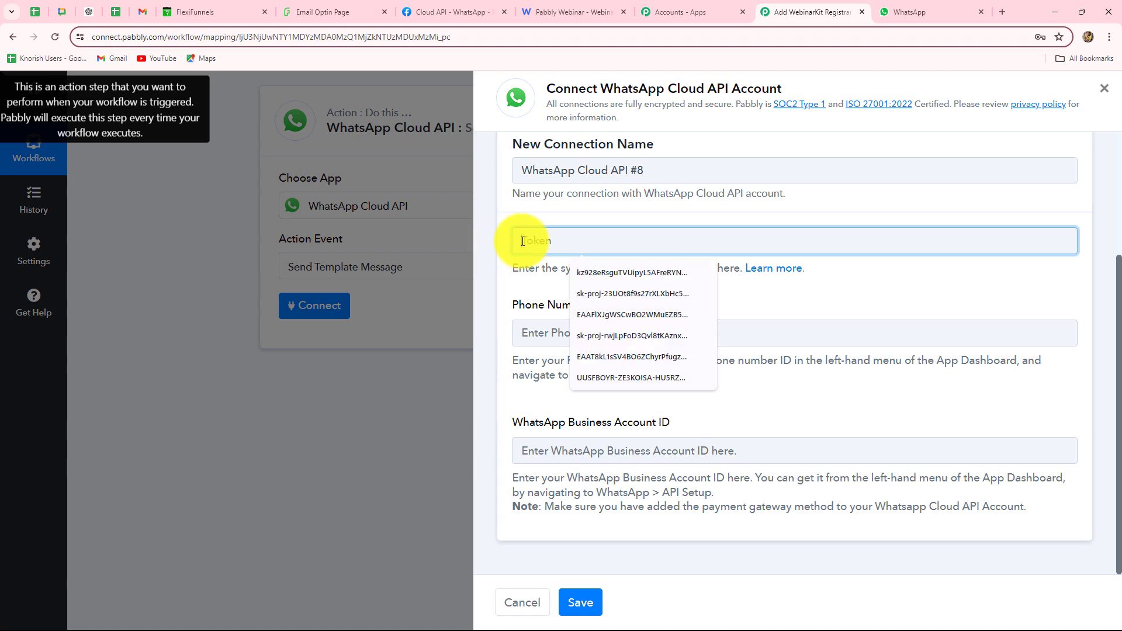
Copy the temporary access token from the reloaded WhatsApp API Setup page in Meta for Developers
left_click(423, 12)
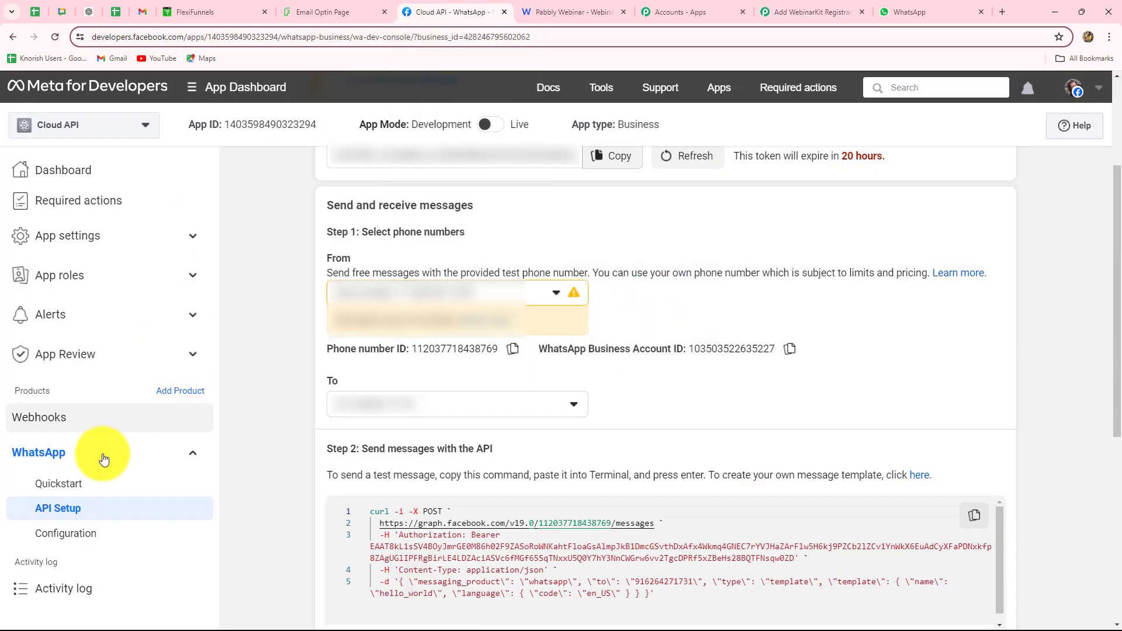
left_click(35, 514)
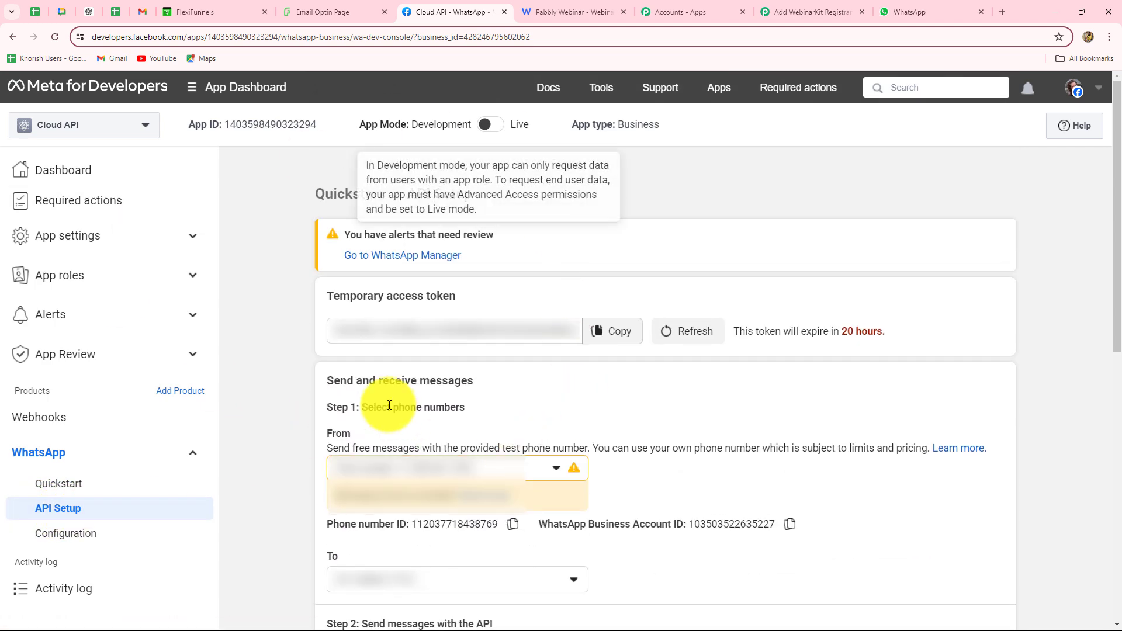
left_click(604, 340)
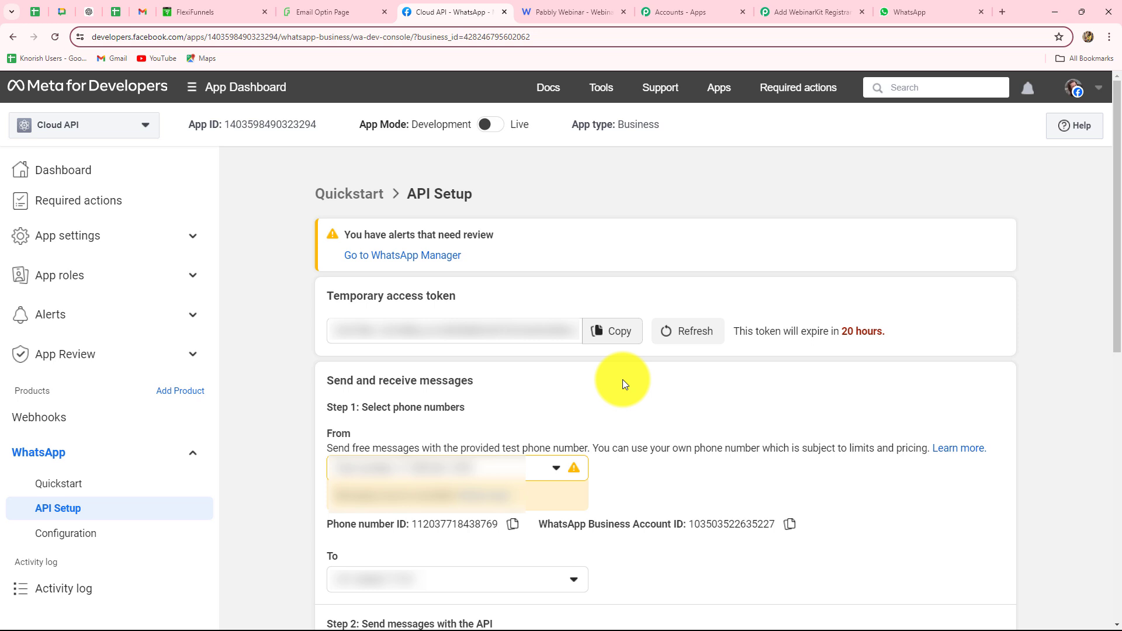
Paste the temporary access token into the connection's Token field
left_click(778, 11)
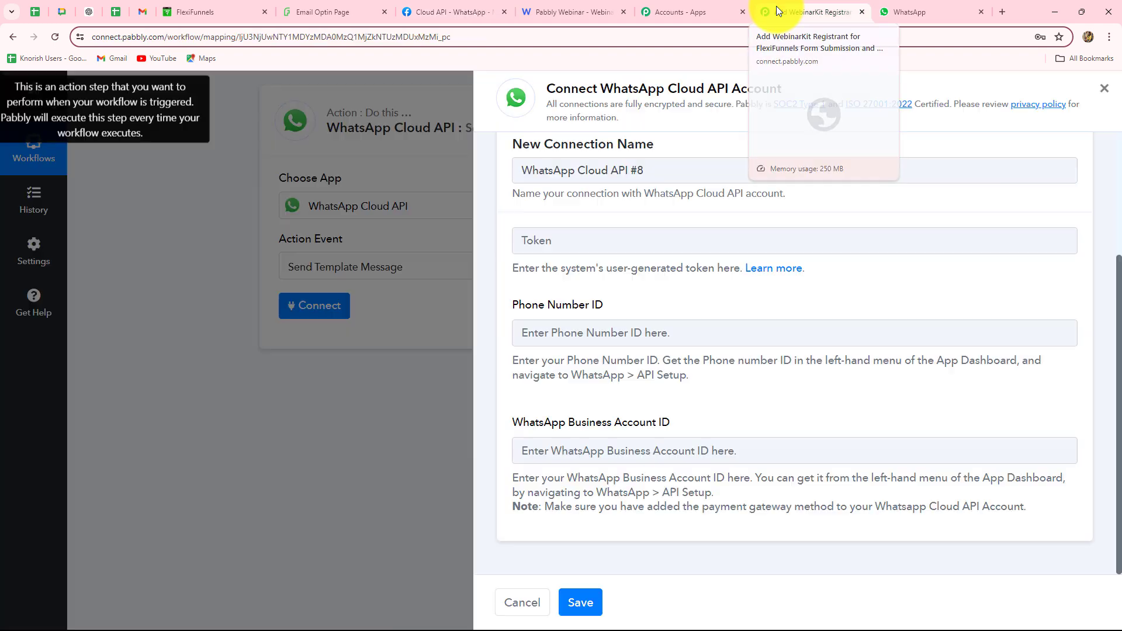
left_click(813, 246)
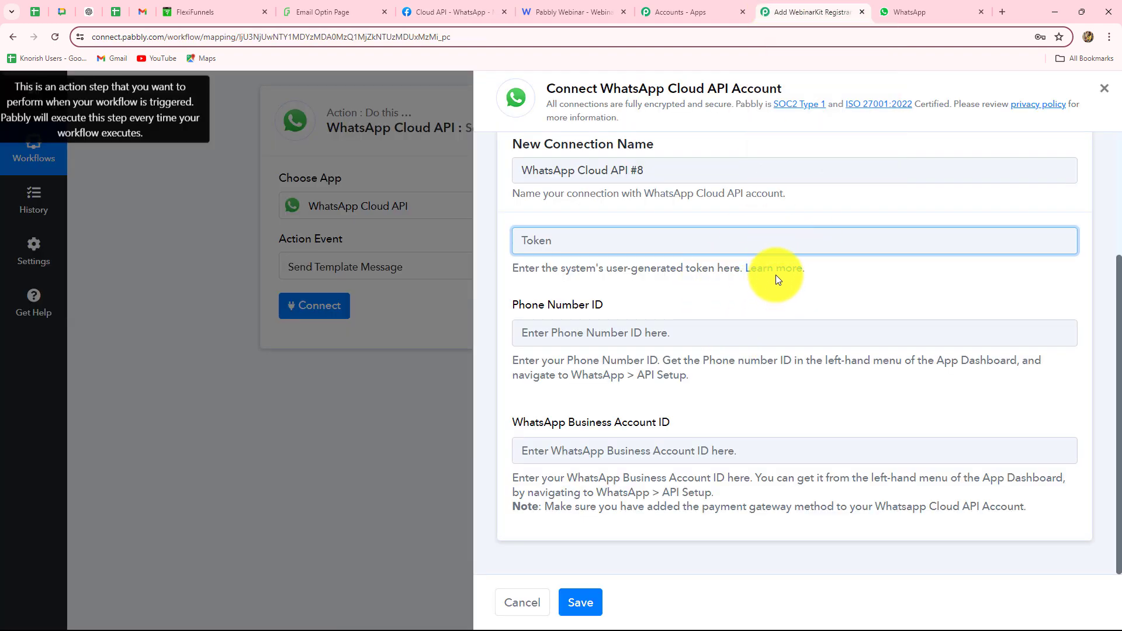
key("ctrl+v")
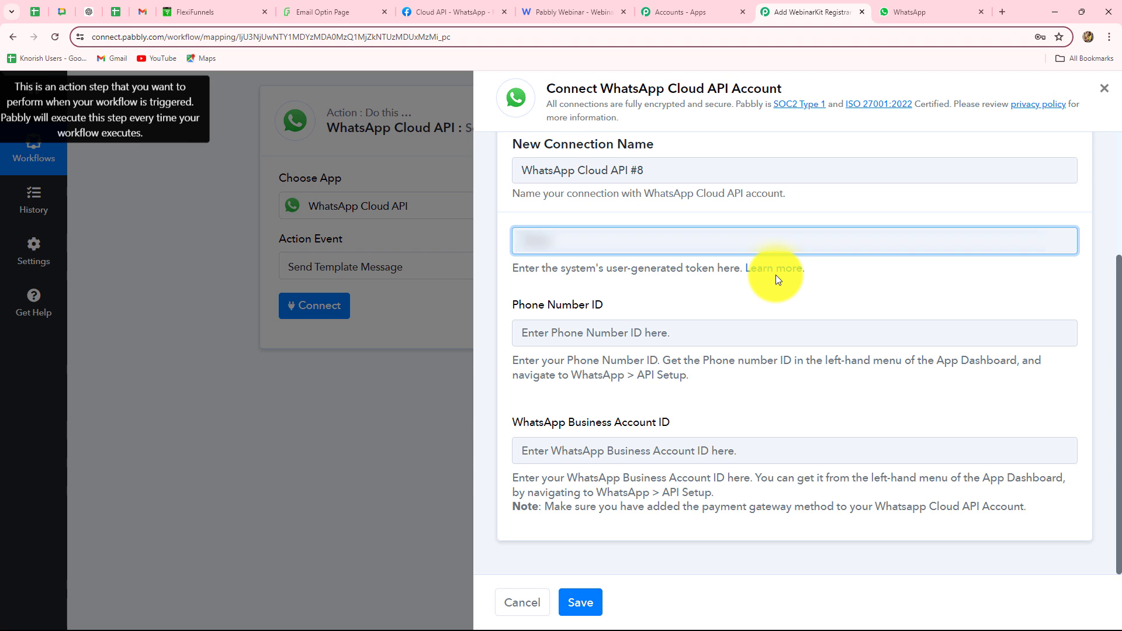
left_click(526, 240)
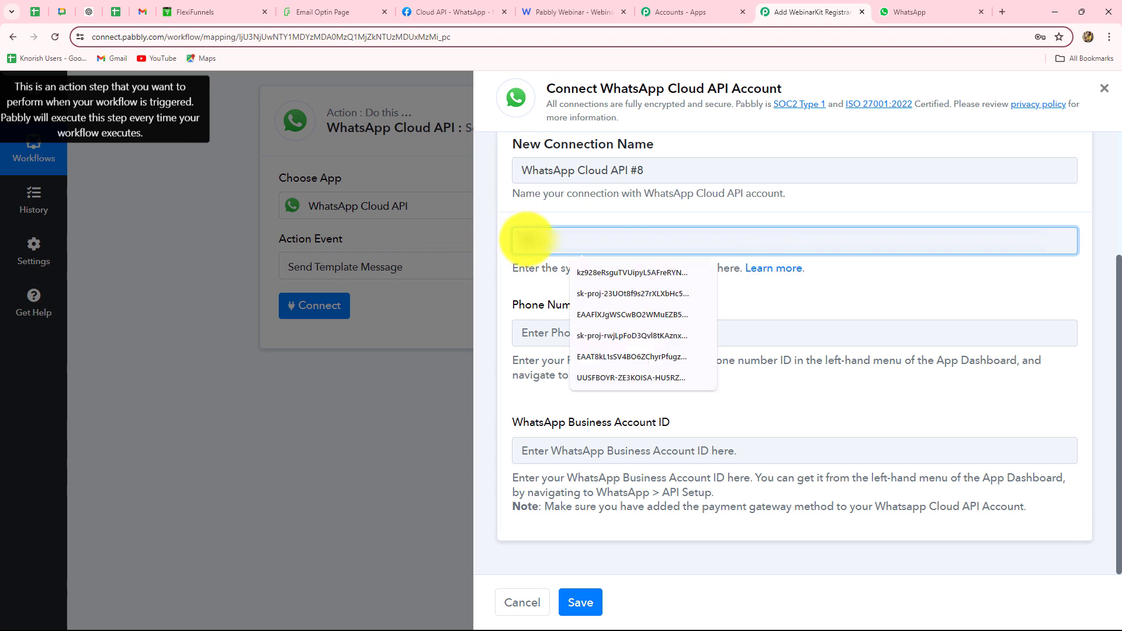
key("ctrl+v")
left_click(497, 283)
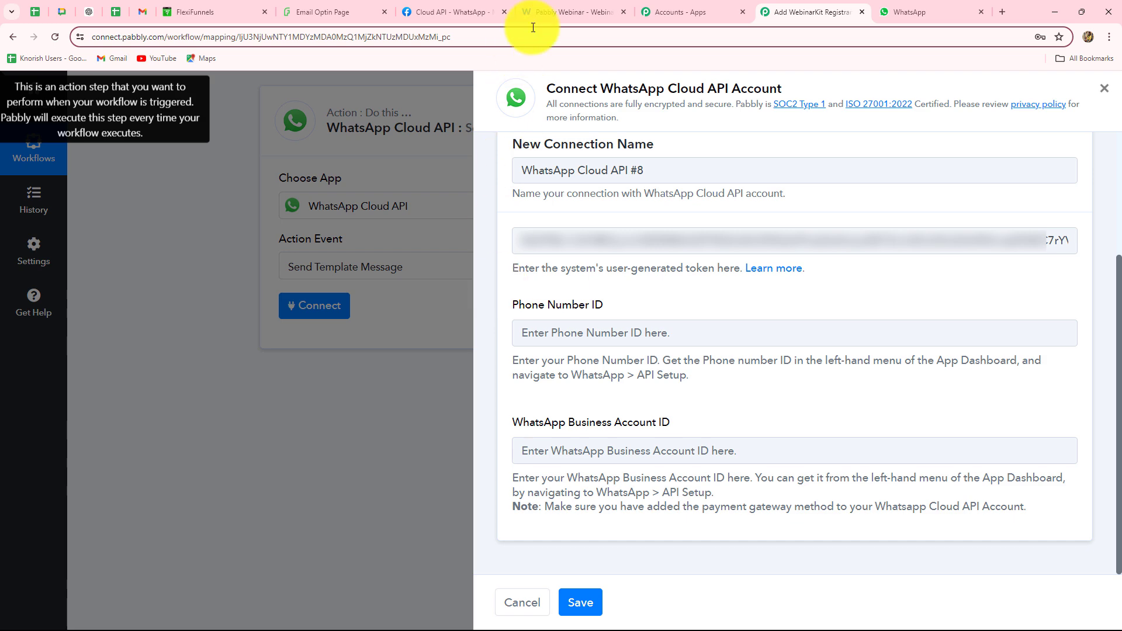
Paste the Phone Number ID from Meta into the connection form
left_click(453, 12)
left_click(793, 16)
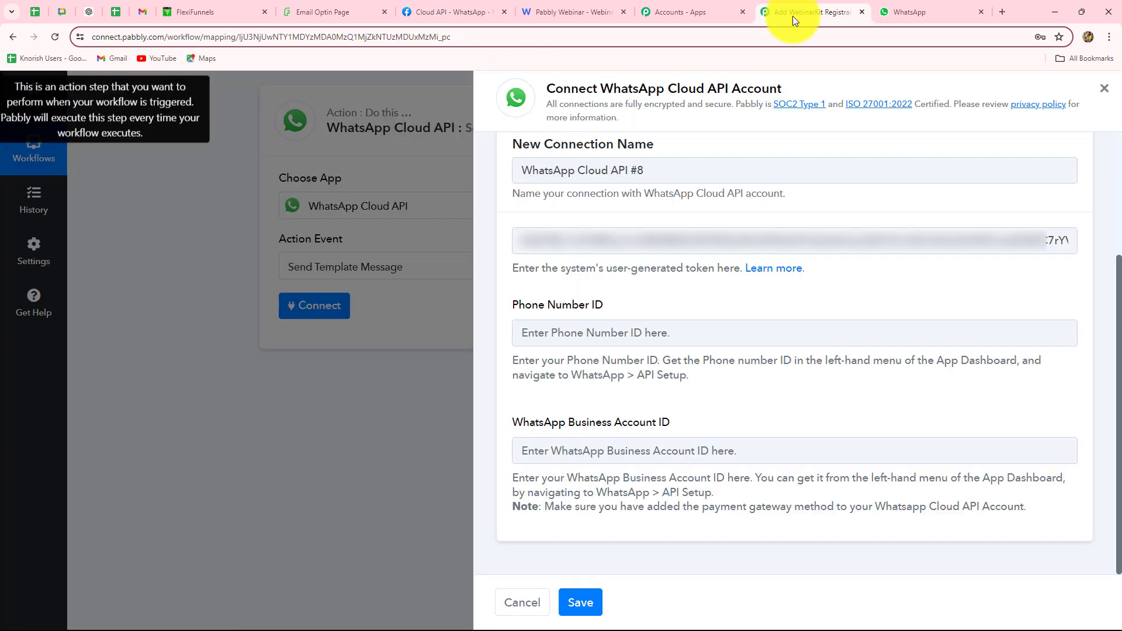
left_click(560, 333)
key("ctrl+v")
Copy the WhatsApp Business Account ID from Meta and paste it into the form
left_click(444, 11)
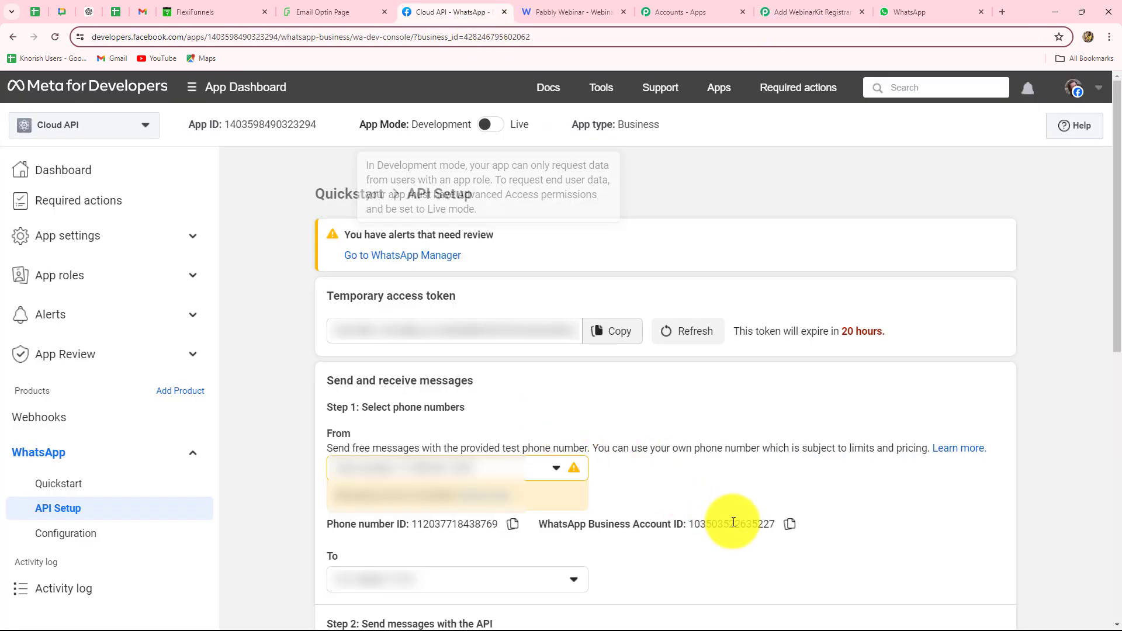
left_click(790, 524)
left_click(801, 11)
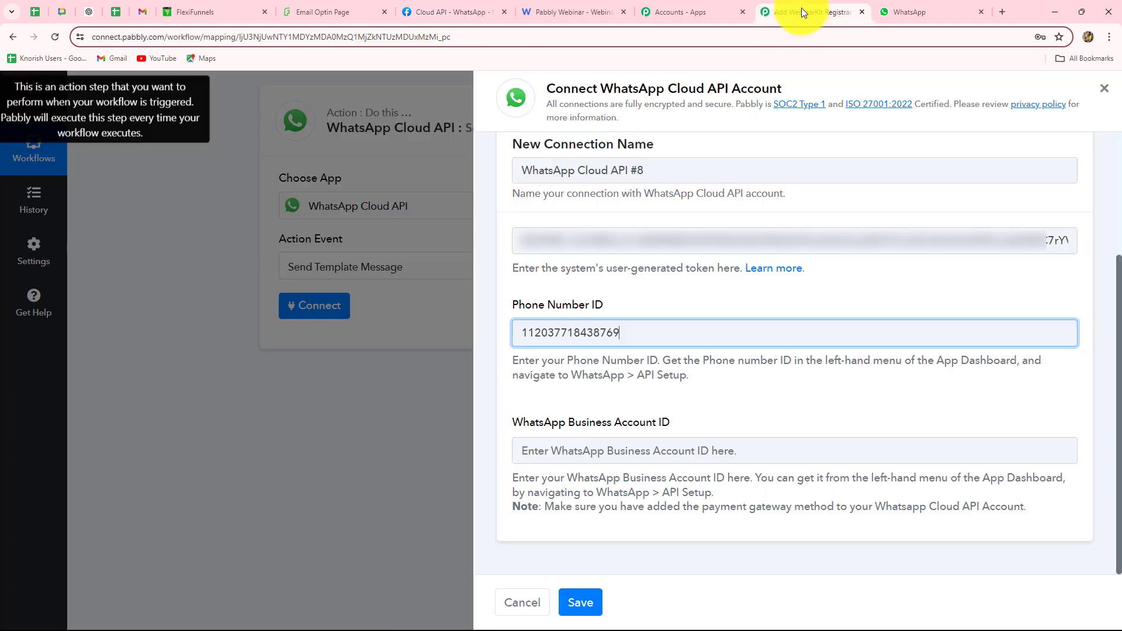
left_click(546, 462)
key("ctrl+v")
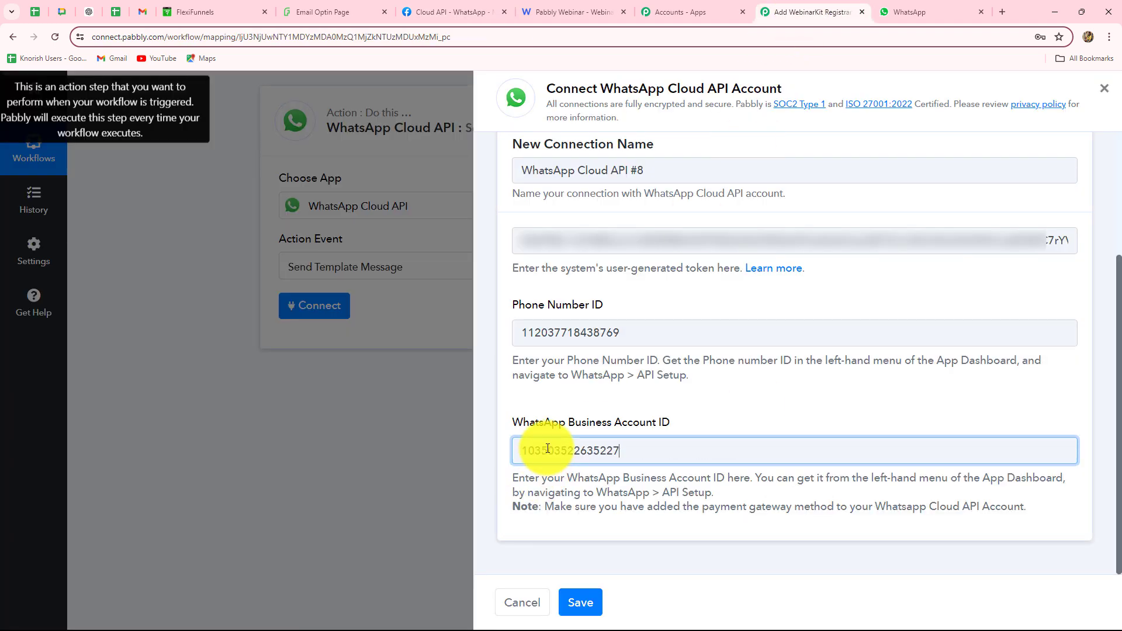
Save the connection, loading template offer1 with language en and its template ID
left_click(591, 607)
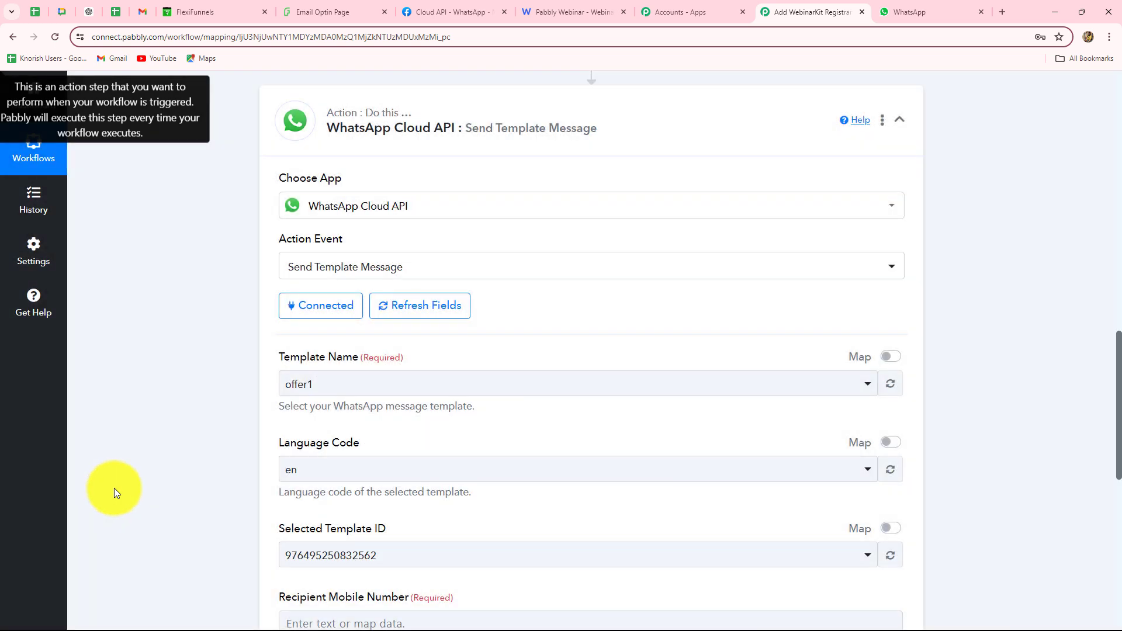
scroll(114, 489, "down", 5)
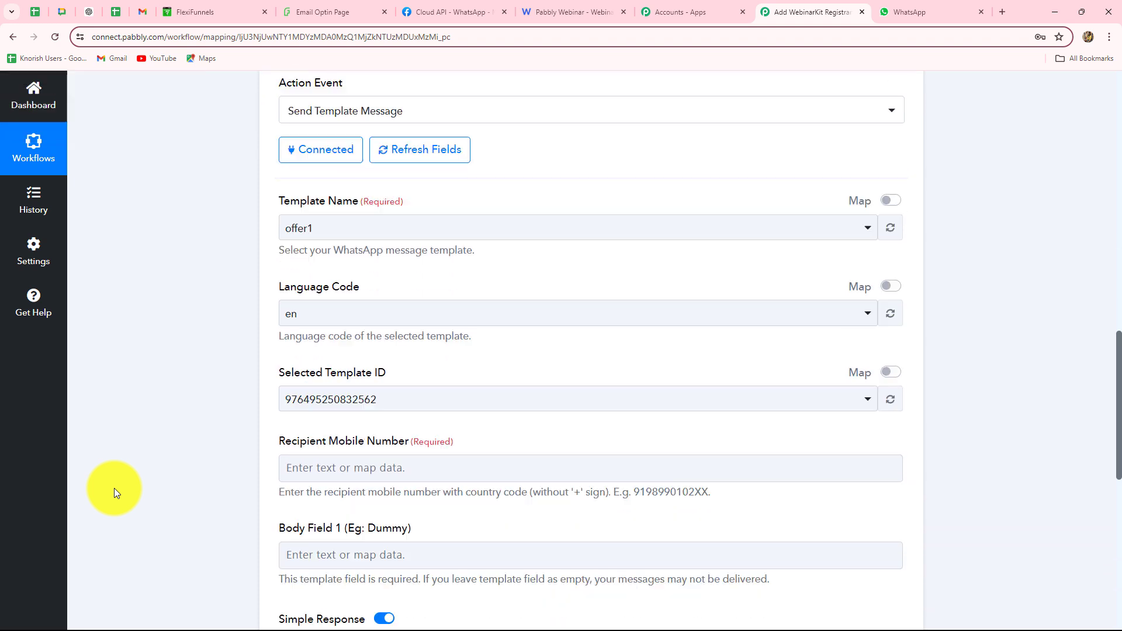
scroll(114, 489, "up", 2)
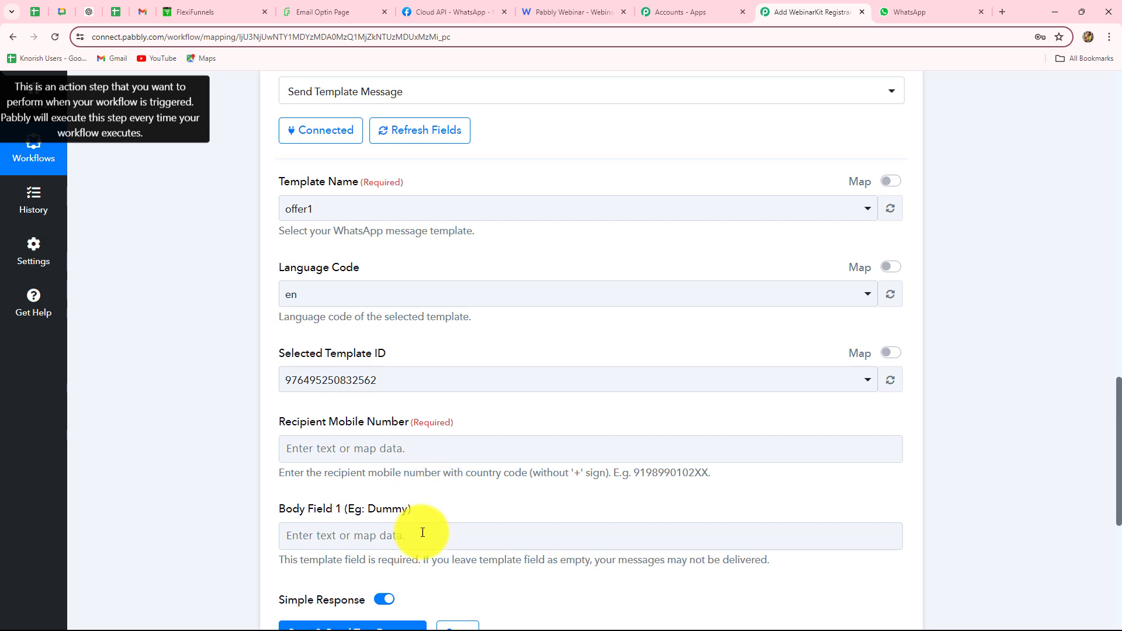
left_click(474, 533)
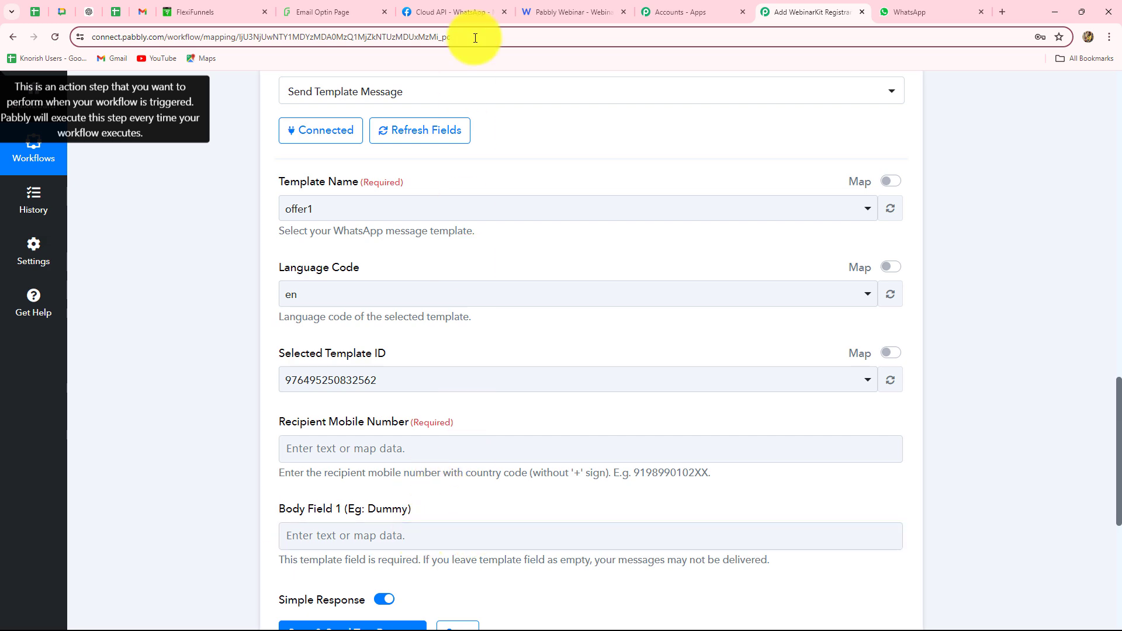
Open WhatsApp Manager's Message templates list from Step 2 of the API Setup page
left_click(464, 11)
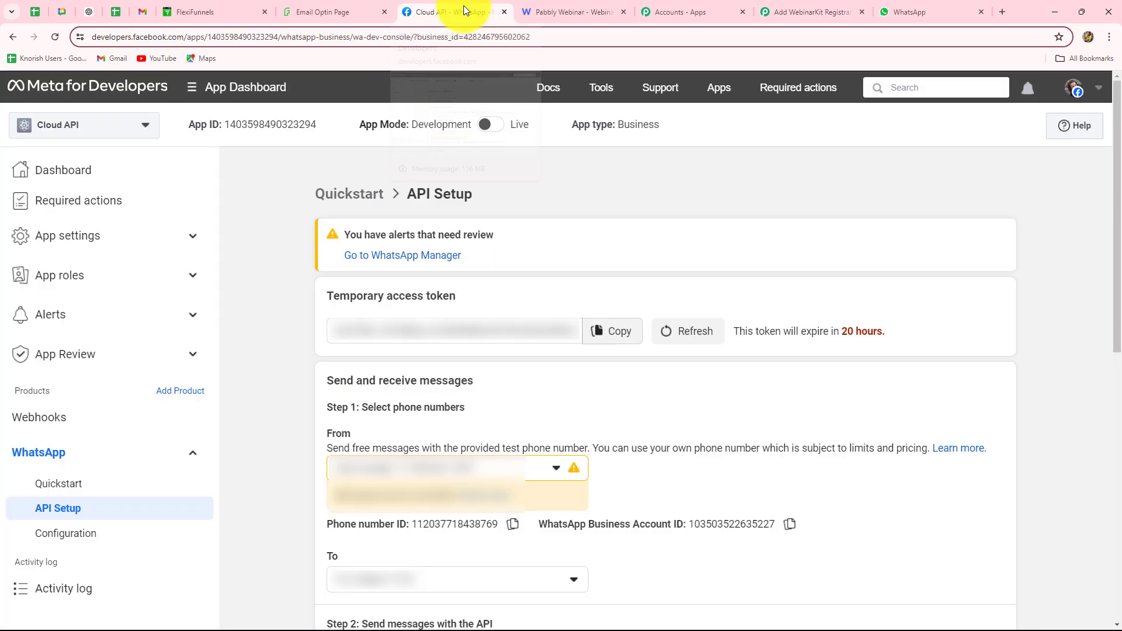
scroll(535, 404, "down", 6)
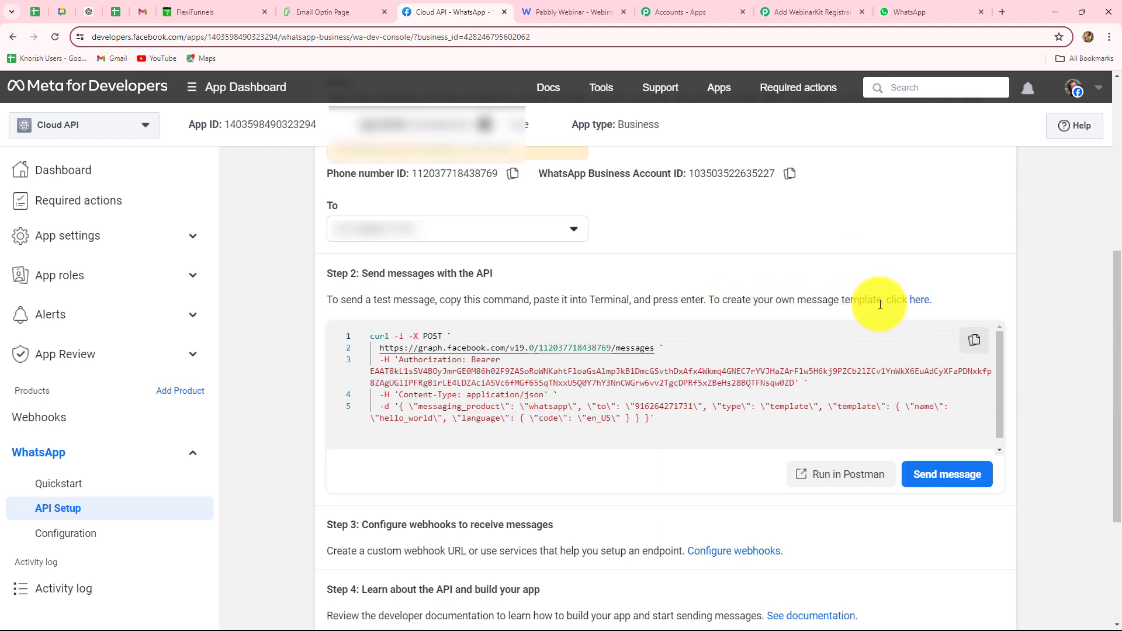
left_click(921, 301)
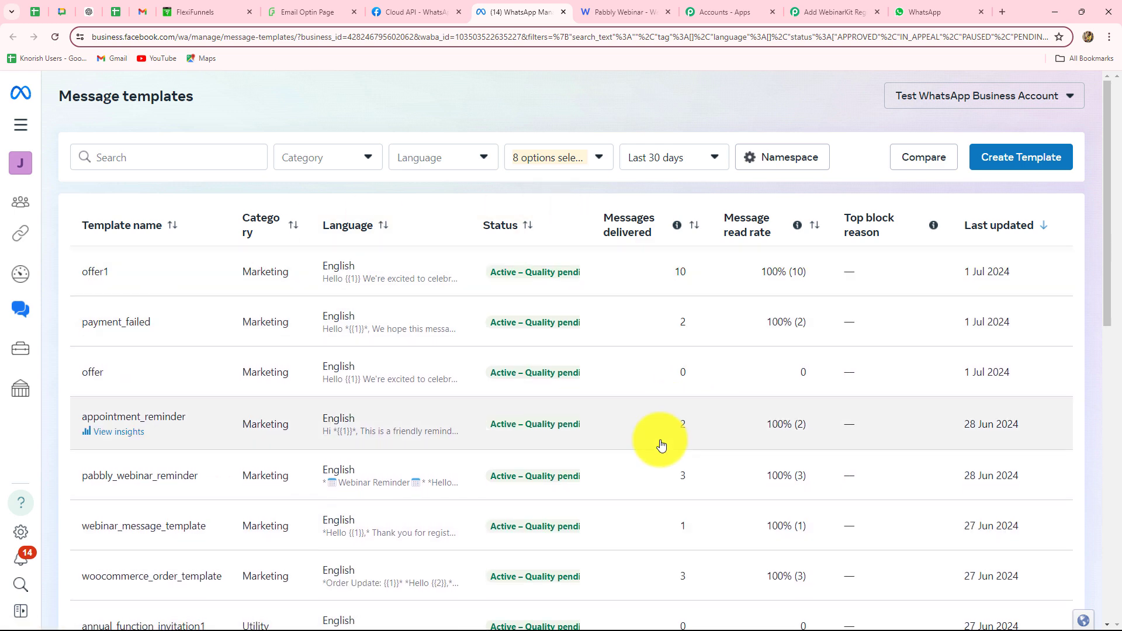
View webinar_message_template's insights: its webinar reminder text and 1 message sent, delivered and read
scroll(661, 445, "down", 2)
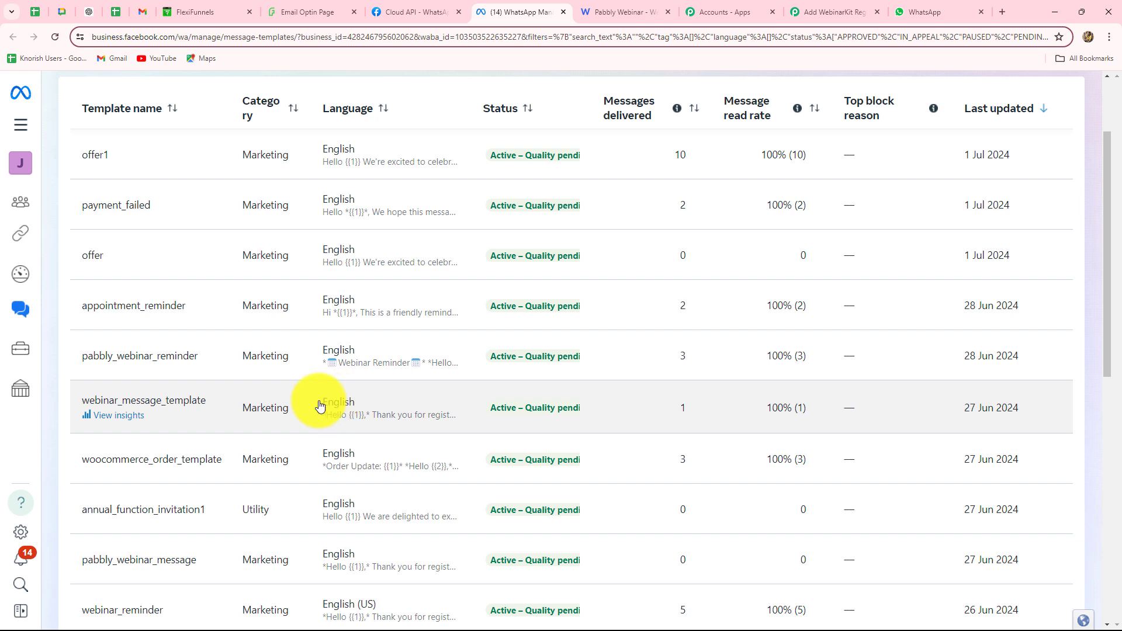
left_click(112, 411)
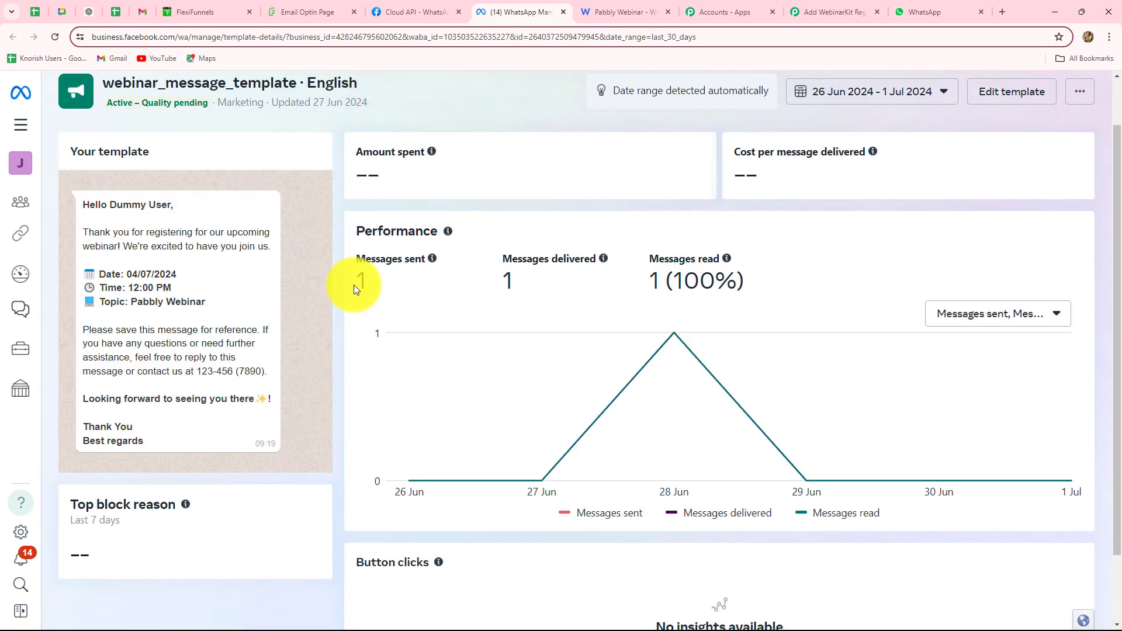
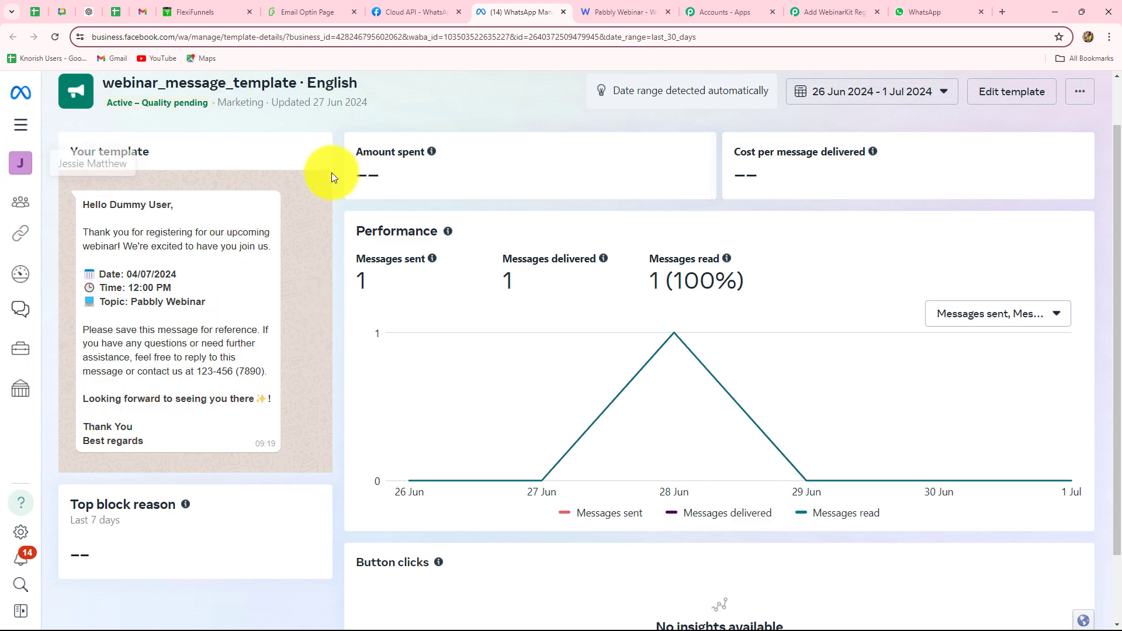
Switch back to the 'Add WebinarKit Reg' Pabbly tab with the Send Template Message step
left_click(821, 12)
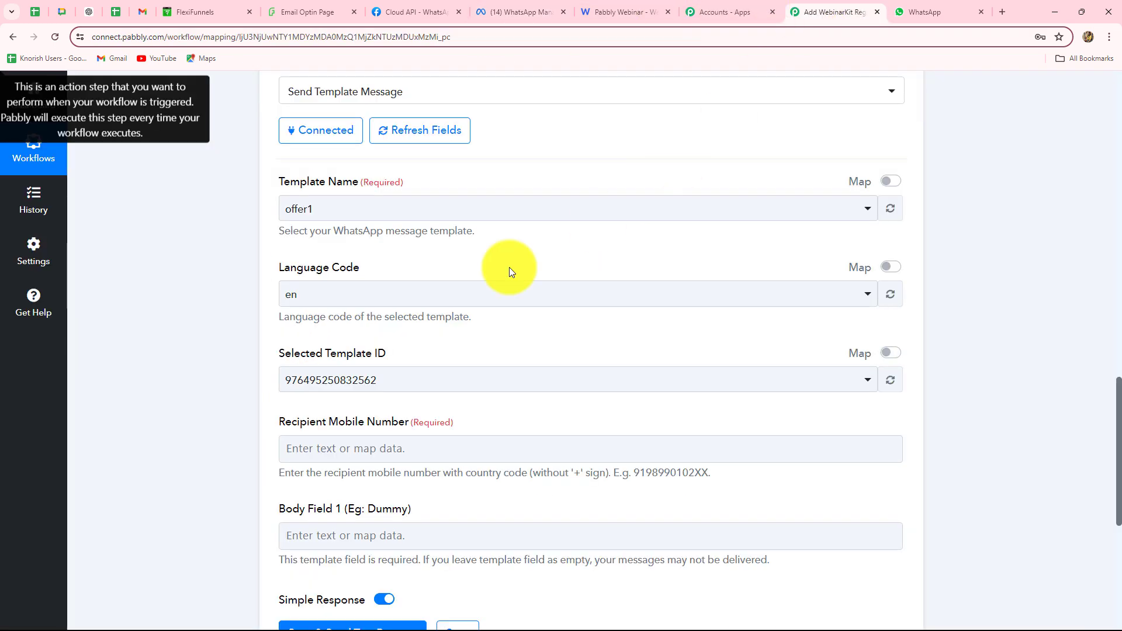
Select webinar_message_template as the WhatsApp template, then move down to the recipient mobile number field
left_click(371, 209)
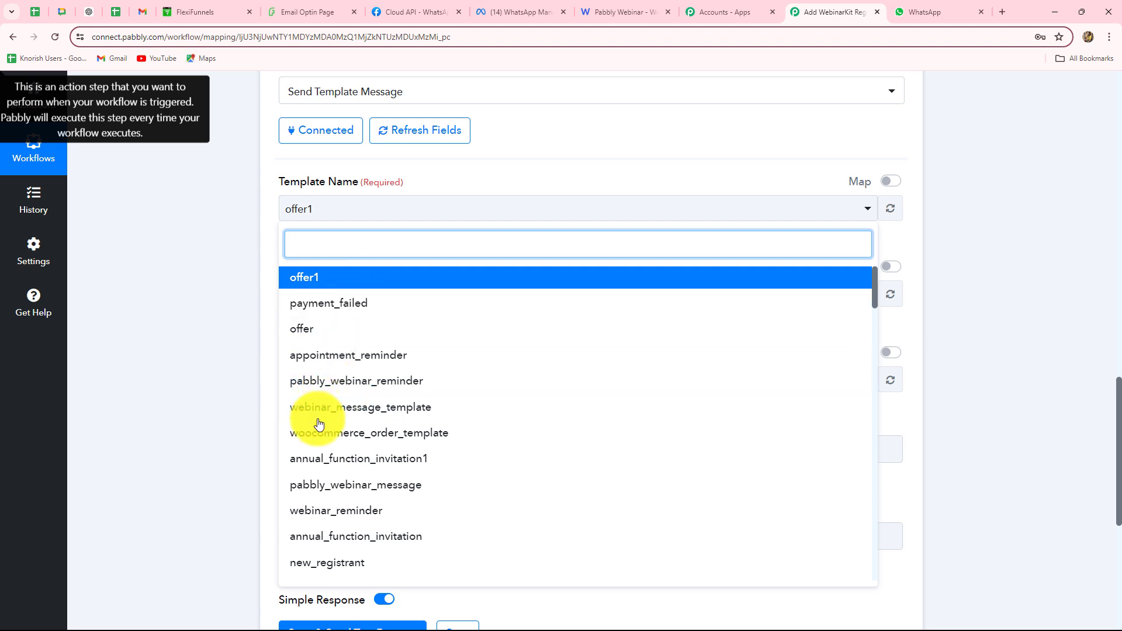
left_click(376, 407)
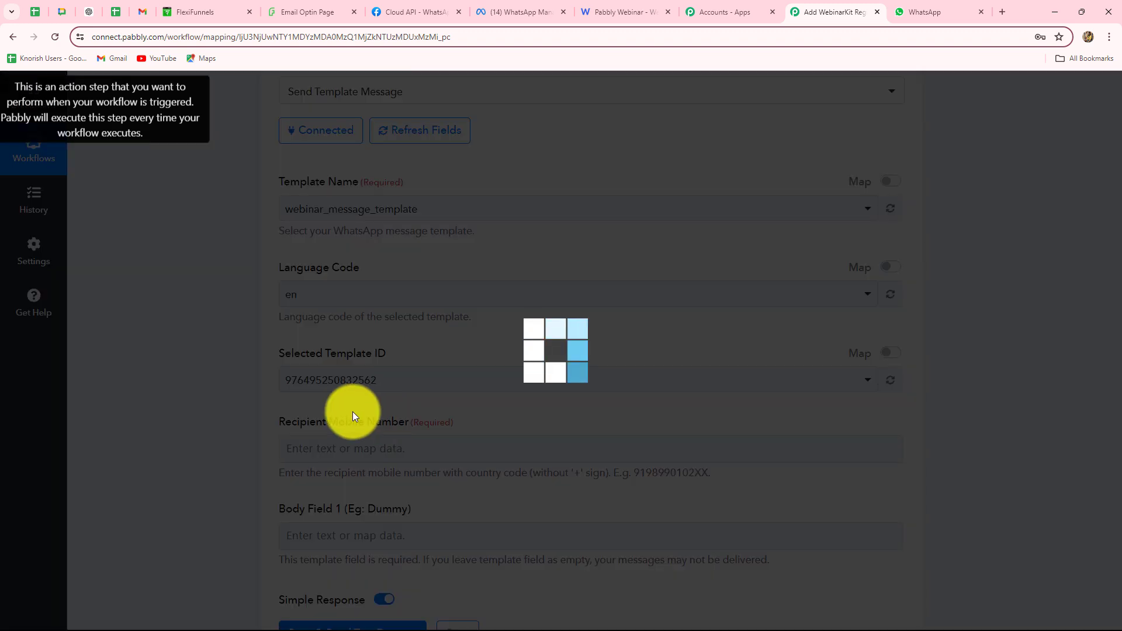
scroll(120, 362, "down", 2)
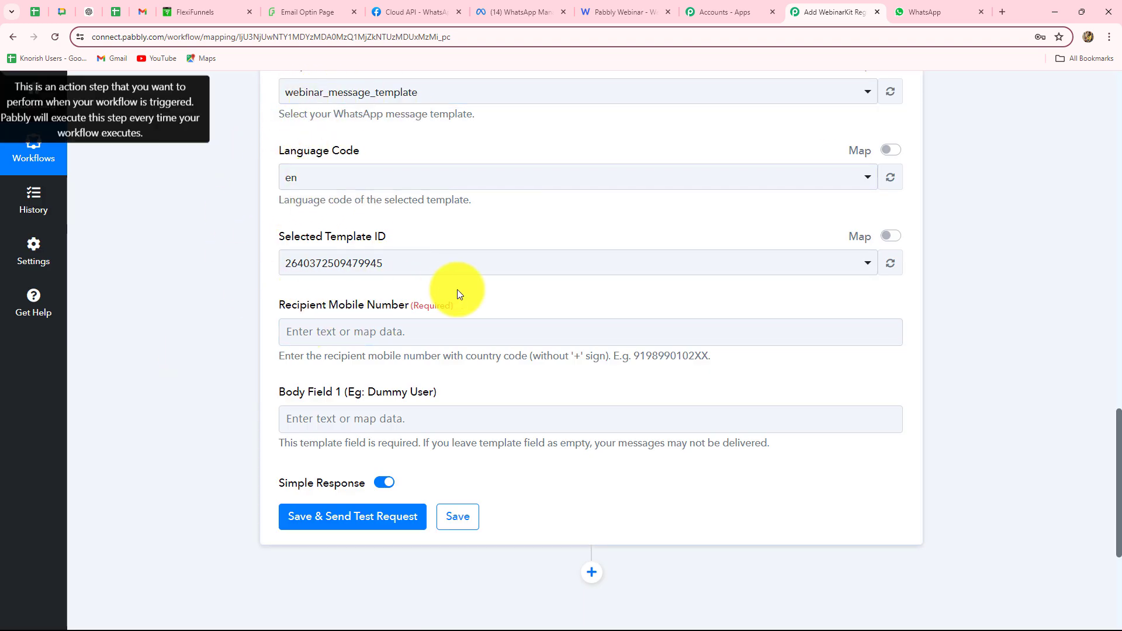
scroll(457, 290, "down", 3)
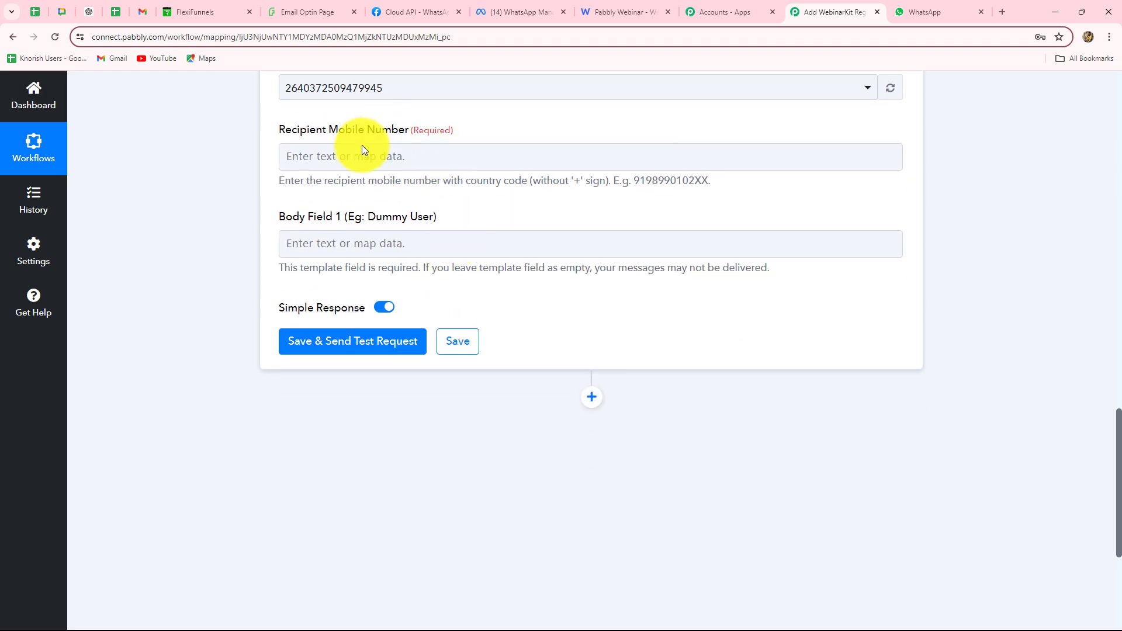
left_click(552, 159)
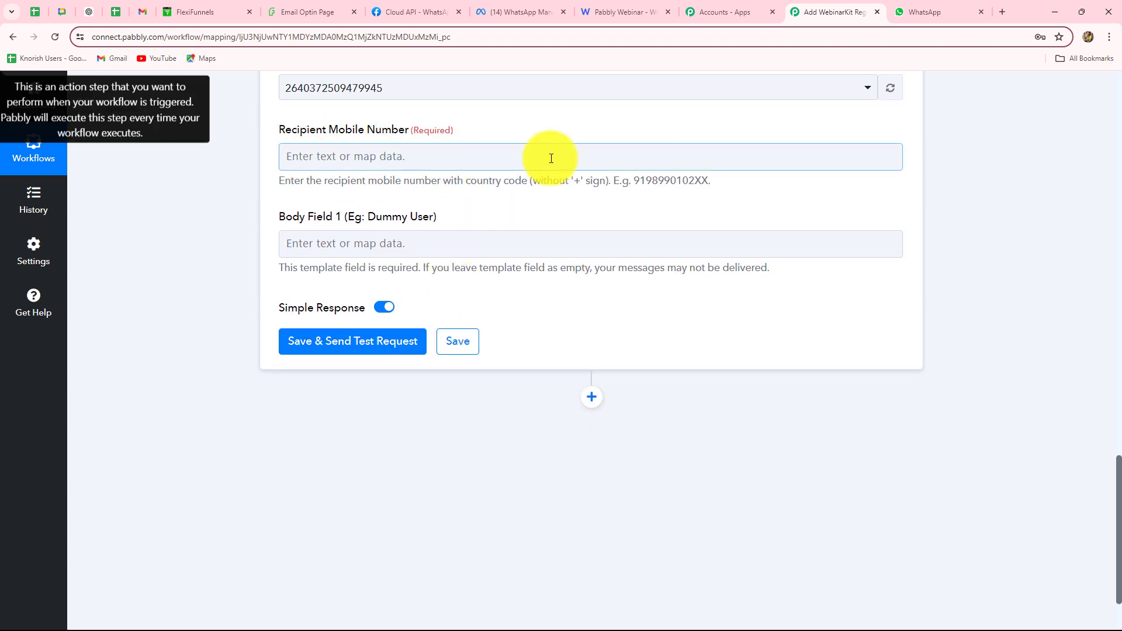
Map the FlexiFunnels form submission's Phone into Recipient Mobile Number
left_click(409, 168)
scroll(427, 476, "down", 1)
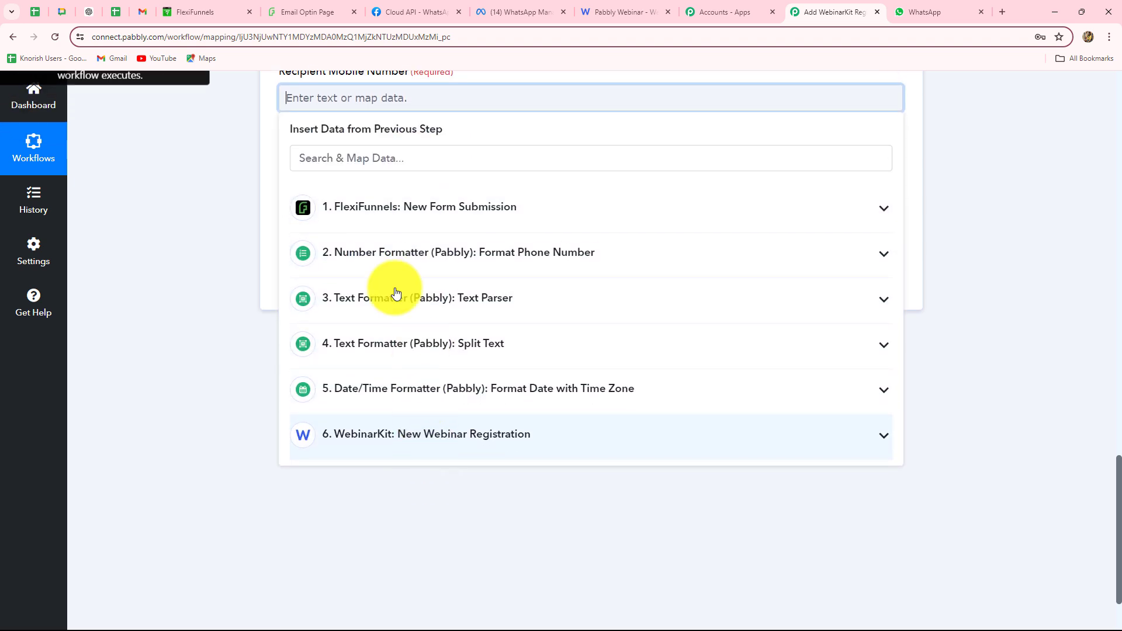
left_click(220, 200)
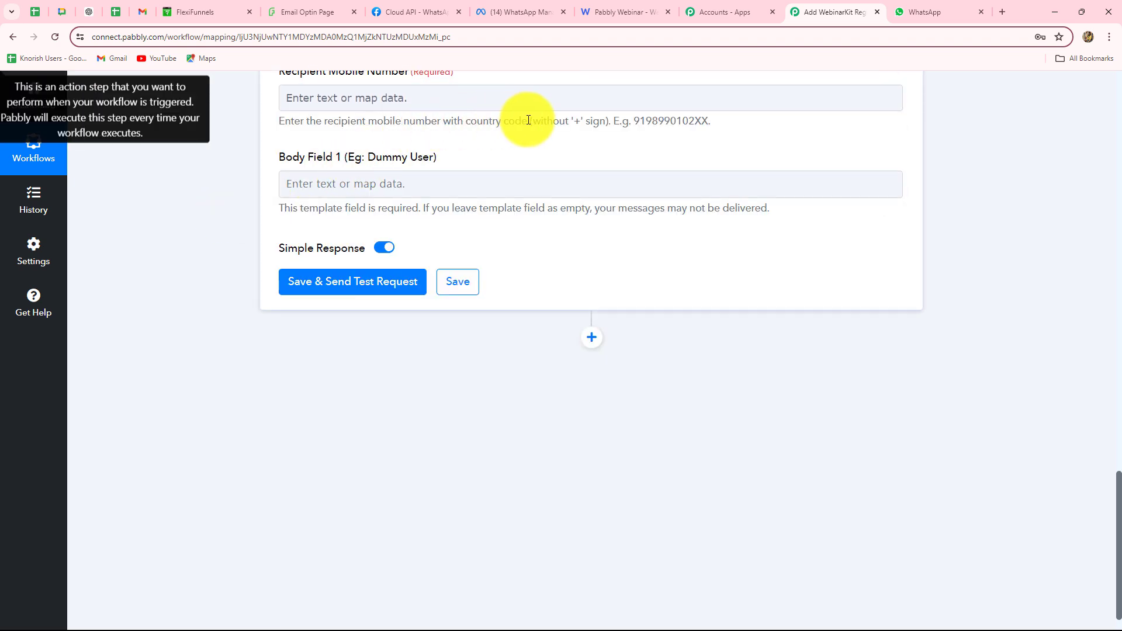
left_click(387, 98)
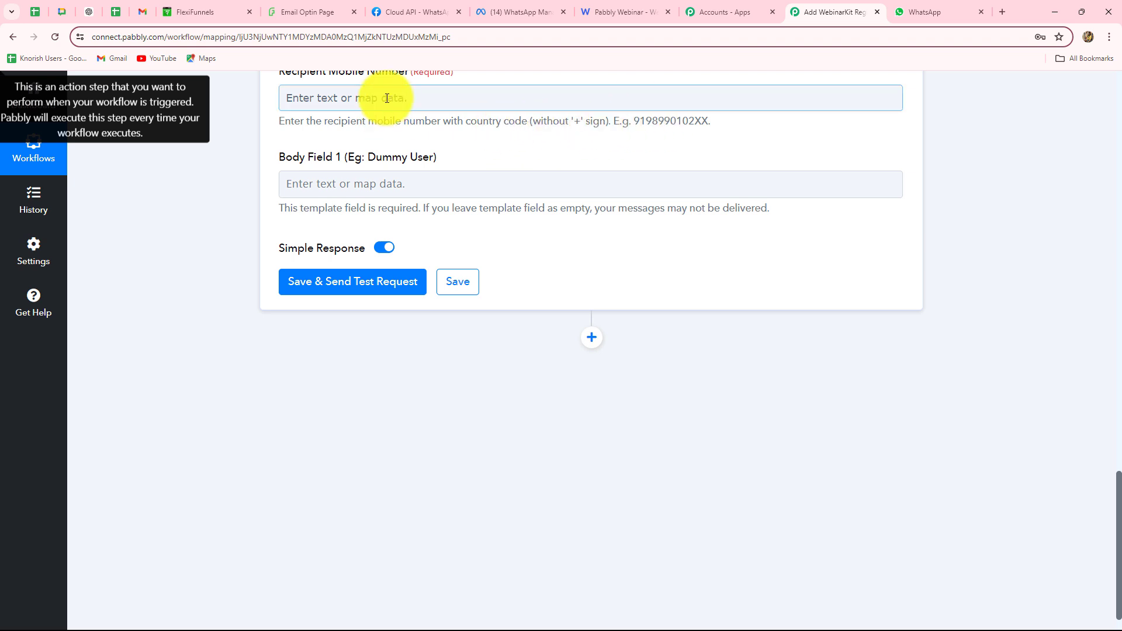
left_click(386, 206)
left_click(426, 335)
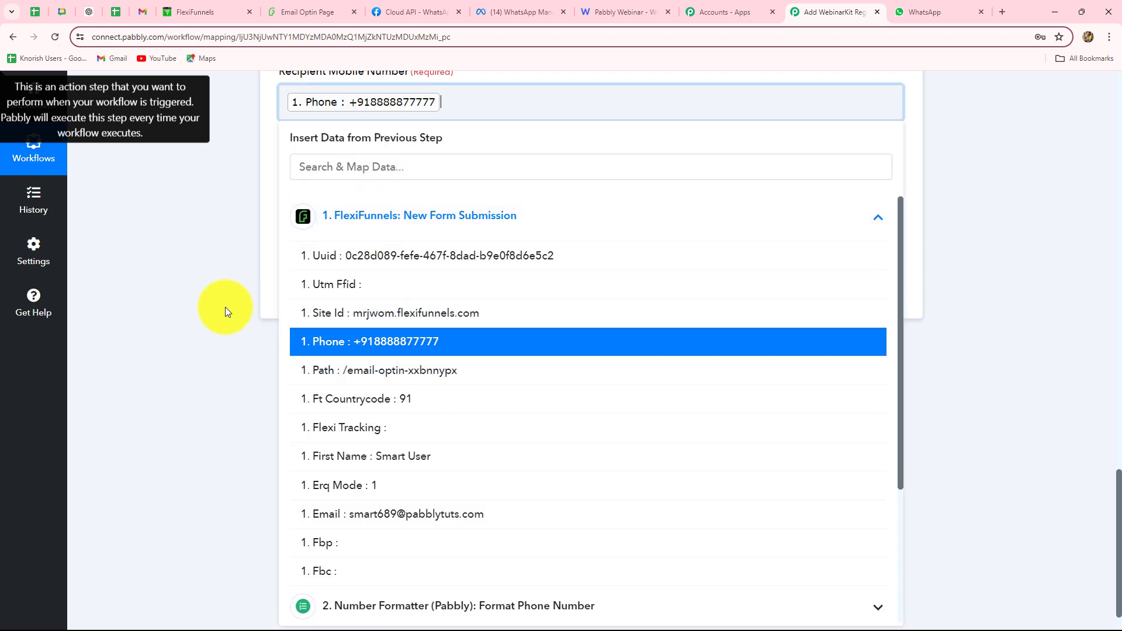
left_click(177, 308)
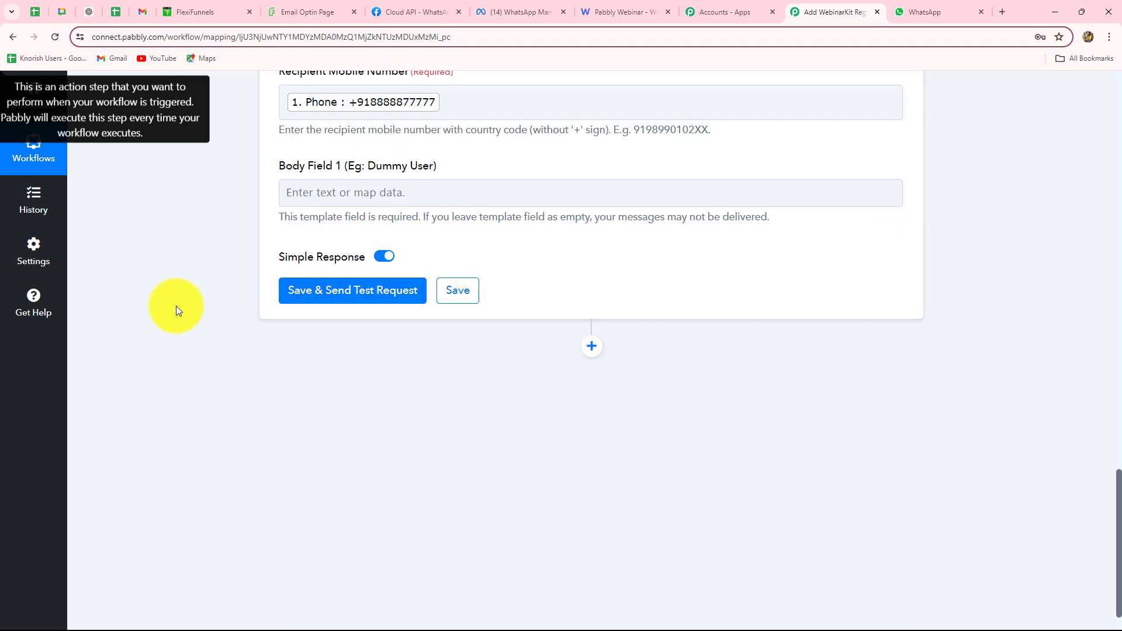
Map the FlexiFunnels submitter's First Name into Body Field 1
left_click(353, 199)
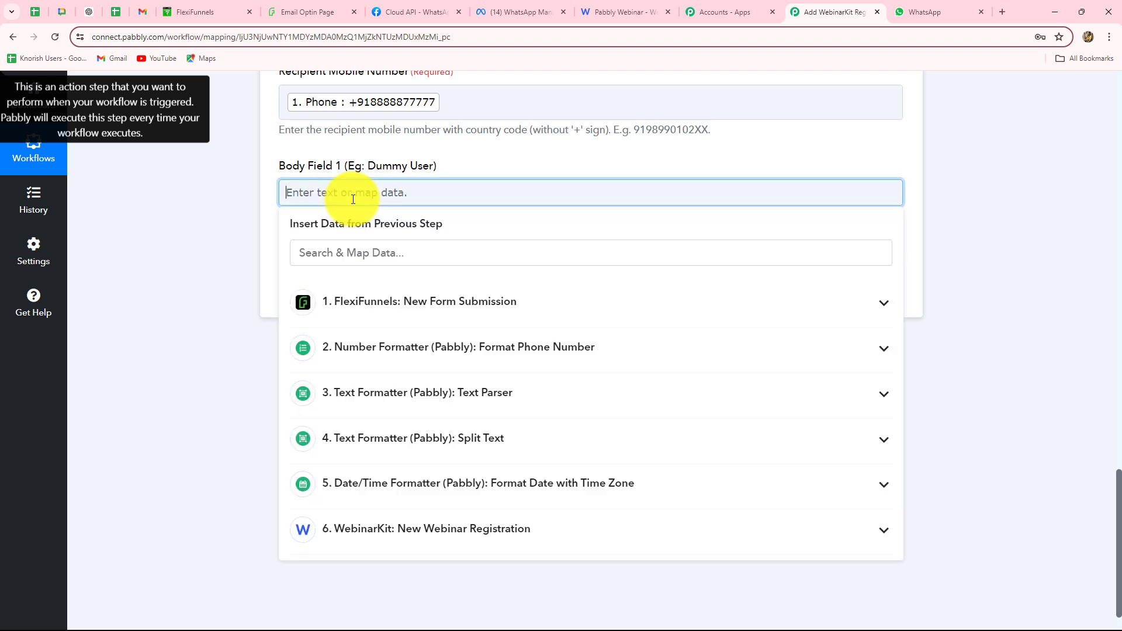
left_click(414, 316)
scroll(439, 438, "down", 3)
left_click(426, 439)
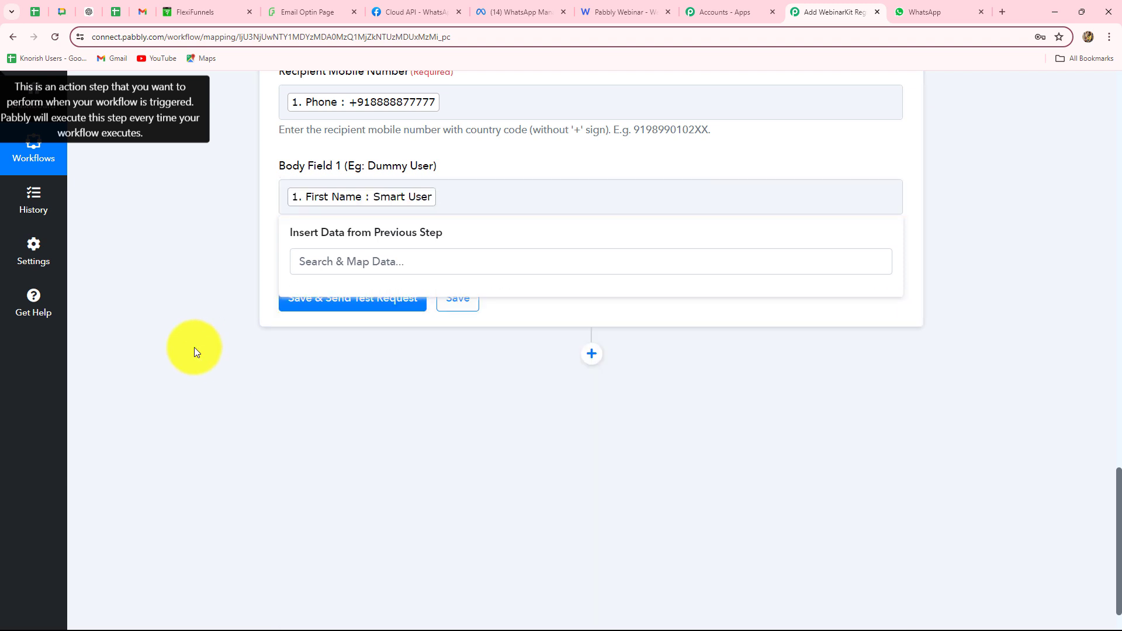
left_click(194, 348)
scroll(308, 352, "up", 3)
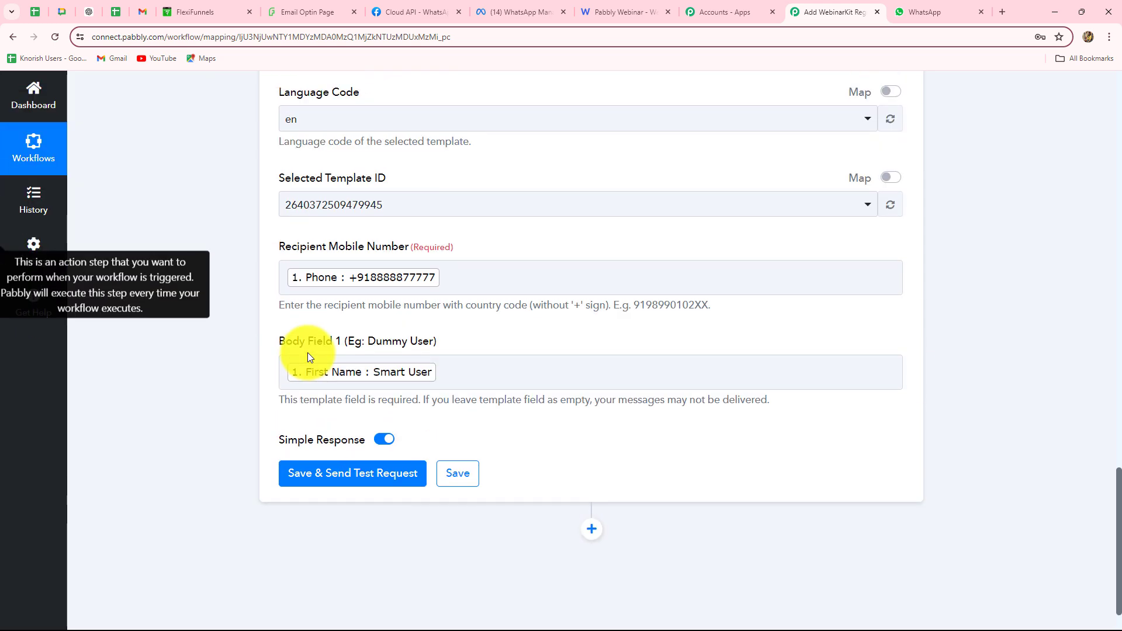
scroll(307, 352, "down", 4)
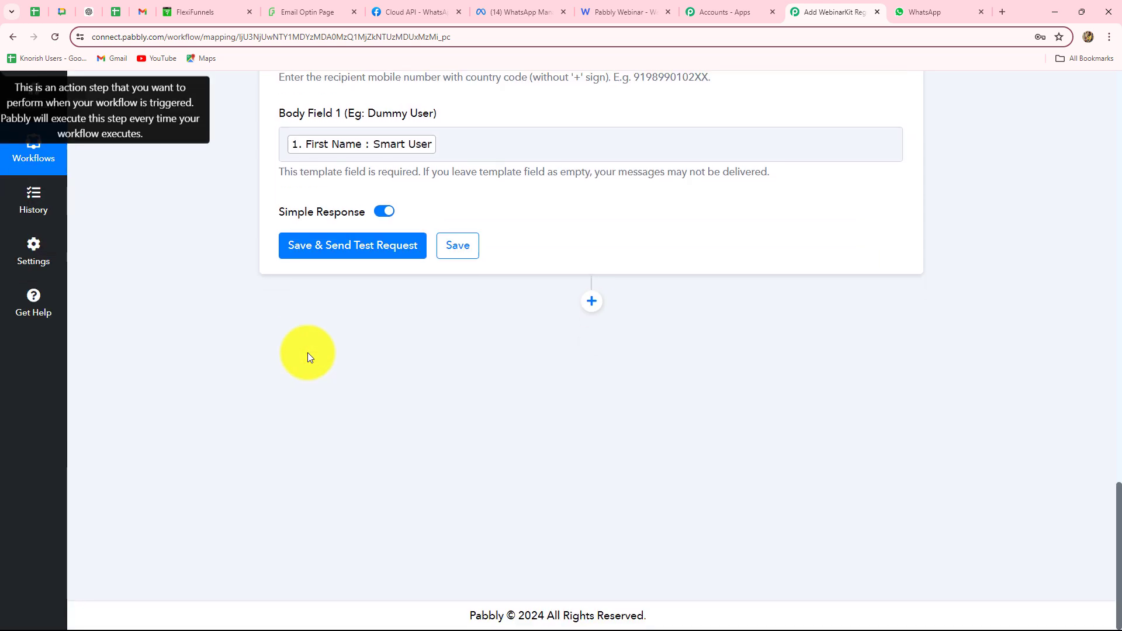
scroll(307, 353, "up", 2)
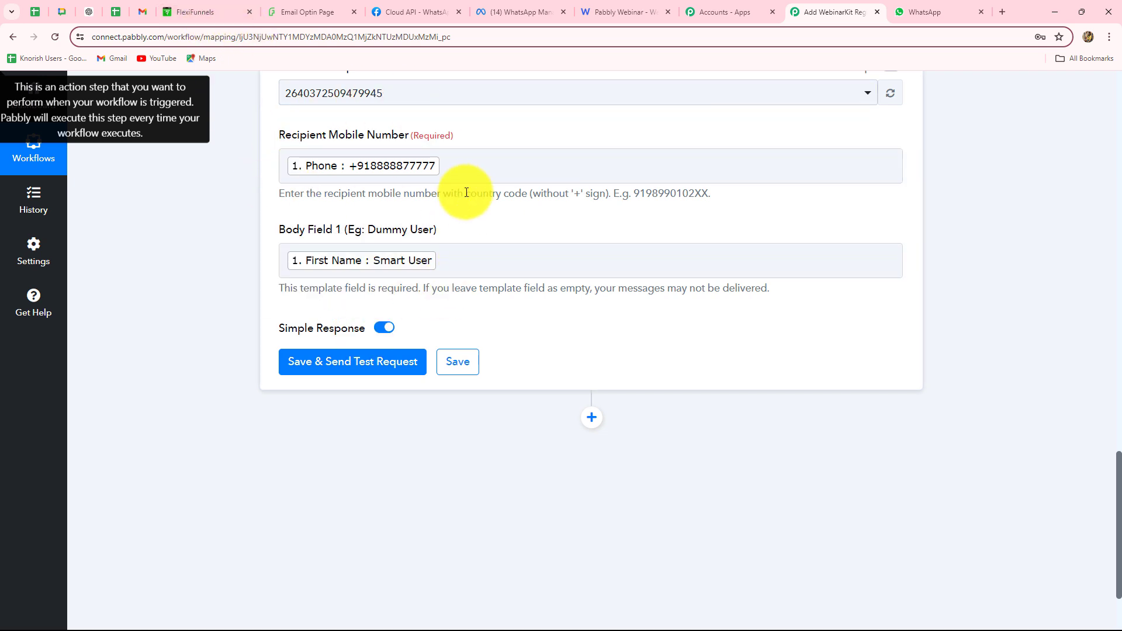
Swap the mapped Phone for a pasted test number and send a test request, which returns status accepted
left_click(450, 170)
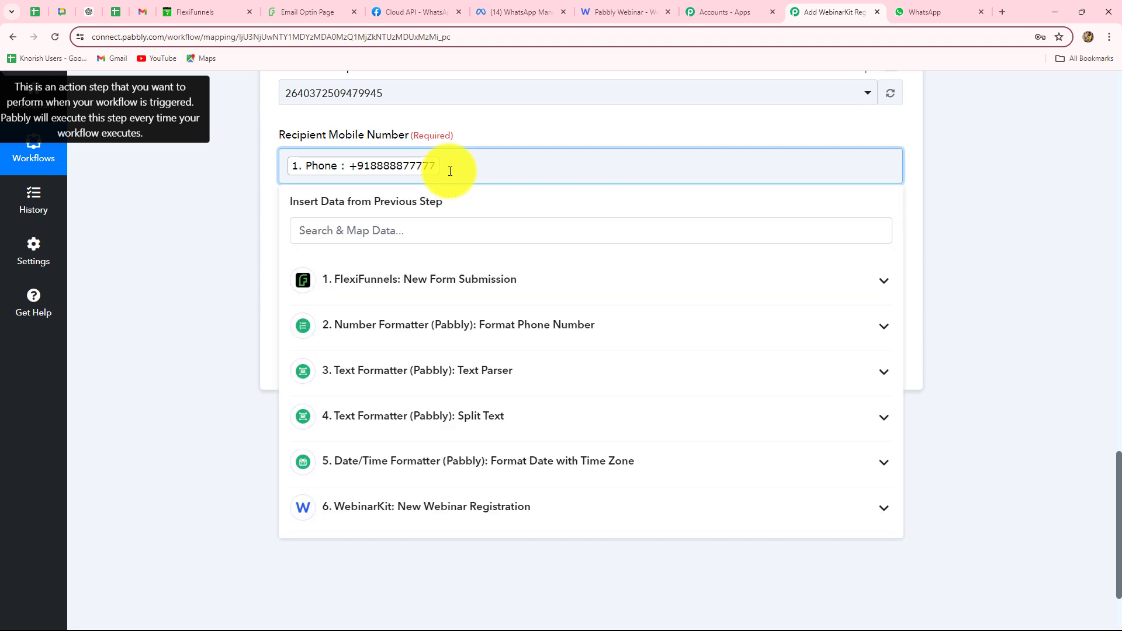
key("BackSpace")
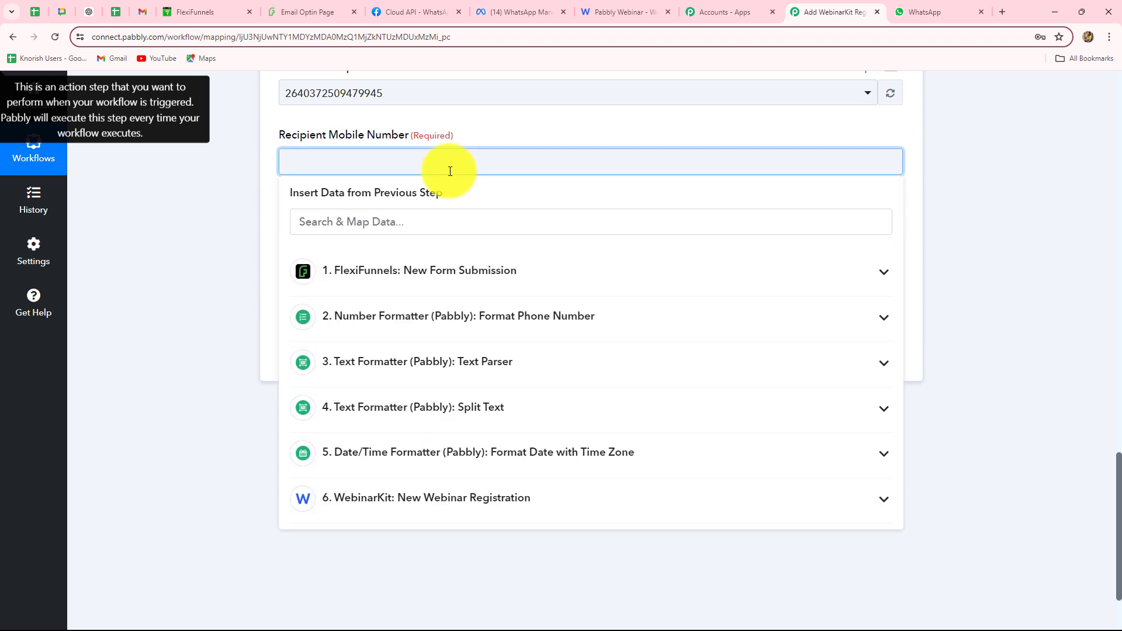
key("ctrl+v")
left_click(363, 353)
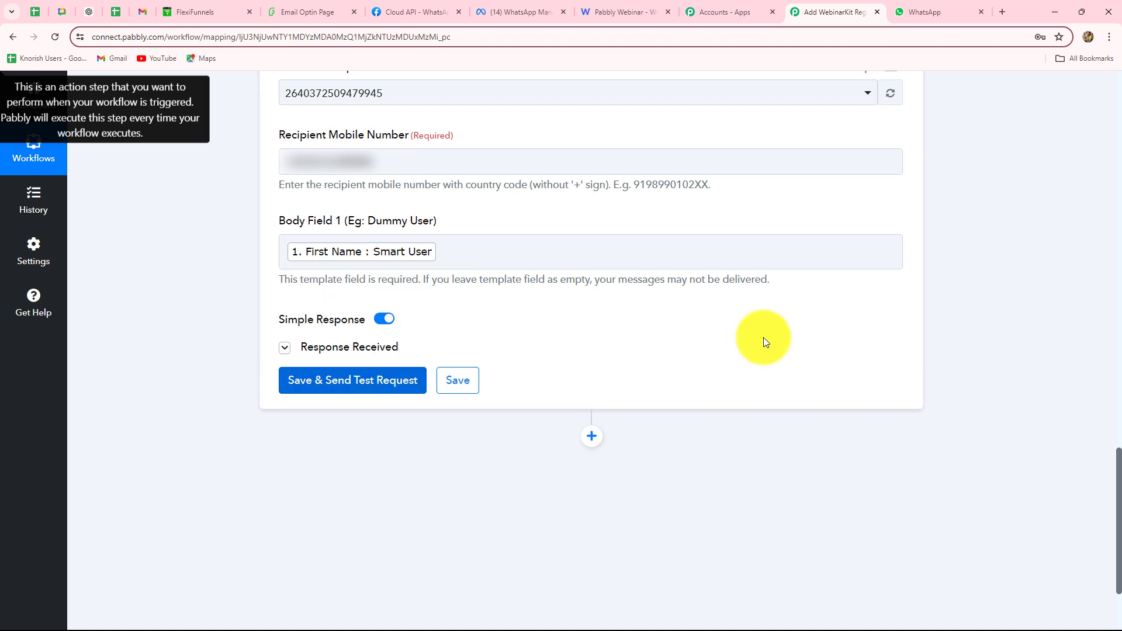
left_click_drag(677, 275, 564, 269)
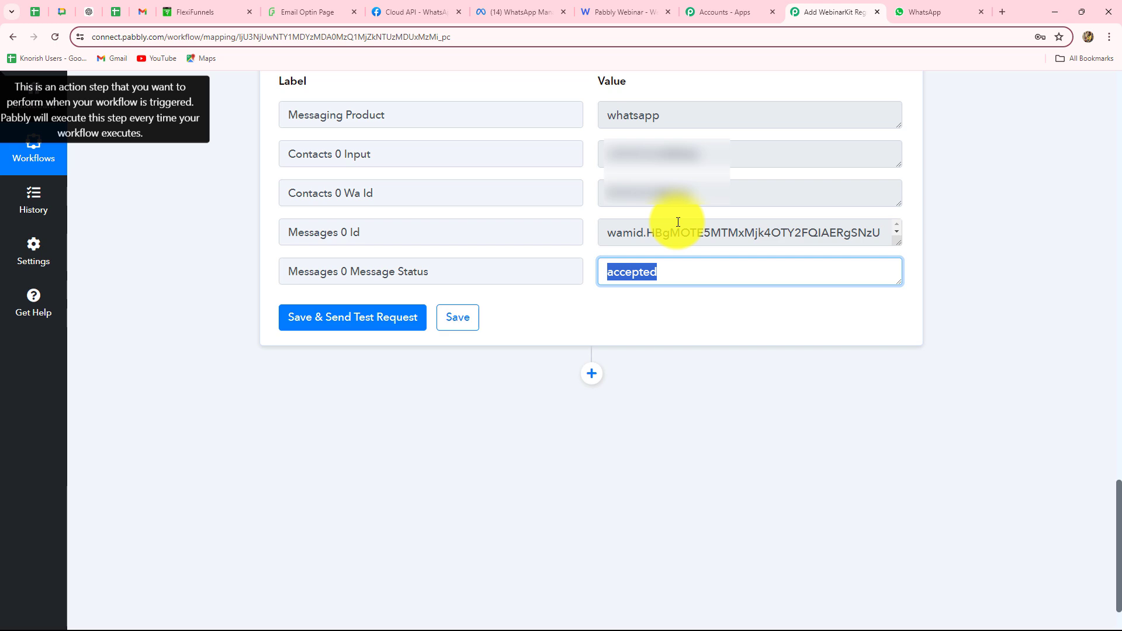
key("ctrl+Tab")
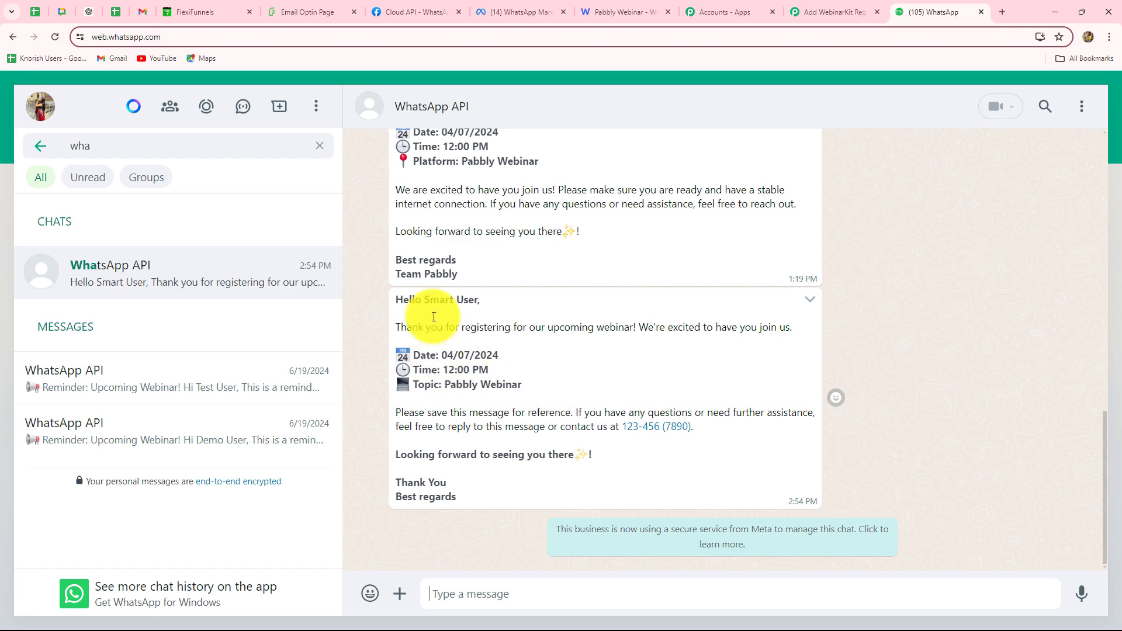
Check the received webinar template message greets the registrant by first name in WhatsApp Web
left_click_drag(424, 301, 483, 301)
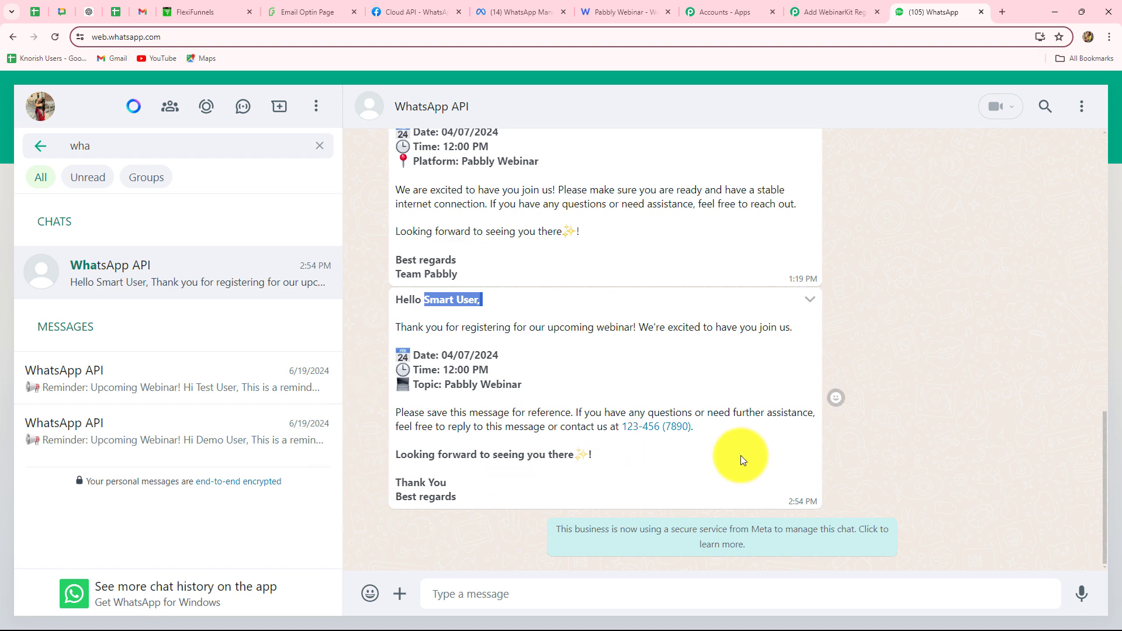
scroll(914, 342, "up", 20)
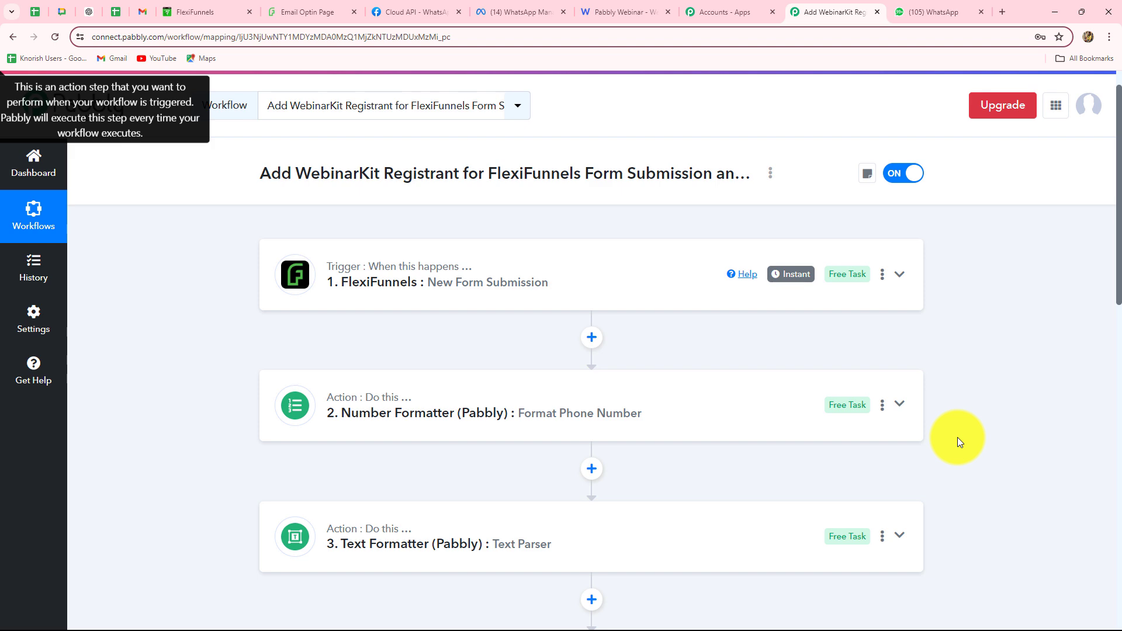
scroll(958, 437, "down", 7)
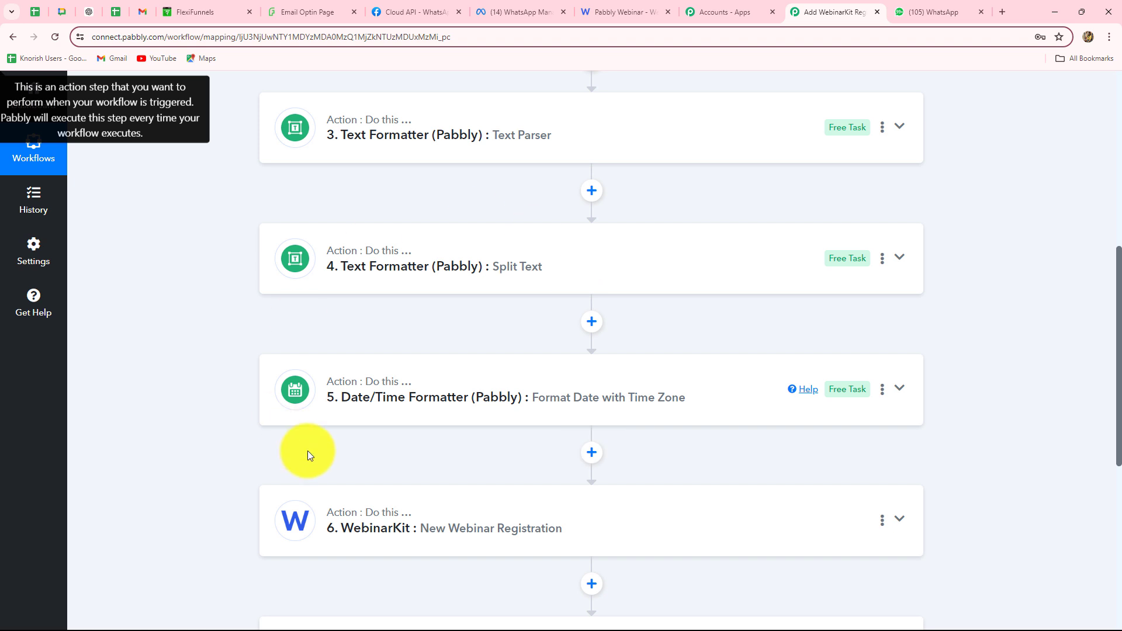
scroll(307, 453, "down", 6)
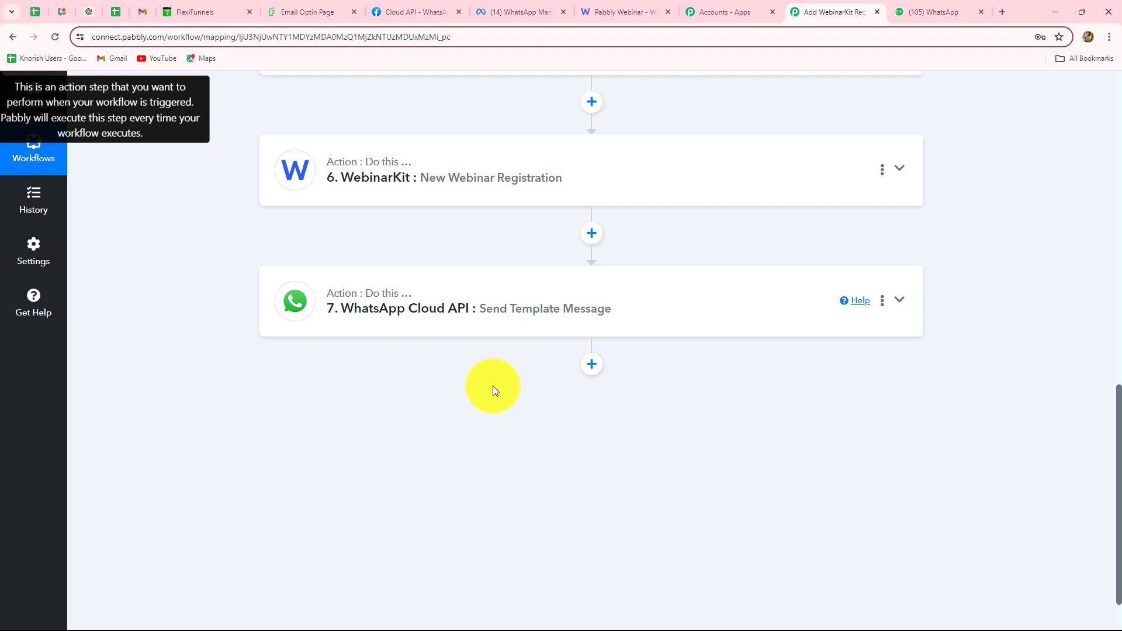
scroll(493, 386, "down", 2)
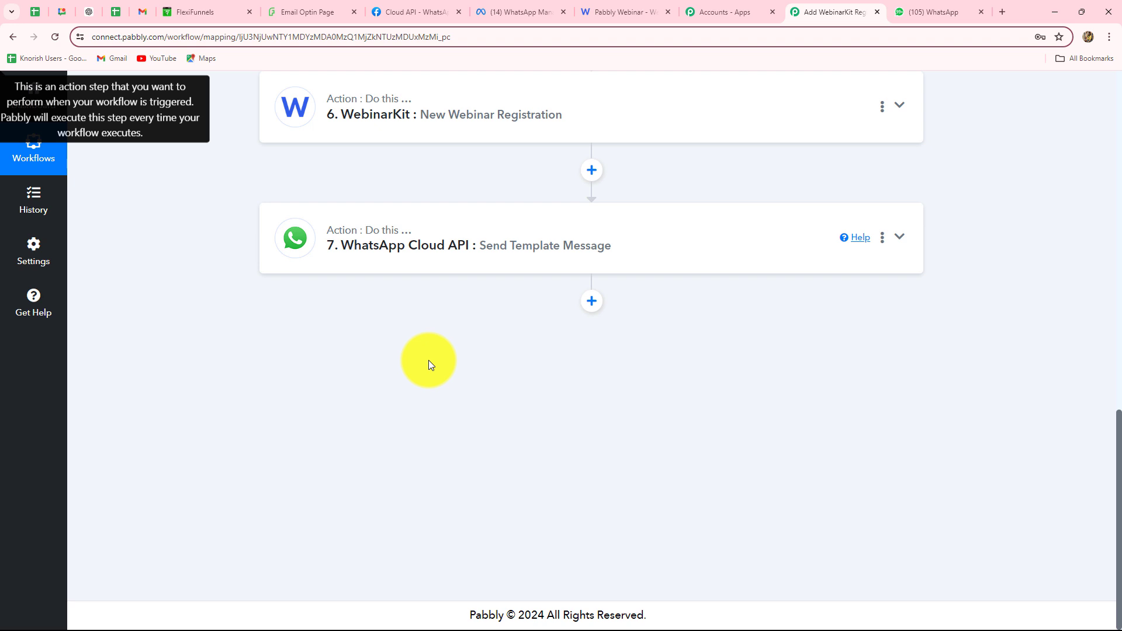
Add a Date/Time Formatter step with the Add/Subtract Time action after the WhatsApp step and connect it
left_click(592, 302)
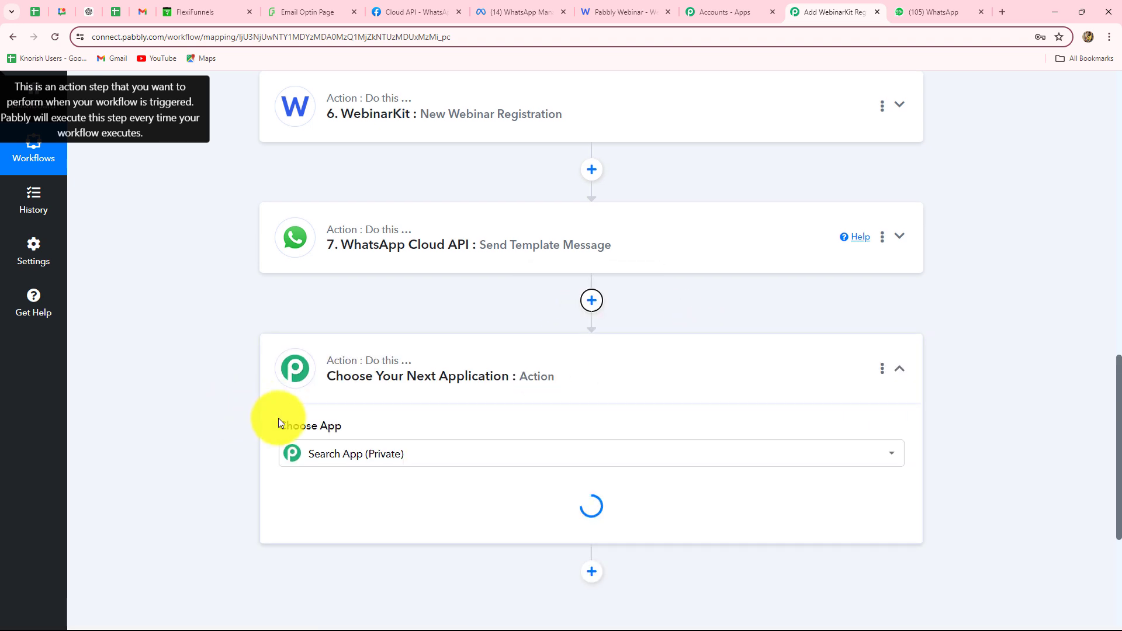
type("Date")
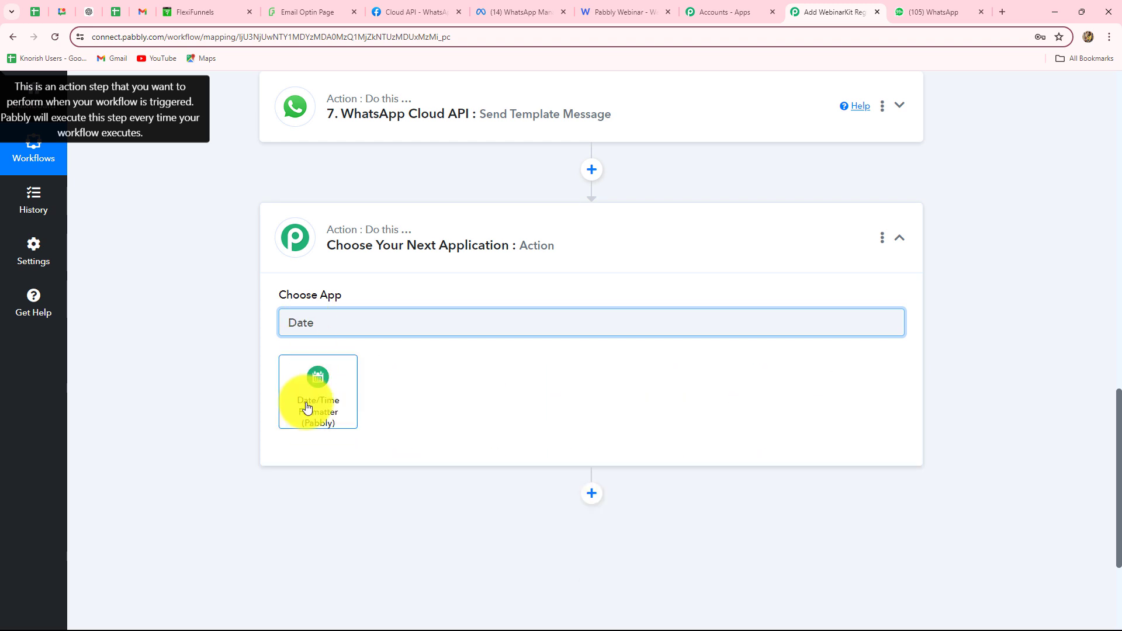
left_click(308, 407)
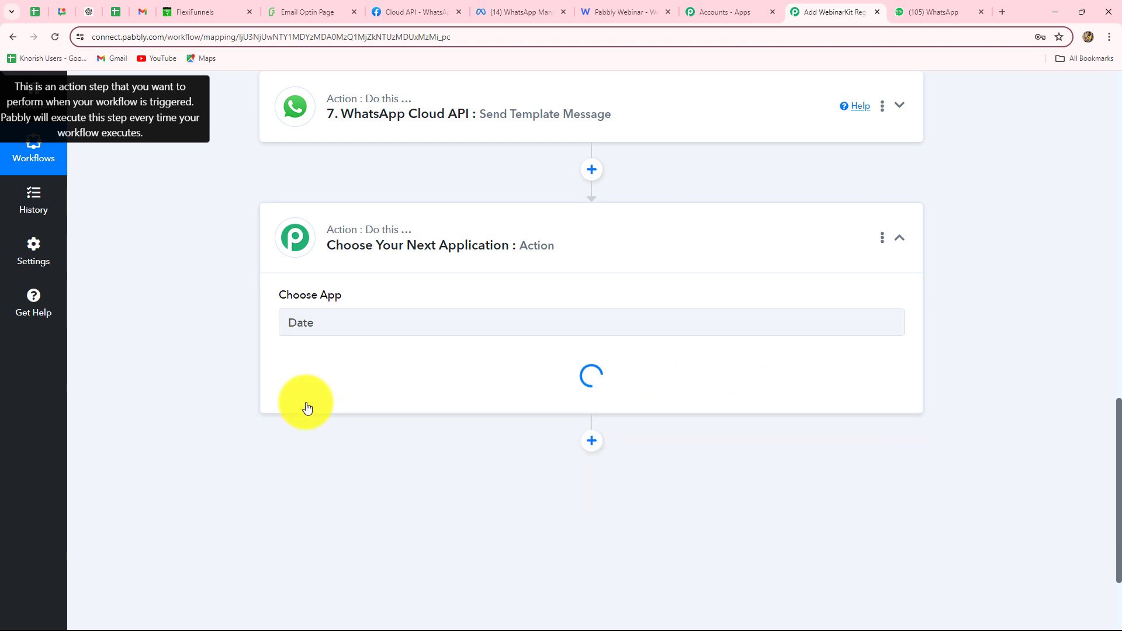
left_click(313, 388)
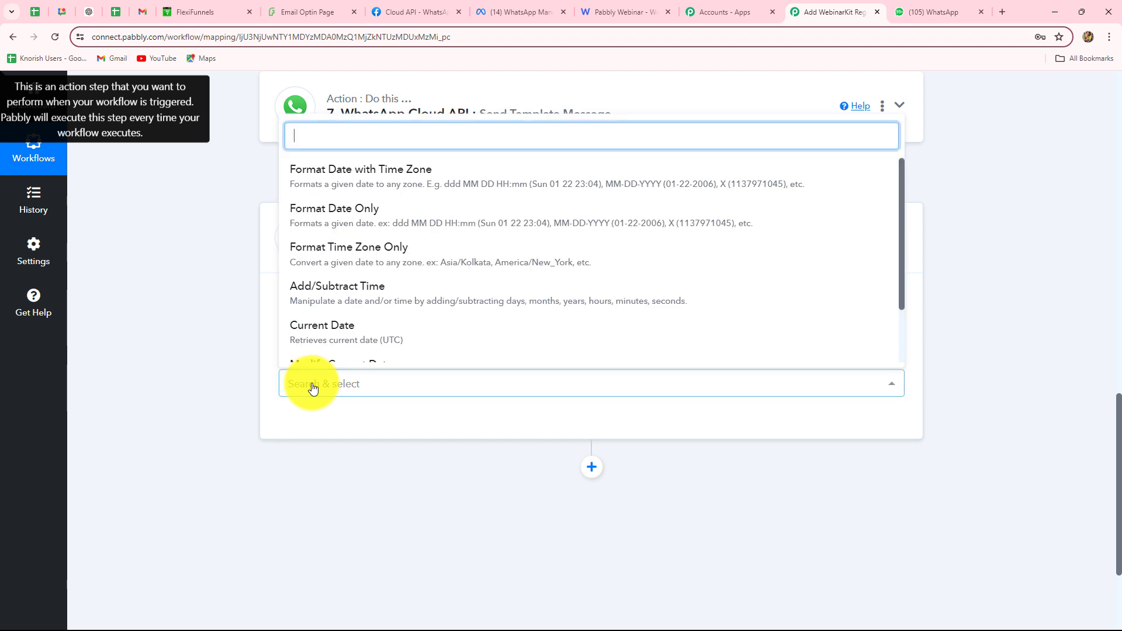
left_click(379, 295)
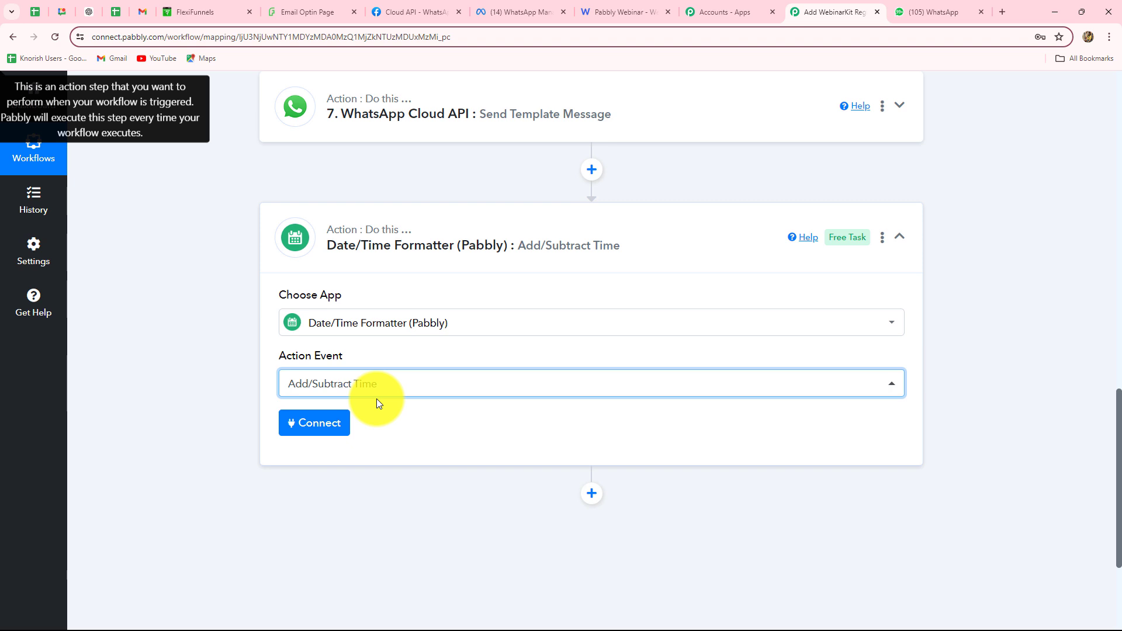
left_click(318, 431)
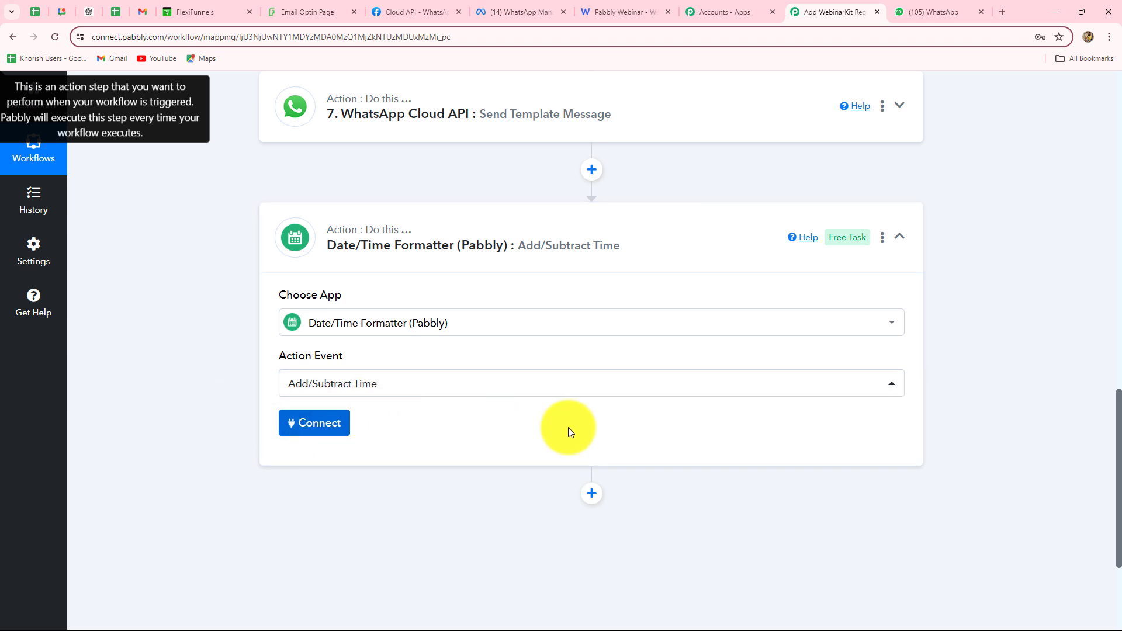
scroll(519, 331, "down", 6)
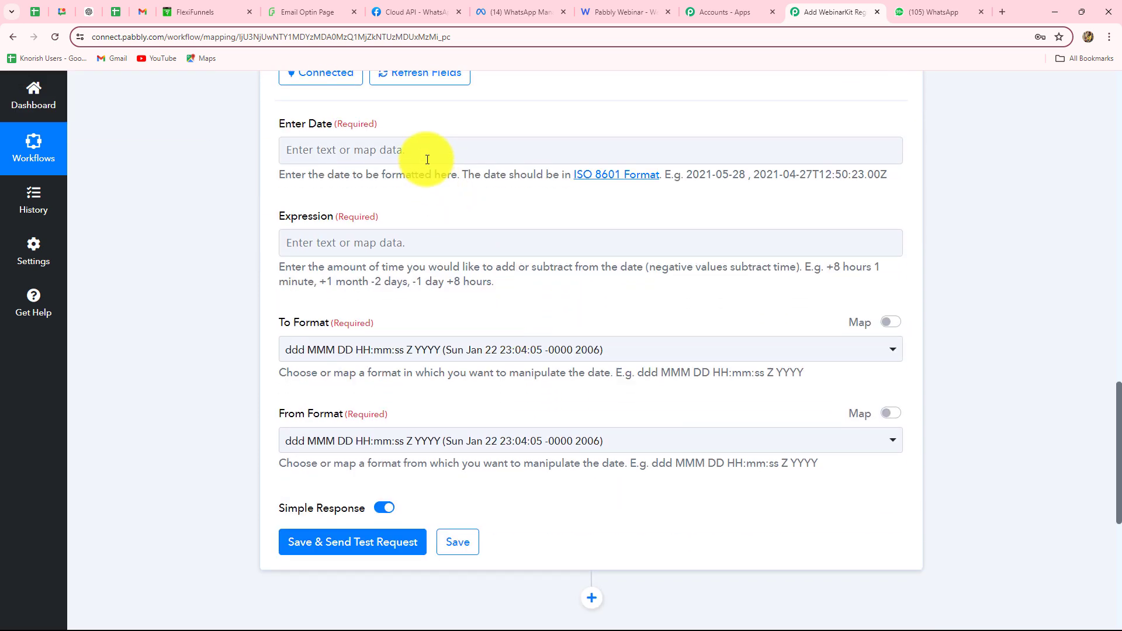
Map step 5's formatted date Result into the Enter Date field
left_click(428, 159)
scroll(408, 336, "down", 4)
scroll(408, 335, "up", 2)
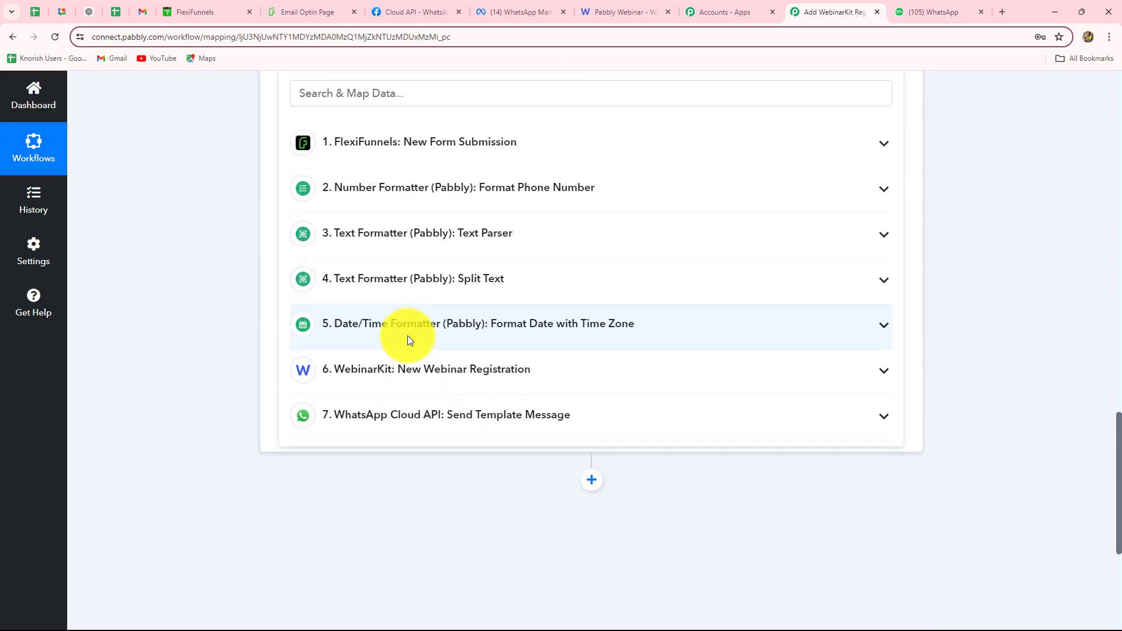
left_click(408, 335)
scroll(709, 163, "up", 1)
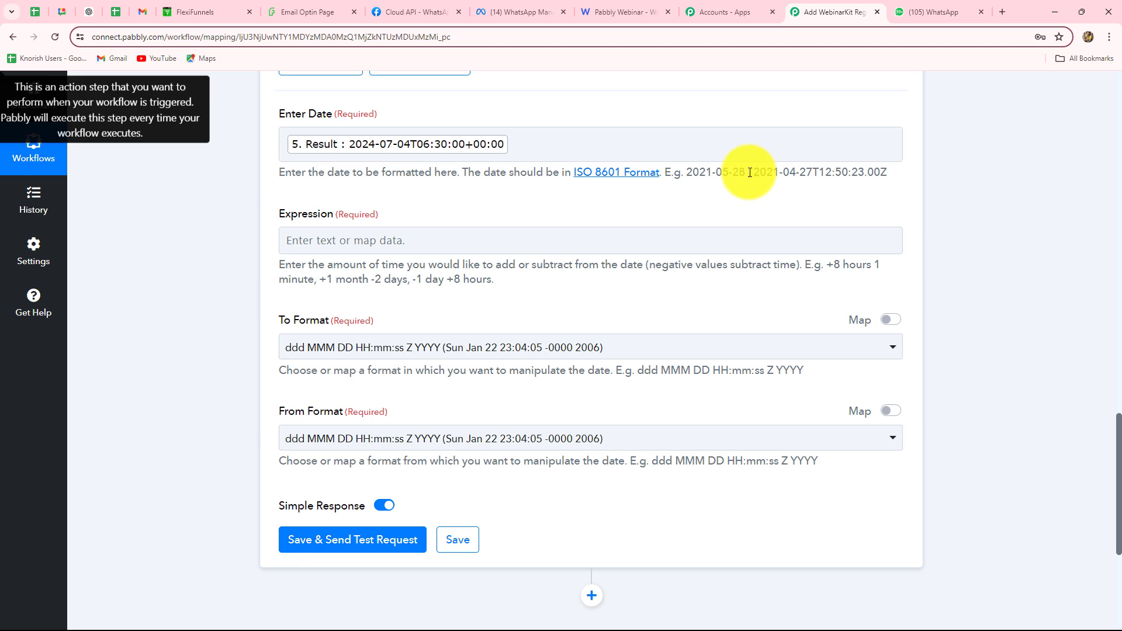
left_click_drag(750, 172, 898, 173)
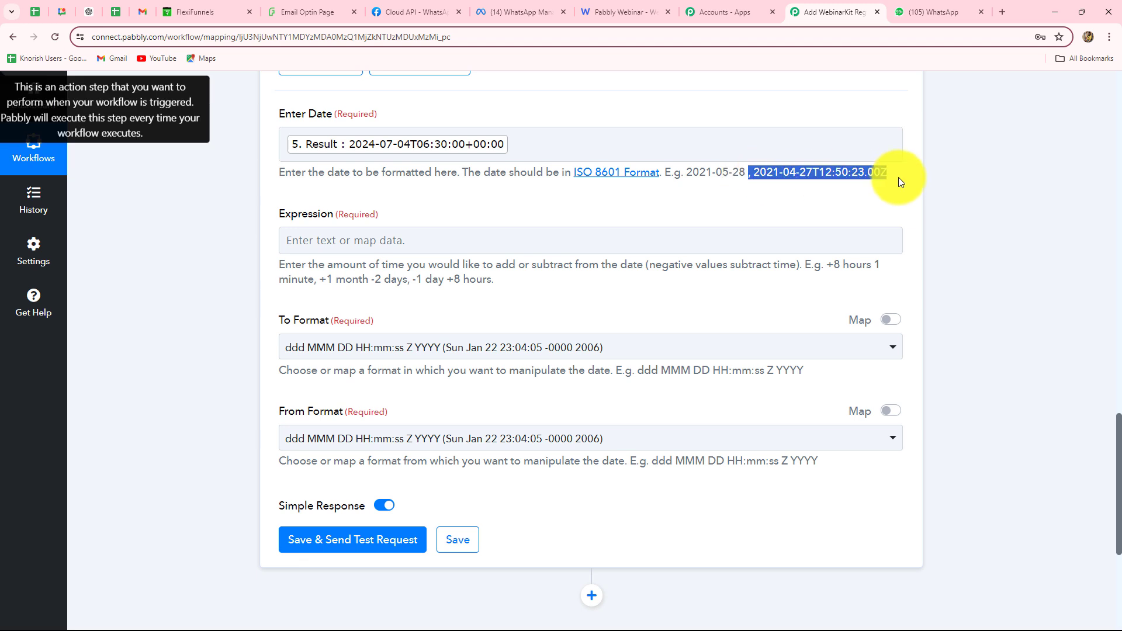
left_click(430, 208)
scroll(429, 208, "down", 2)
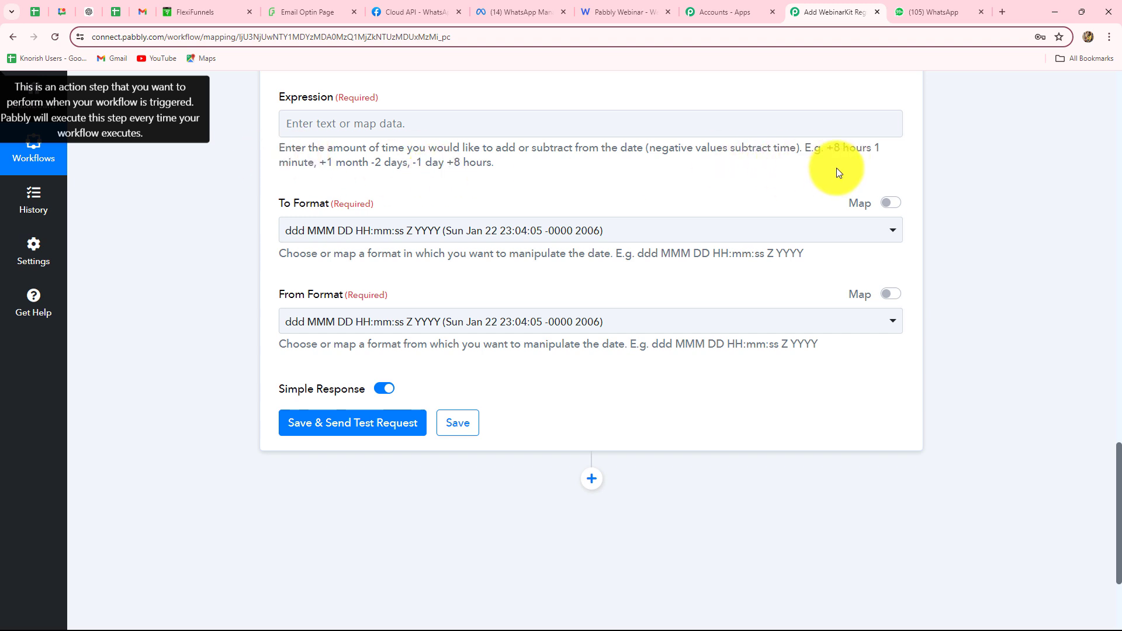
Set the Expression to -1 day
left_click(394, 123)
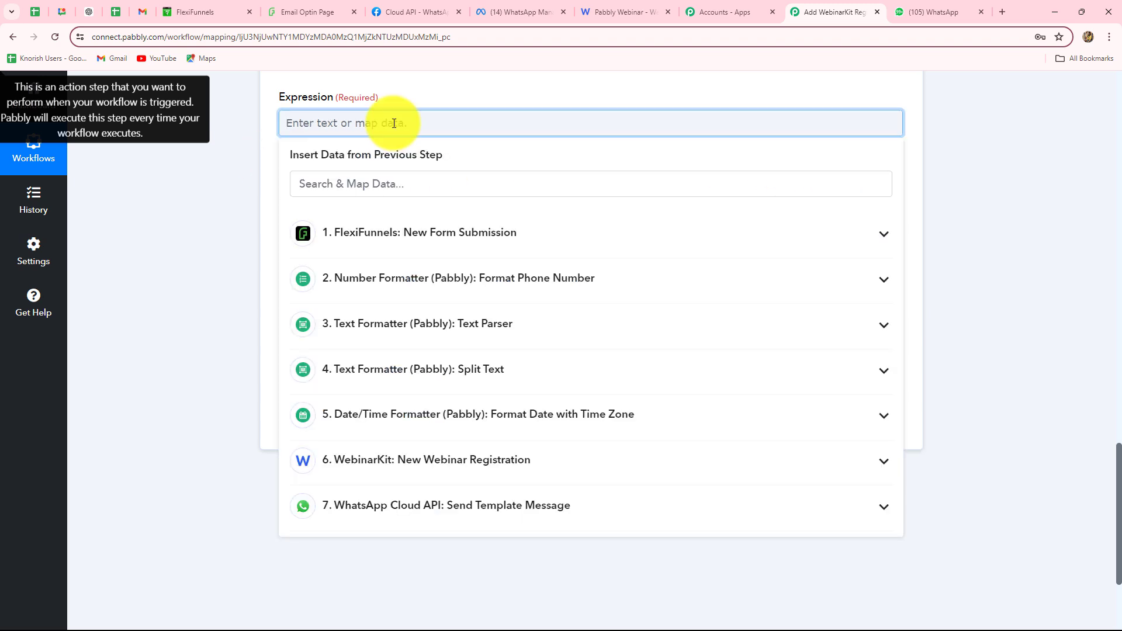
type("-1 day")
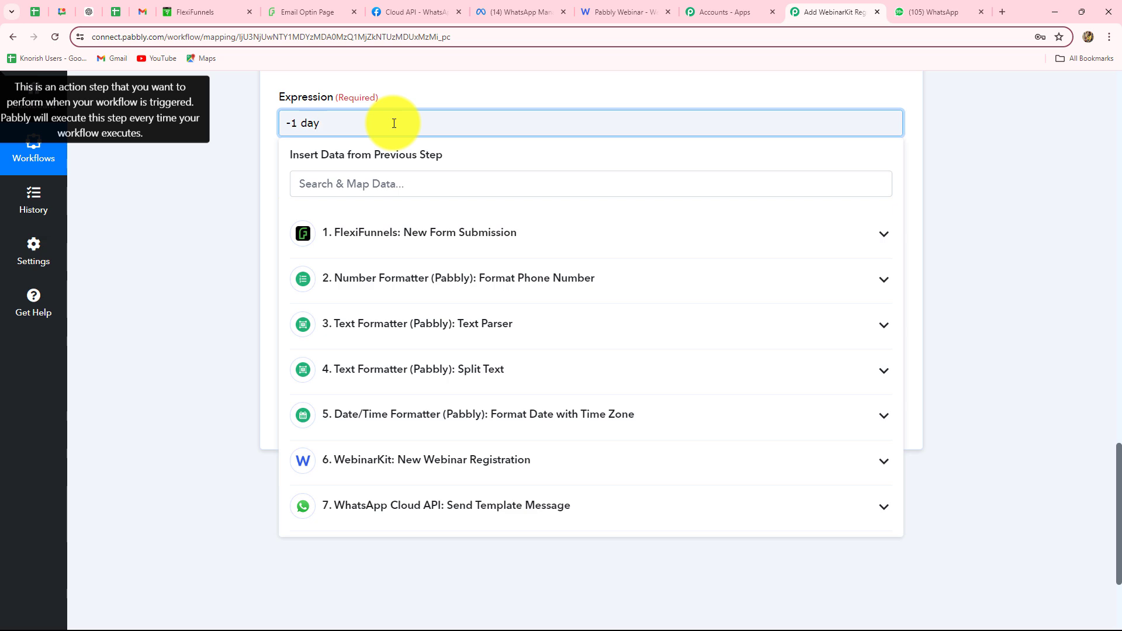
left_click(222, 217)
scroll(345, 206, "up", 2)
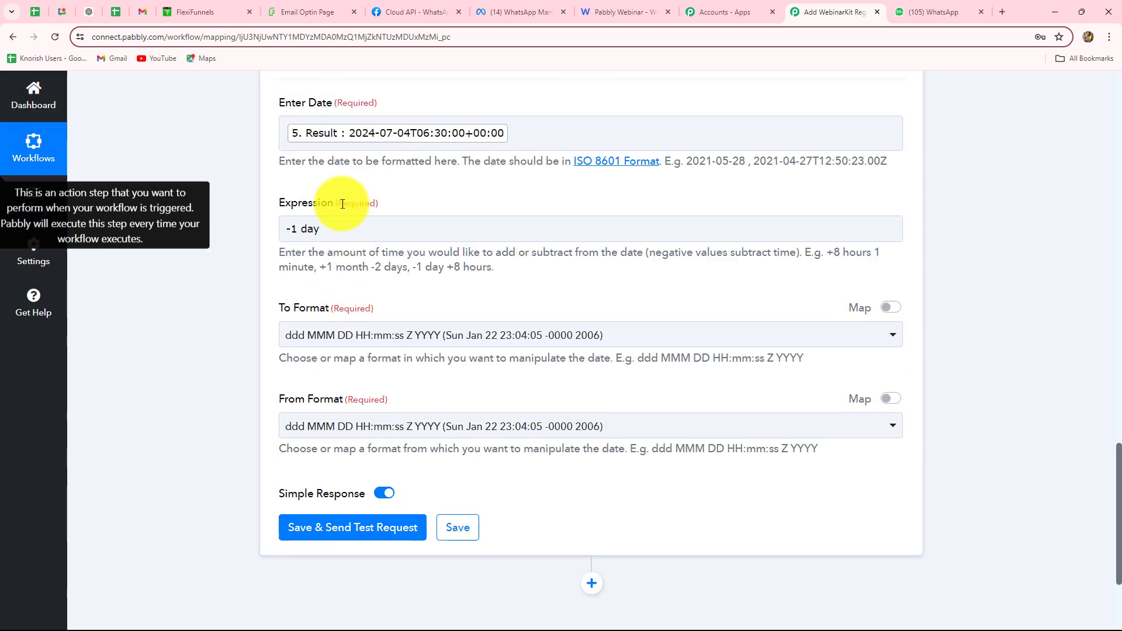
scroll(357, 316, "down", 3)
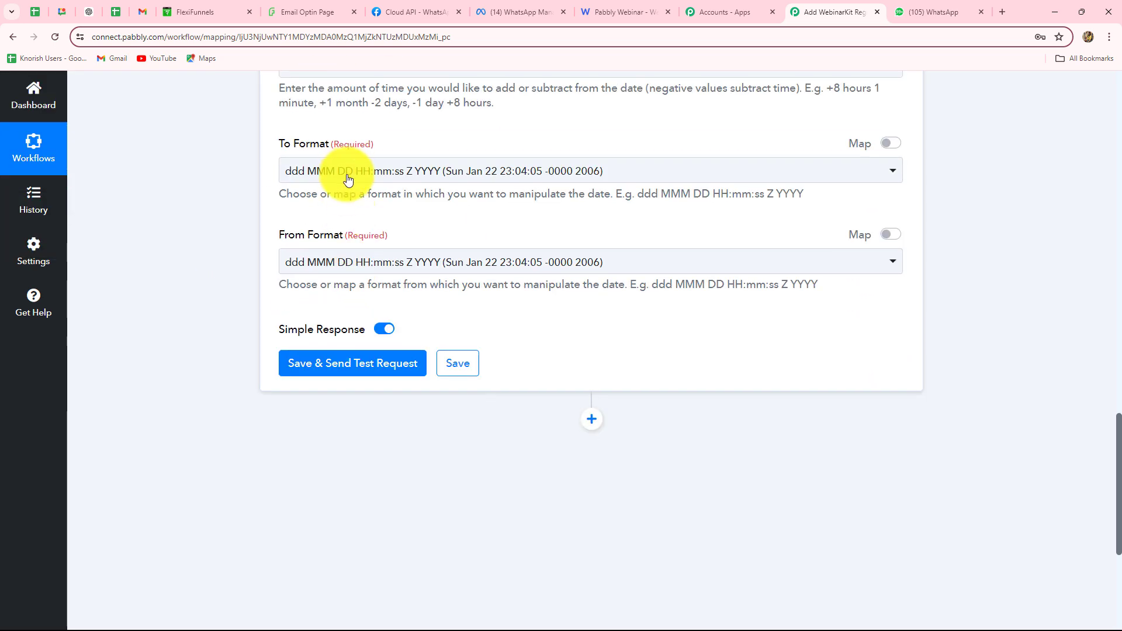
Set To Format YYYY-MM-DD HH:mm:ss and From Format YYYY-MM-DDTHH:mm:ssZ, then send a test request
left_click(349, 173)
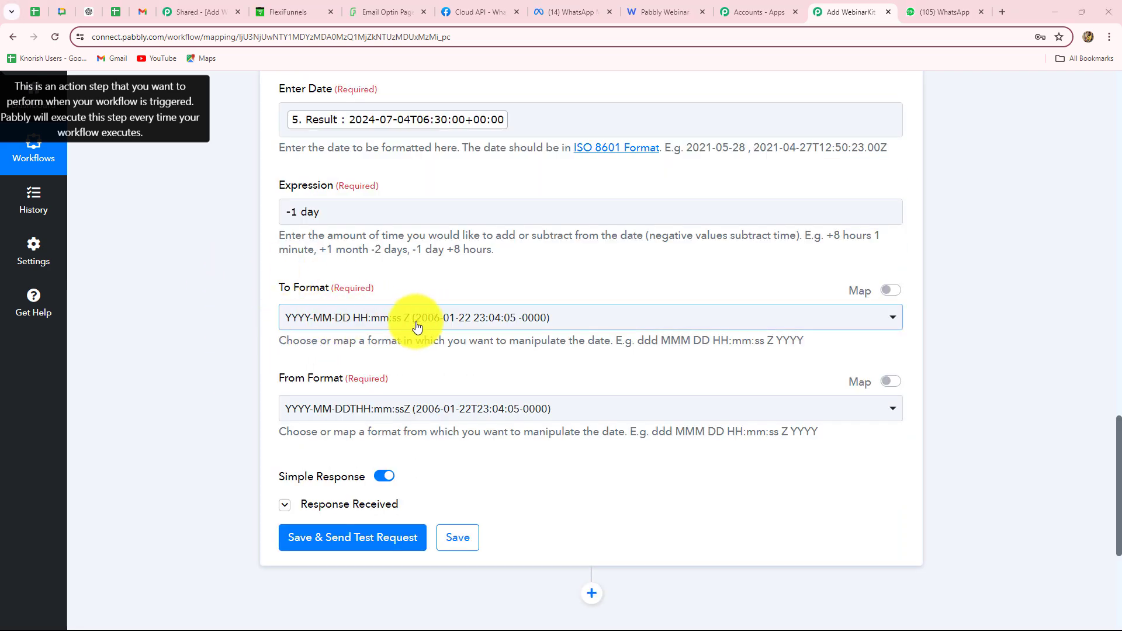
left_click(417, 327)
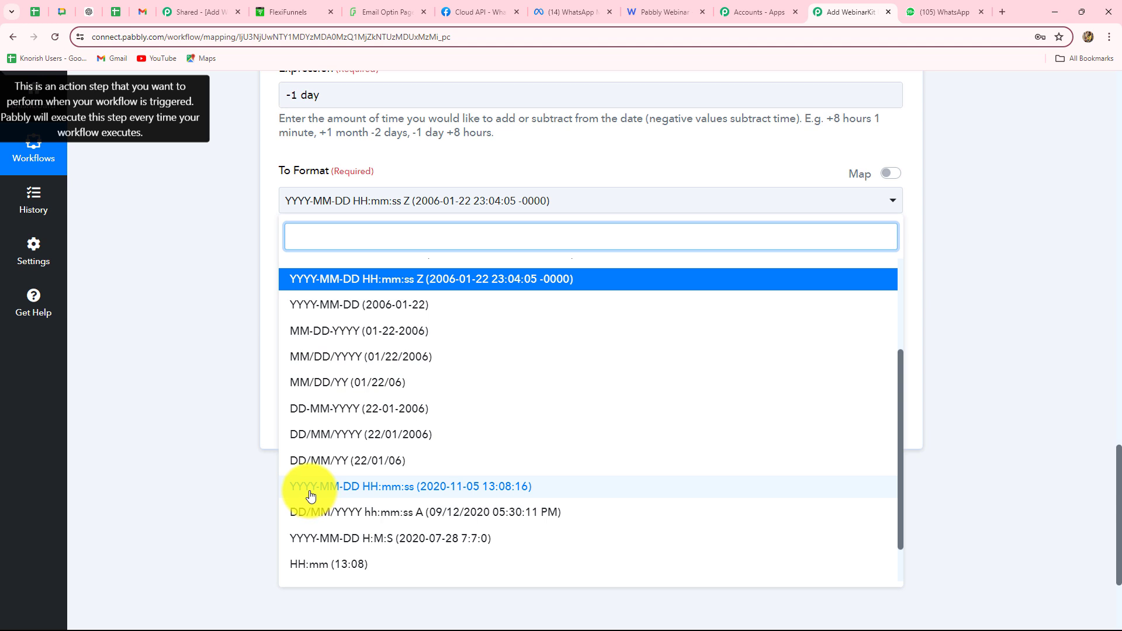
left_click(380, 491)
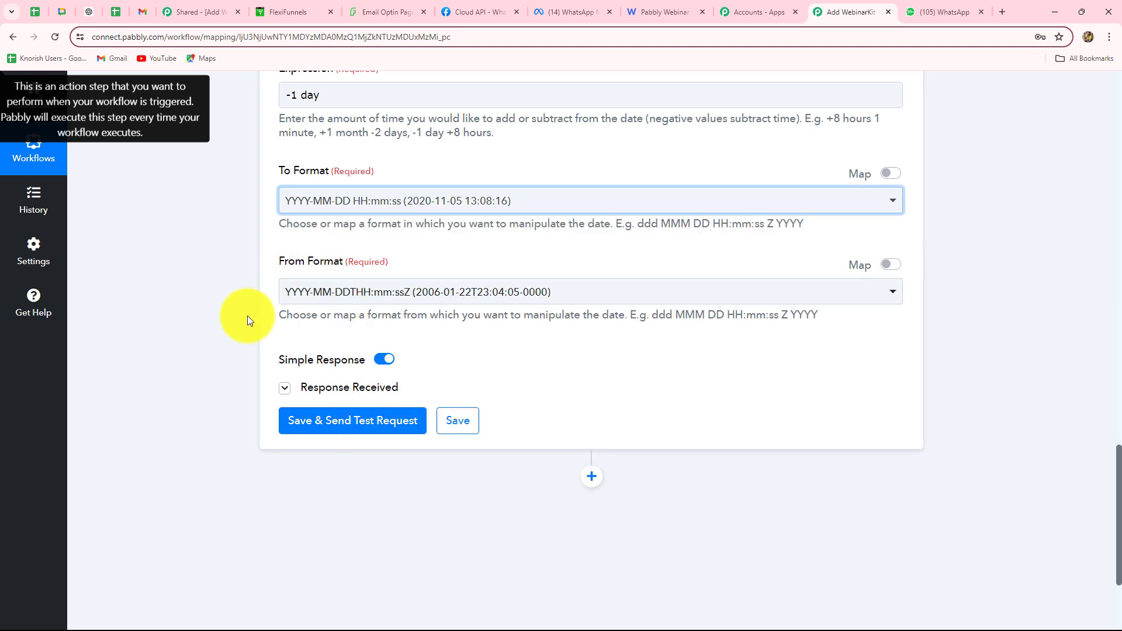
left_click(425, 296)
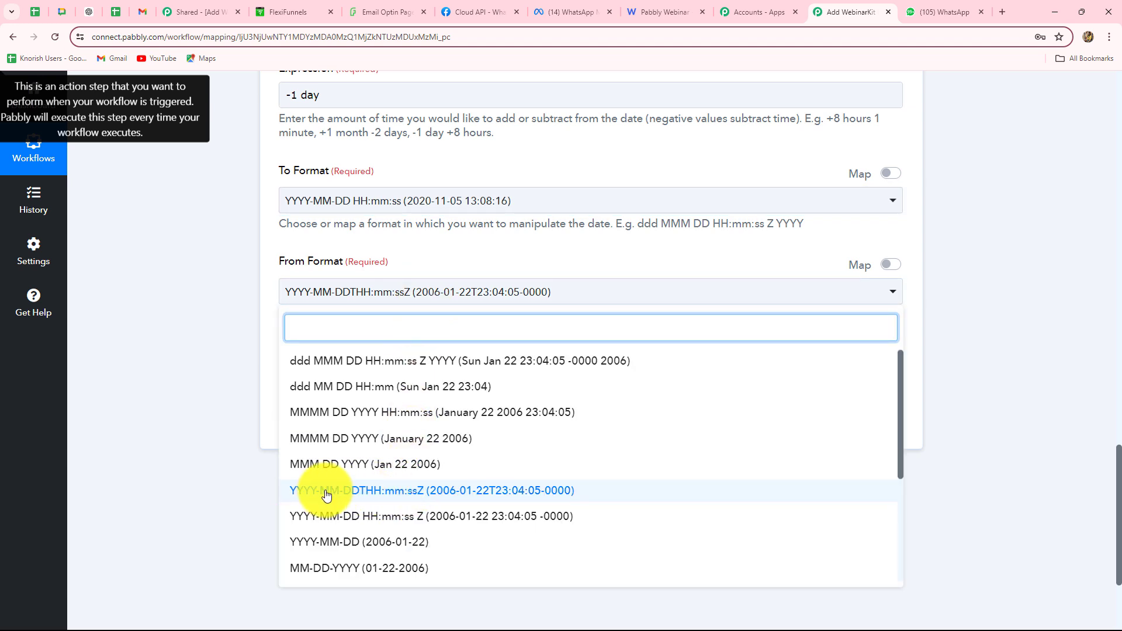
left_click(368, 495)
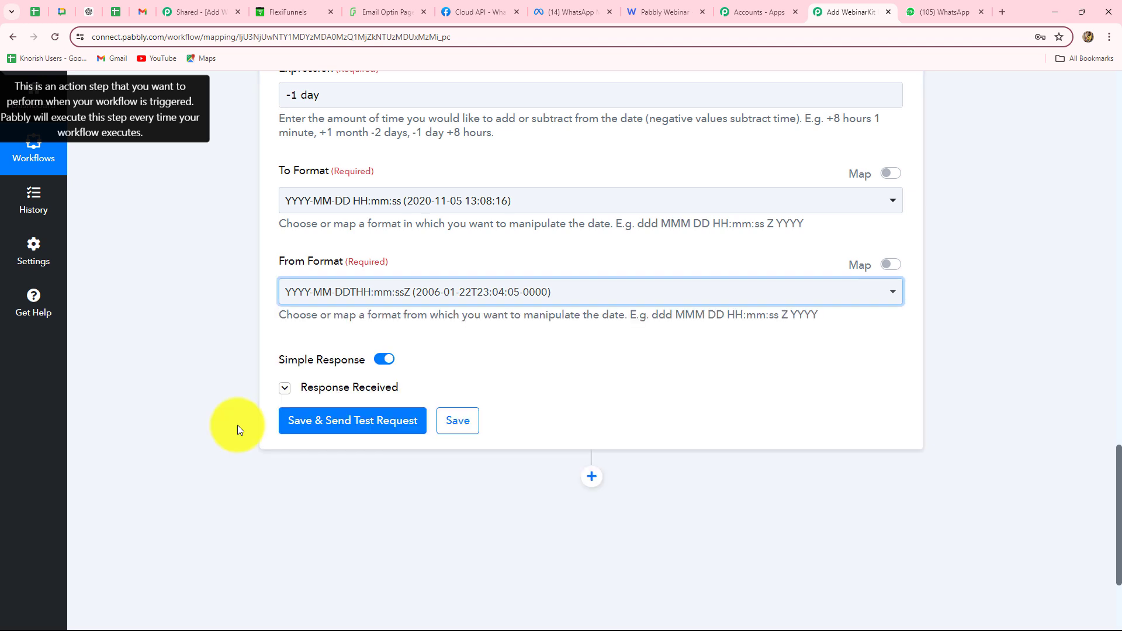
left_click(343, 435)
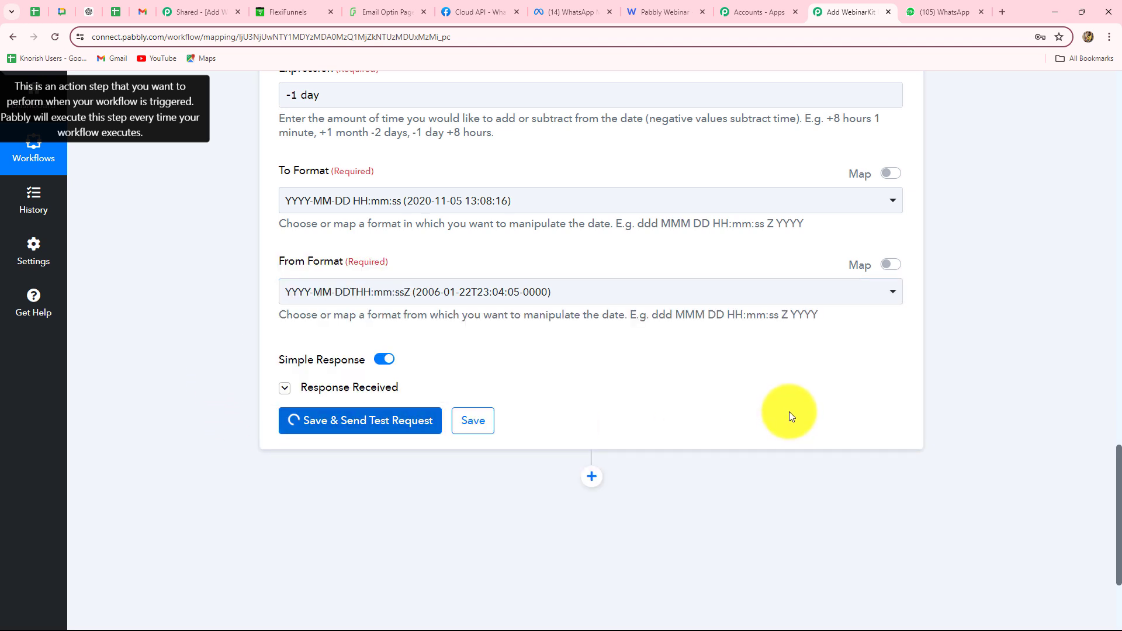
scroll(790, 411, "down", 4)
left_click_drag(753, 257, 547, 248)
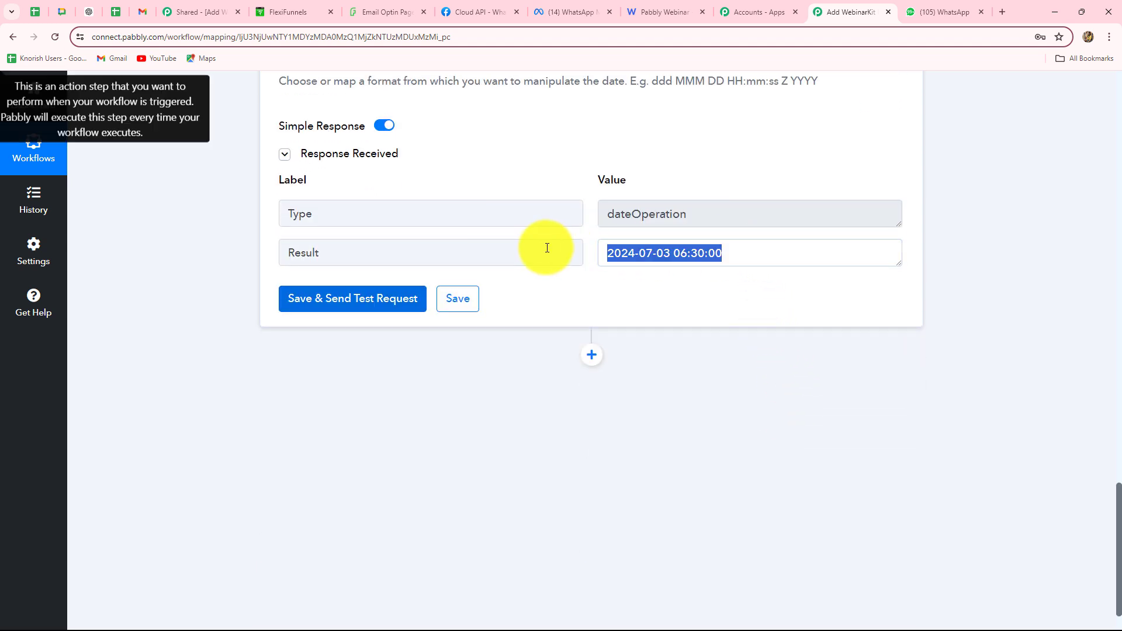
left_click(612, 297)
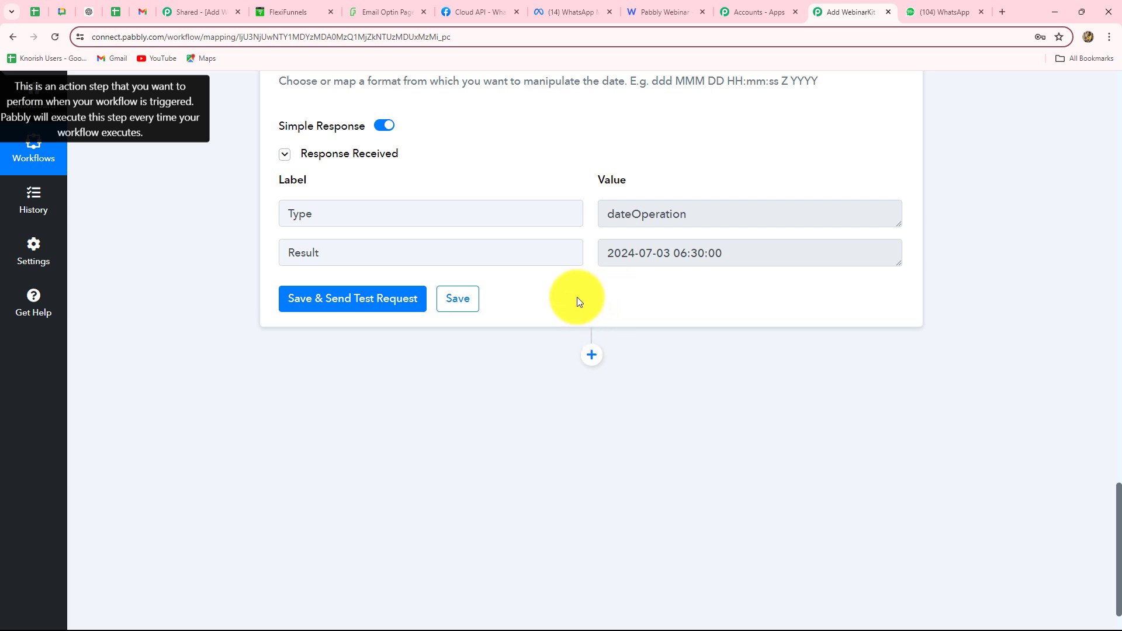
left_click_drag(611, 255, 837, 283)
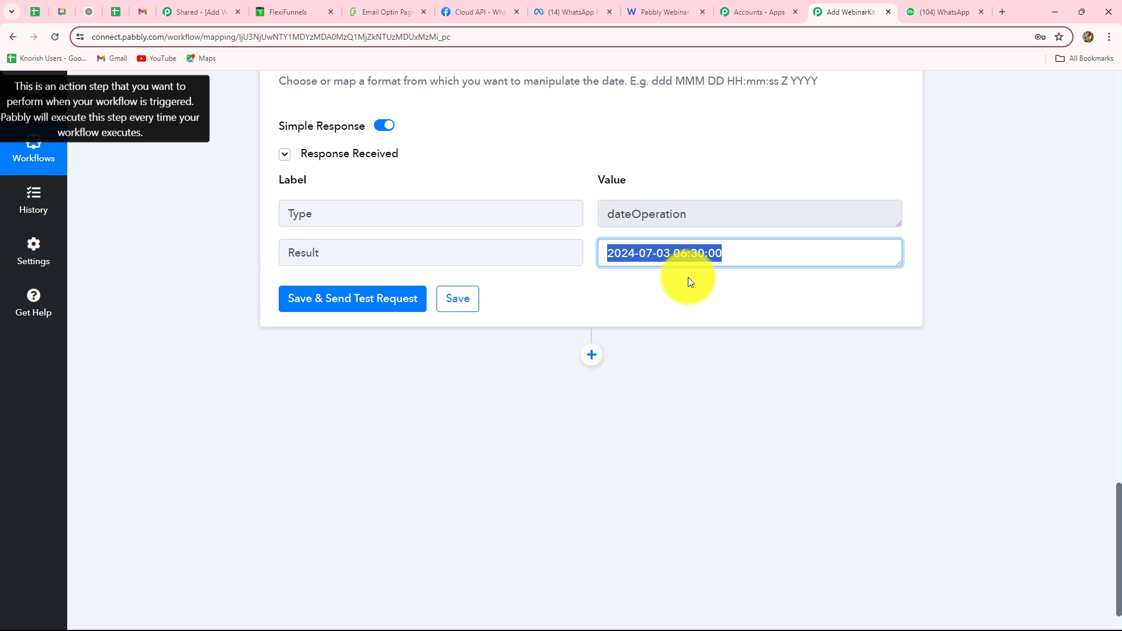
left_click(585, 296)
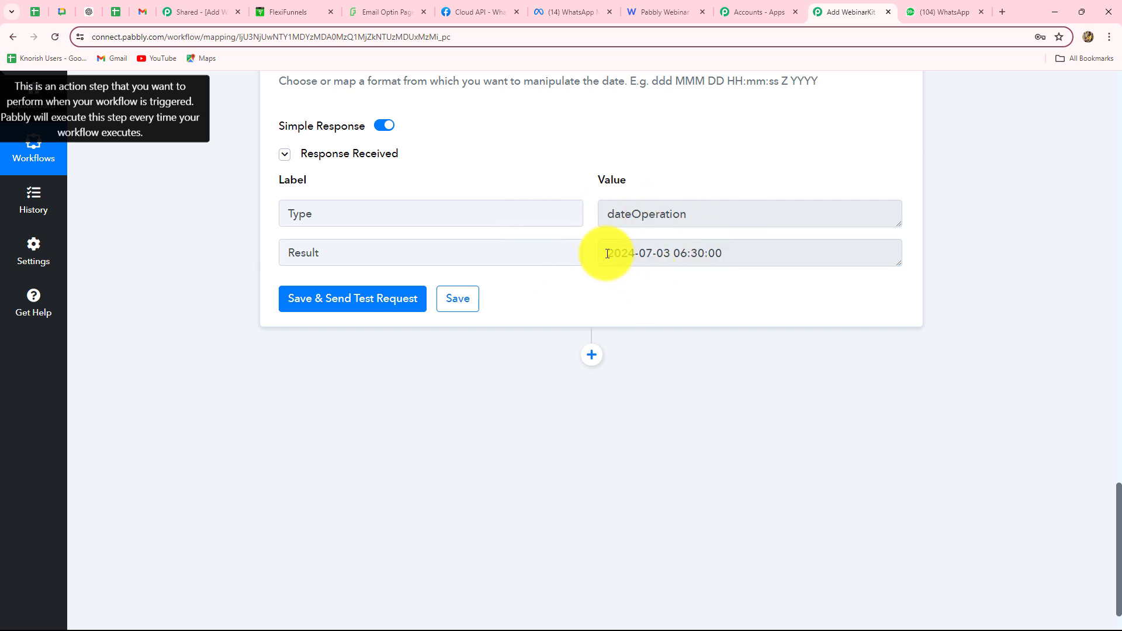
left_click_drag(609, 252, 732, 256)
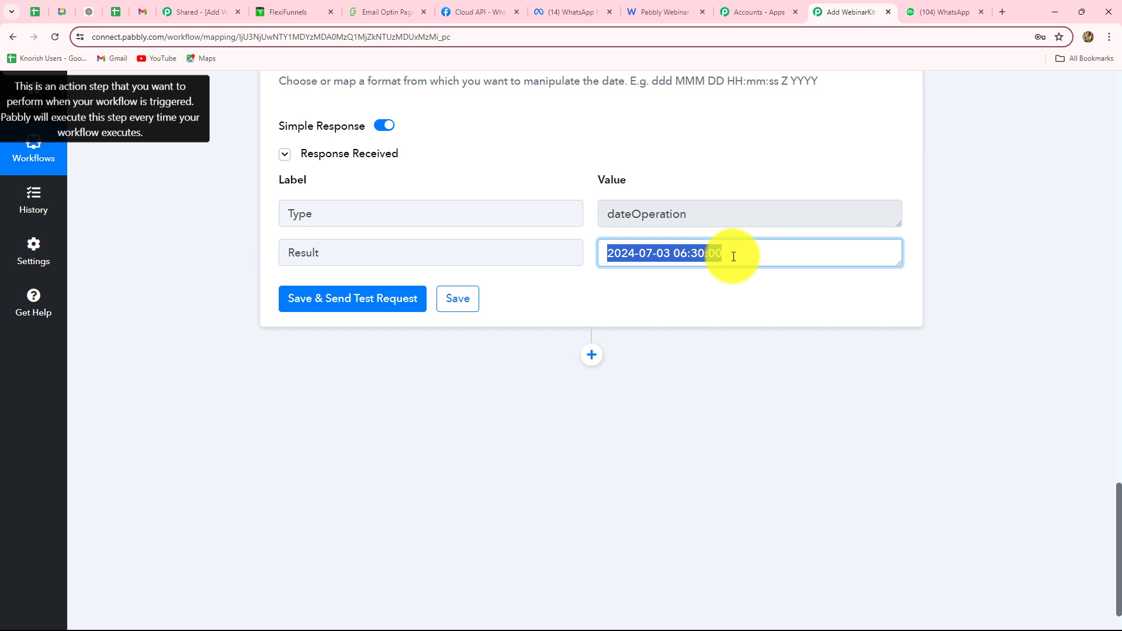
left_click(592, 360)
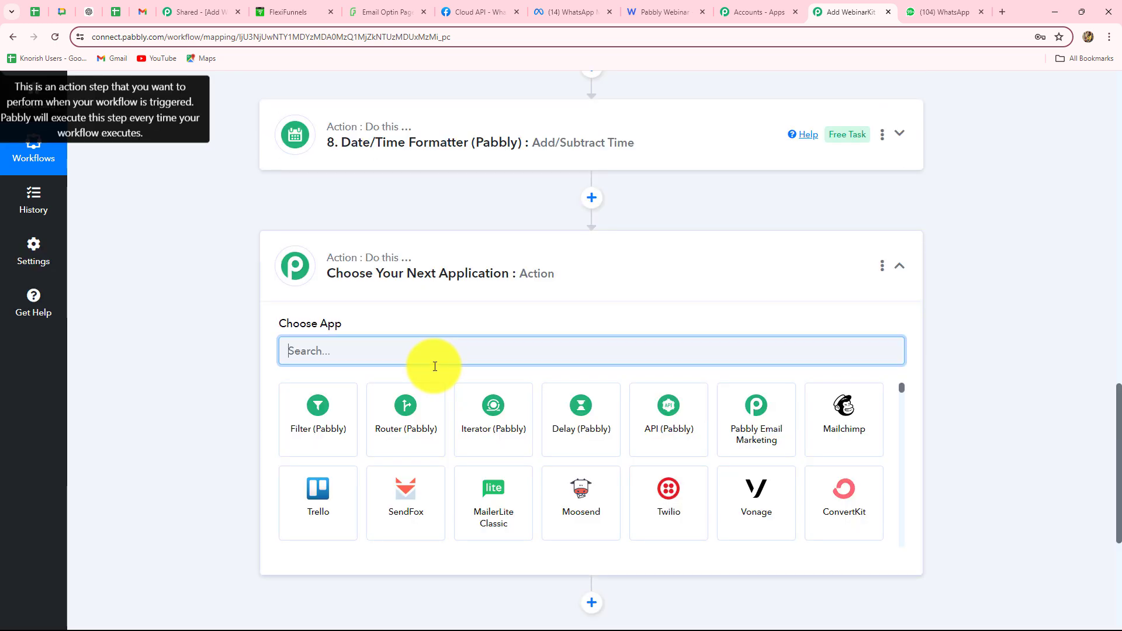
Add a connected Delay (Pabbly) step with delay type set to Delay Until
scroll(526, 304, "down", 3)
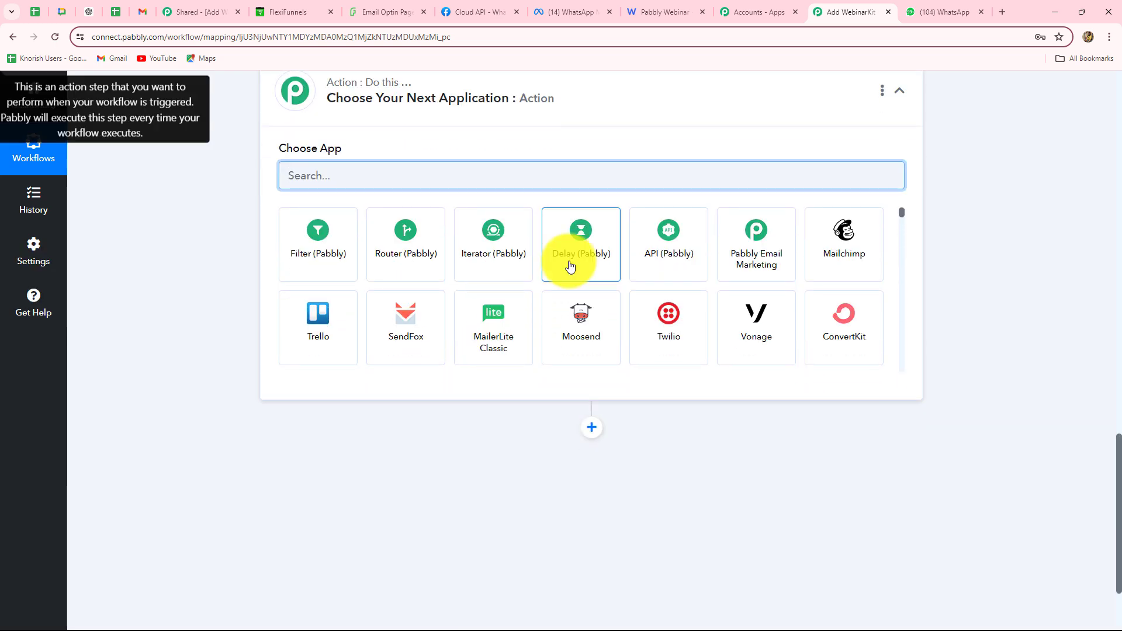
left_click(570, 266)
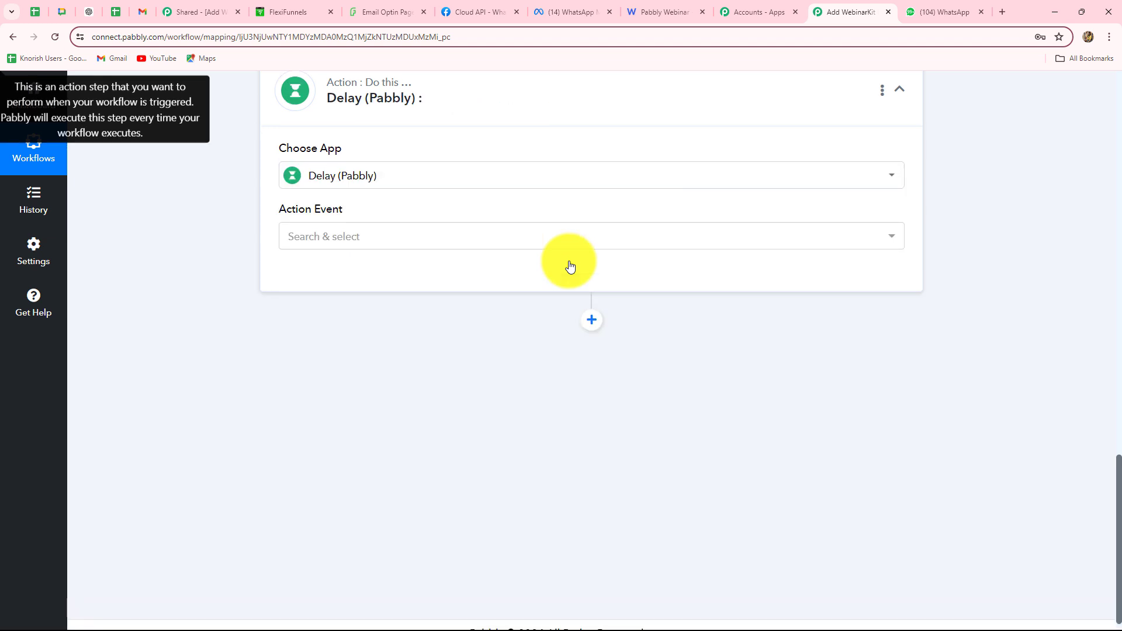
left_click(349, 242)
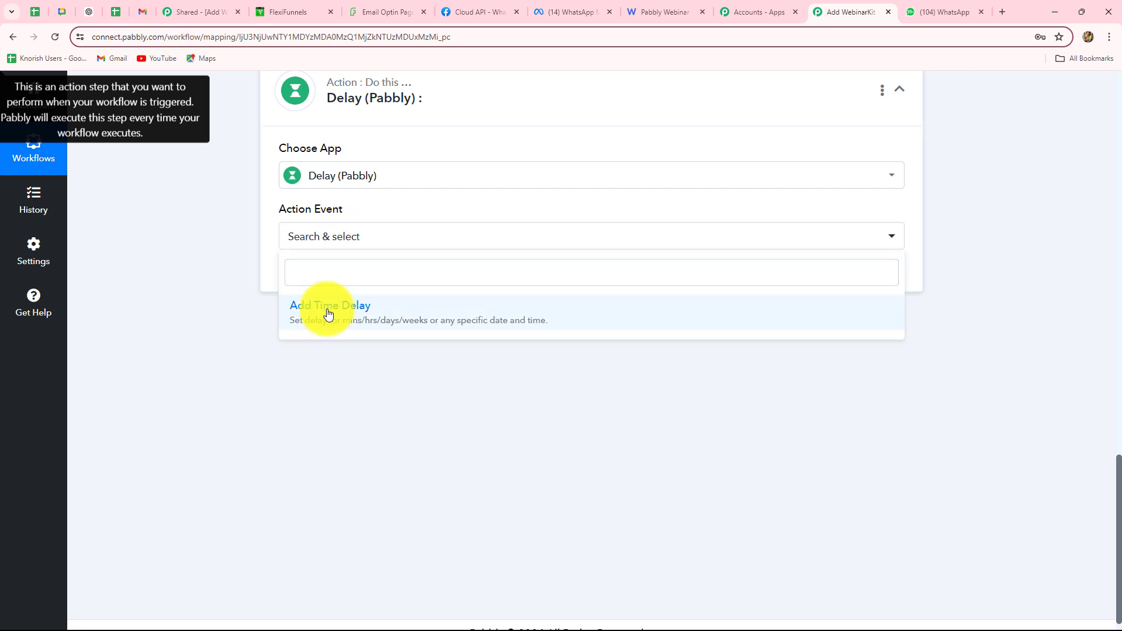
left_click(325, 313)
left_click(322, 286)
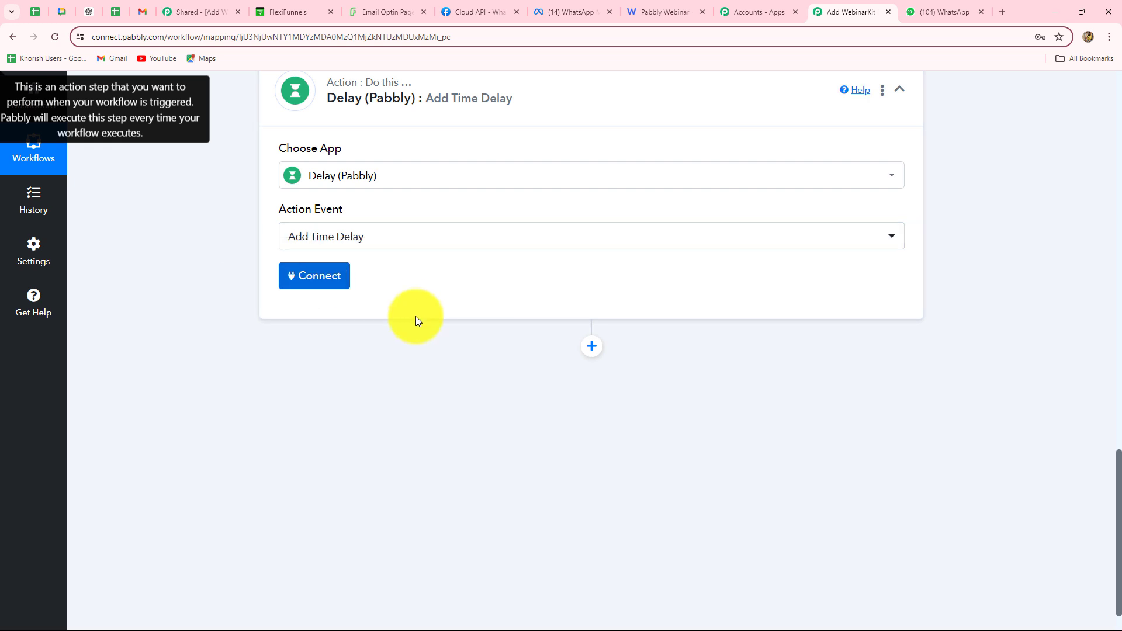
scroll(416, 317, "down", 3)
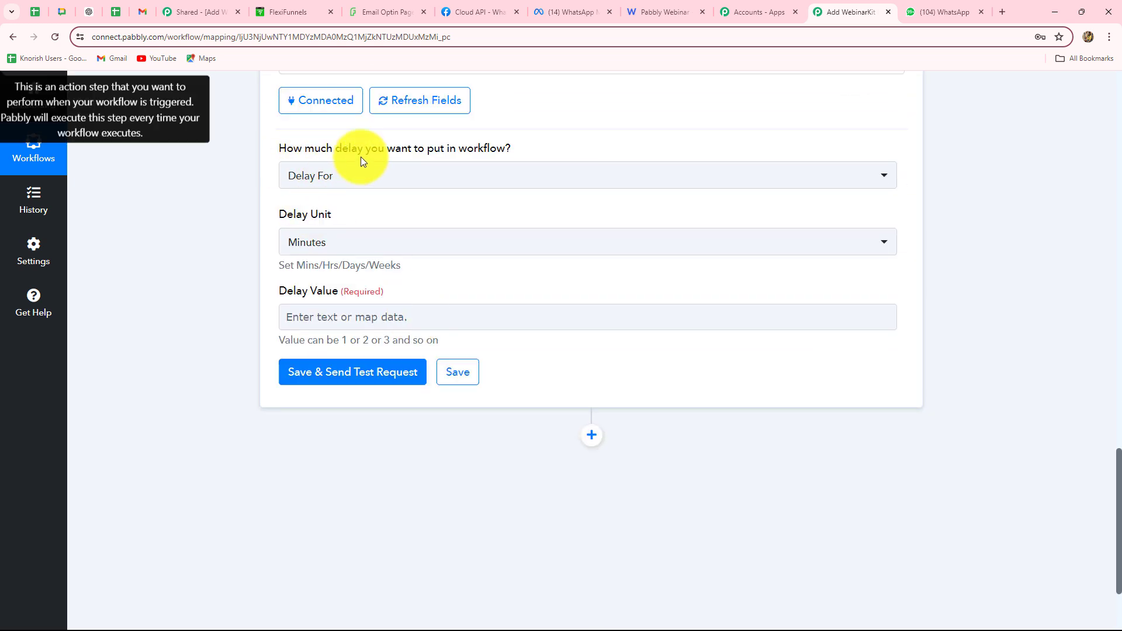
left_click(394, 177)
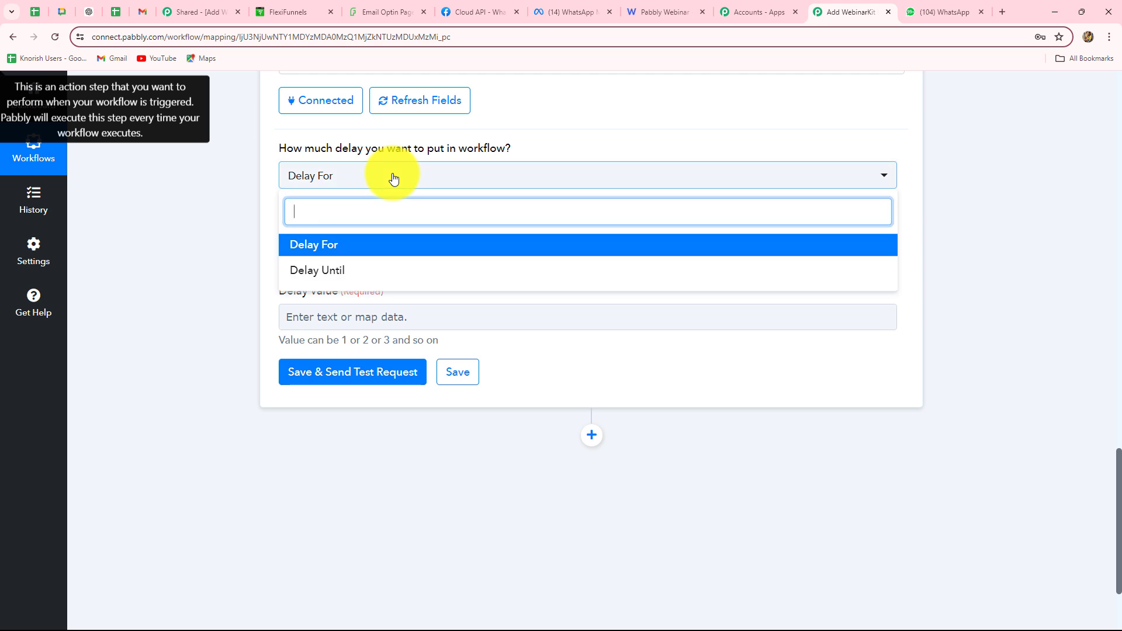
left_click(325, 270)
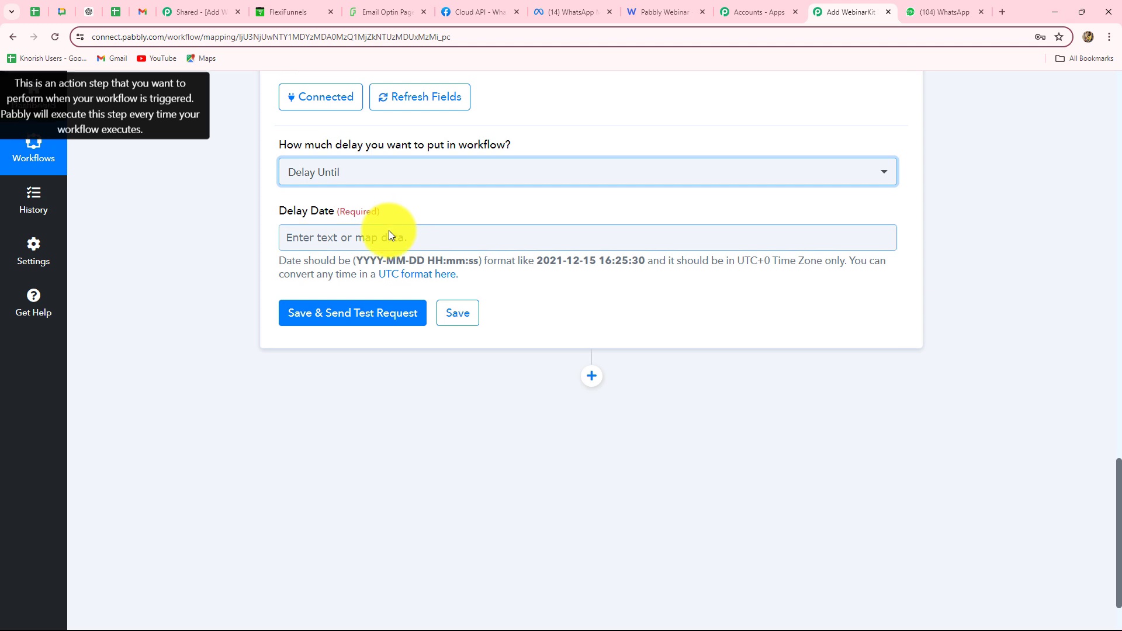
scroll(351, 198, "down", 2)
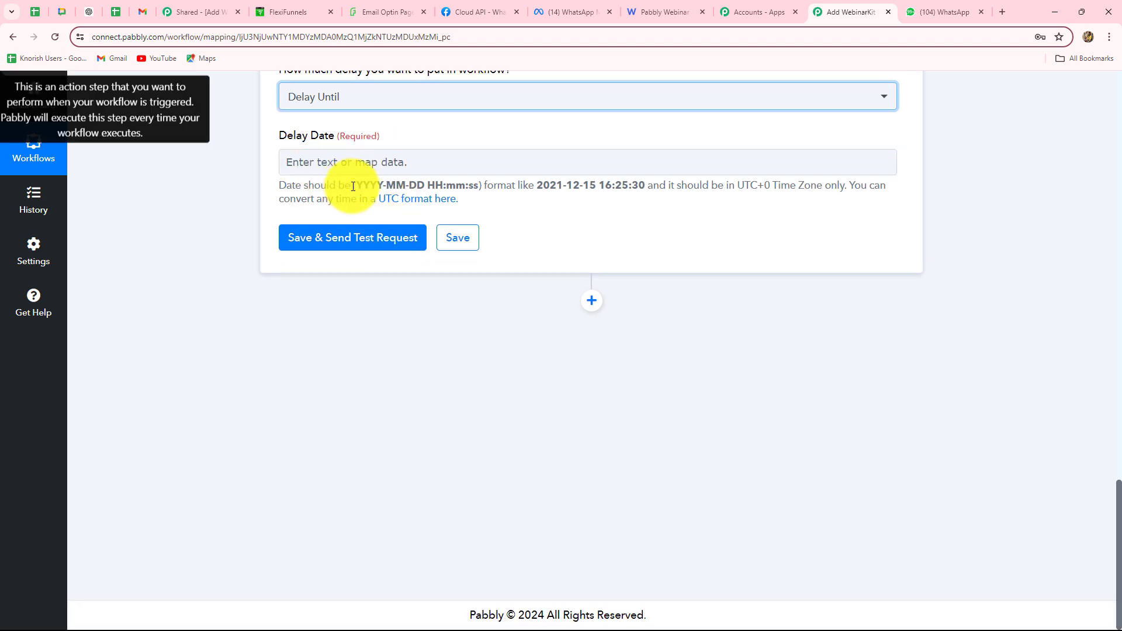
Map '8. Result' from the Add/Subtract Time step into the Delay Date field
left_click_drag(354, 185, 483, 185)
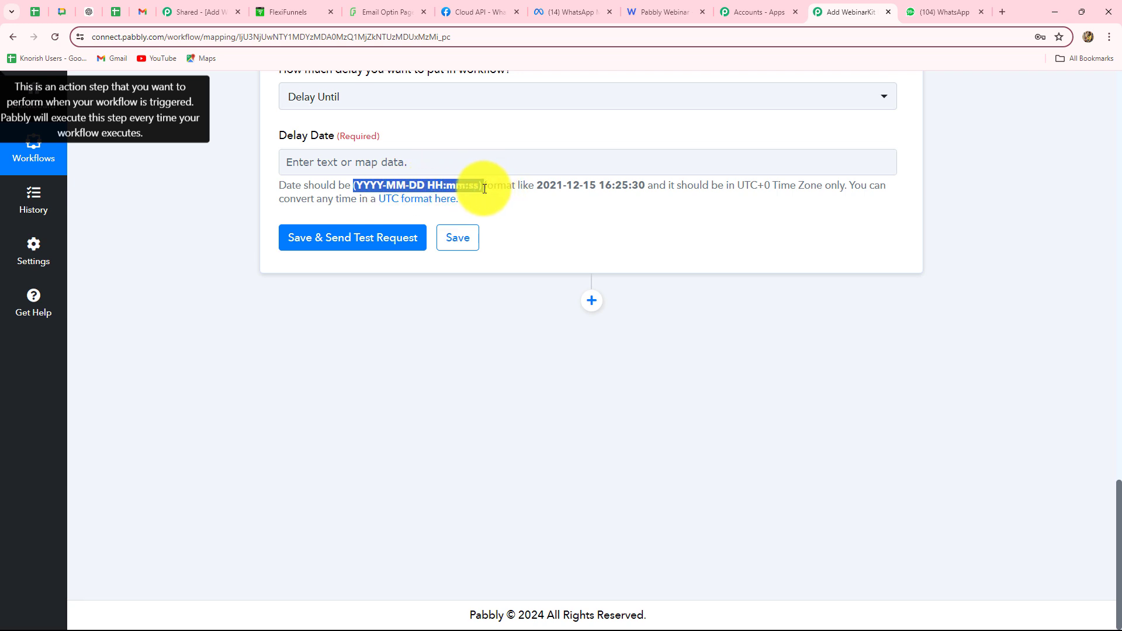
left_click(443, 159)
left_click(400, 594)
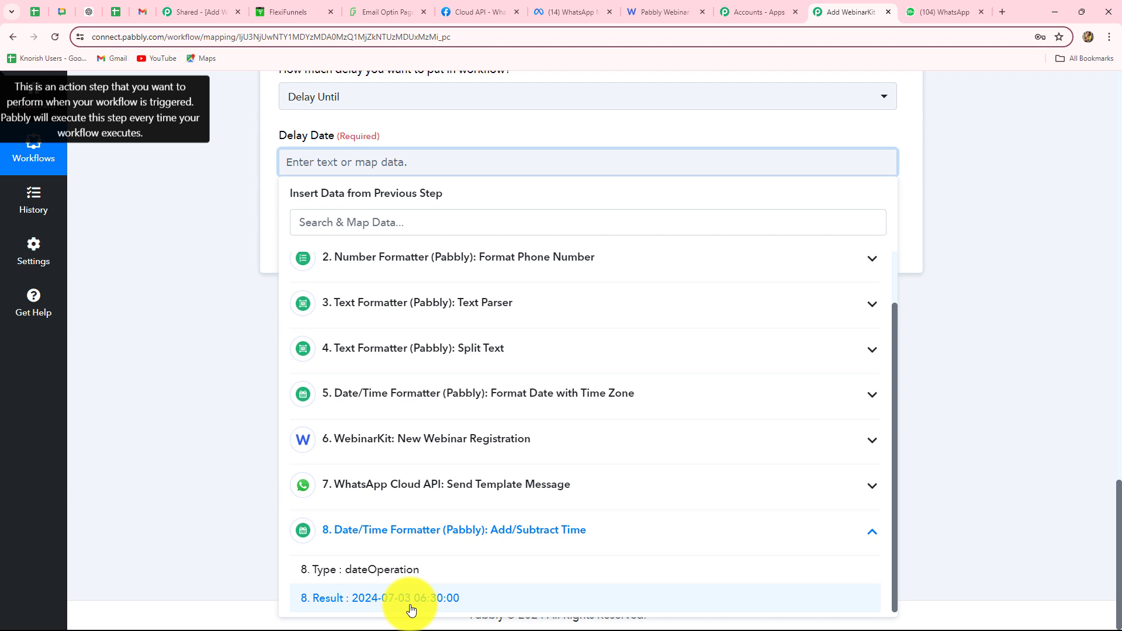
left_click(409, 602)
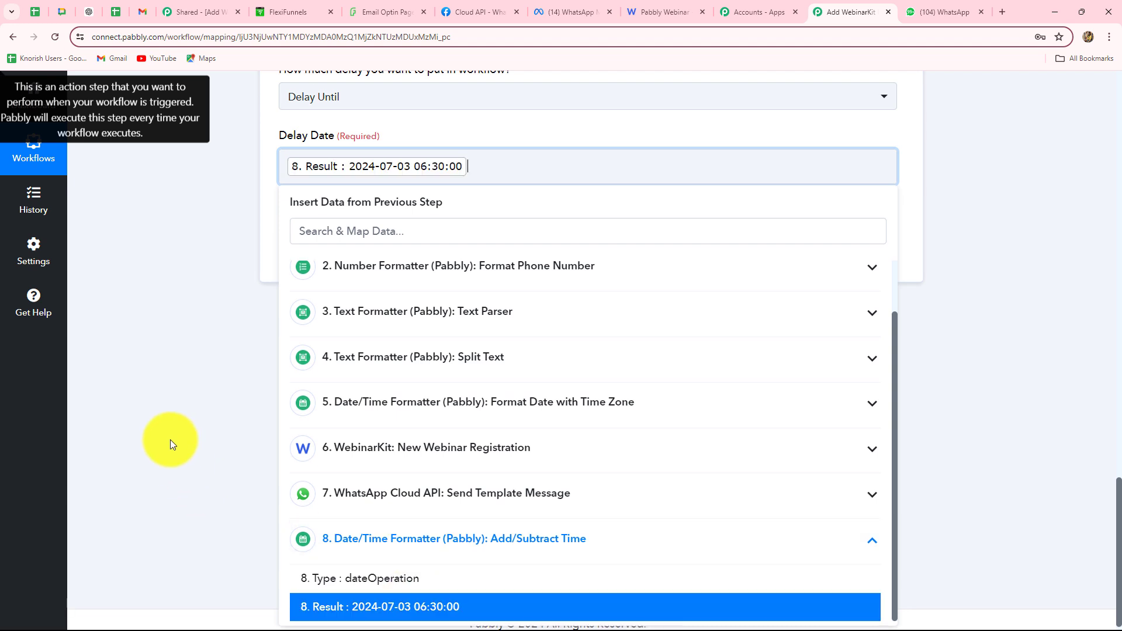
left_click(170, 440)
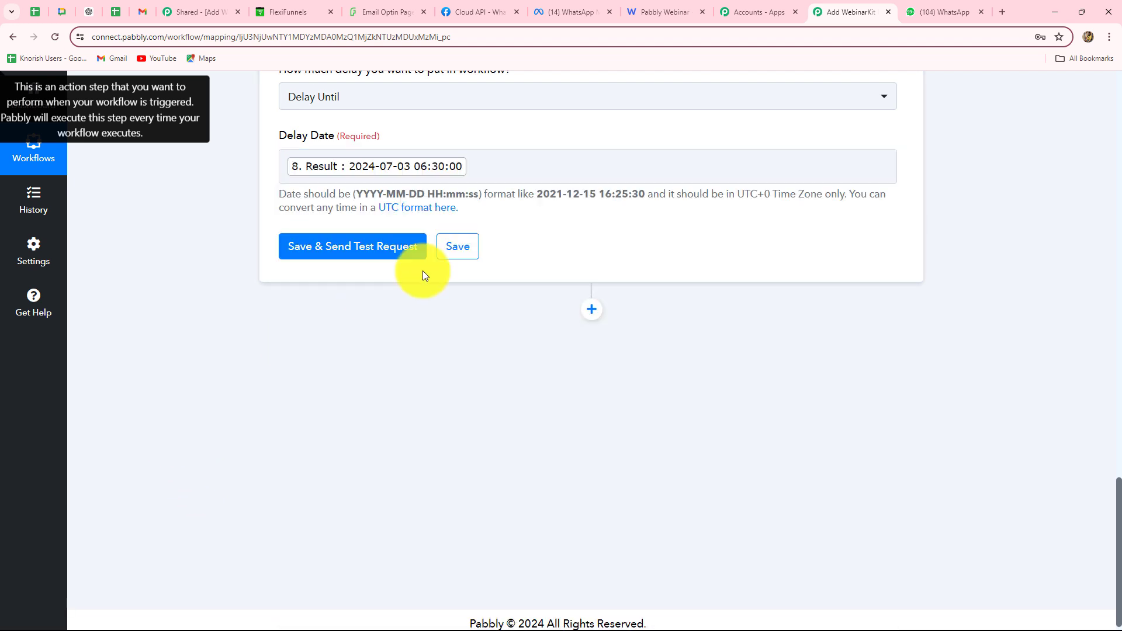
Test the delay step, confirming the delayed-until response, and add a new action step below it
left_click(343, 258)
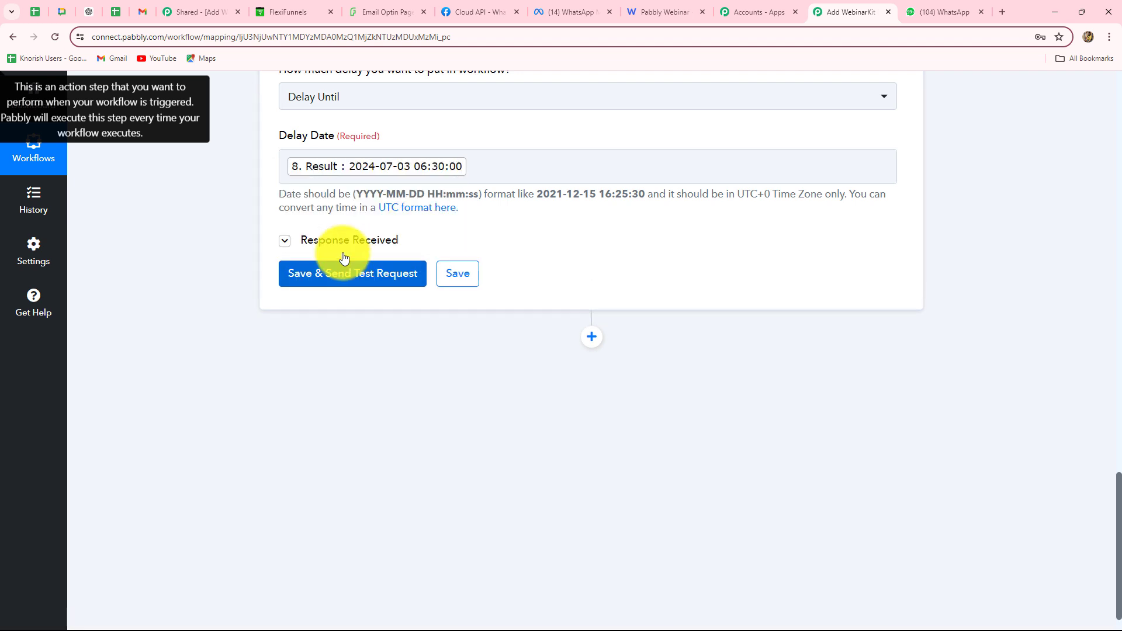
left_click_drag(819, 338, 546, 338)
scroll(740, 220, "down", 3)
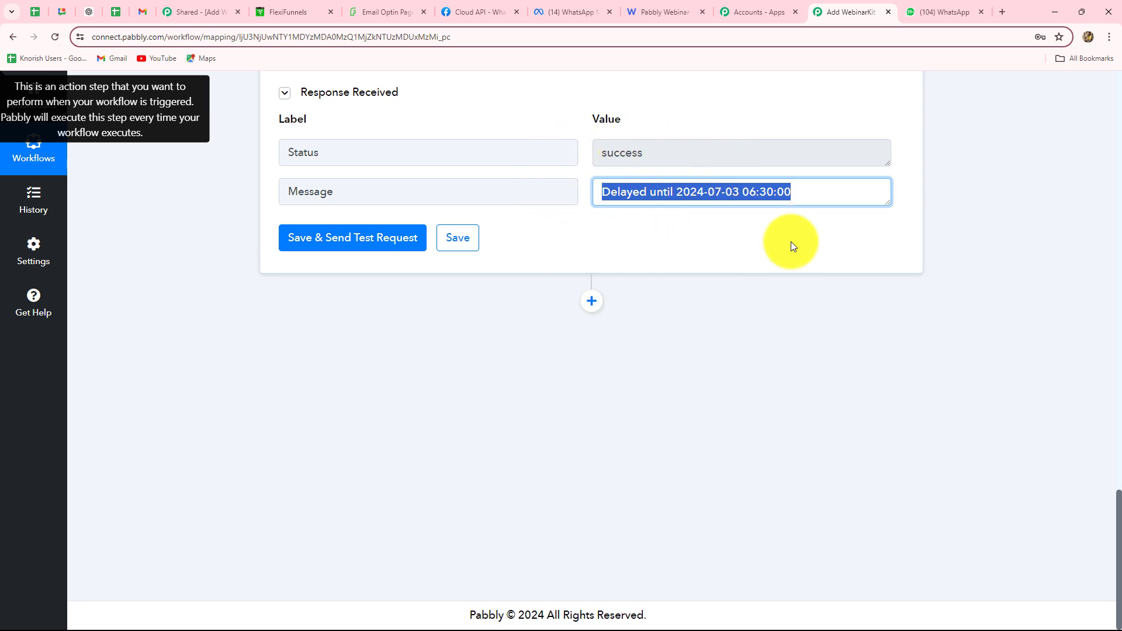
left_click(597, 306)
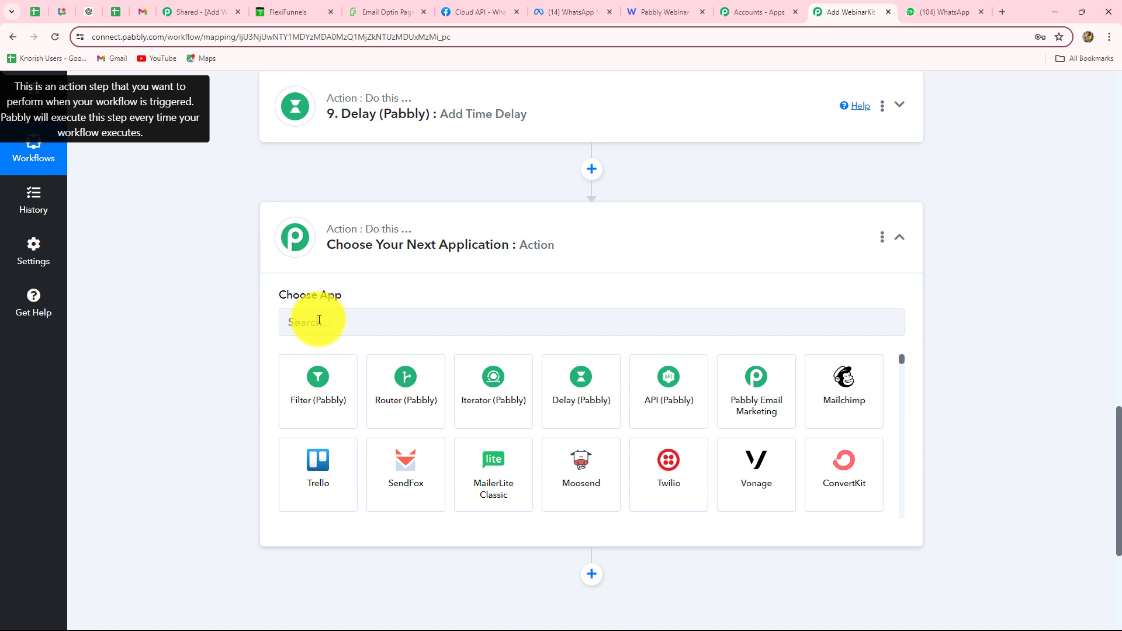
Add a WhatsApp Cloud API step with the Send Template Message action and connect the account
left_click(319, 321)
type("What")
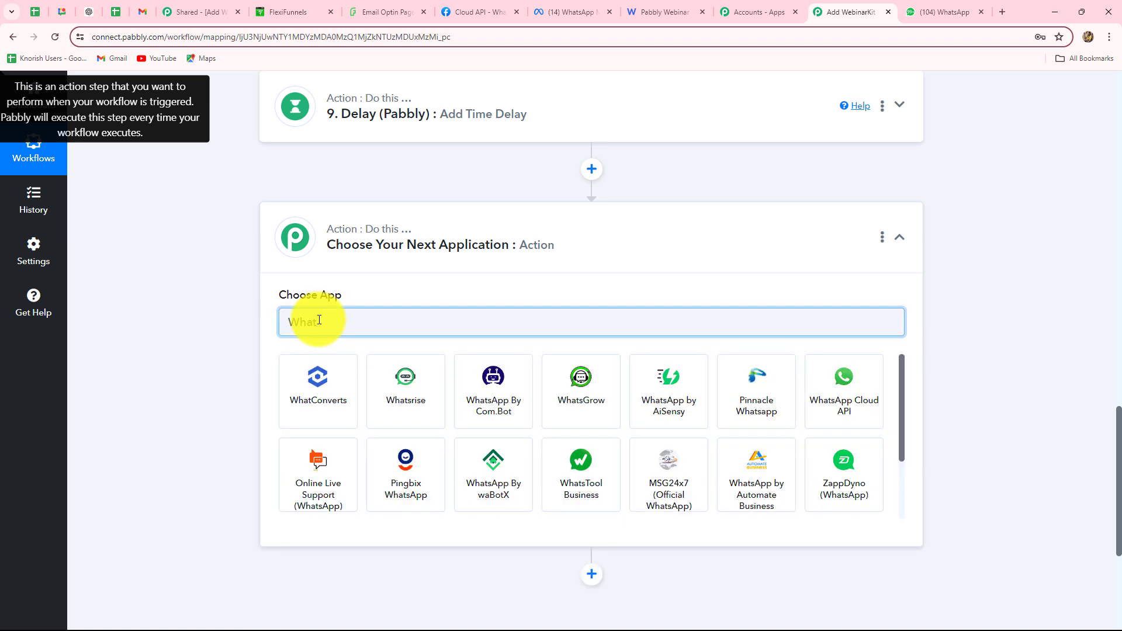
left_click(829, 378)
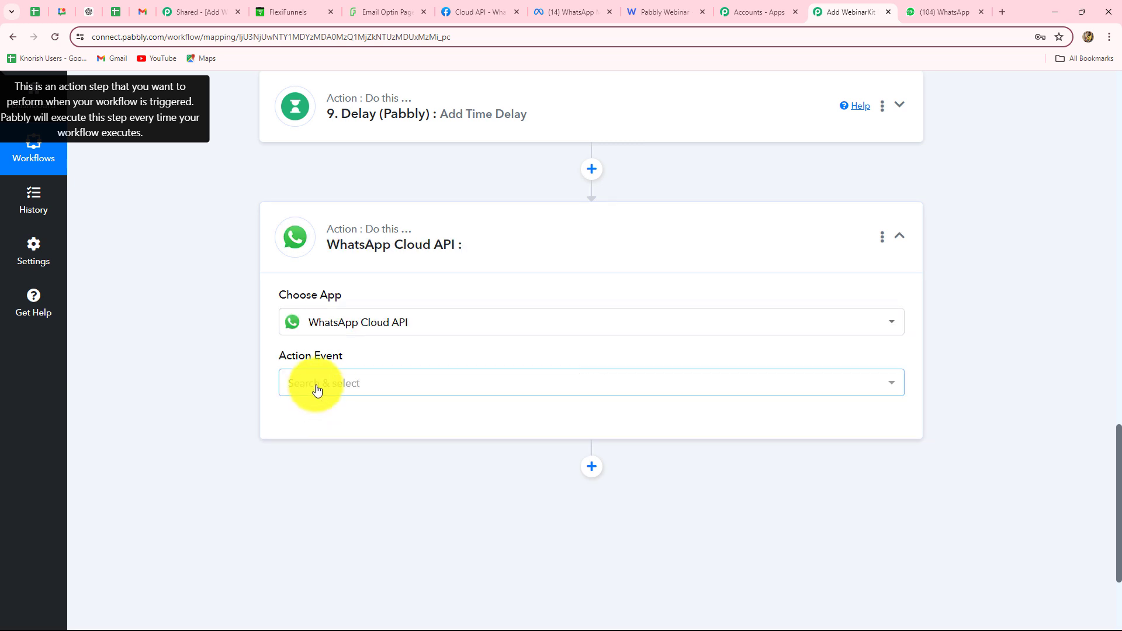
left_click(318, 388)
left_click(308, 450)
left_click(313, 426)
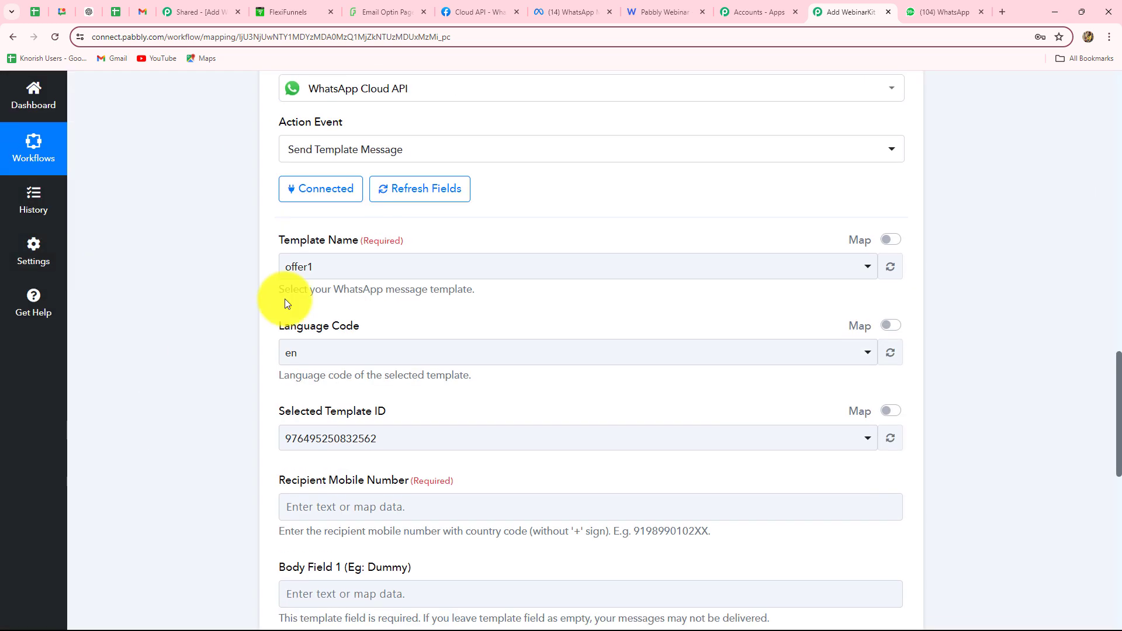
left_click(358, 267)
scroll(294, 363, "down", 2)
scroll(295, 396, "up", 1)
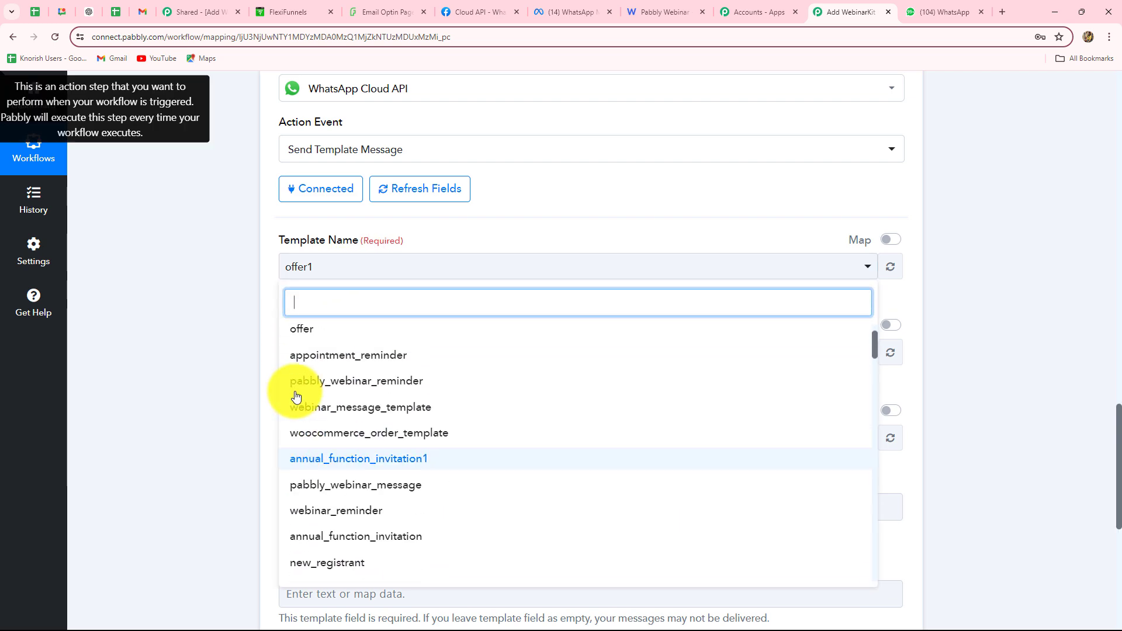
scroll(227, 411, "down", 2)
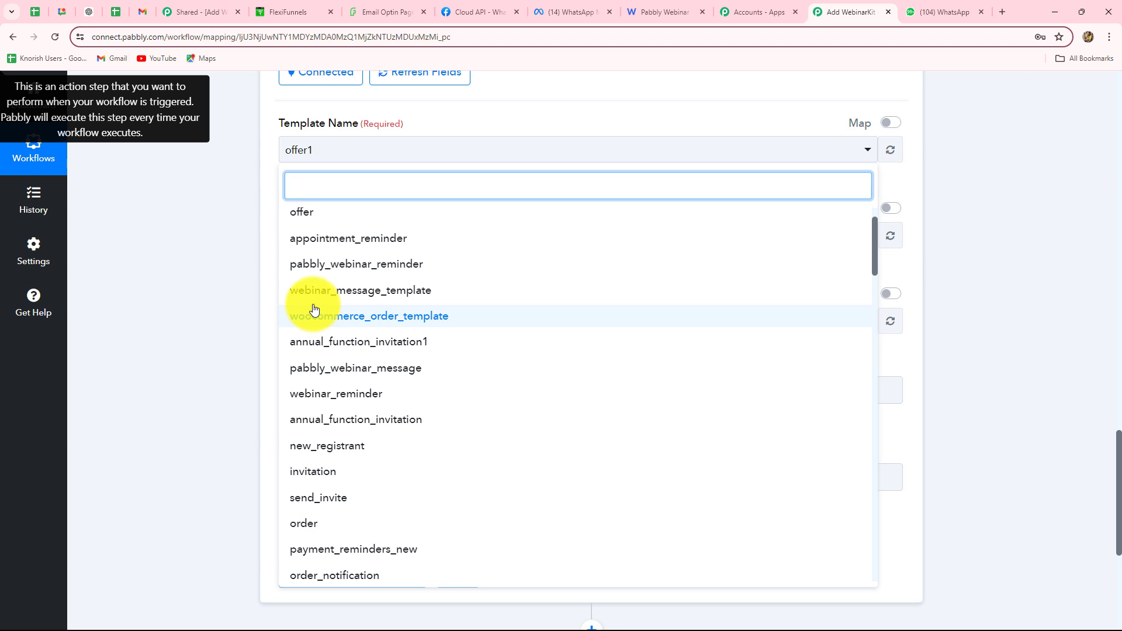
left_click(376, 264)
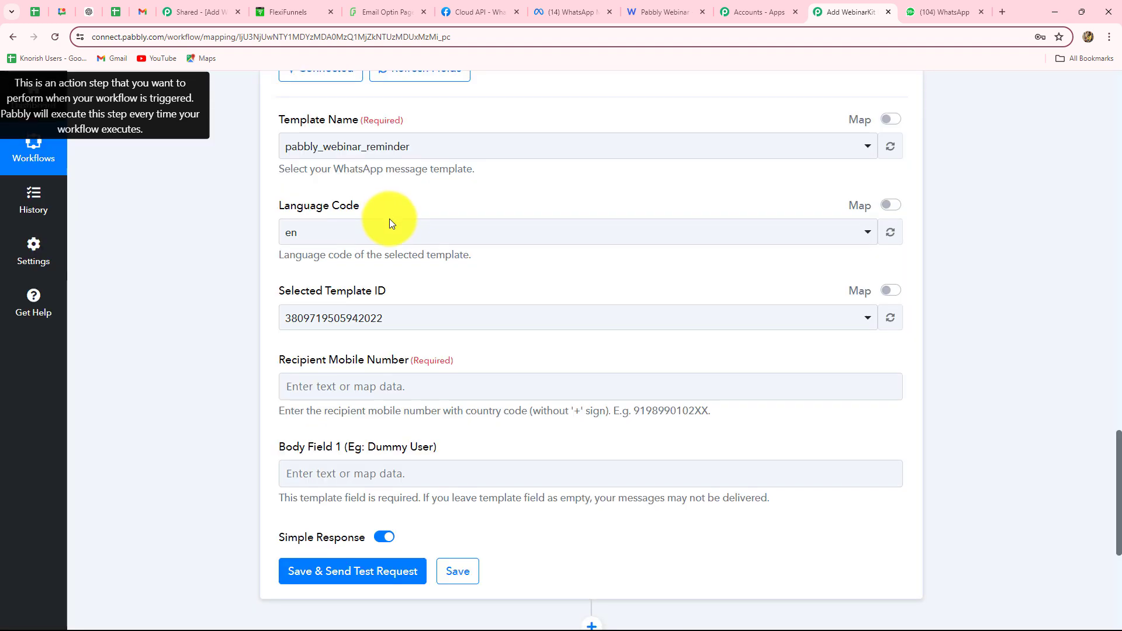
scroll(388, 219, "down", 1)
scroll(404, 311, "down", 5)
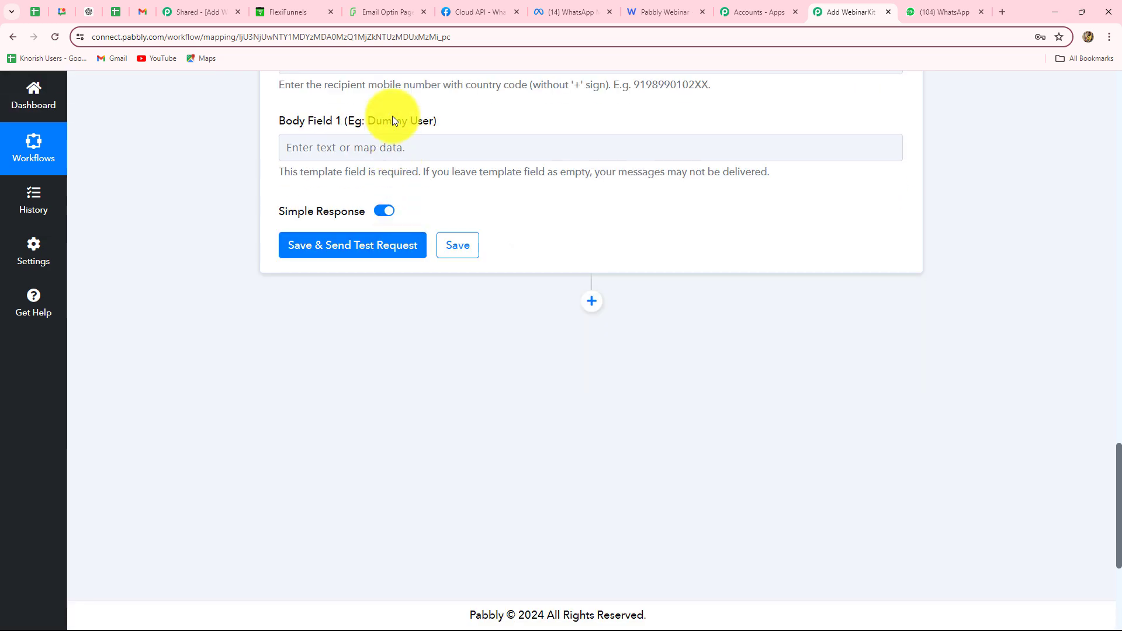
scroll(391, 115, "up", 3)
Fill in the recipient mobile number and map the step 1 '1. First Name' into Body Field 1
left_click(377, 178)
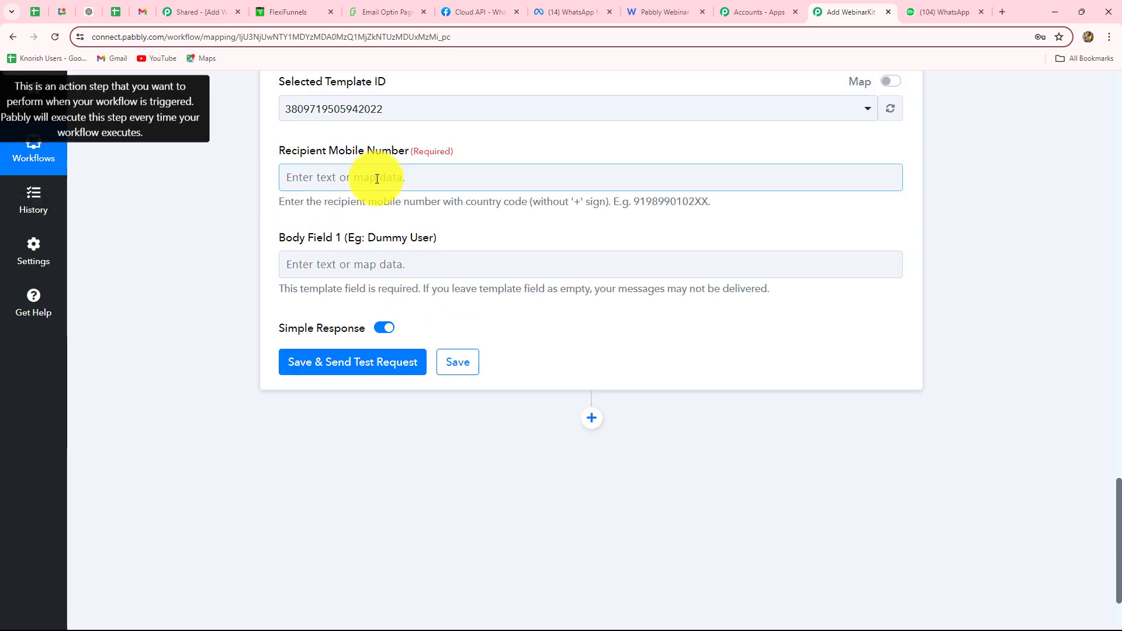
scroll(351, 175, "down", 2)
left_click(344, 148)
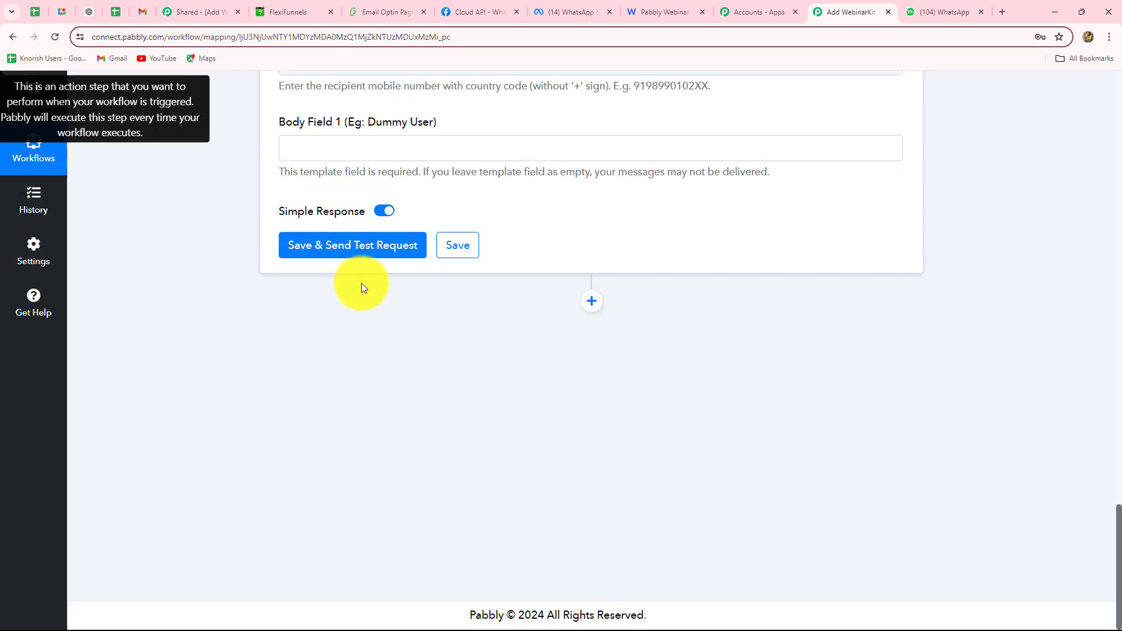
left_click(388, 259)
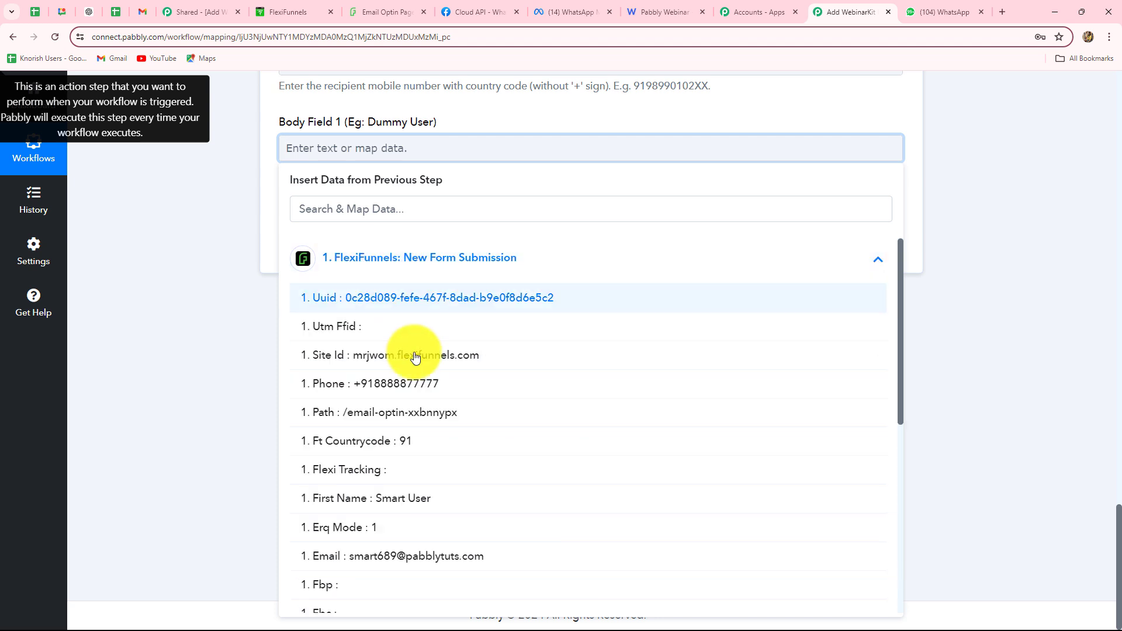
left_click(409, 499)
Send a test reminder, confirm its accepted status, and check delivery in WhatsApp Web
left_click(376, 255)
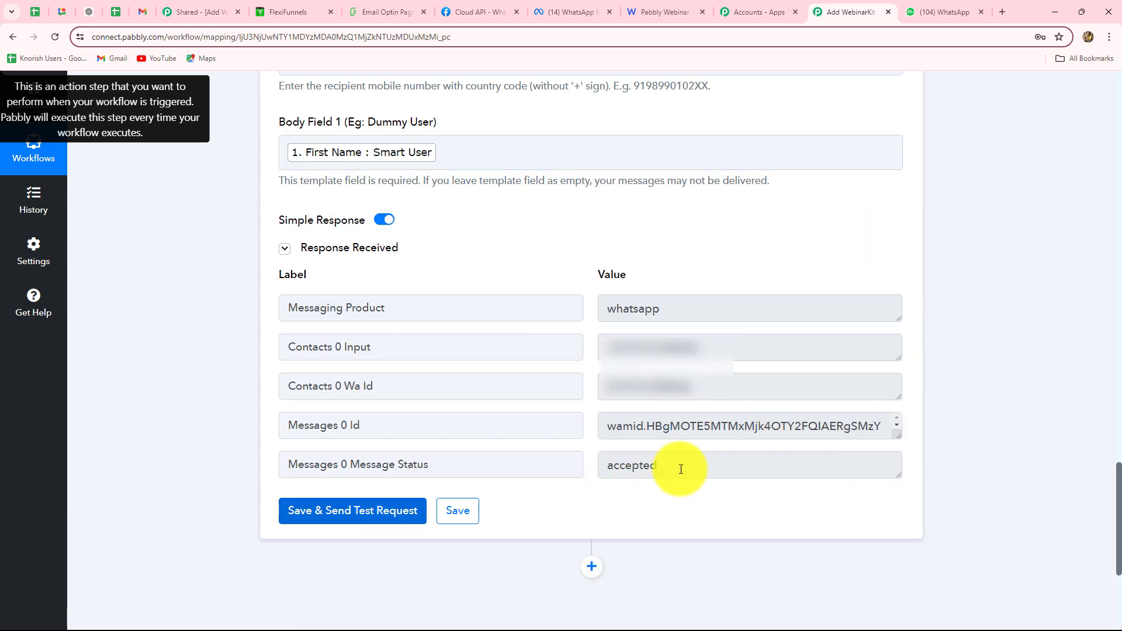
left_click_drag(677, 468, 540, 487)
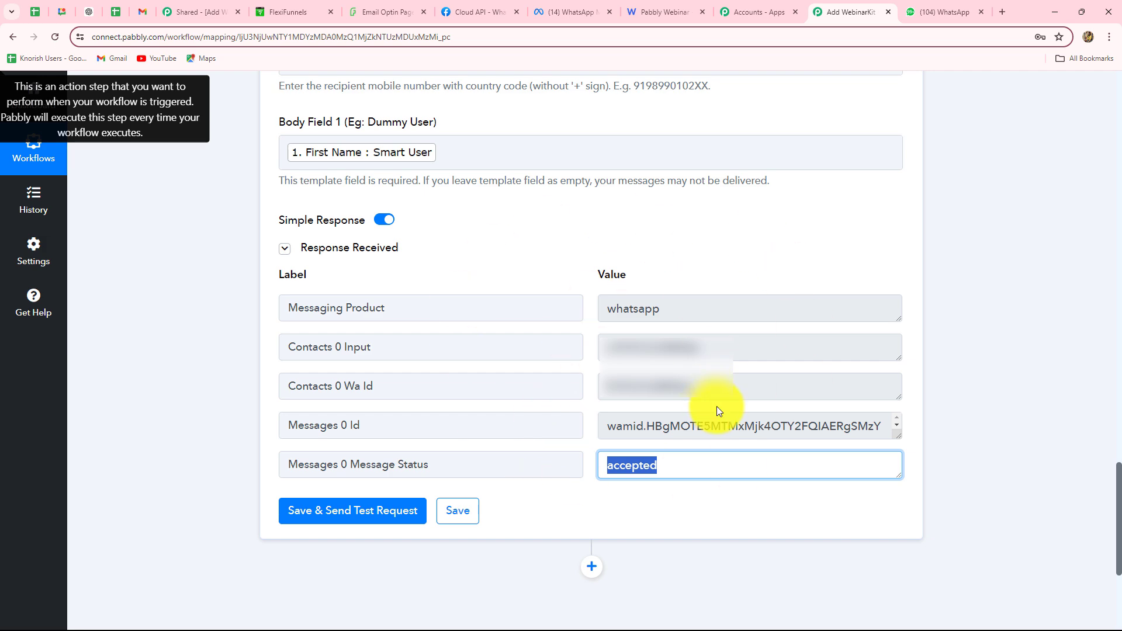
left_click(942, 12)
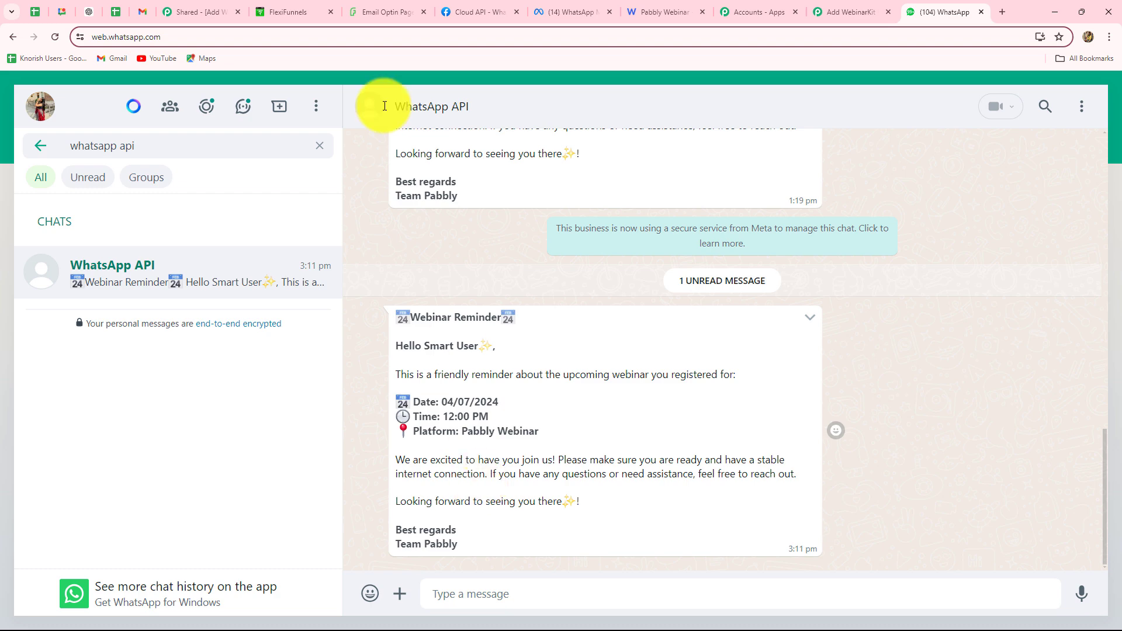
left_click(868, 8)
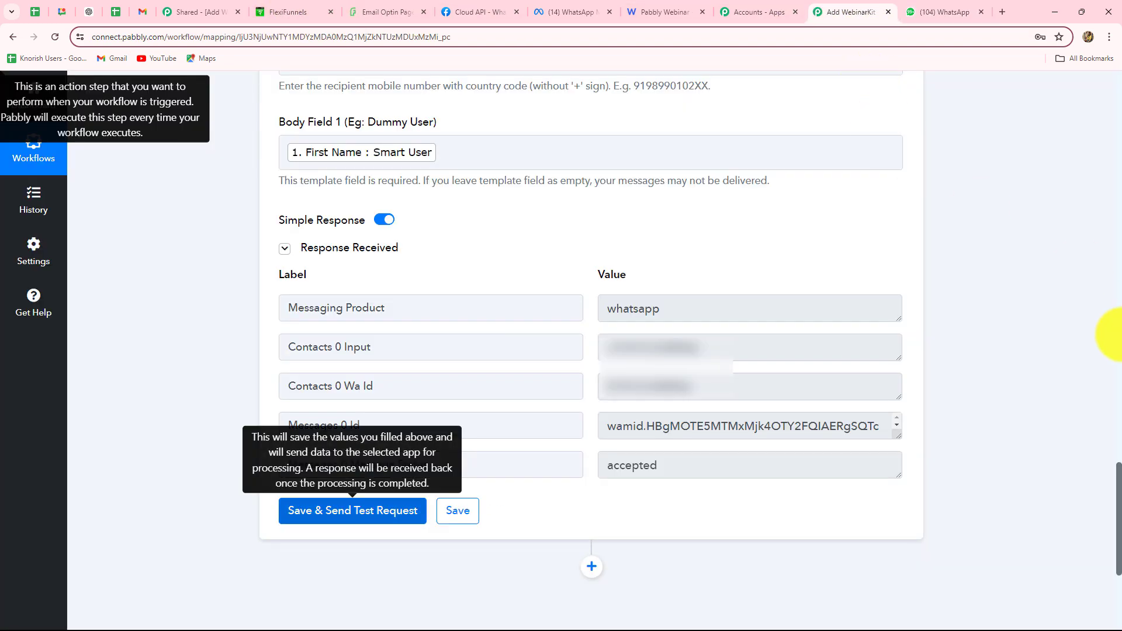
scroll(1102, 333, "up", 10)
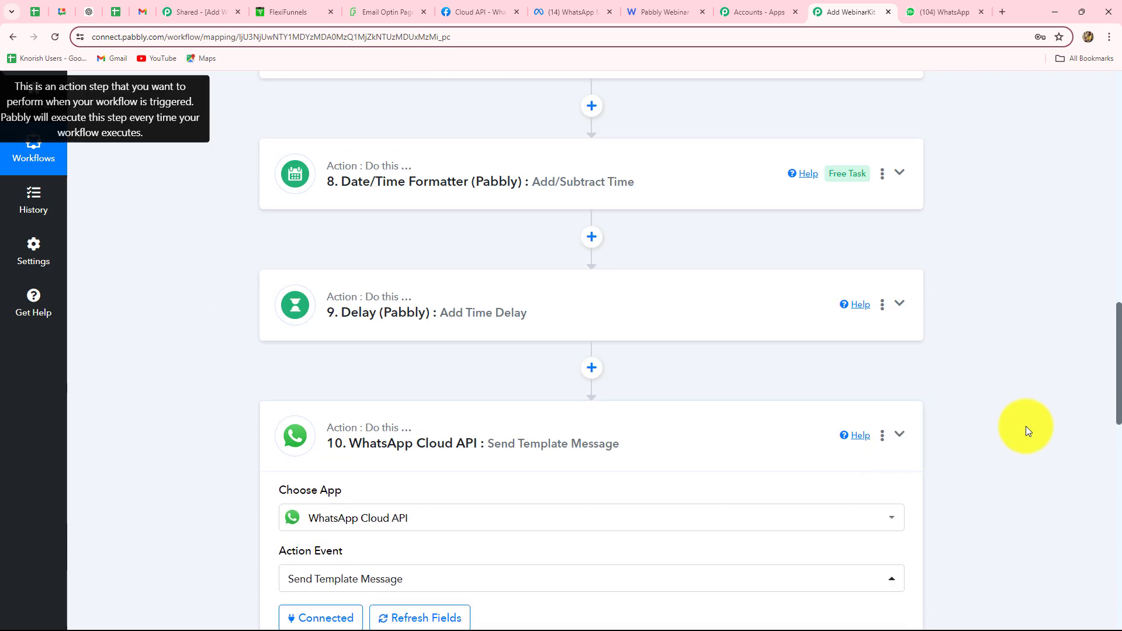
scroll(1026, 426, "up", 15)
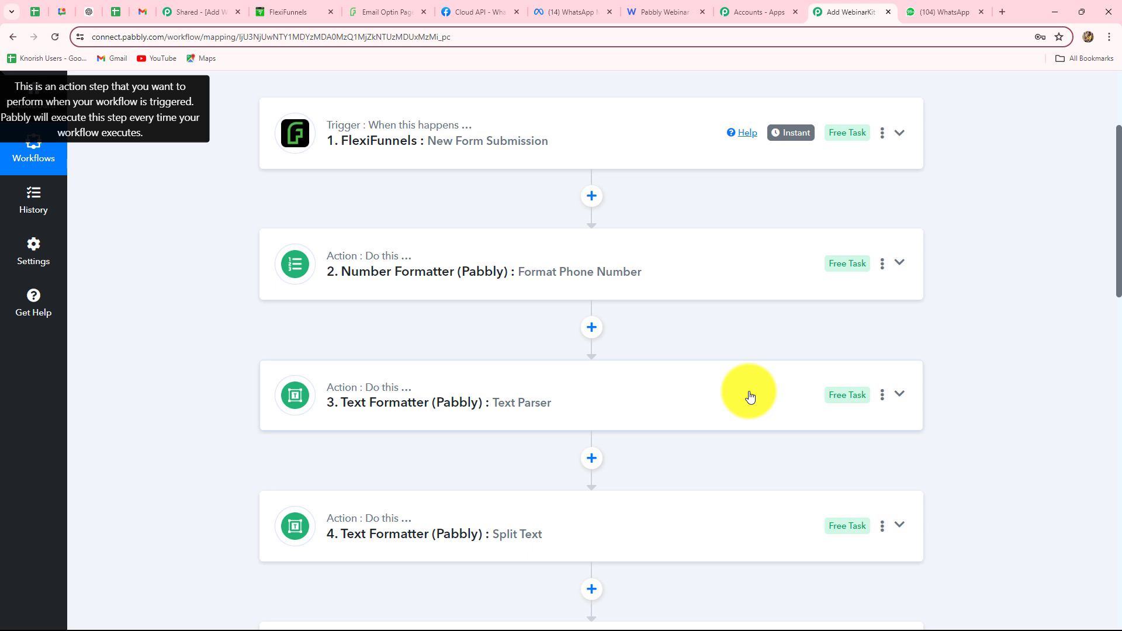
scroll(751, 398, "down", 3)
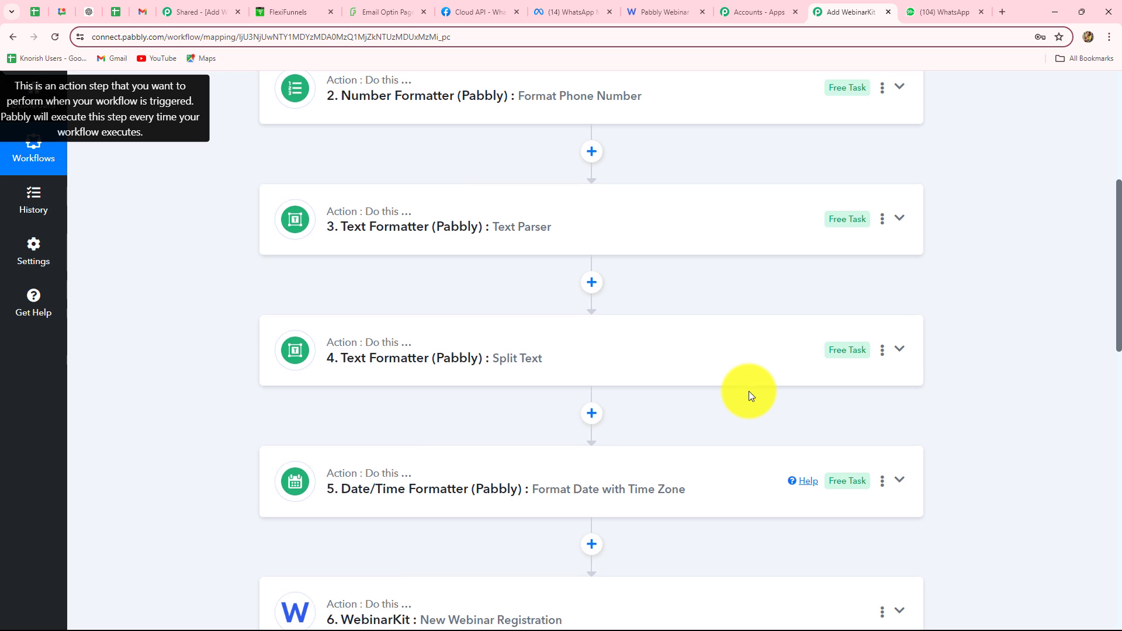
scroll(751, 397, "down", 10)
scroll(750, 398, "down", 3)
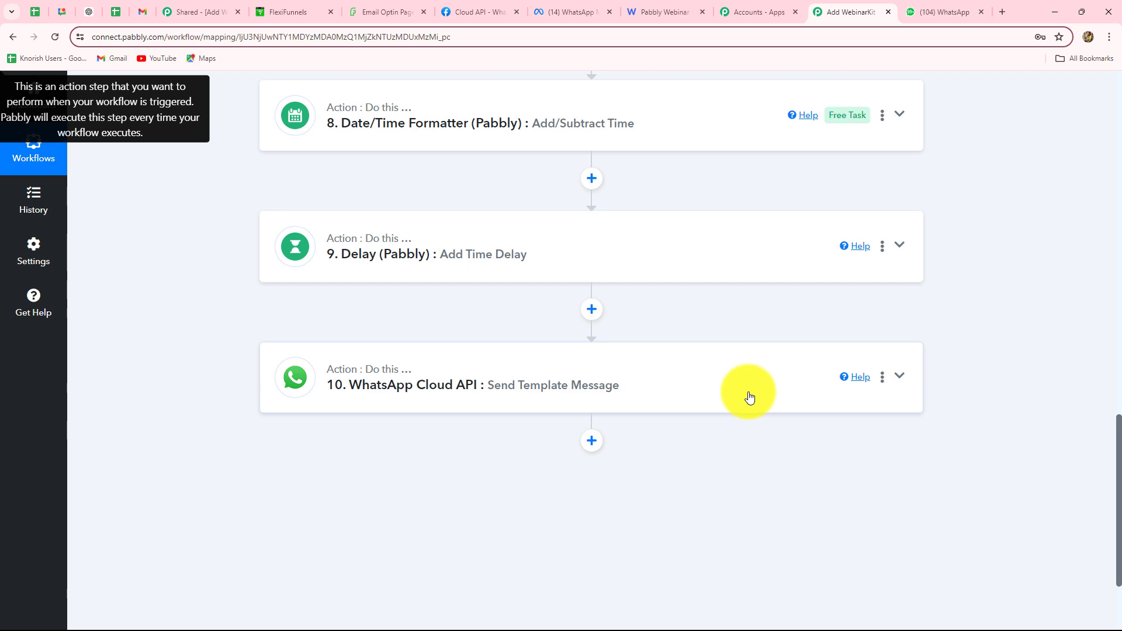
scroll(751, 397, "up", 19)
scroll(748, 396, "up", 1)
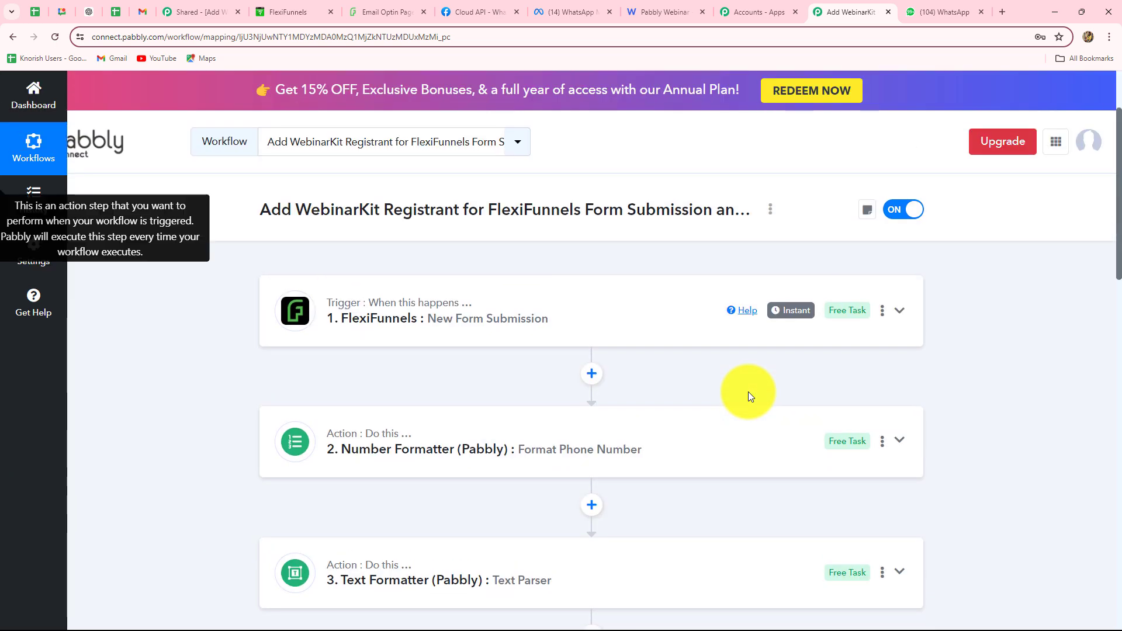